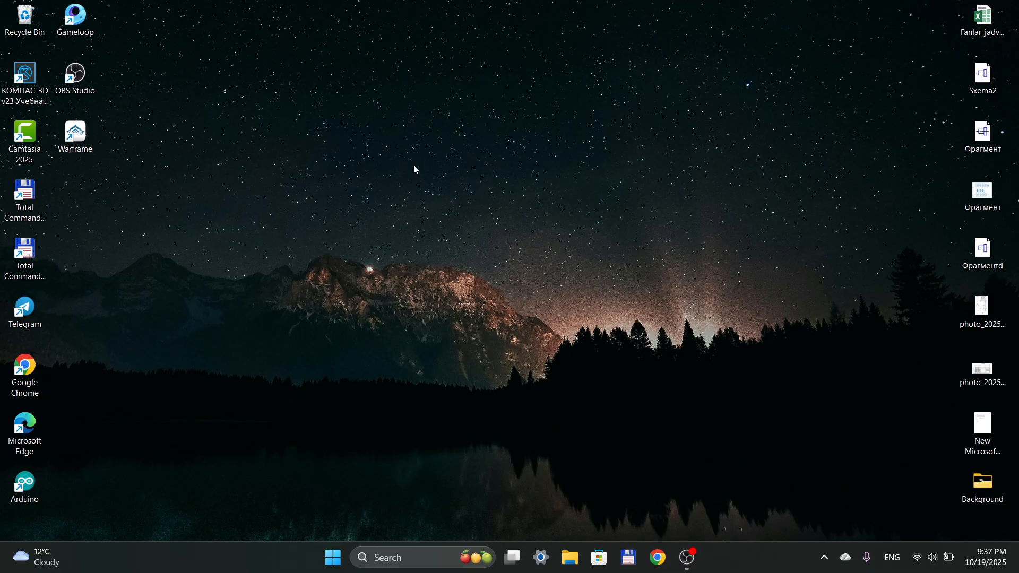
Open KOMPAS-3D and create a new drawing with its sheet set to landscape orientation and A3 format
click(25, 82)
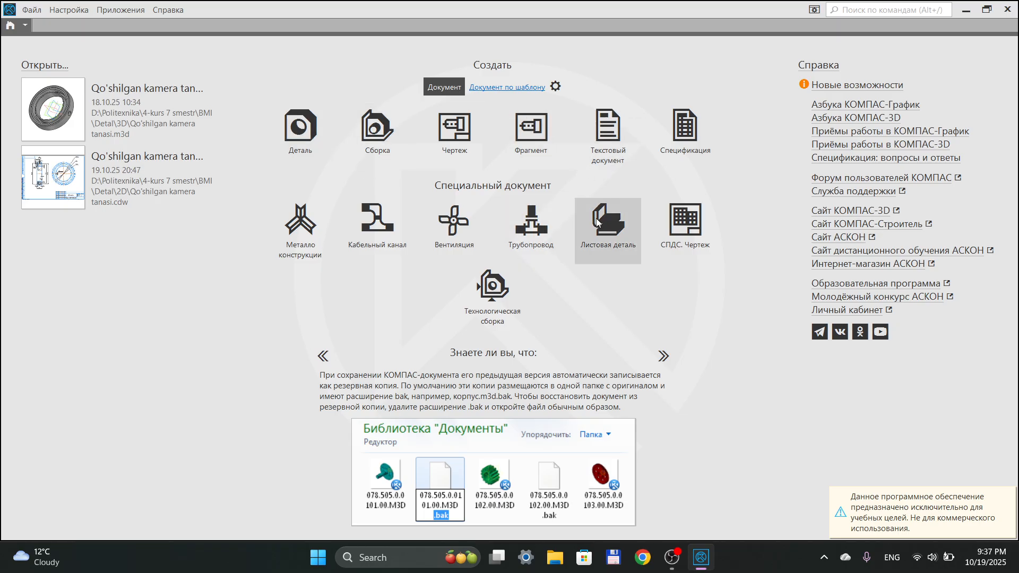
click(461, 145)
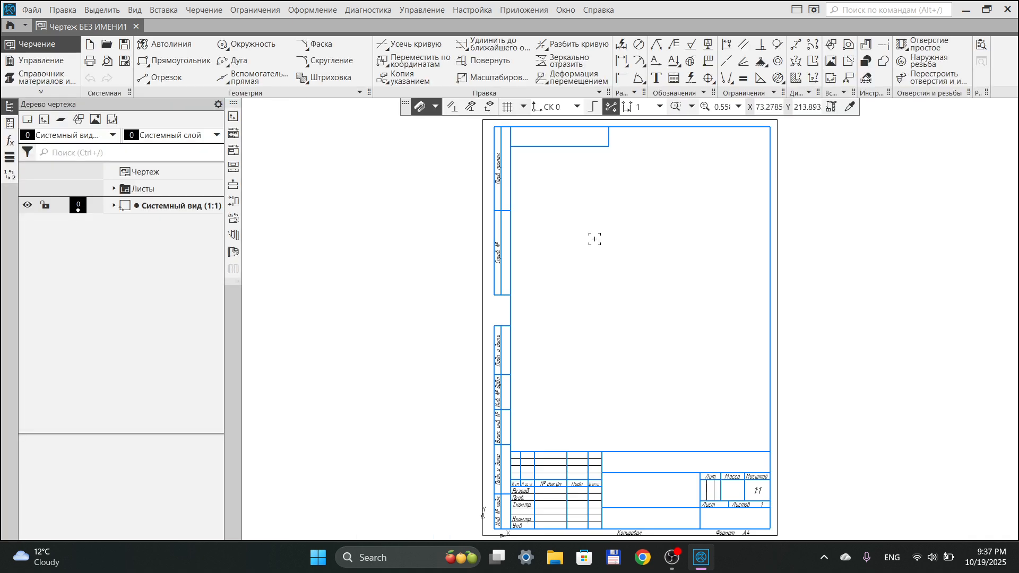
click(114, 189)
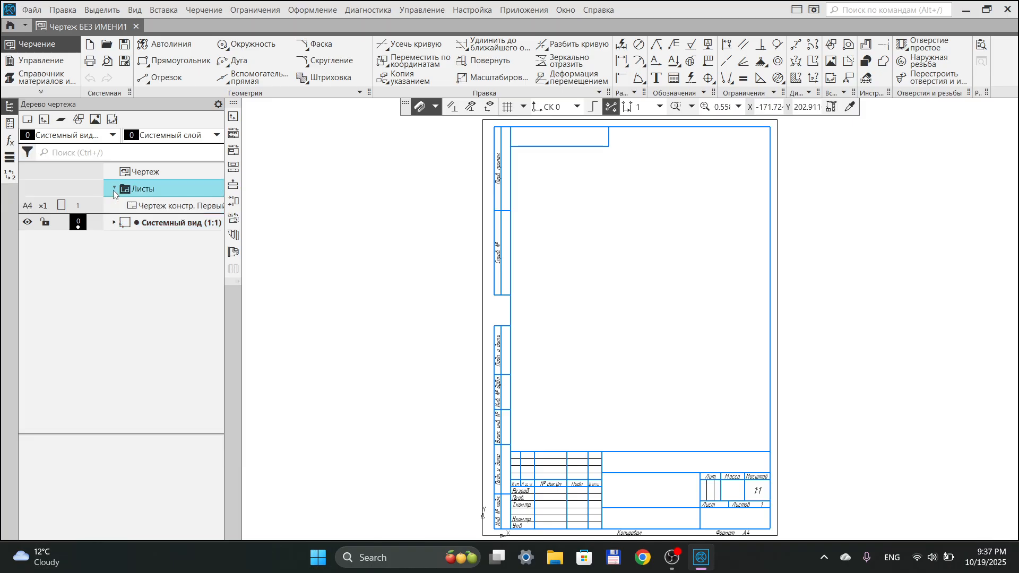
click(63, 204)
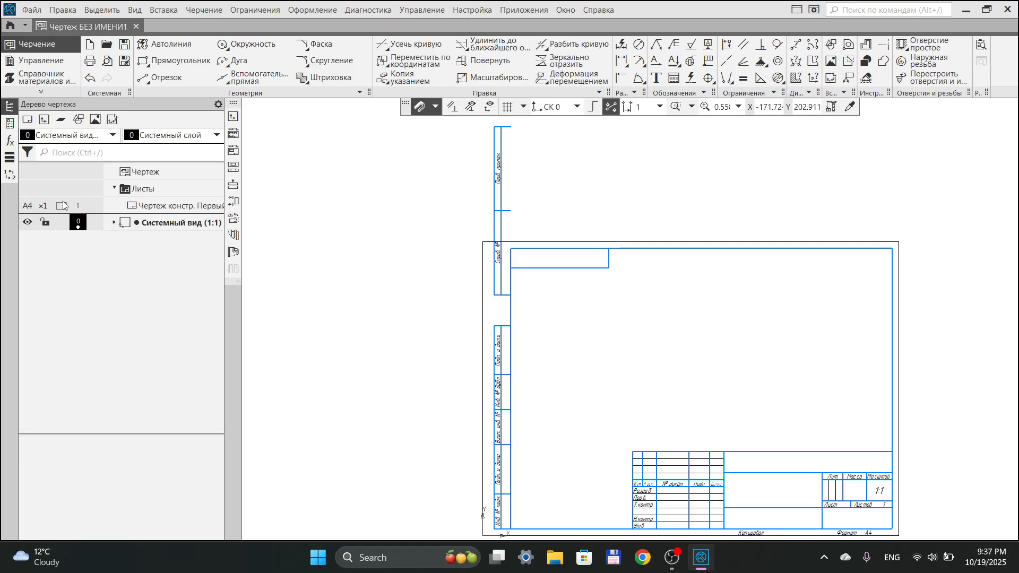
click(27, 206)
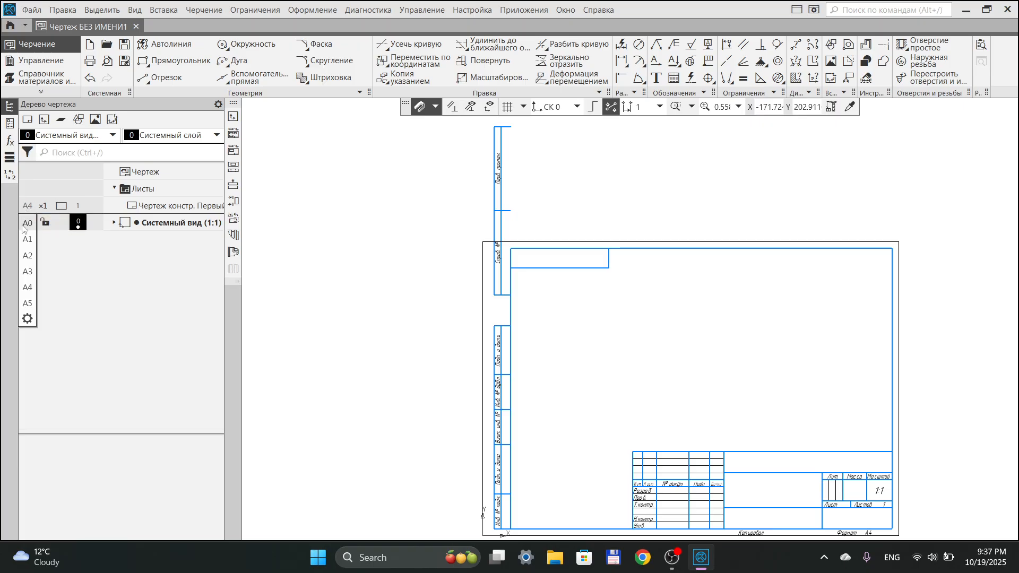
click(24, 273)
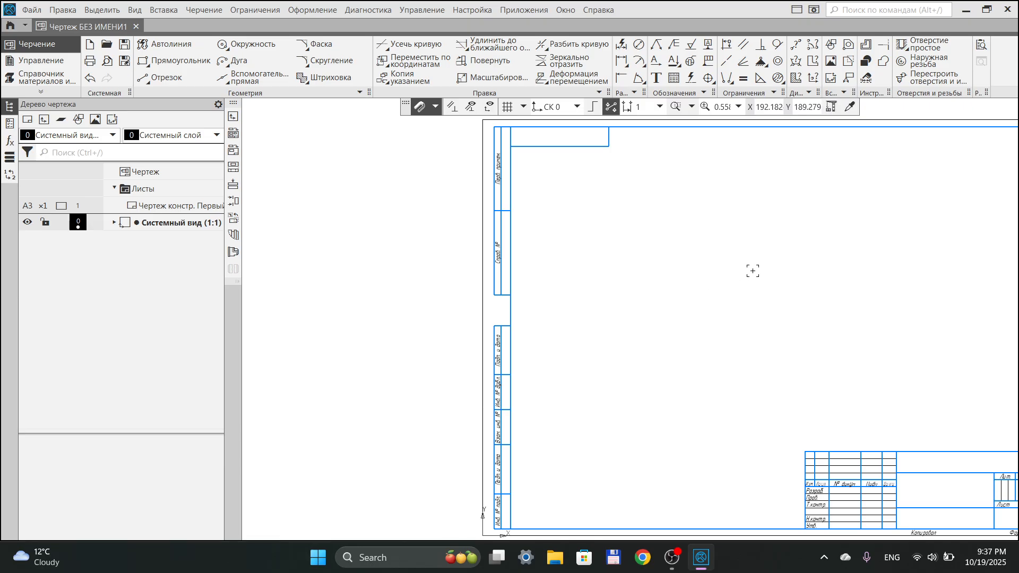
Examine the blank A3 sheet with its frame and title block, both close up and as a whole
mouse_move(752, 272)
middle_down()
mouse_move(584, 260)
mouse_move(625, 273)
mouse_move(525, 289)
middle_up()
scroll(664, 279, down, 3)
scroll(532, 285, up, 3)
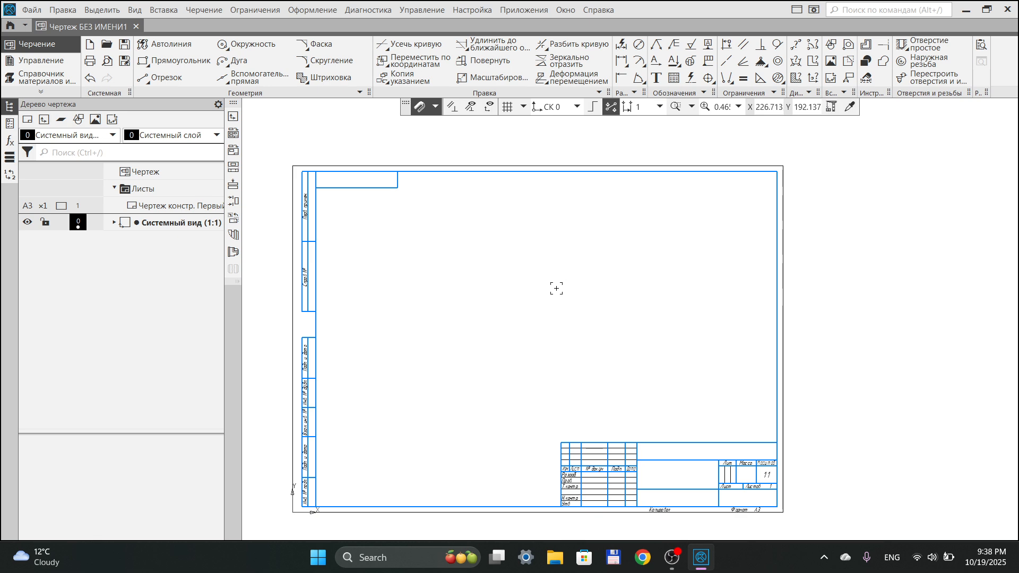
middle_drag(556, 289, 582, 277)
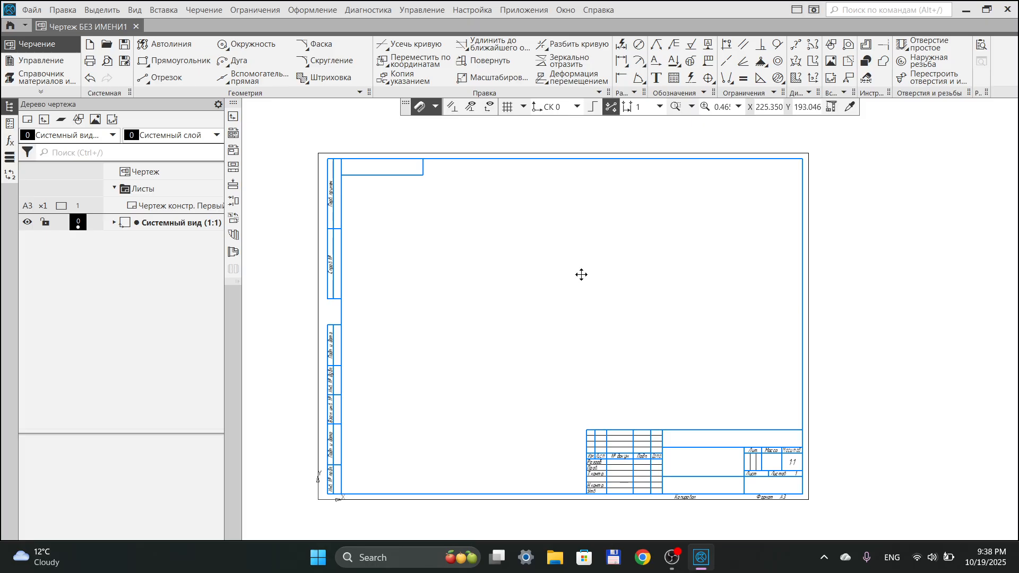
mouse_move(581, 275)
middle_down()
mouse_move(712, 294)
mouse_move(557, 276)
mouse_move(614, 278)
mouse_move(584, 282)
mouse_move(603, 280)
mouse_move(548, 237)
mouse_move(660, 269)
mouse_move(623, 271)
middle_up()
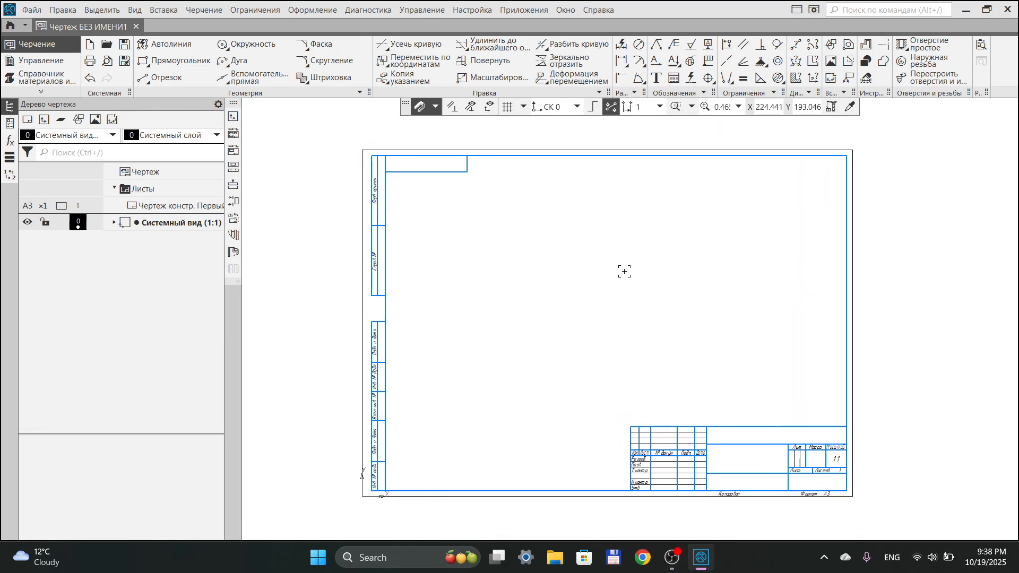
scroll(622, 272, down, 5)
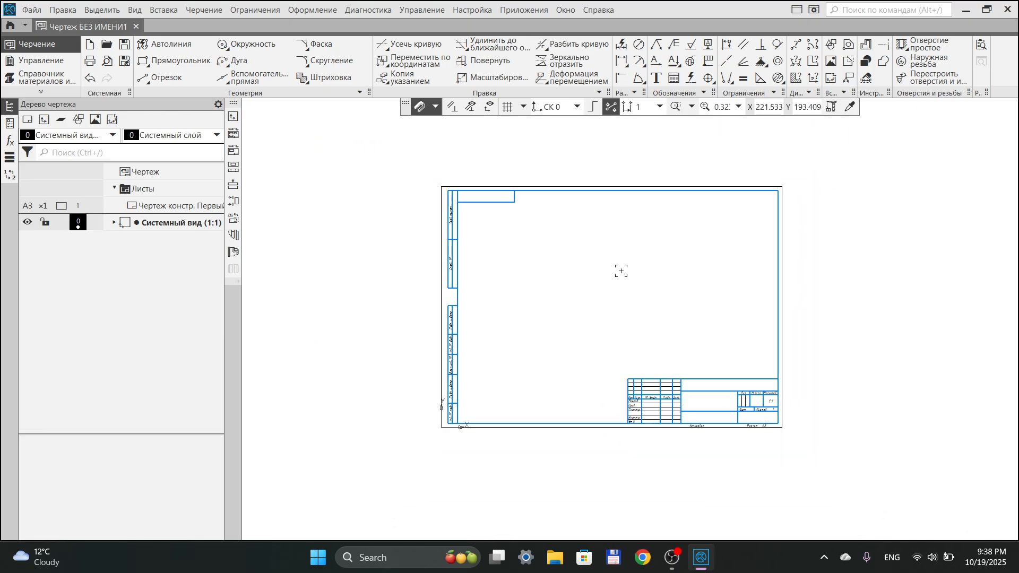
mouse_move(619, 271)
middle_down()
mouse_move(584, 285)
mouse_move(612, 283)
middle_up()
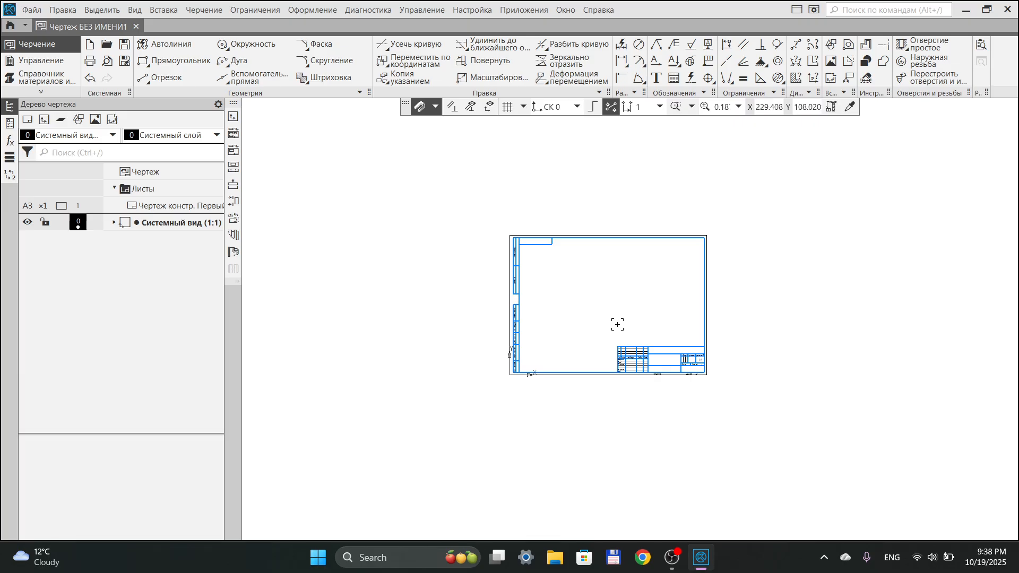
scroll(616, 320, up, 5)
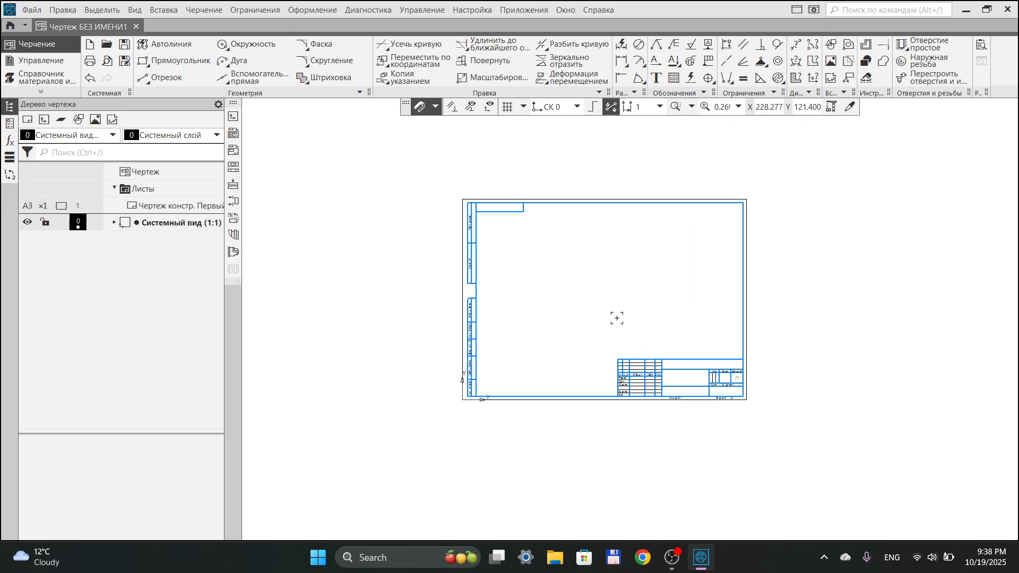
scroll(617, 317, up, 1)
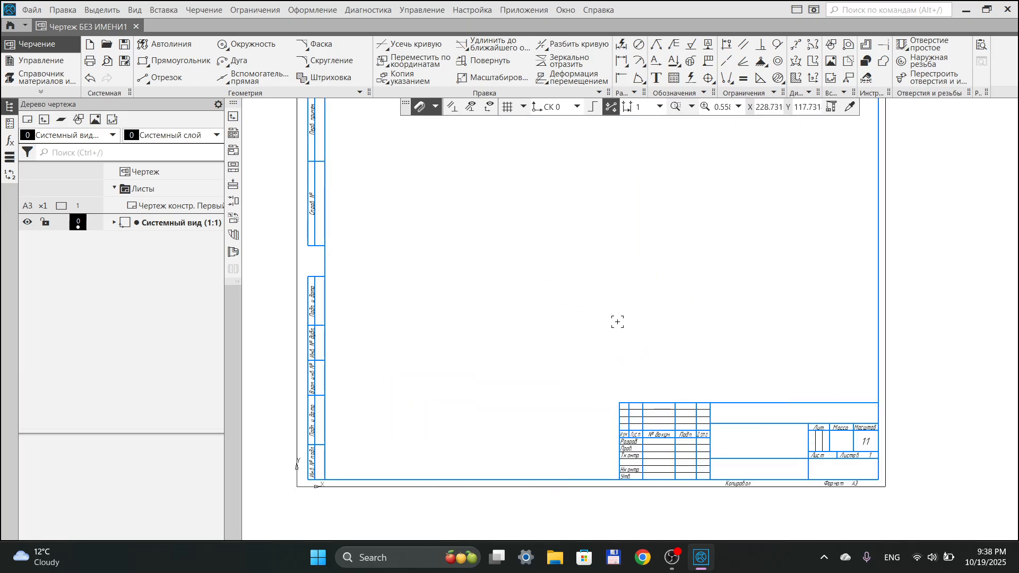
scroll(646, 334, up, 2)
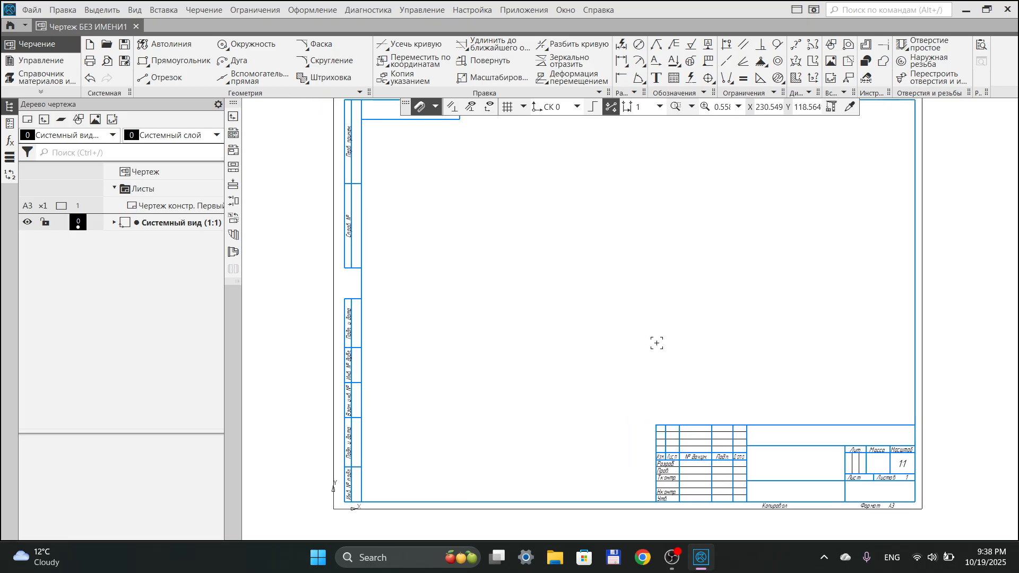
scroll(635, 286, down, 4)
scroll(635, 287, down, 1)
mouse_move(636, 285)
middle_down()
mouse_move(781, 292)
mouse_move(744, 284)
mouse_move(616, 330)
mouse_move(646, 332)
mouse_move(655, 325)
mouse_move(629, 325)
mouse_move(644, 327)
mouse_move(653, 314)
middle_up()
scroll(662, 311, up, 1)
scroll(650, 320, up, 1)
scroll(653, 319, up, 1)
scroll(637, 325, down, 1)
scroll(637, 325, down, 1)
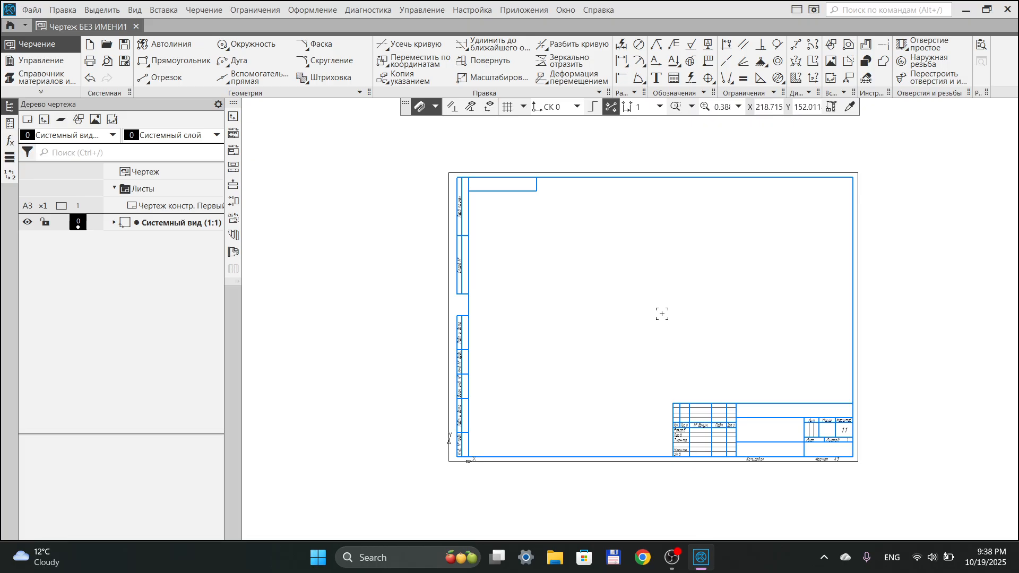
scroll(662, 314, up, 2)
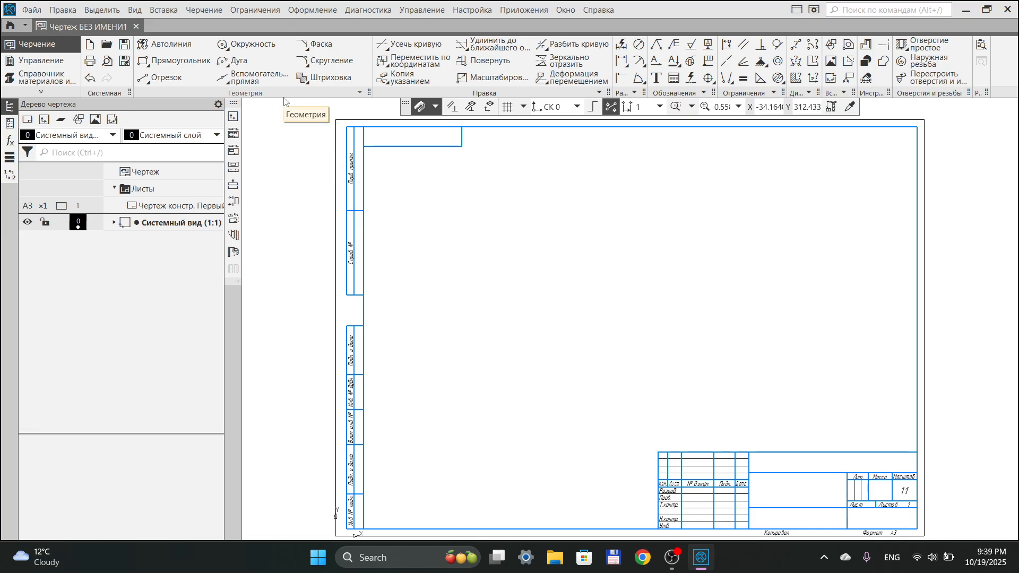
Draw a rectangle about 164 by 66 mm in the upper half of the sheet from four separate line segments
click(162, 83)
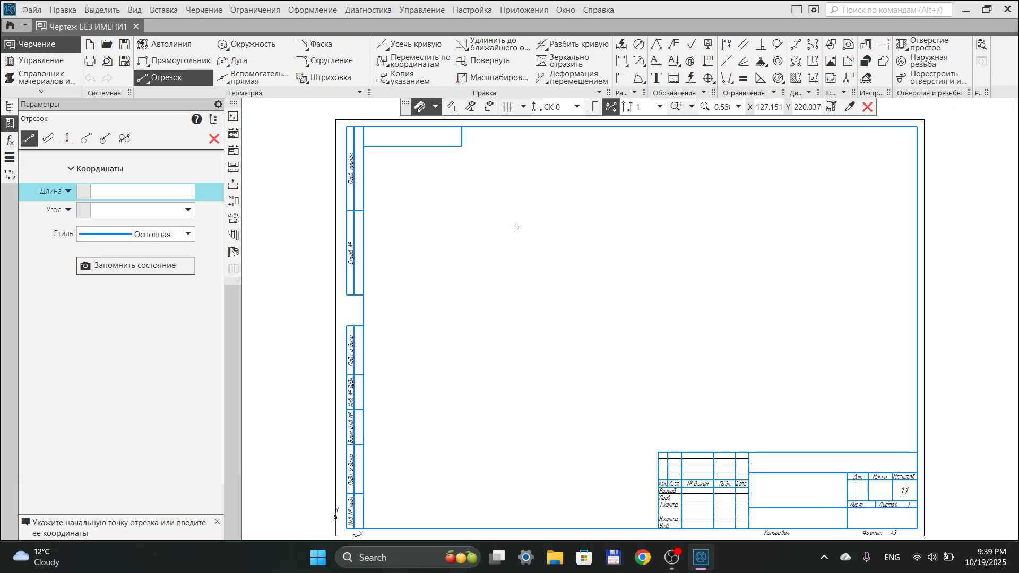
click(457, 235)
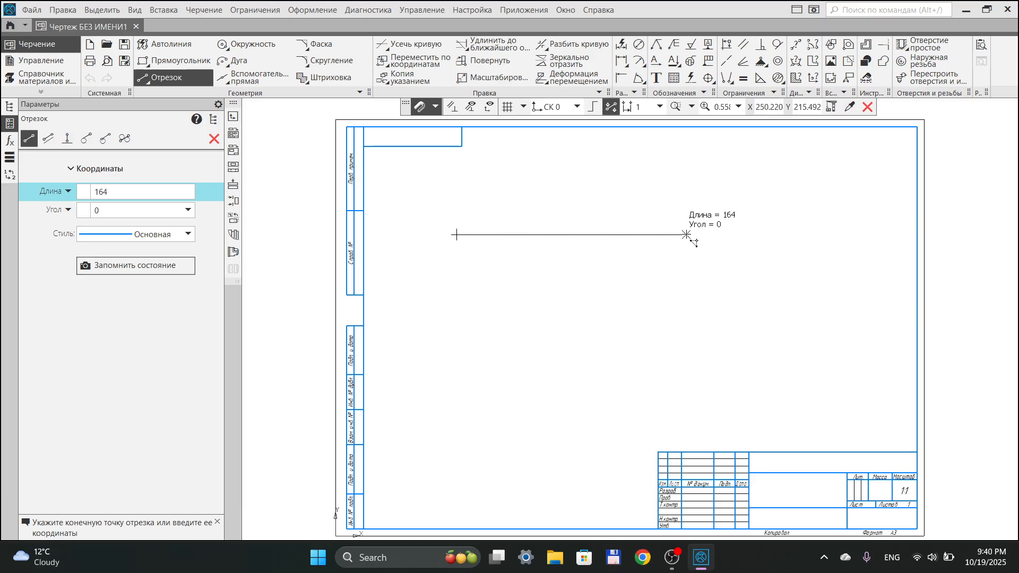
click(686, 234)
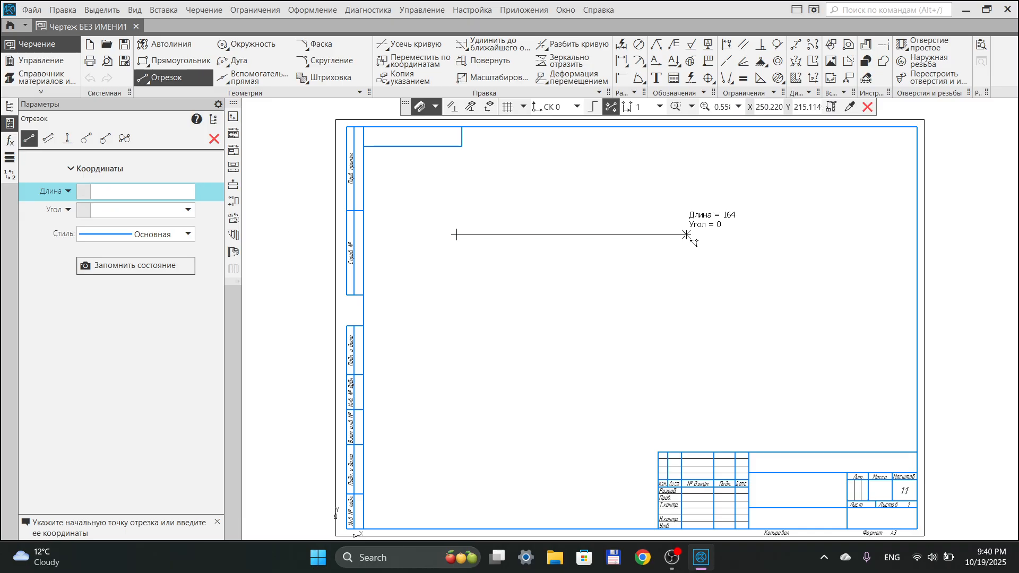
scroll(594, 234, up, 1)
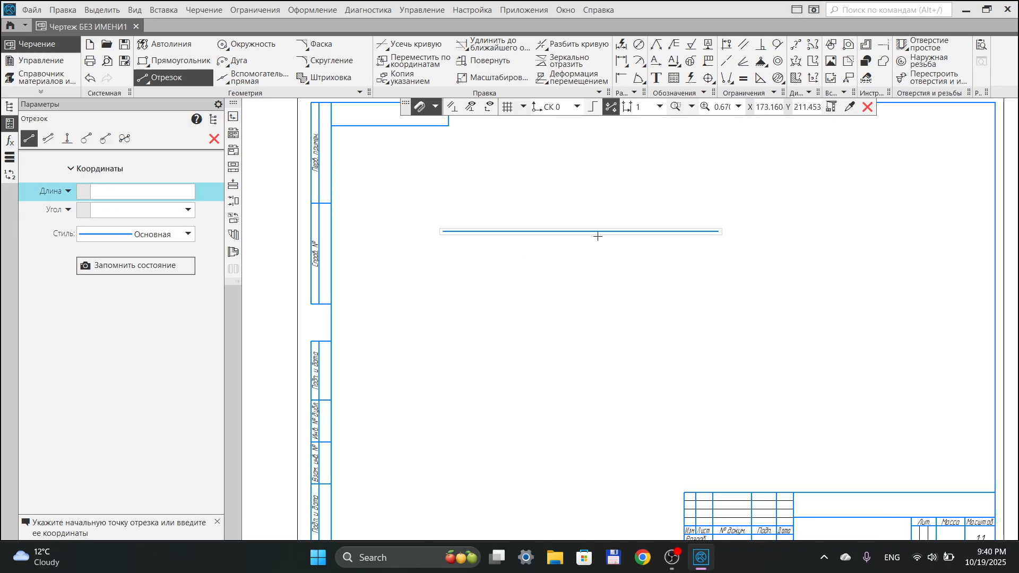
scroll(648, 221, up, 1)
scroll(572, 233, down, 2)
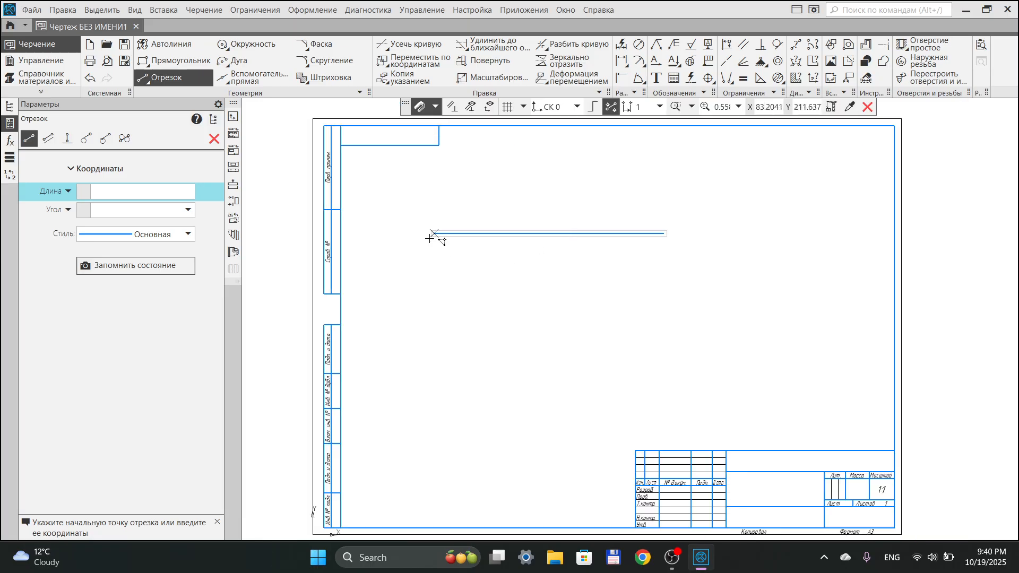
click(434, 234)
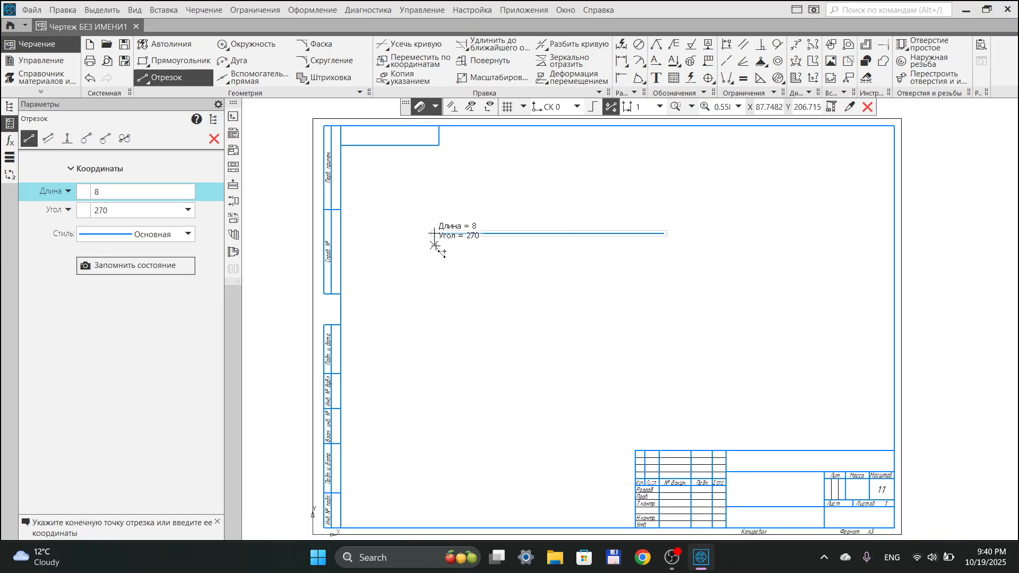
click(434, 327)
click(665, 233)
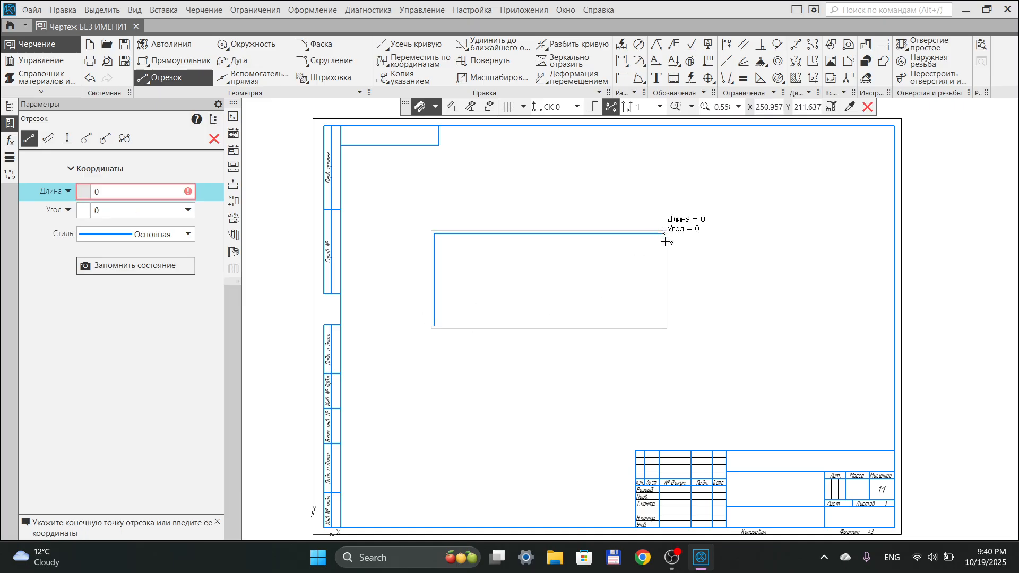
click(664, 326)
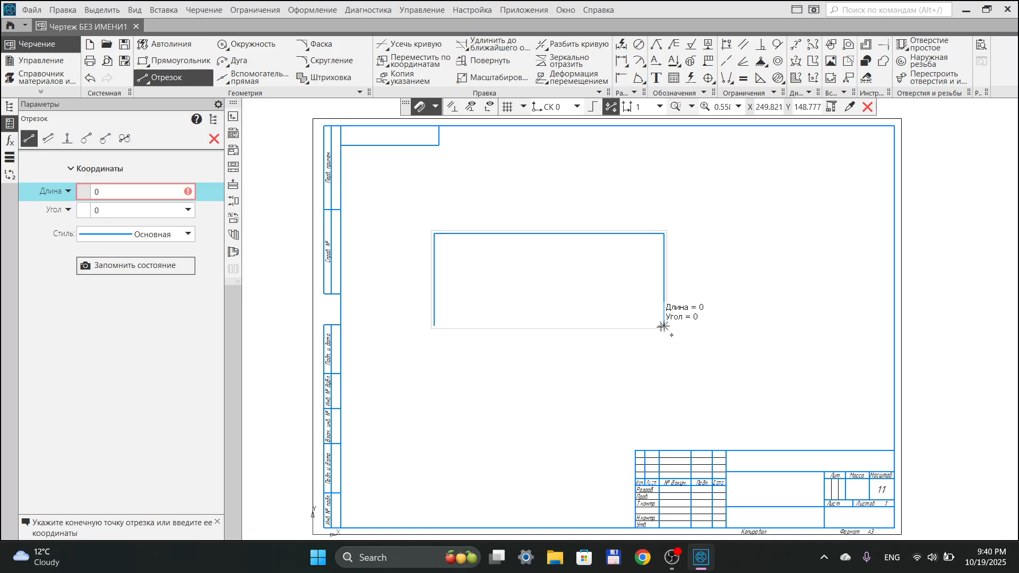
click(434, 327)
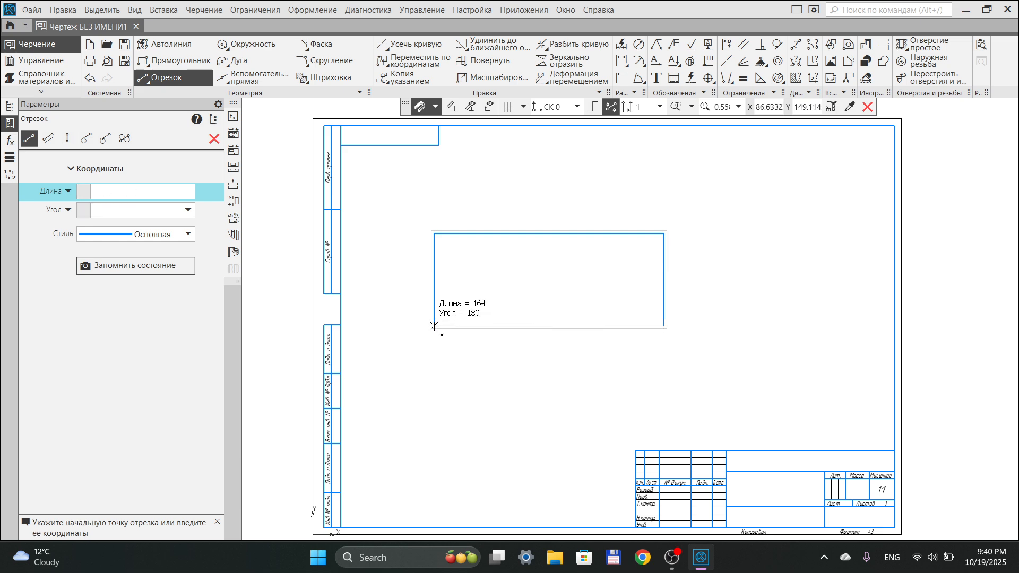
Undo the rectangle's bottom and right sides, and redraw them as segments about 164 mm and 66 mm long
key(ctrl+z)
key(ctrl+z)
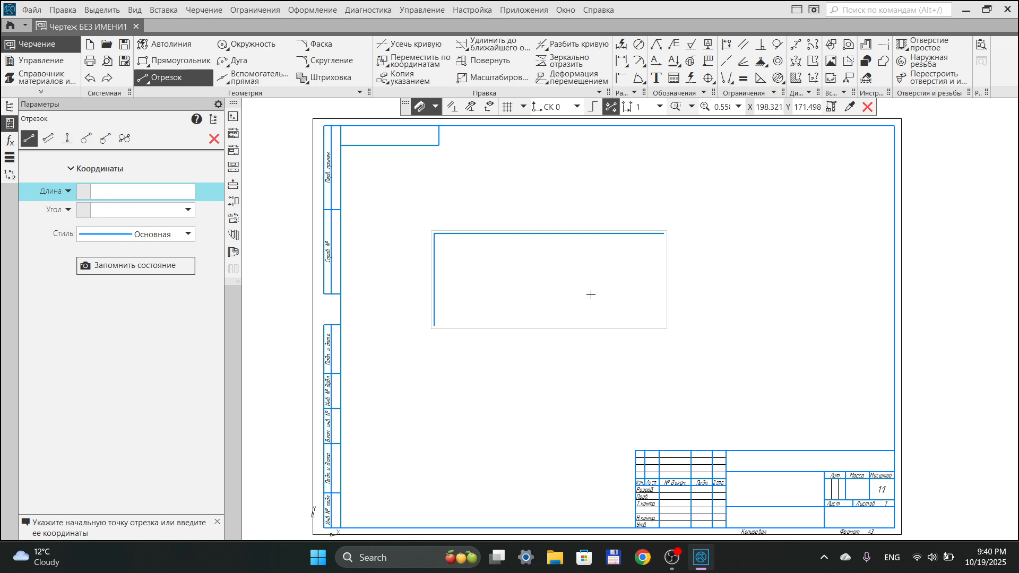
click(664, 235)
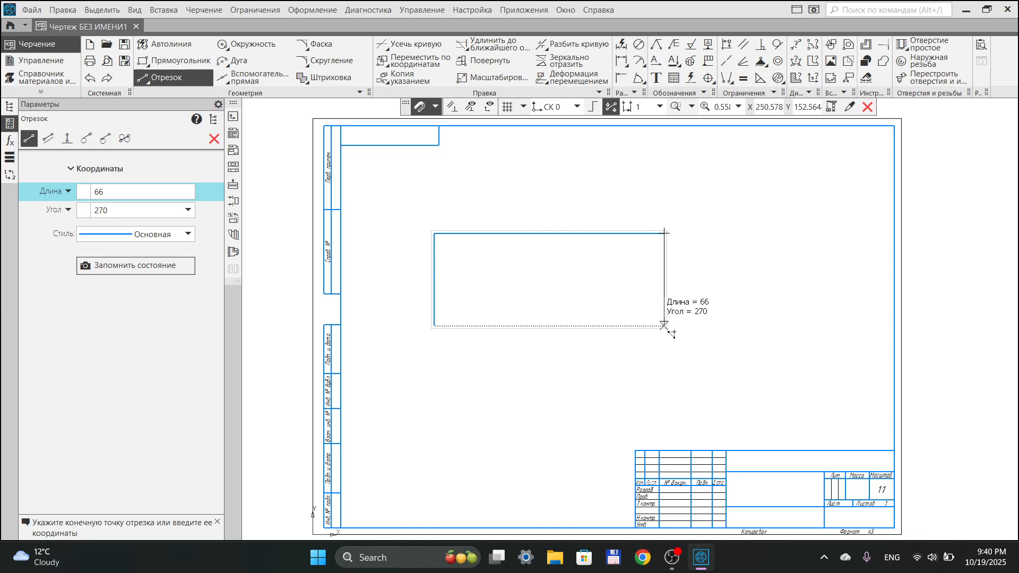
click(664, 324)
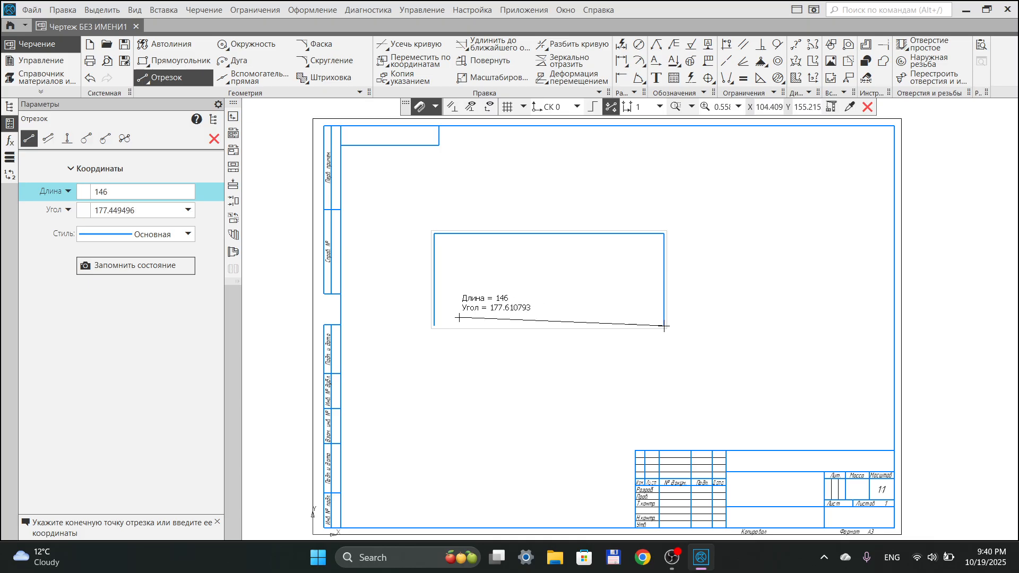
click(436, 325)
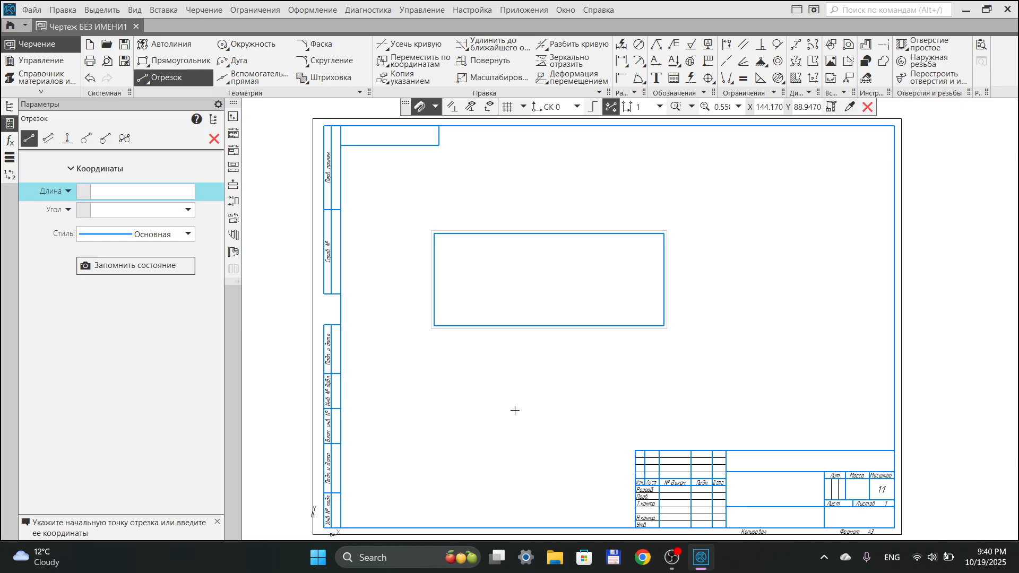
Undo all four segments of the rectangle
key(ctrl+z)
key(ctrl+z)
key(ctrl+z)
key(ctrl+z)
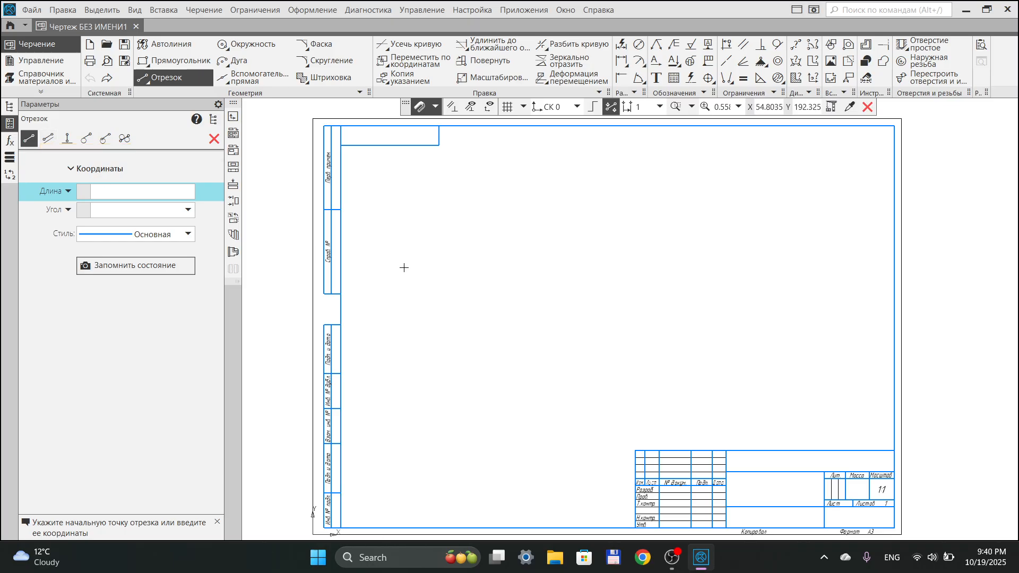
Draw a long horizontal line segment across the middle of the sheet in the Основная style
click(463, 267)
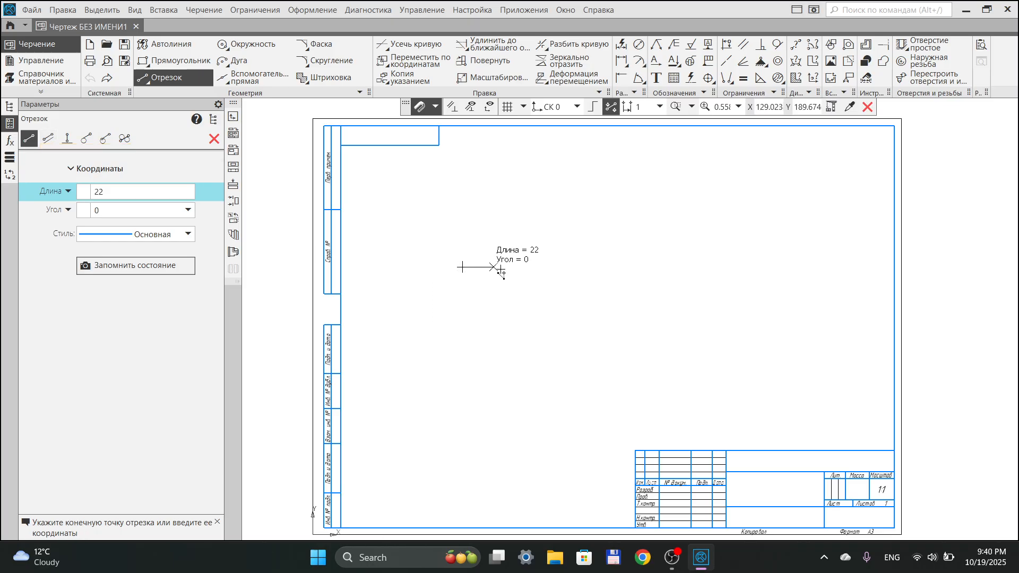
click(730, 267)
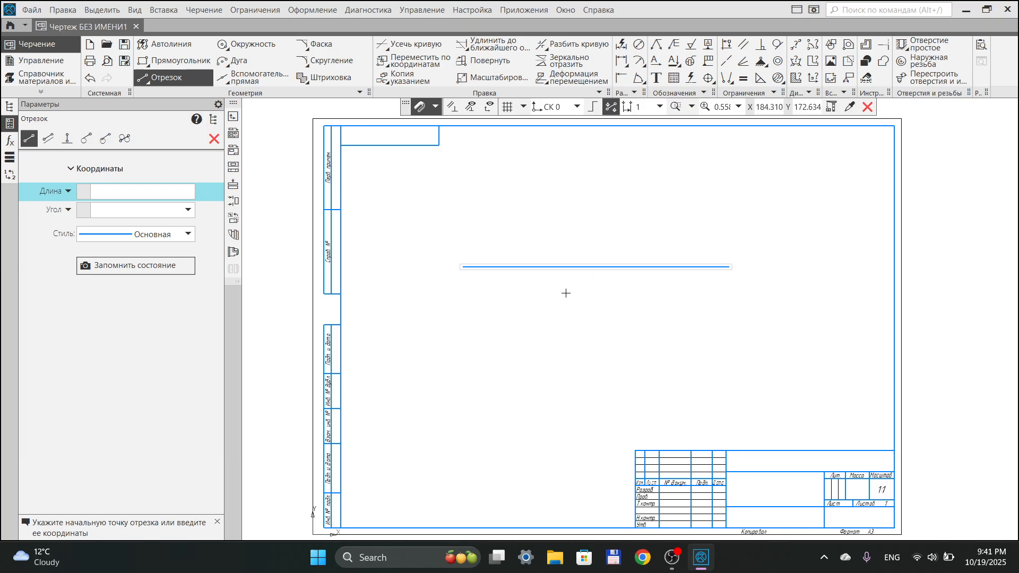
Draw two segments parallel to the long horizontal segment, one about 24 mm above it and a shorter one about 36 mm below
click(50, 141)
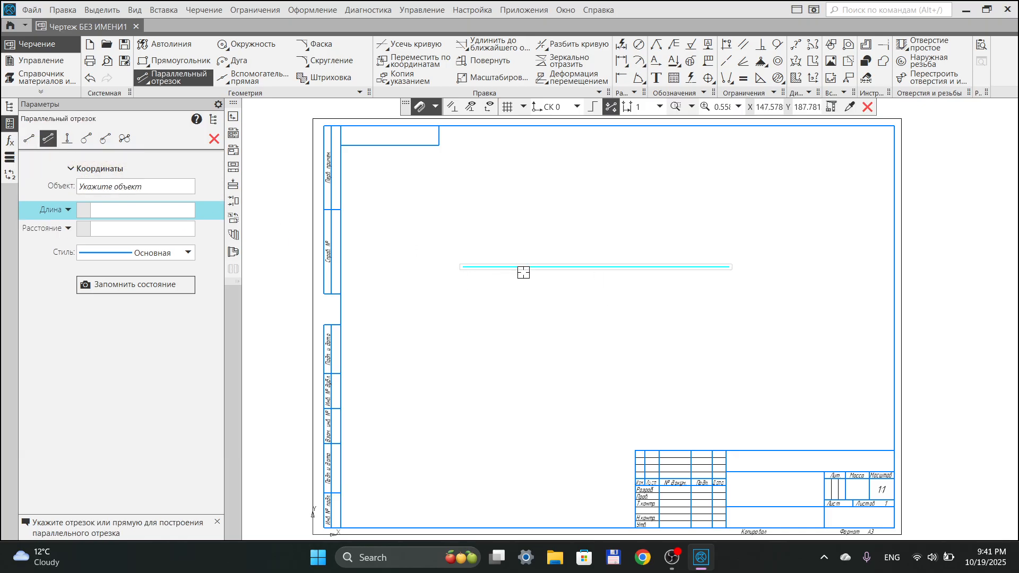
click(615, 267)
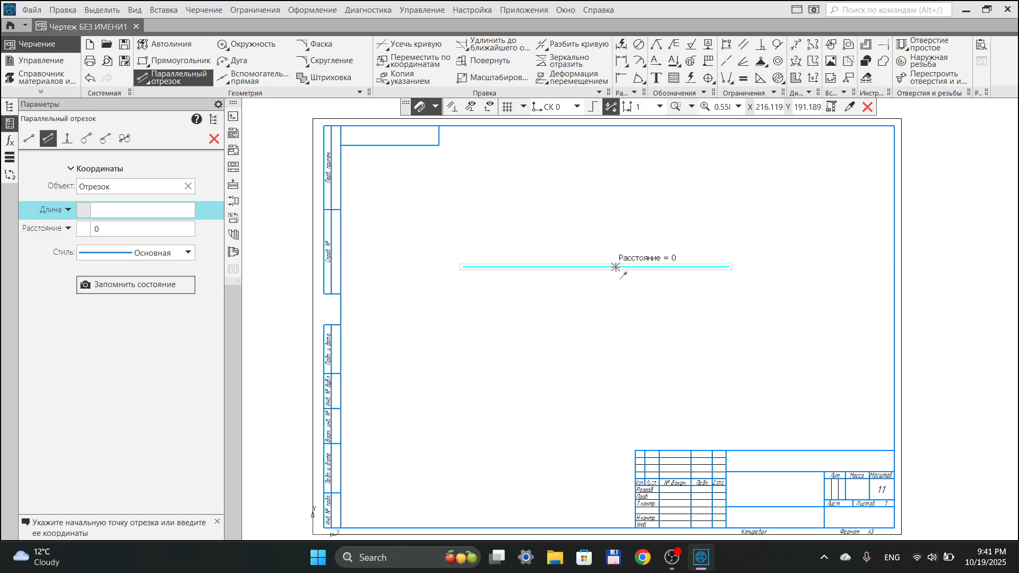
click(471, 233)
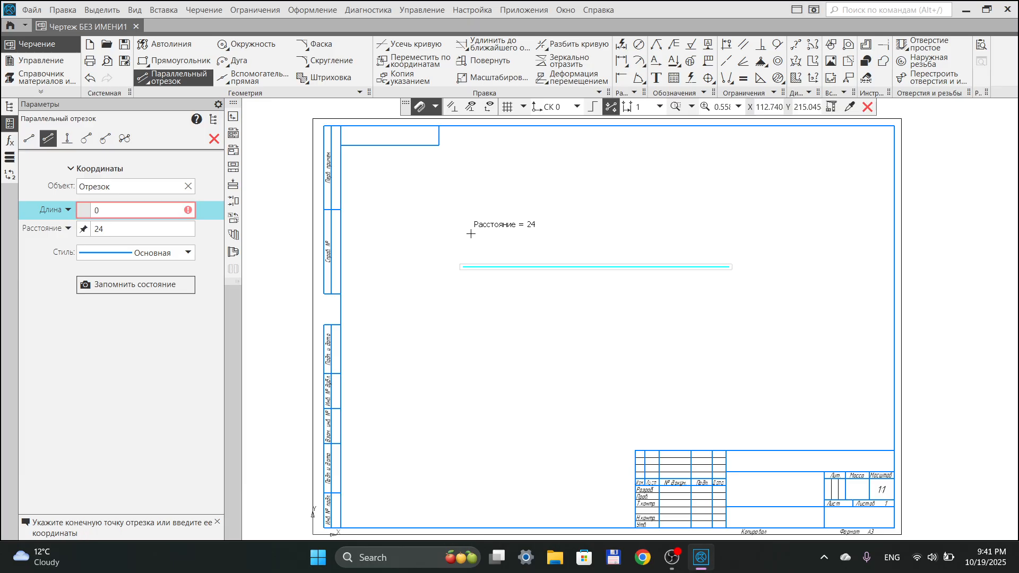
click(668, 233)
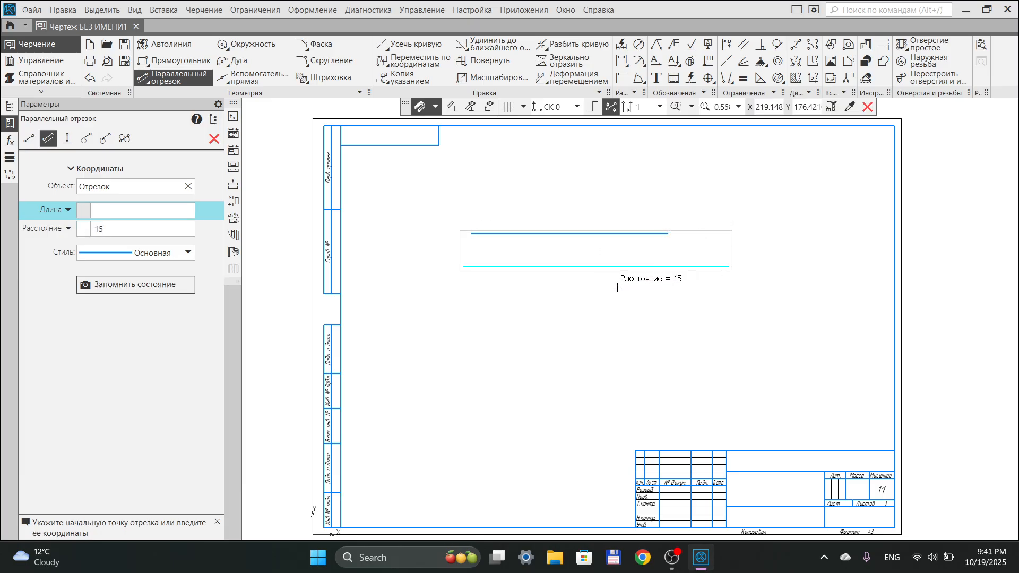
click(483, 317)
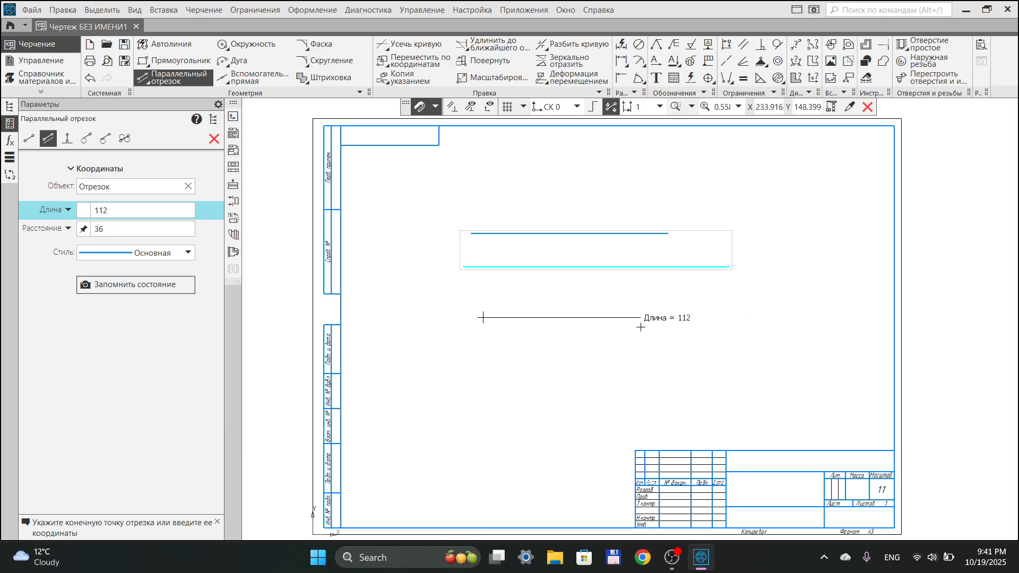
click(605, 327)
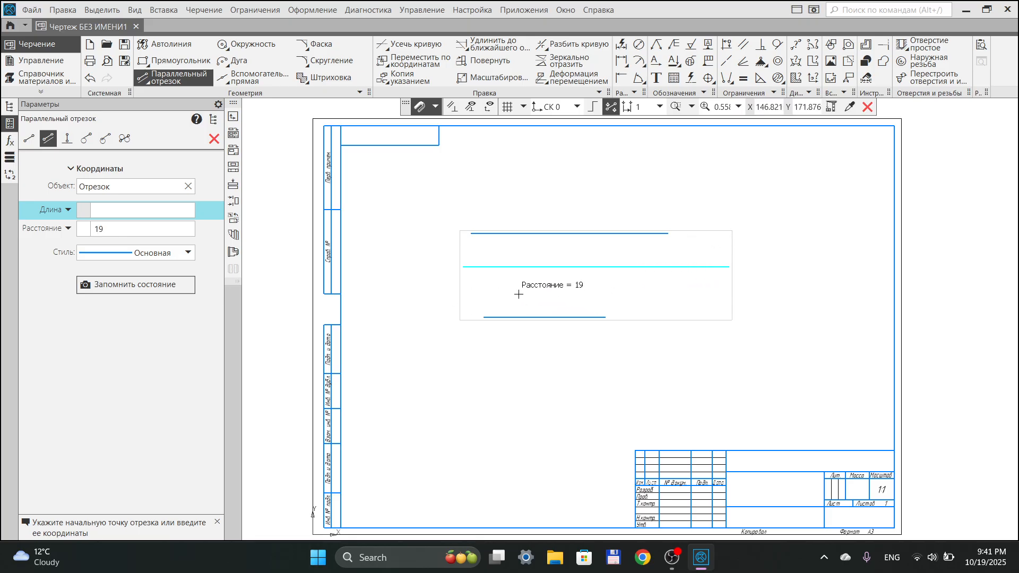
Start a segment perpendicular to the long horizontal segment from a point just below its right-hand part
click(68, 141)
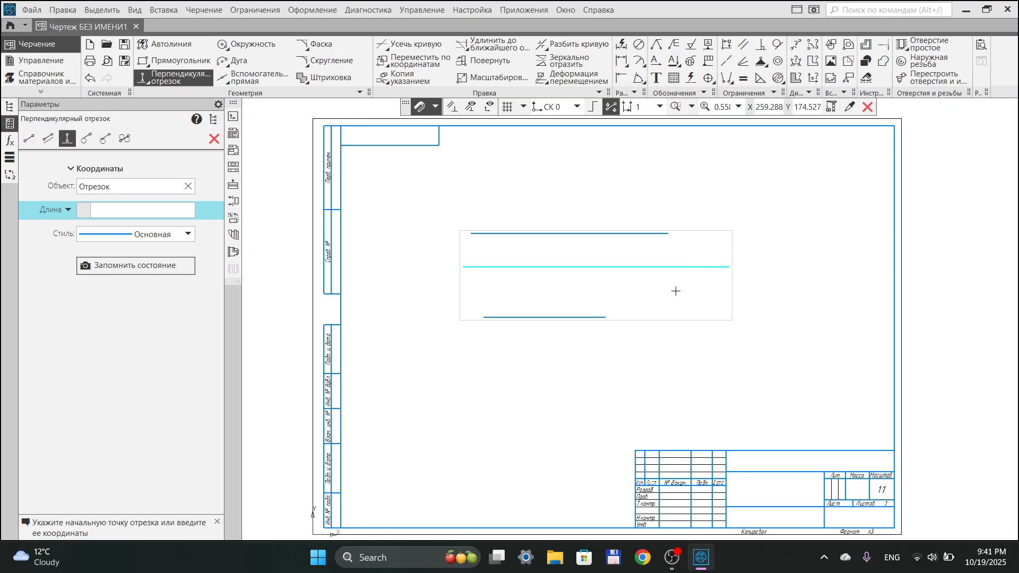
click(214, 138)
click(147, 81)
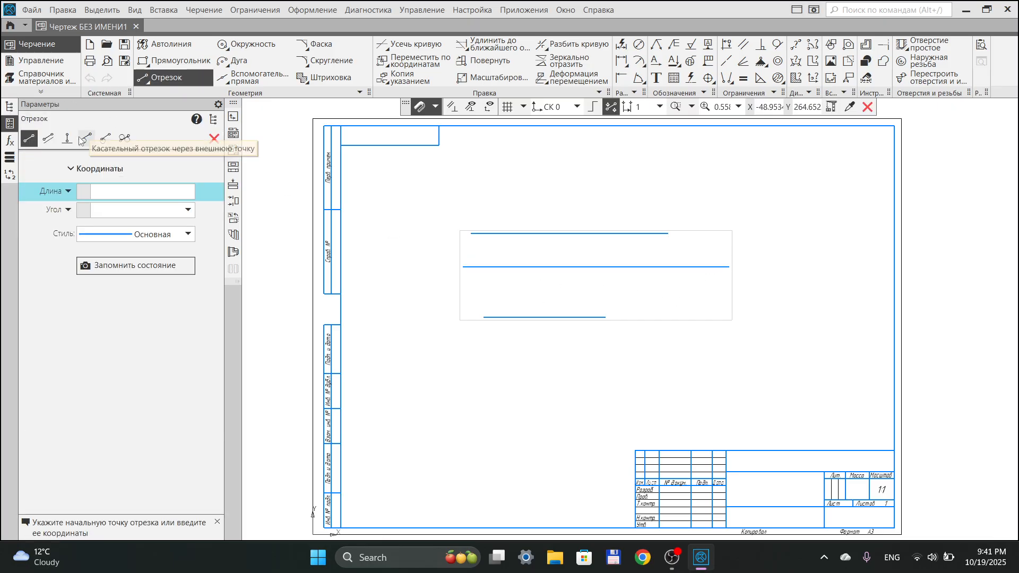
click(66, 139)
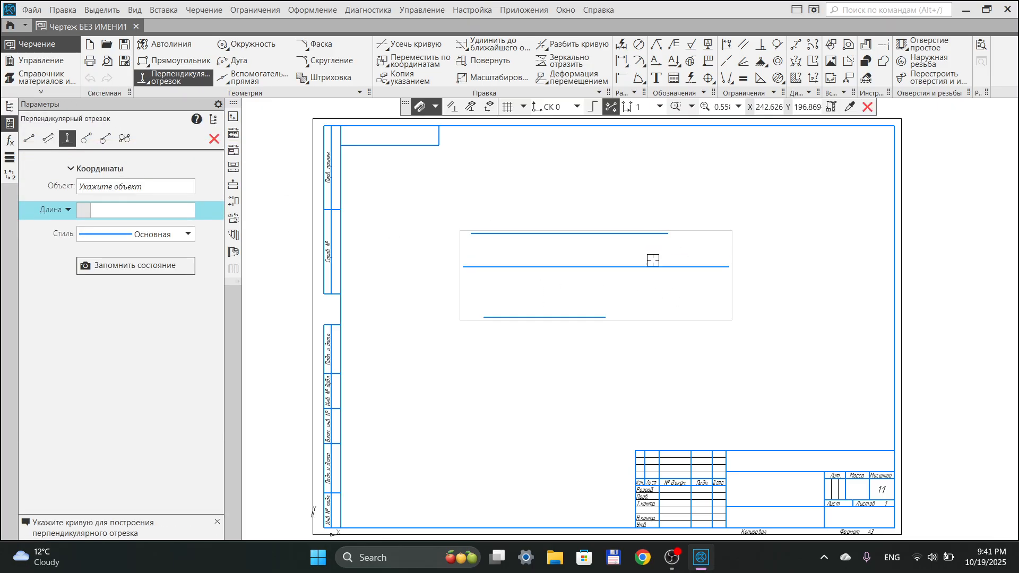
click(699, 268)
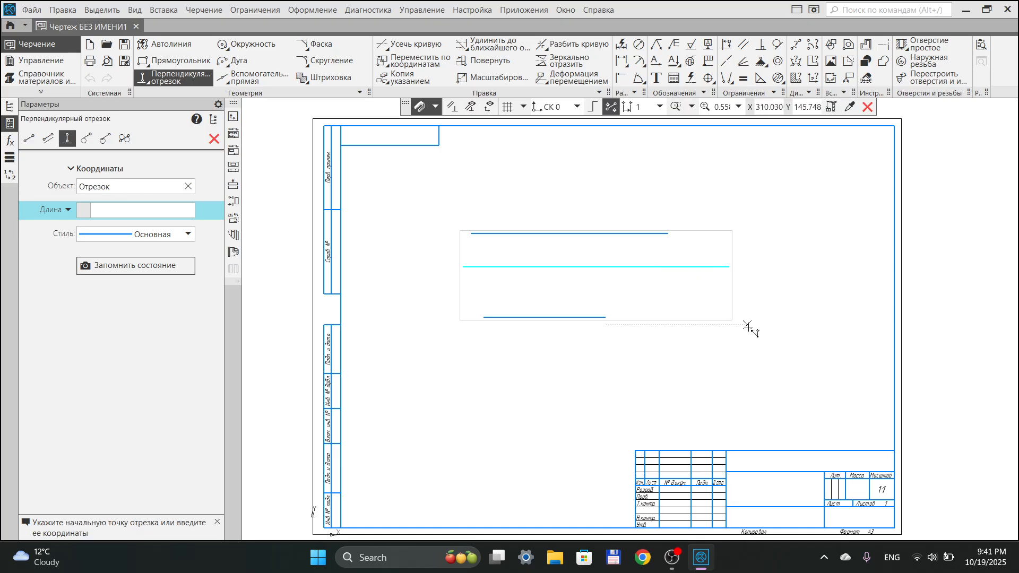
click(688, 278)
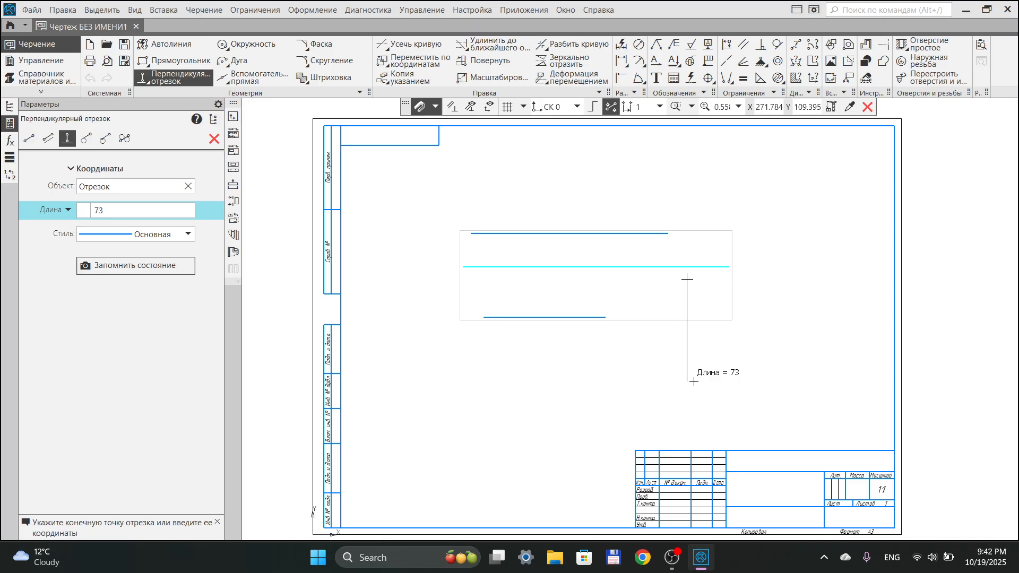
Set the perpendicular segment's length to 72 mm
text(7)
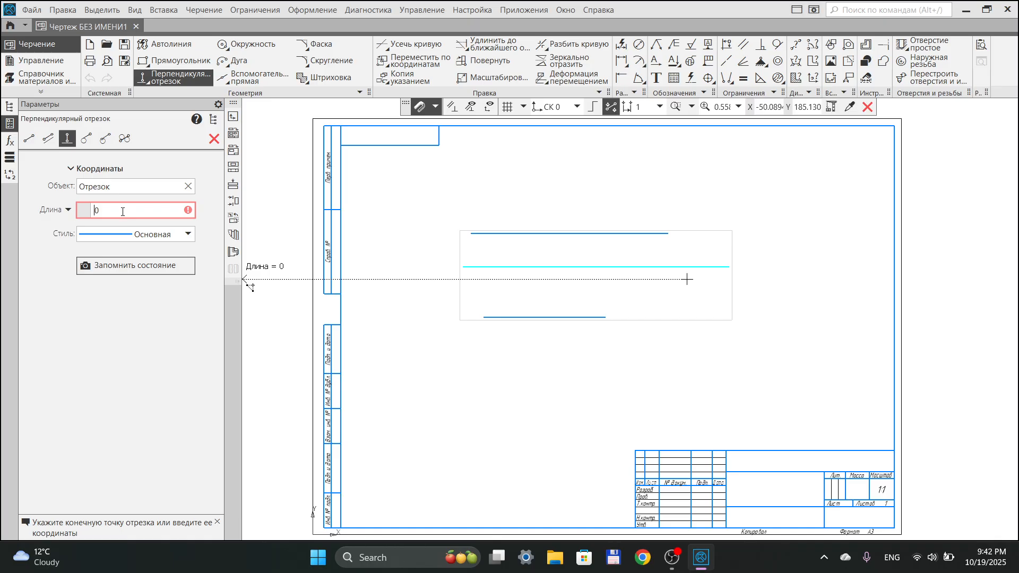
text(72)
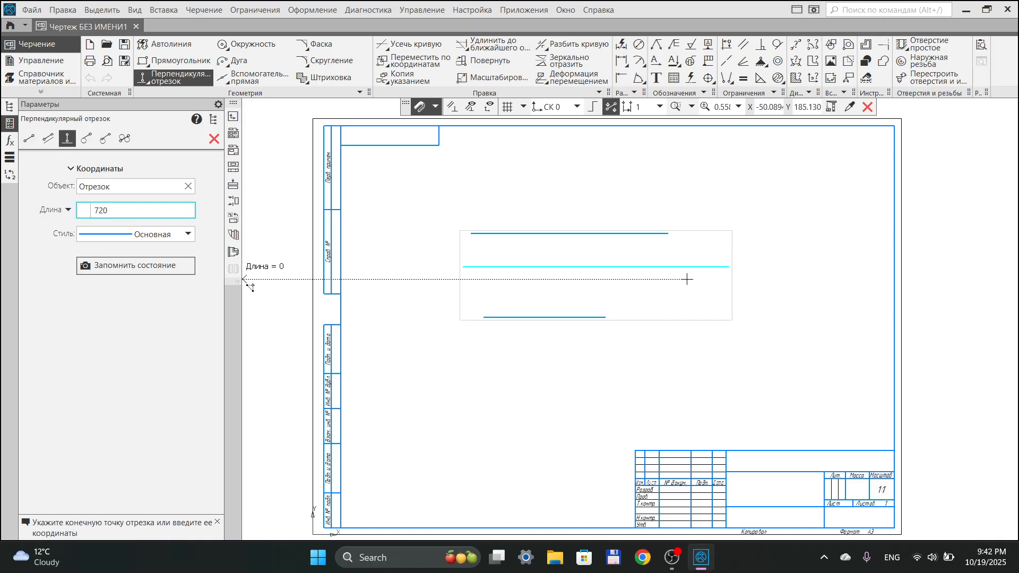
key(Return)
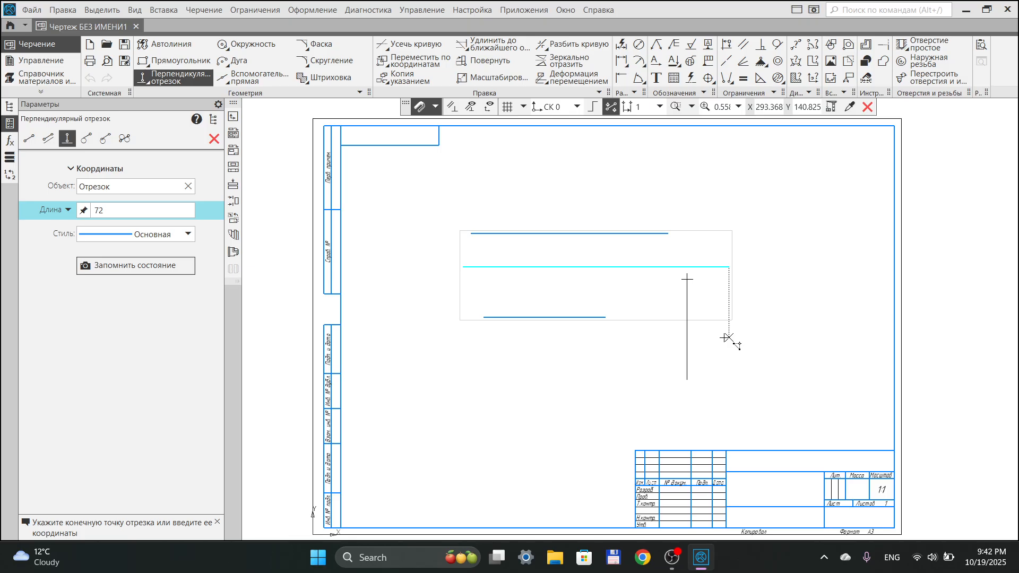
Set the perpendicular segment's length to 18 mm, try a length of -20 mm, and place the segment downwards from its start point
text(18)
key(Return)
text(-20)
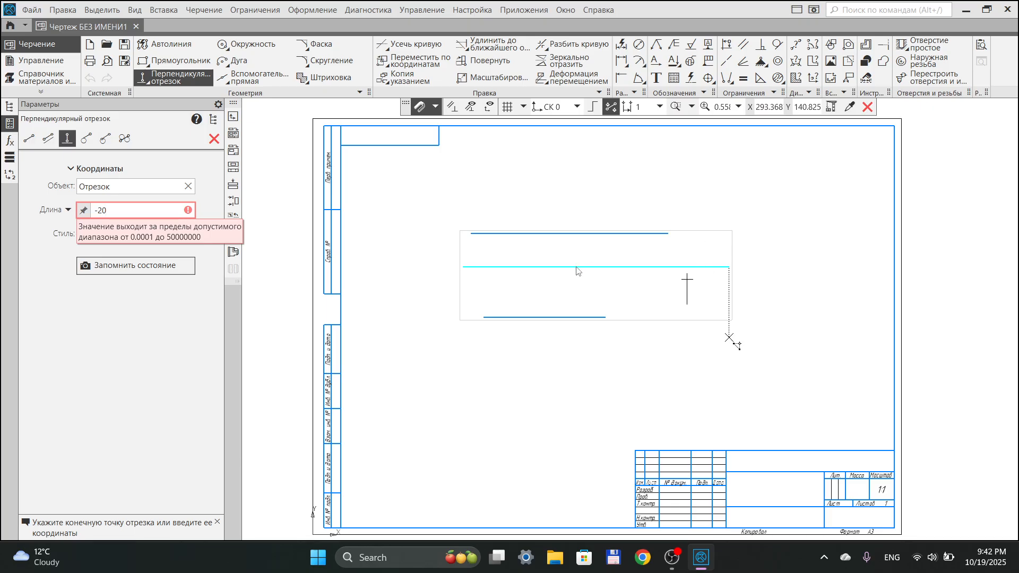
key(BackSpace)
key(BackSpace)
key(BackSpace)
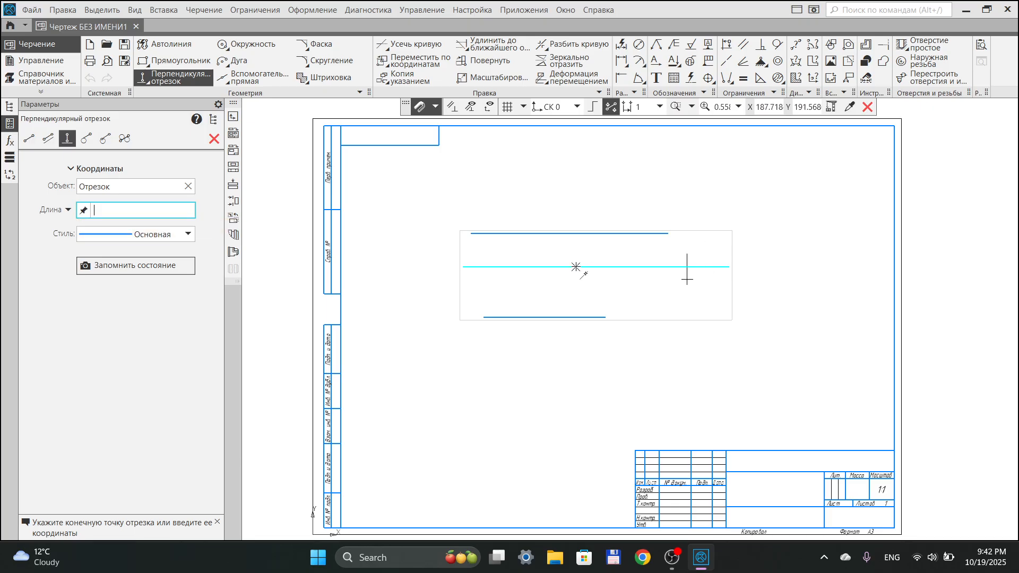
click(724, 341)
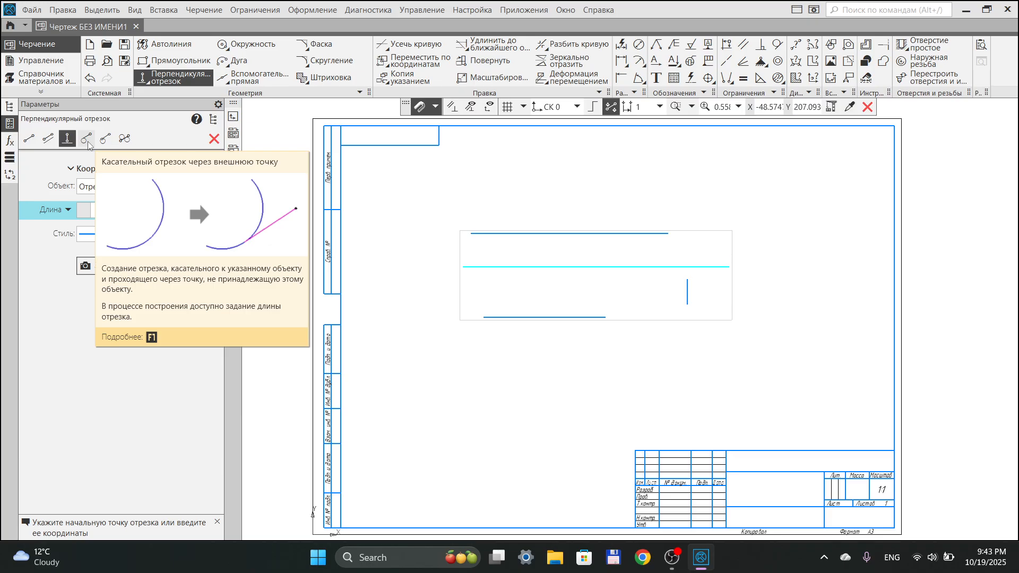
Draw a circle 60 mm in diameter, centred vertically below the left end of the long horizontal segment
click(243, 48)
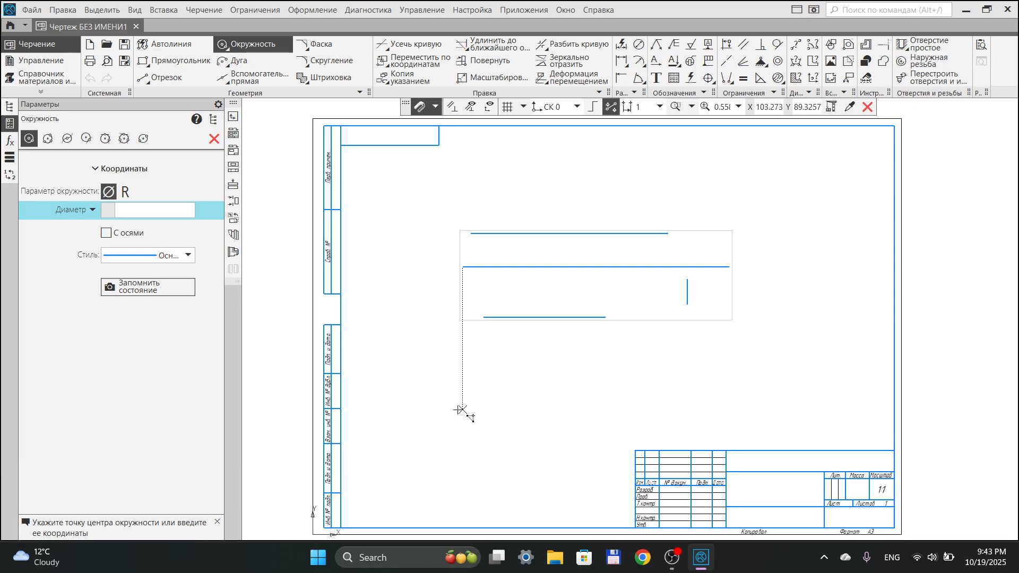
click(462, 410)
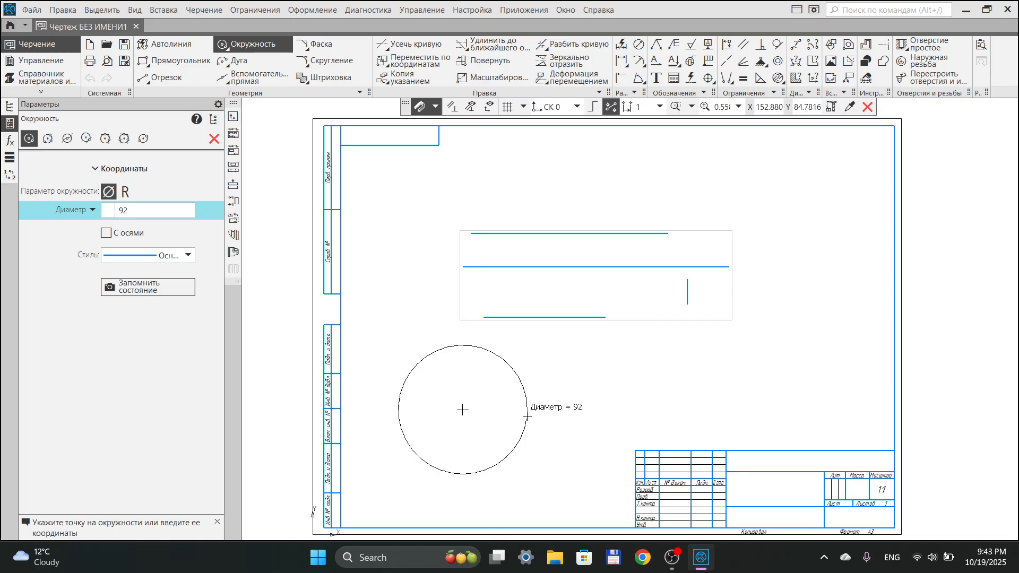
text(60)
key(Return)
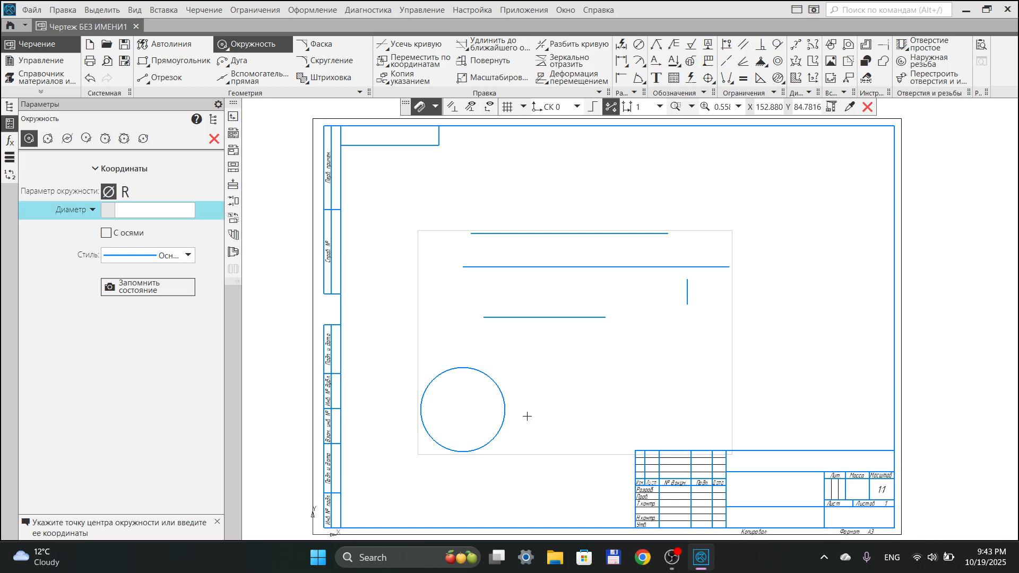
Draw a segment through the right end of the lower parallel segment, tangent to the upper side of the 60 mm circle
click(158, 79)
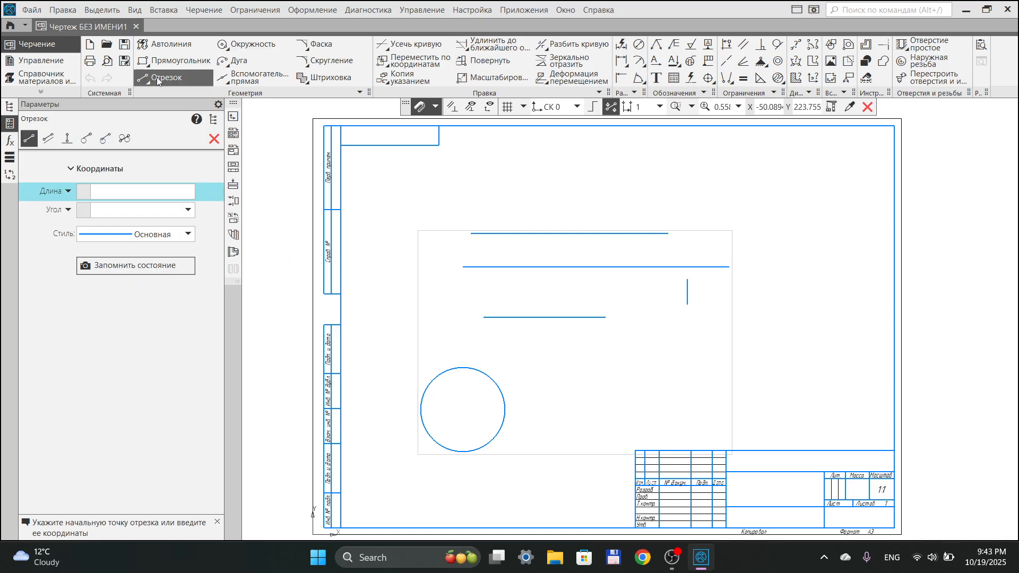
click(90, 137)
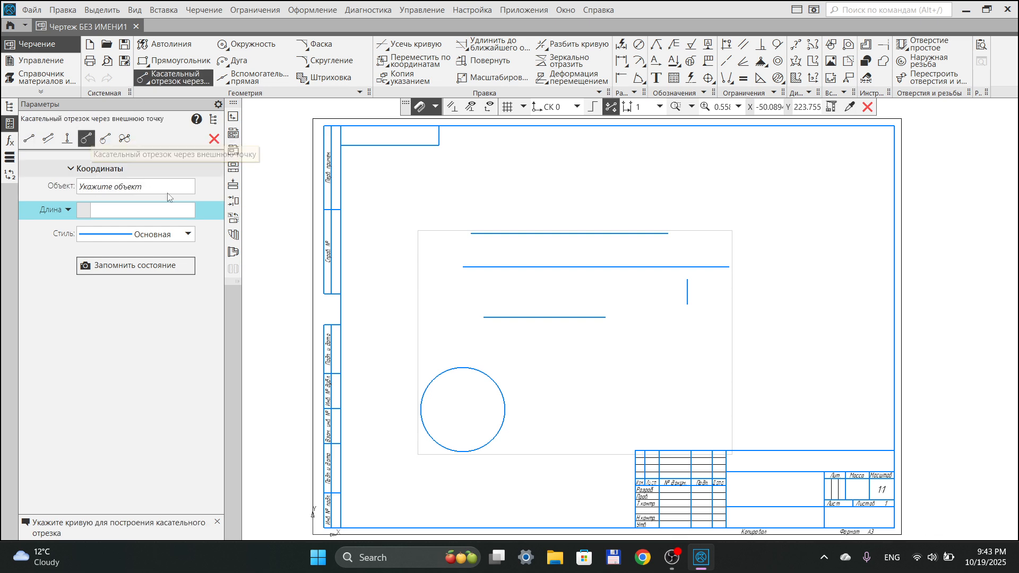
click(496, 386)
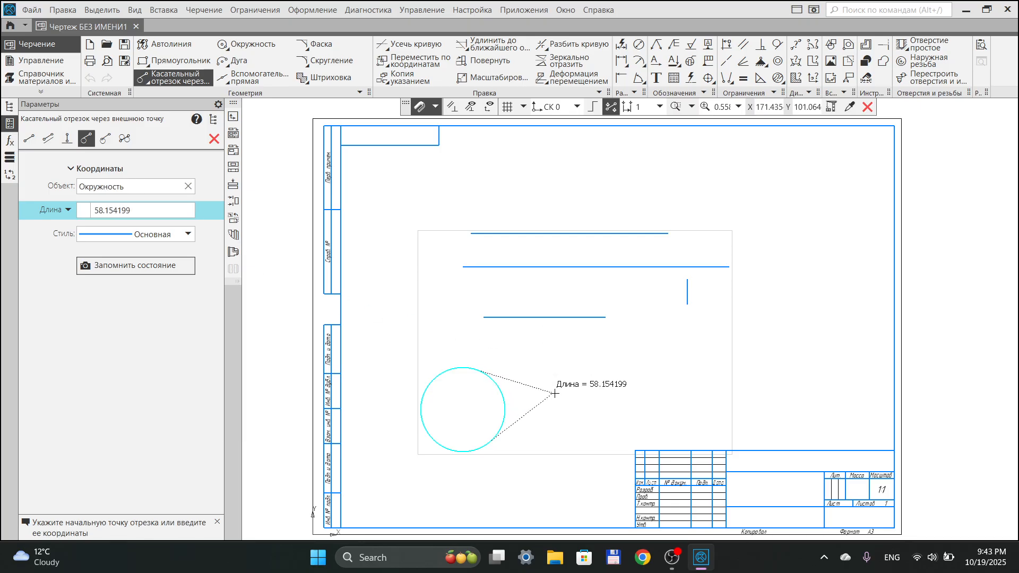
click(605, 318)
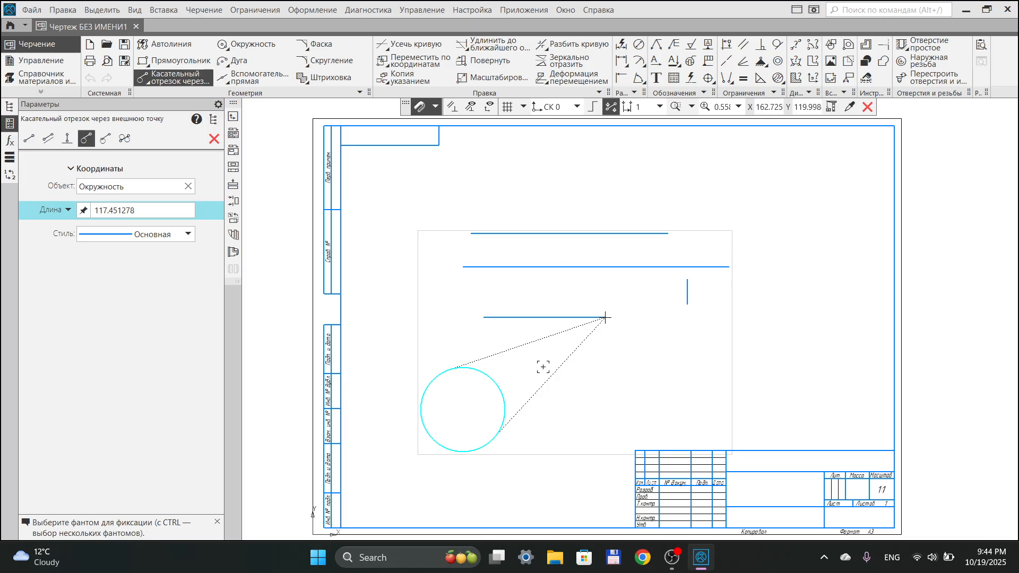
click(528, 345)
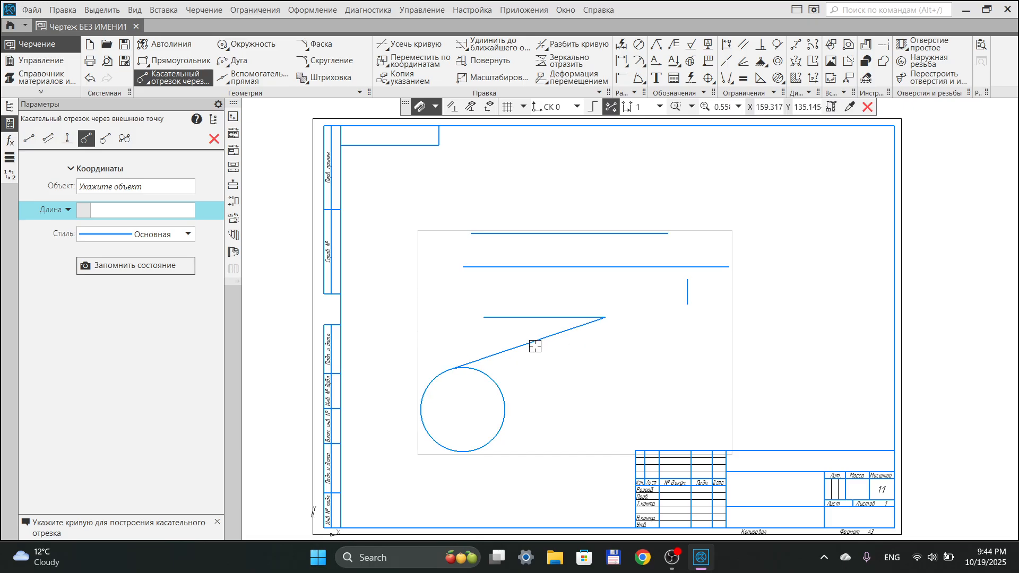
scroll(457, 369, up, 5)
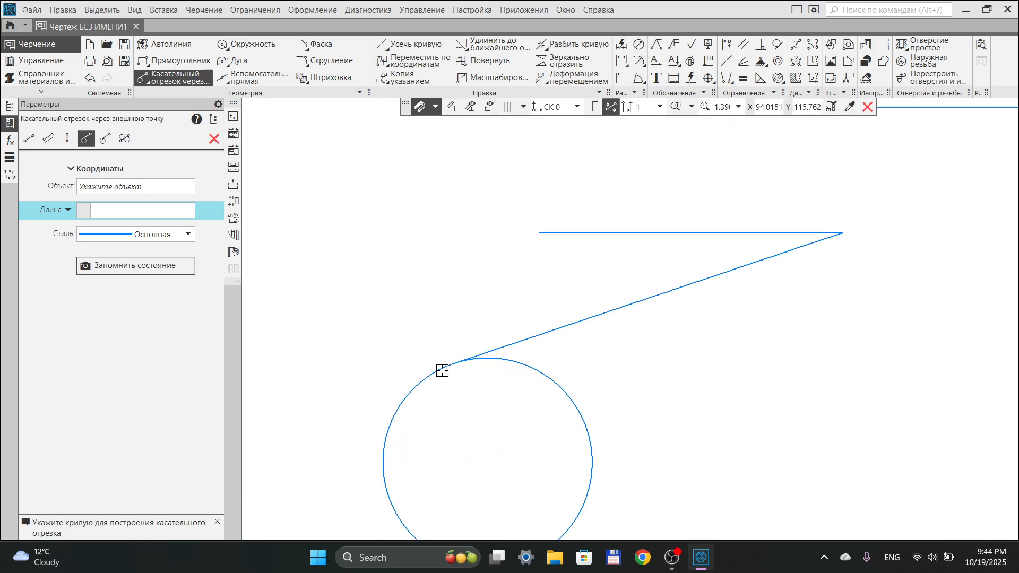
scroll(454, 384, down, 2)
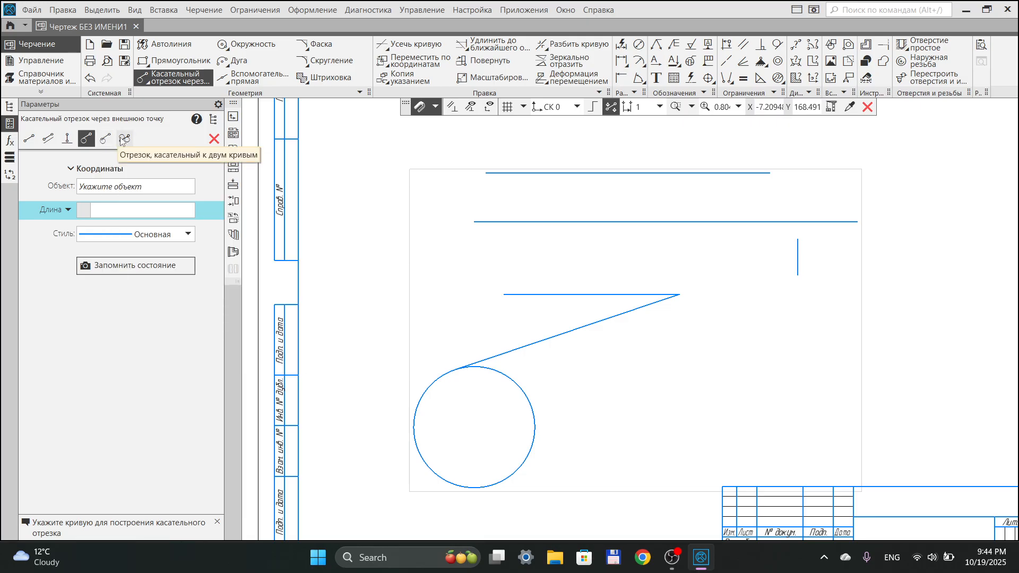
Draw a second circle 45 mm in diameter, centred directly below the right end of the tangent segment
click(123, 140)
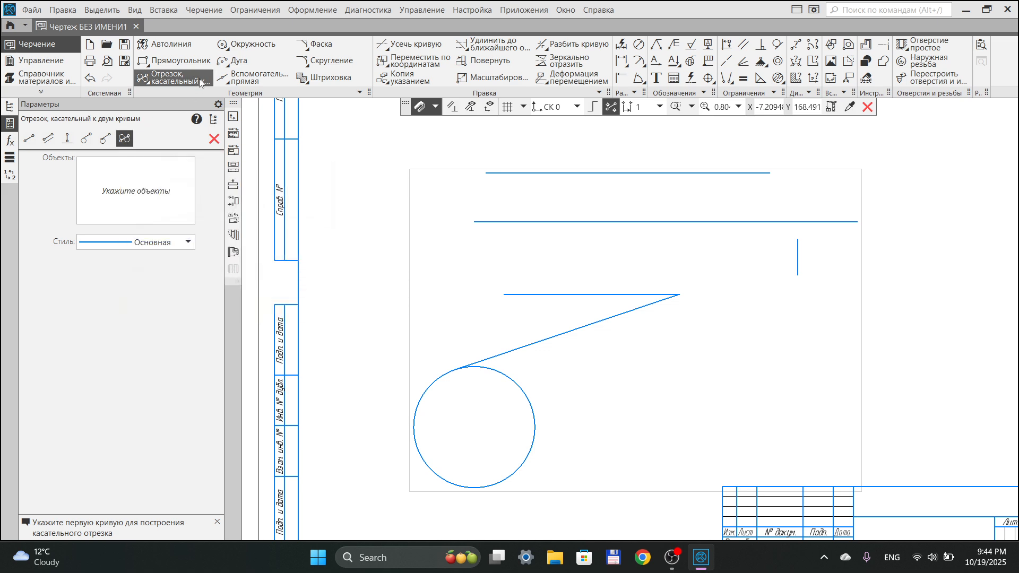
click(249, 44)
click(679, 383)
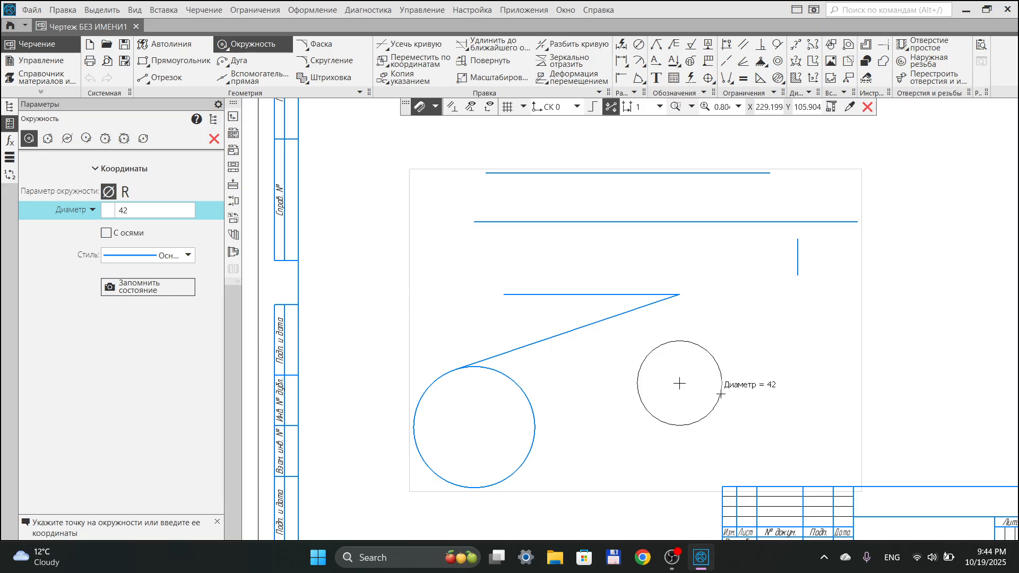
text(45)
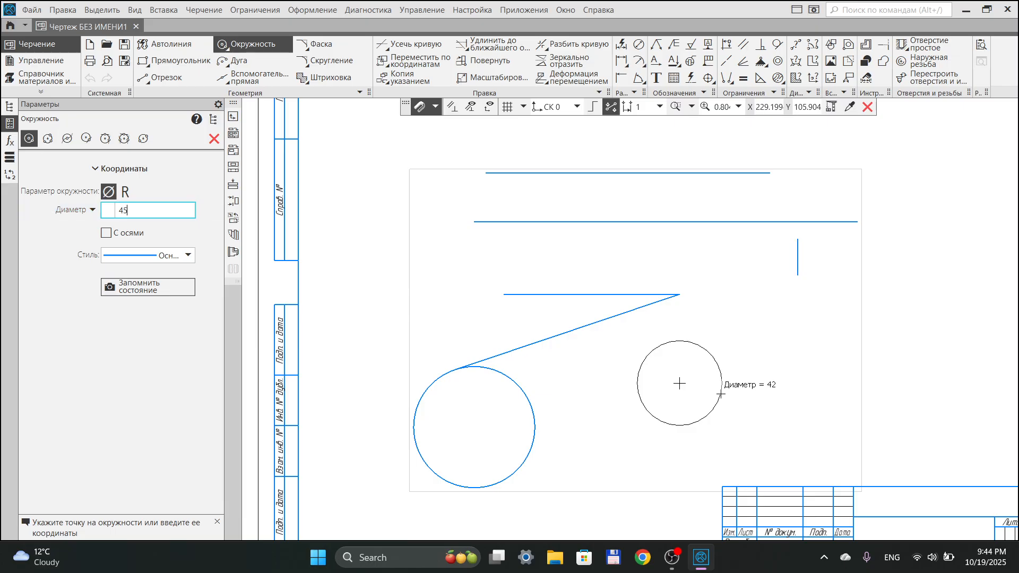
key(Return)
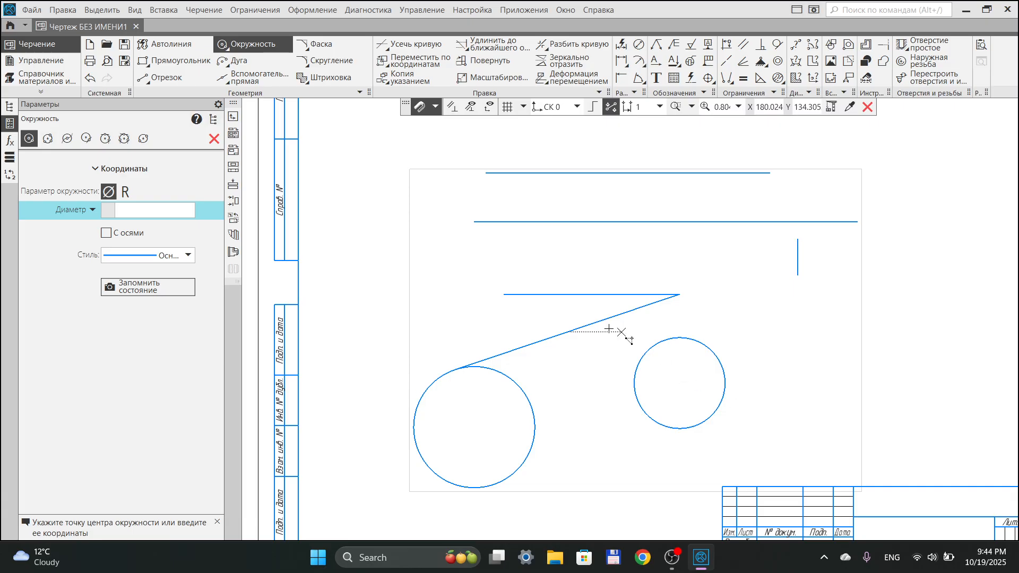
Draw a segment tangent to both circles, keeping the lower outer tangent variant
click(164, 80)
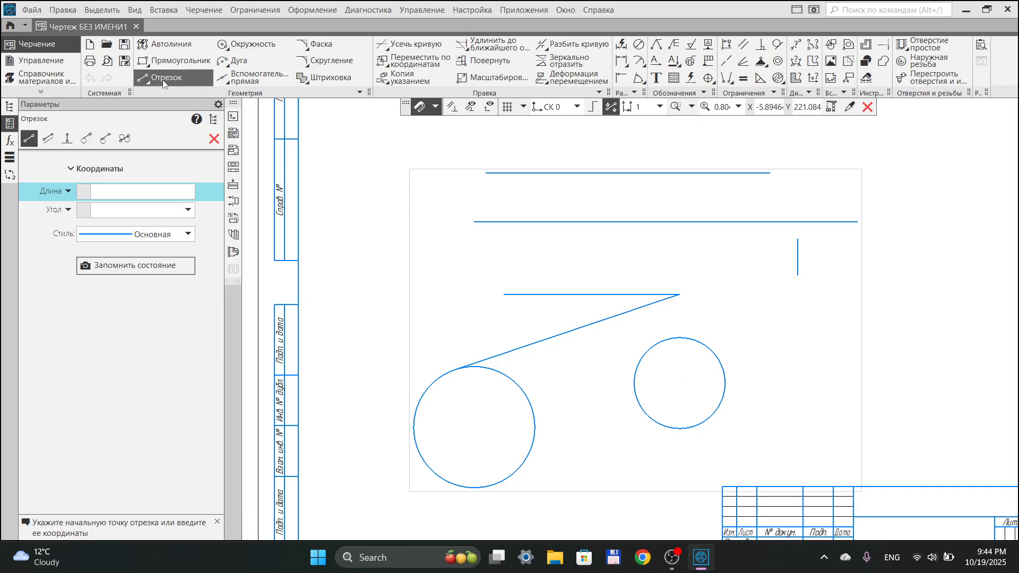
click(125, 138)
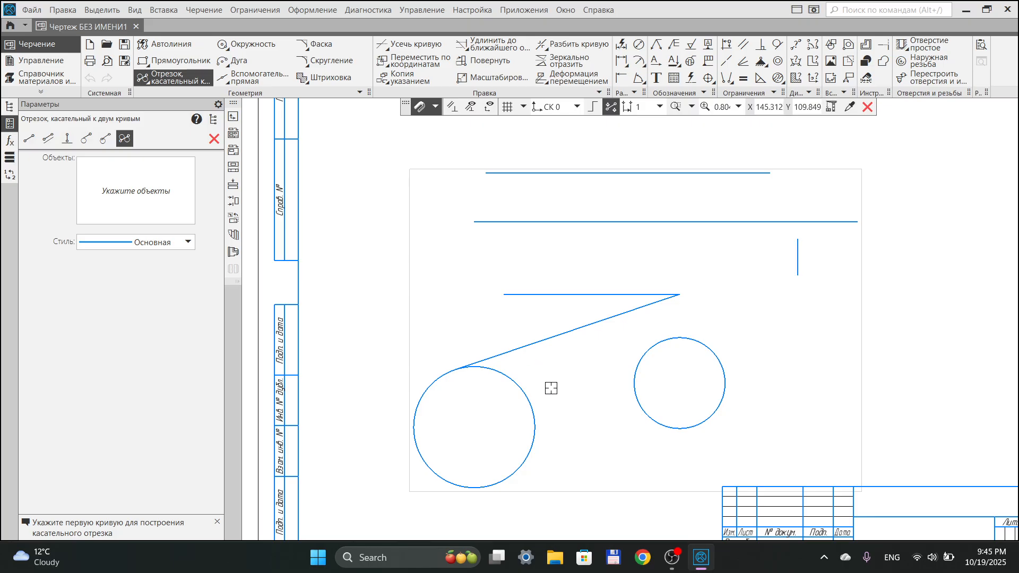
click(531, 400)
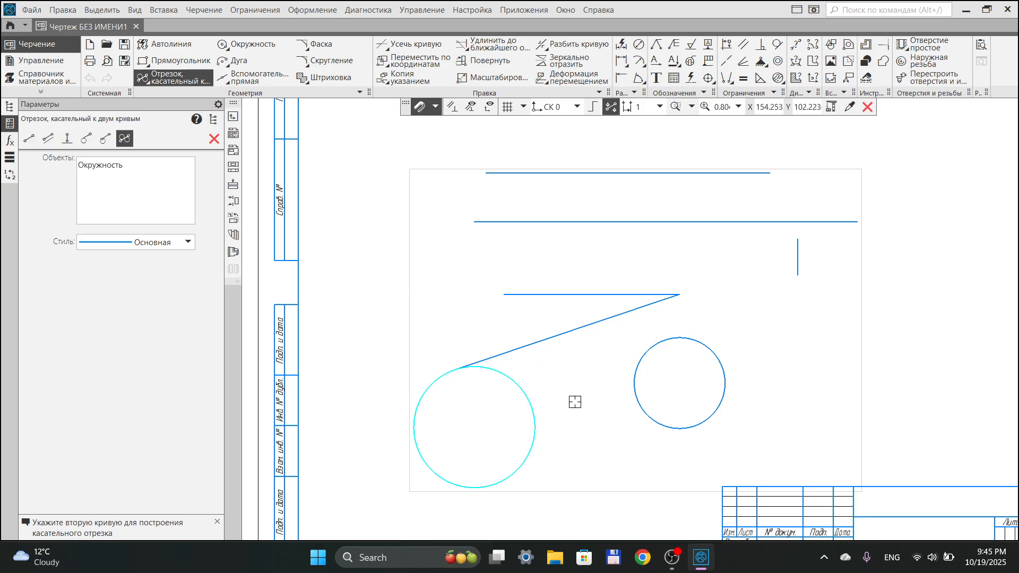
click(637, 402)
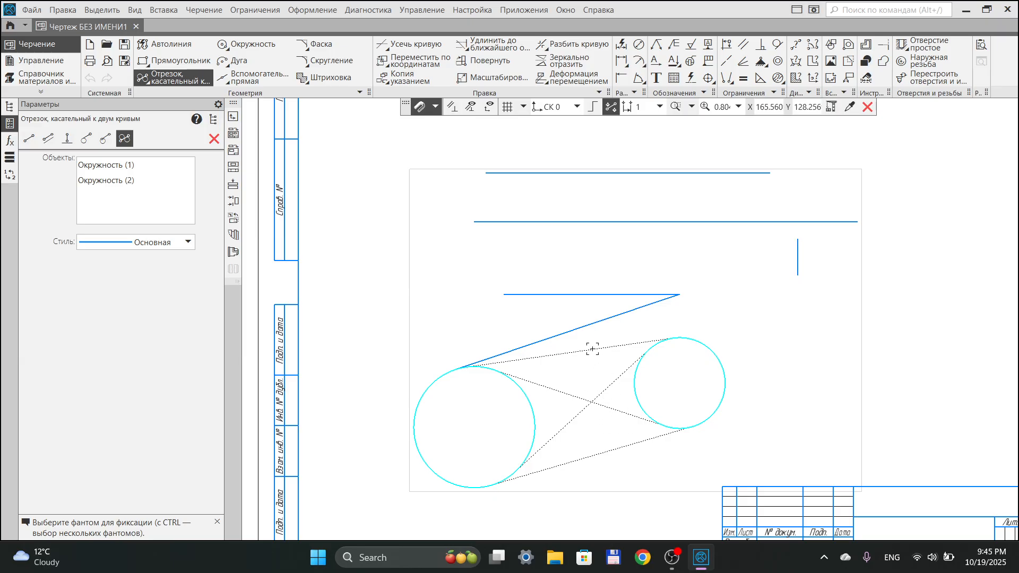
click(631, 444)
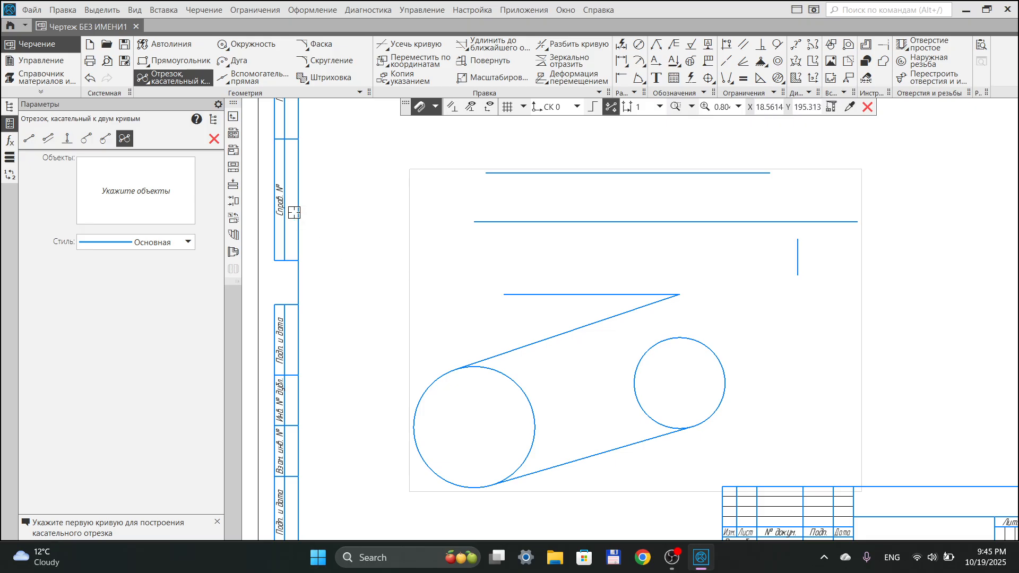
click(215, 139)
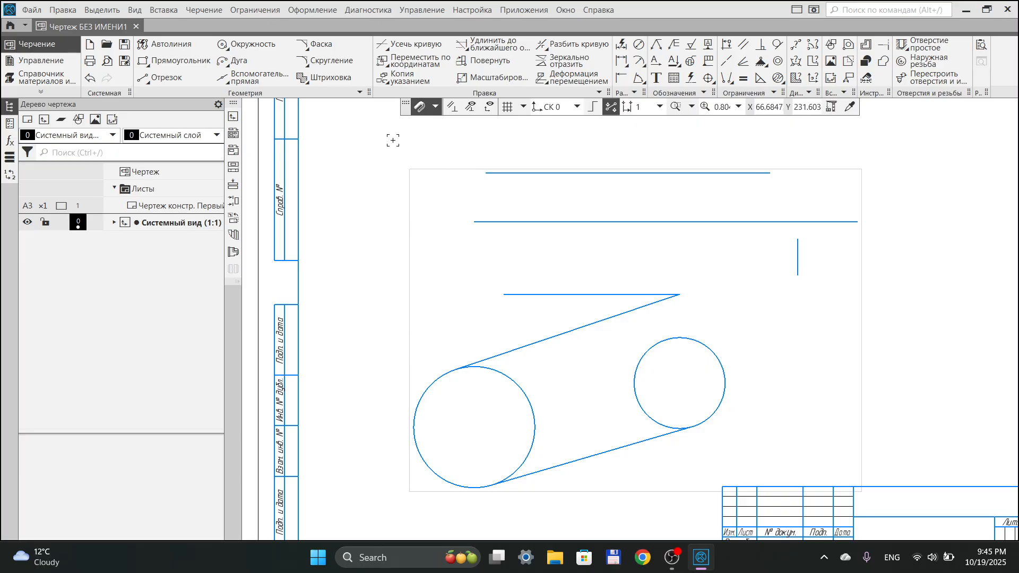
Delete the uppermost horizontal segment and all remaining segments and circles from the sheet
scroll(503, 232, down, 4)
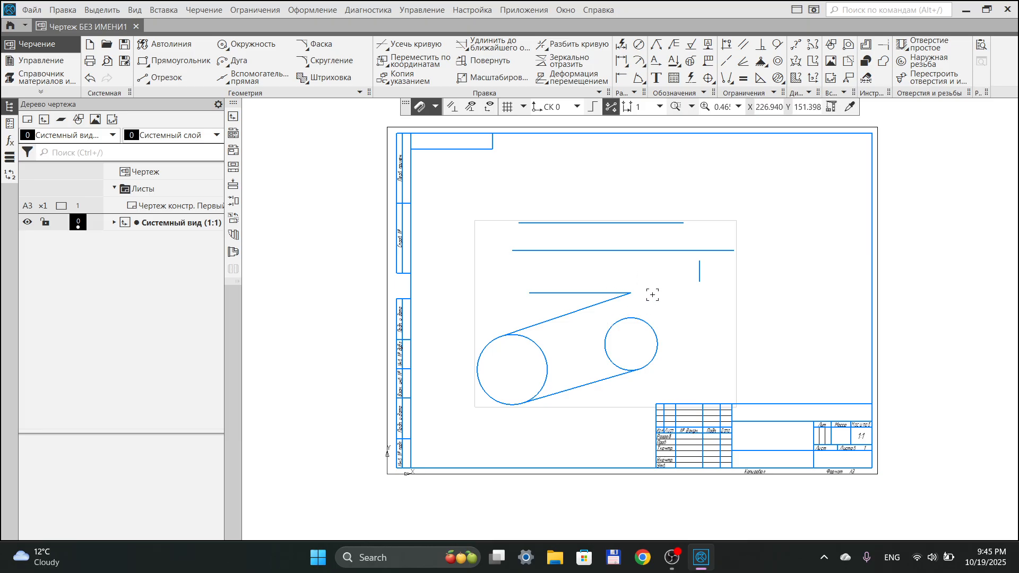
click(549, 222)
key(Delete)
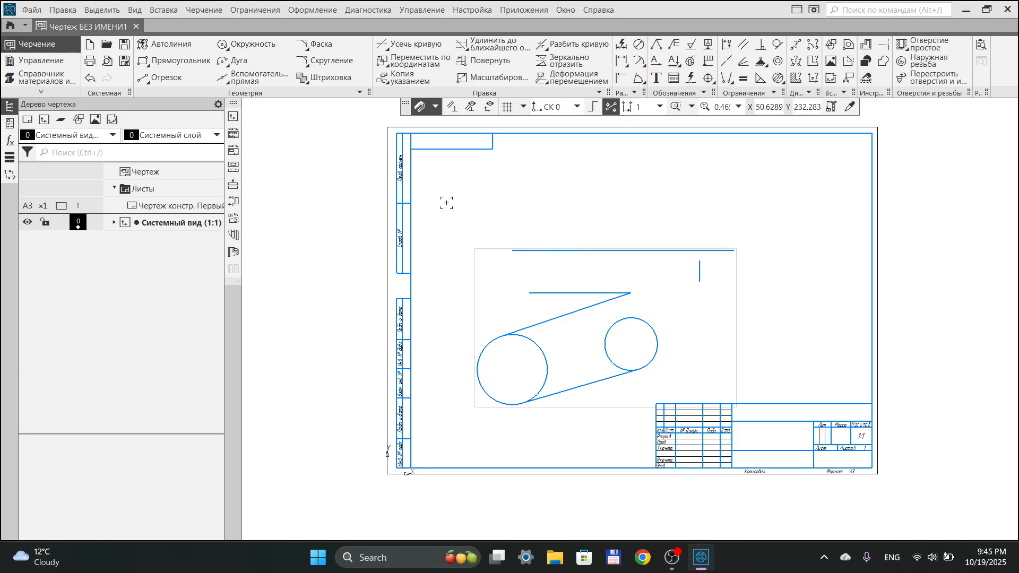
drag(447, 203, 761, 437)
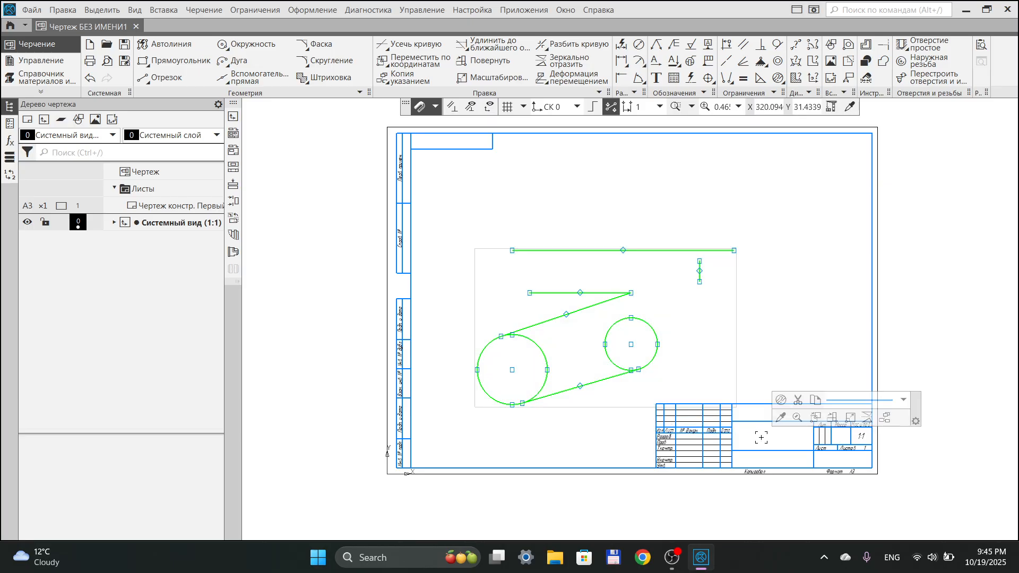
key(Delete)
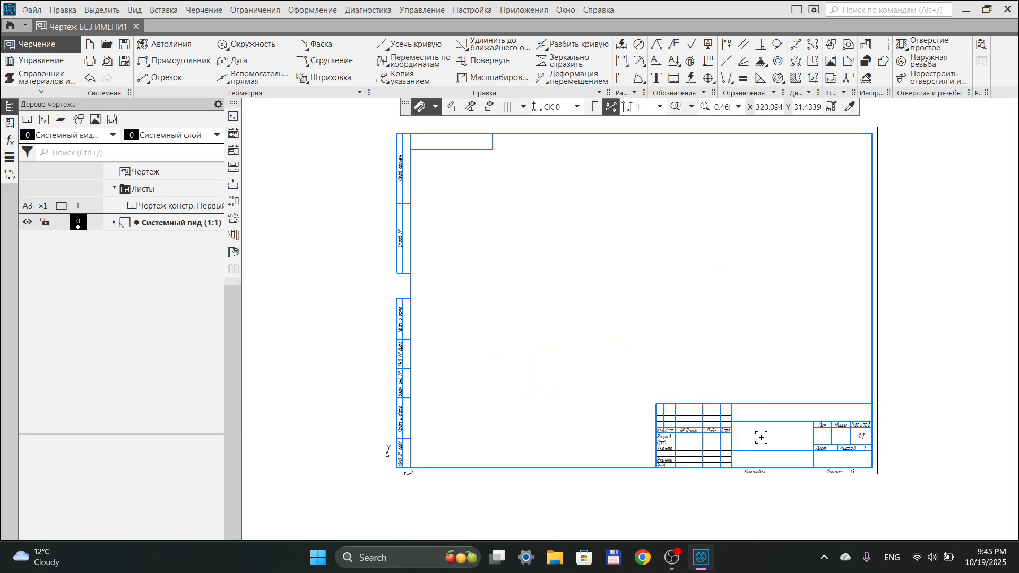
Draw a rectangle by two opposite vertices in the upper part of the sheet, with height 50 mm and width -150 mm
scroll(564, 282, up, 1)
middle_drag(565, 282, 562, 323)
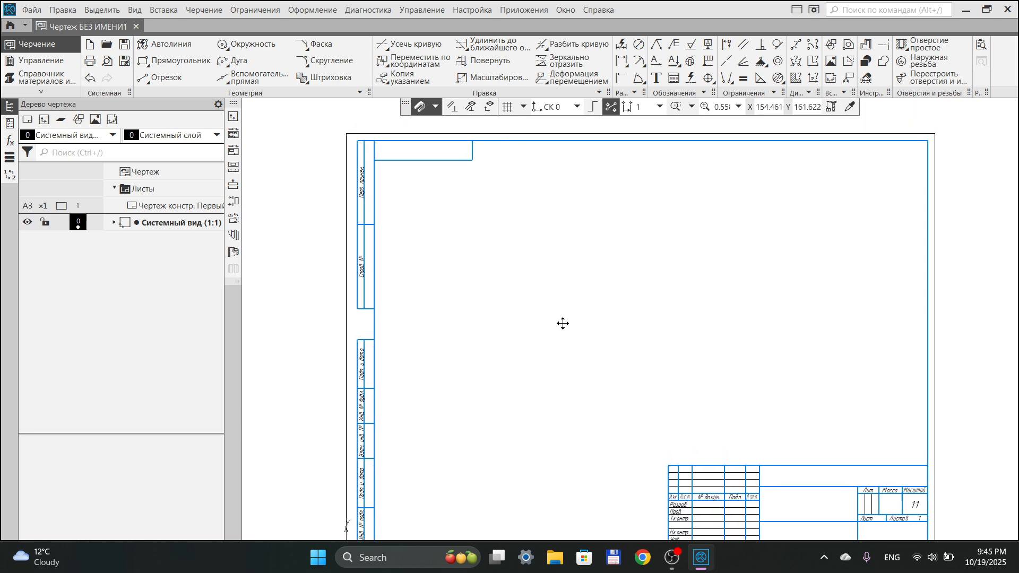
click(178, 64)
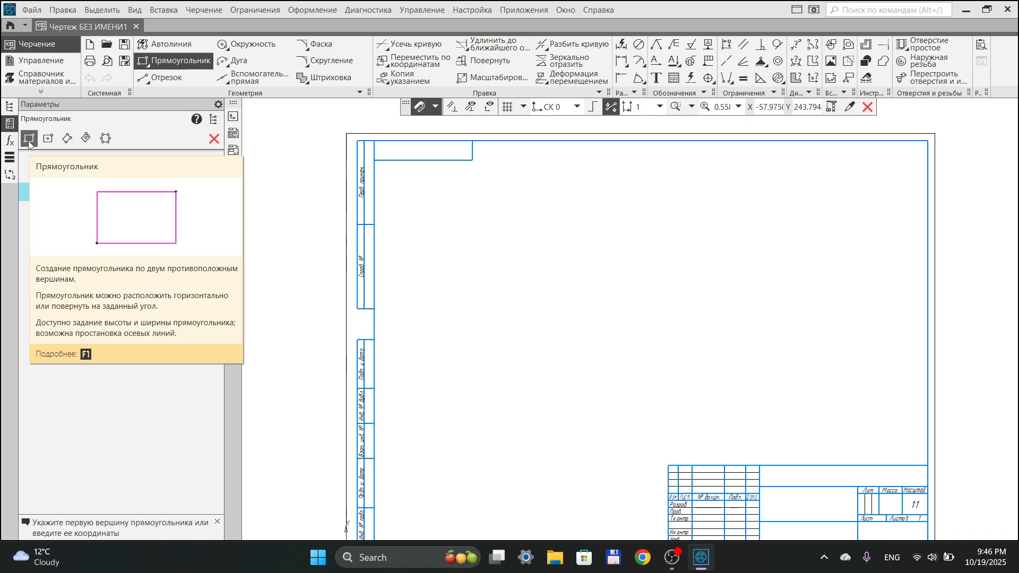
click(758, 249)
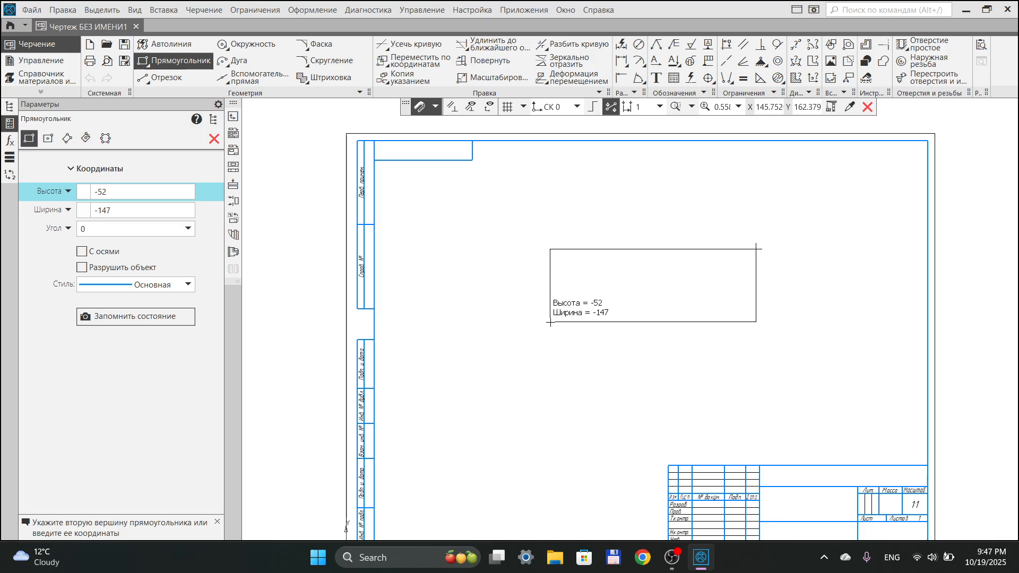
text(50)
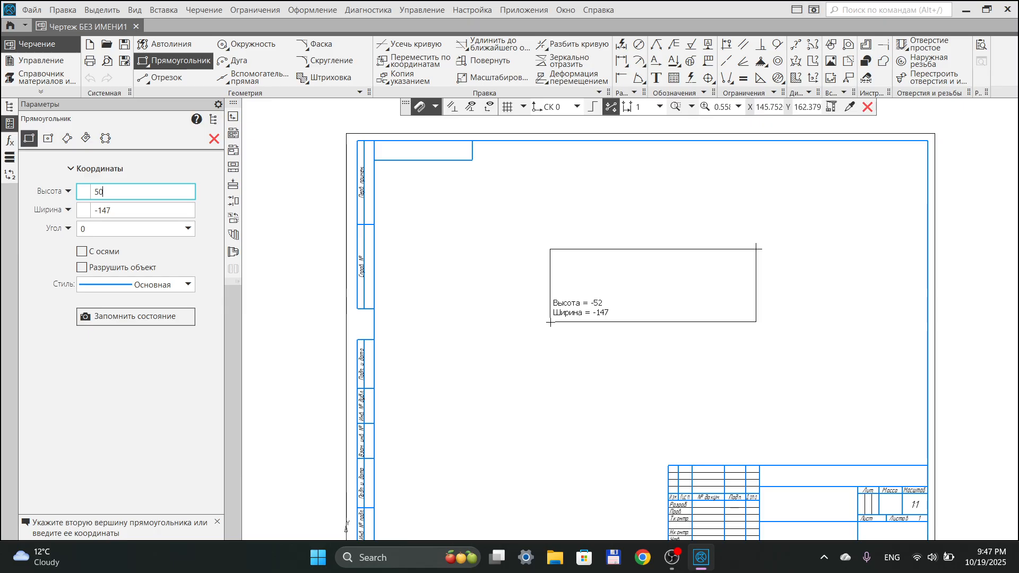
key(Return)
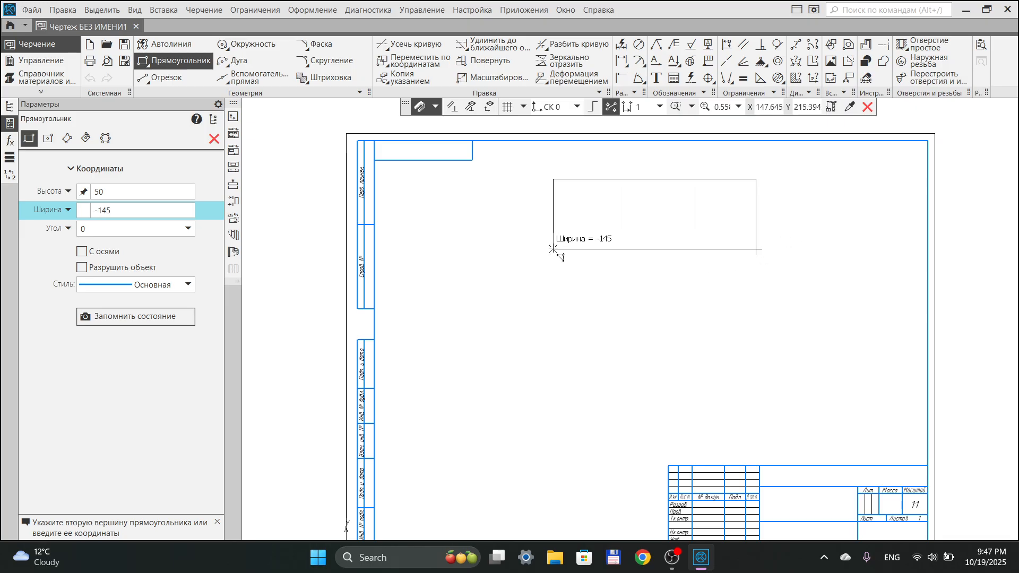
text(-)
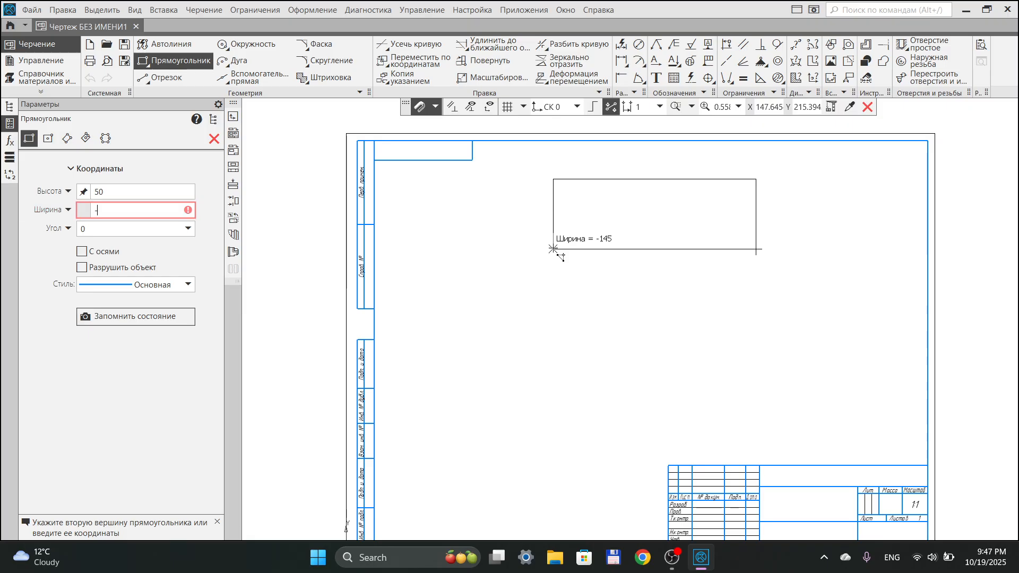
text(150)
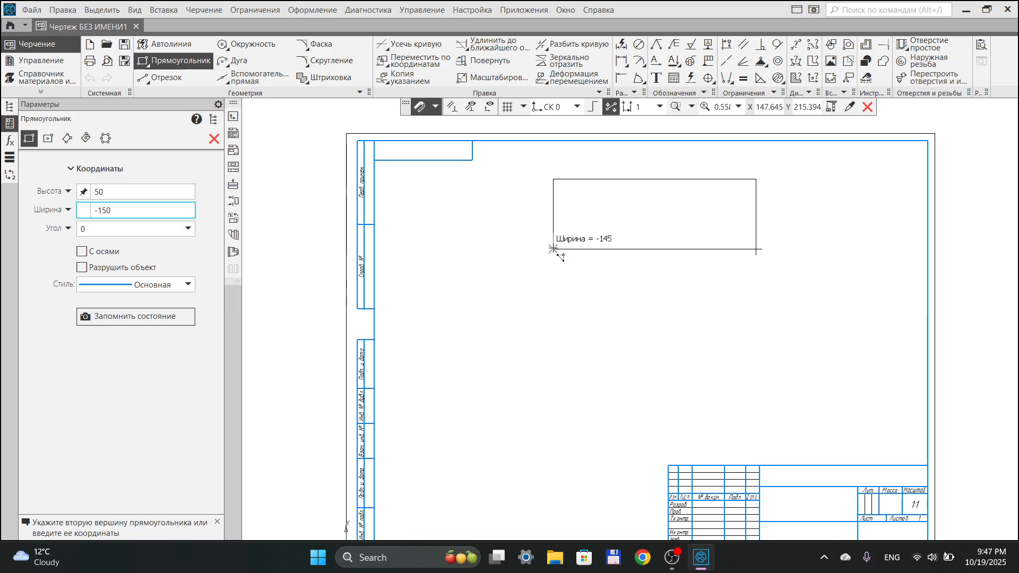
key(Return)
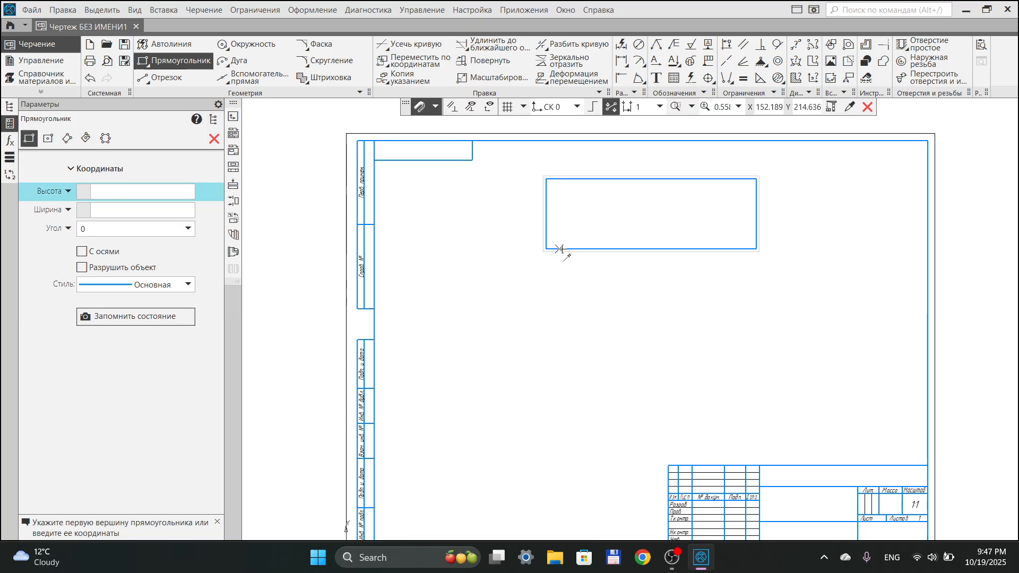
key(Escape)
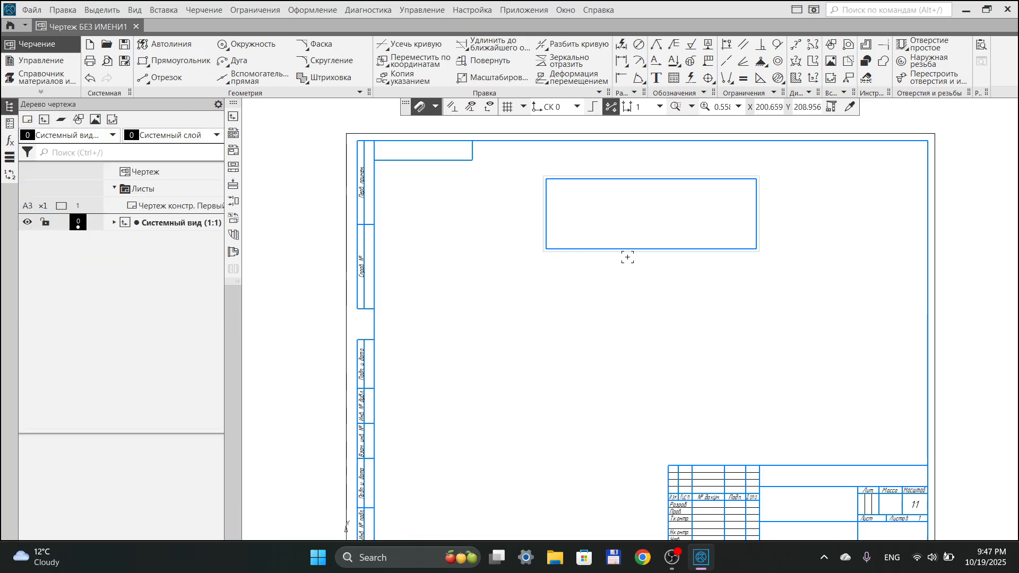
click(183, 60)
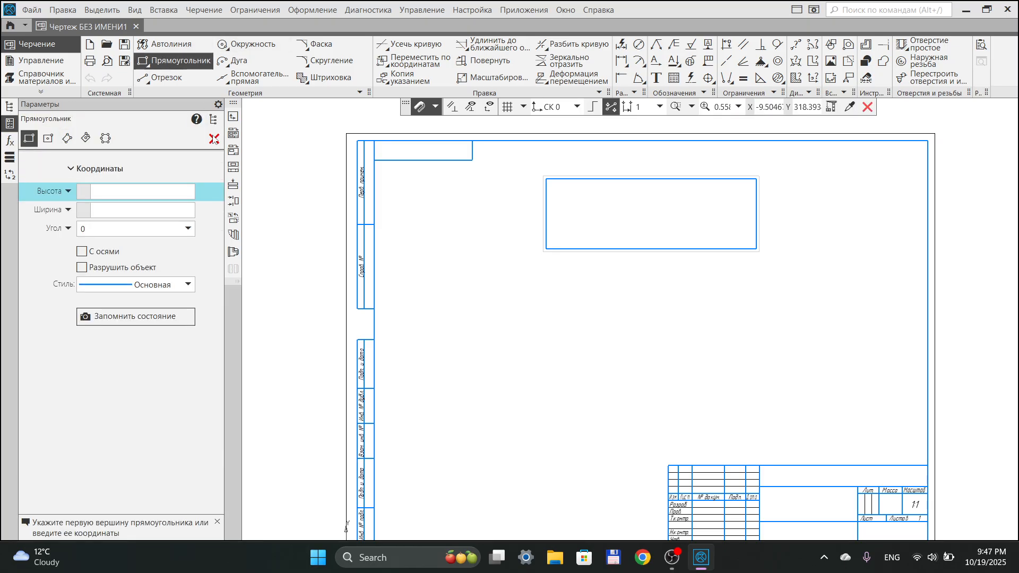
click(214, 139)
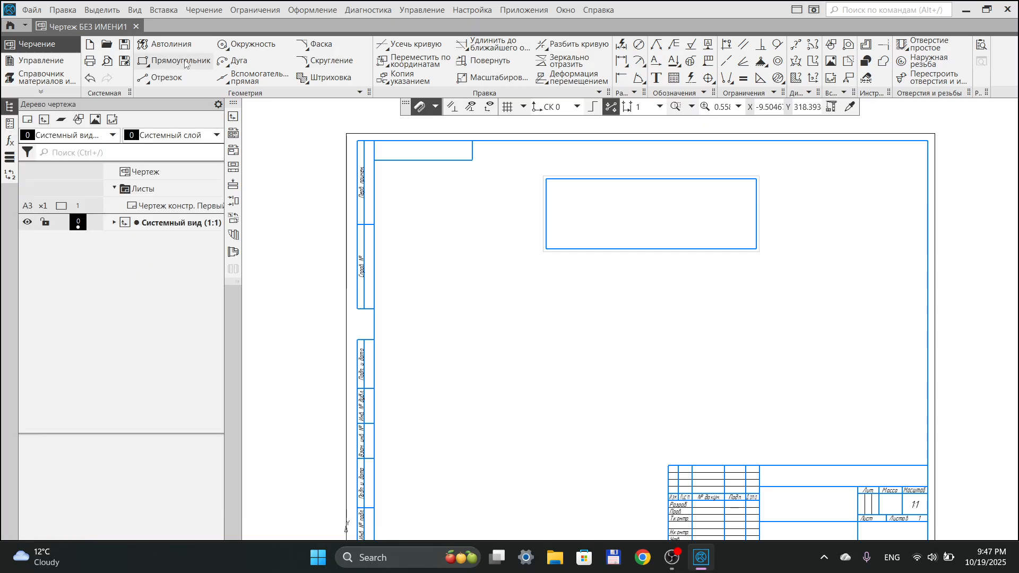
click(154, 60)
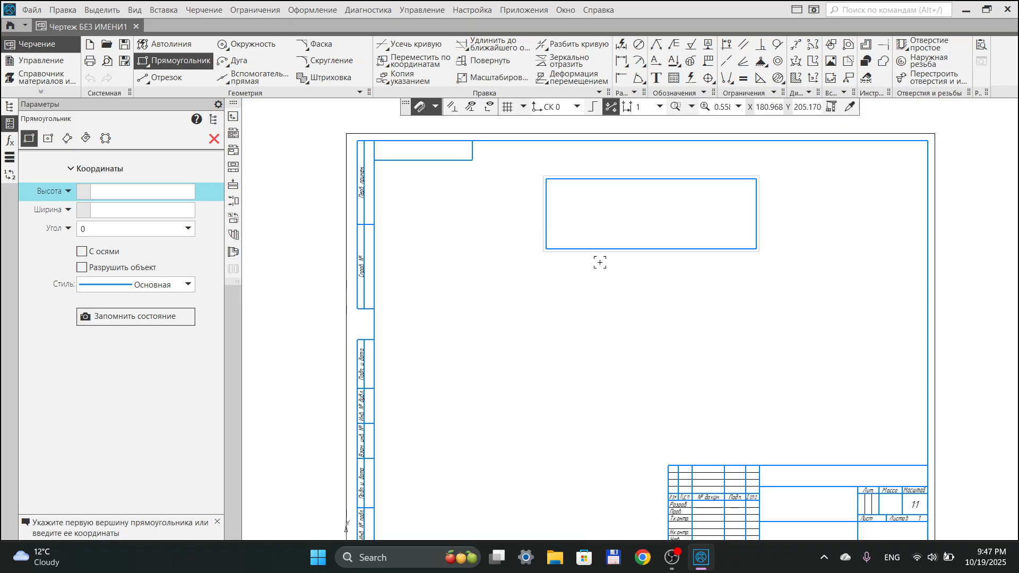
key(Escape)
Move the rectangle down towards the middle of the sheet, leaving free space above it
scroll(661, 251, up, 2)
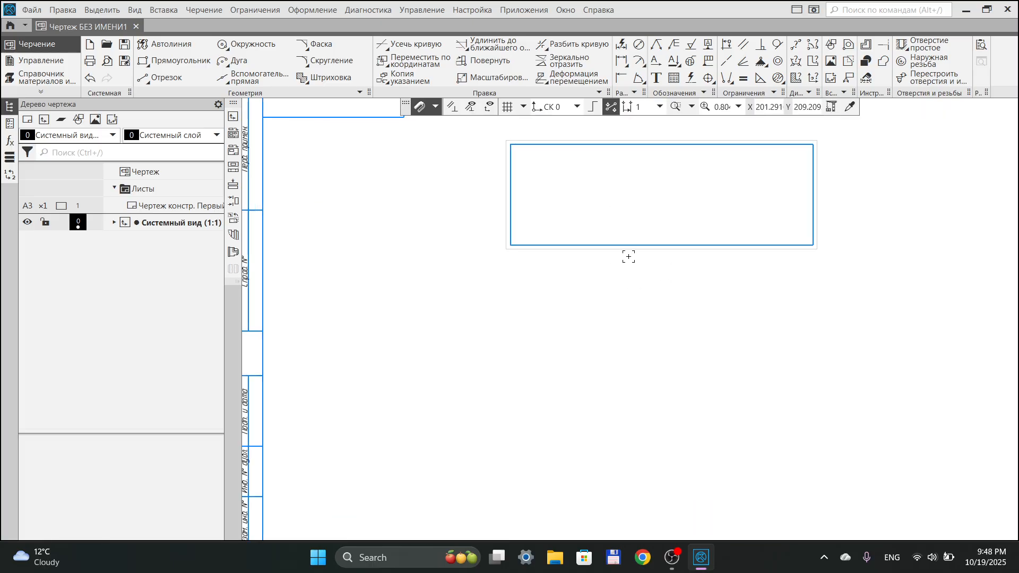
scroll(629, 255, down, 1)
drag(634, 247, 608, 368)
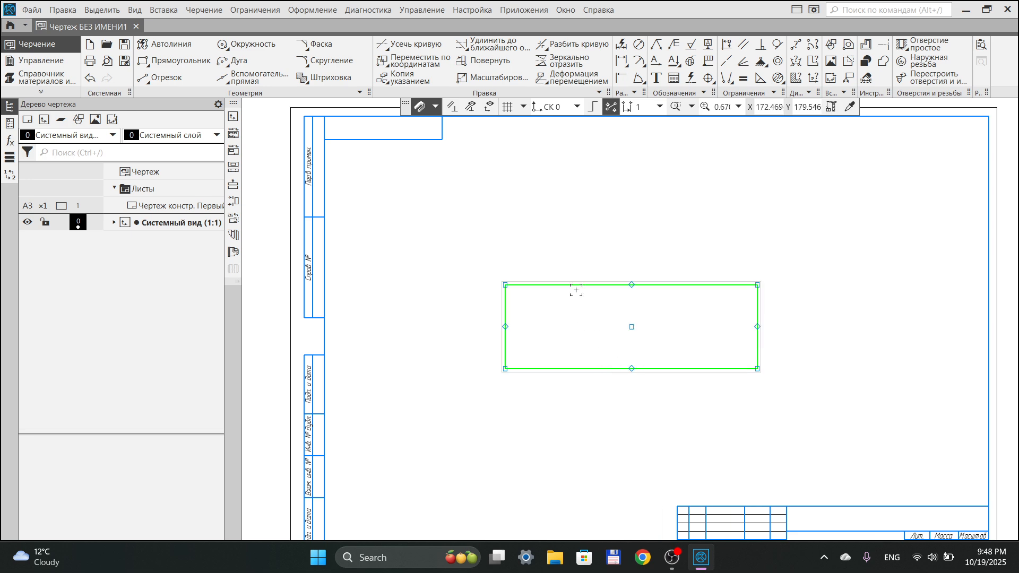
click(562, 212)
Draw a rectangle by centre and vertex above the existing one, with height 50 mm and width -200 mm
click(192, 66)
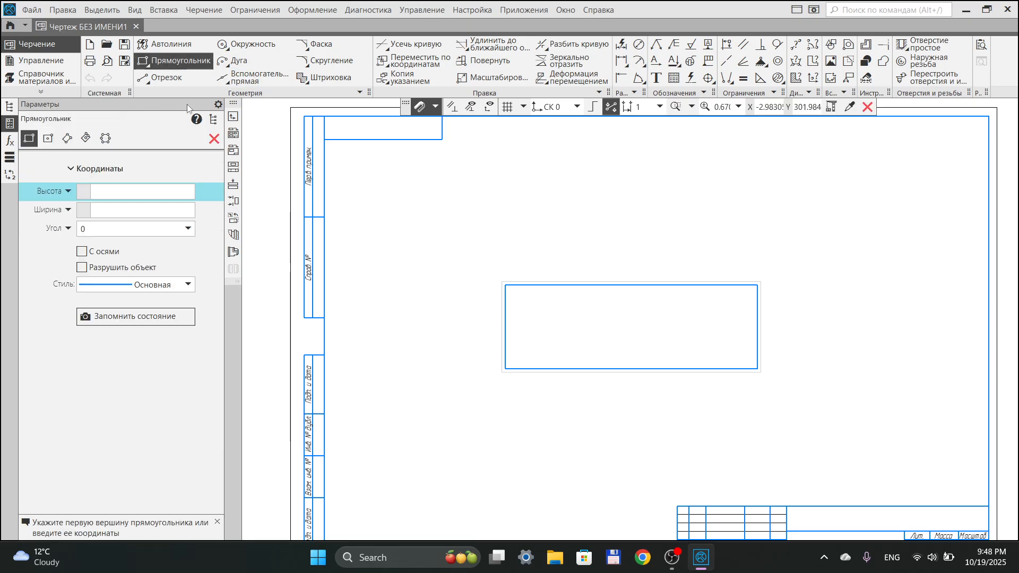
click(49, 140)
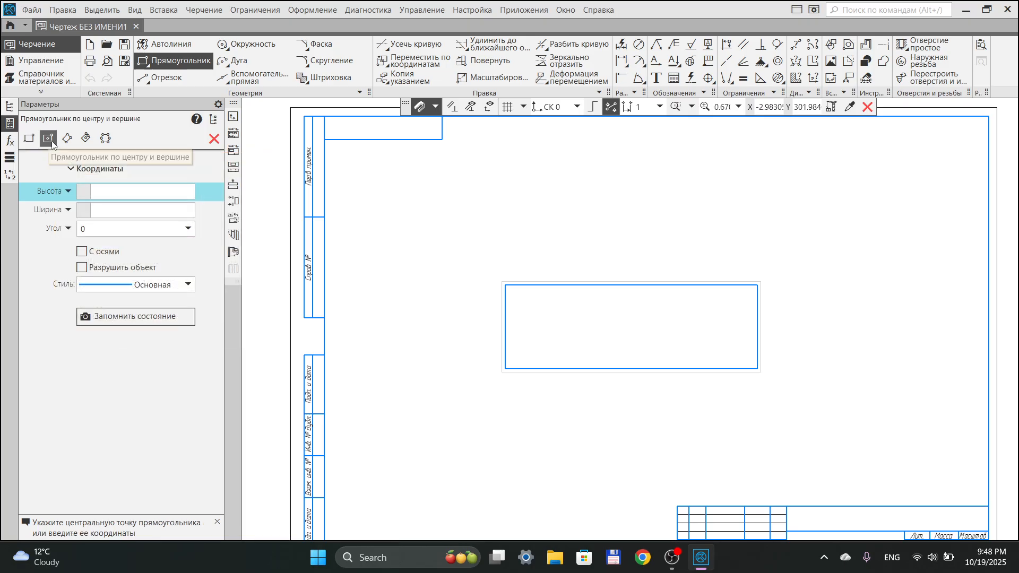
click(609, 210)
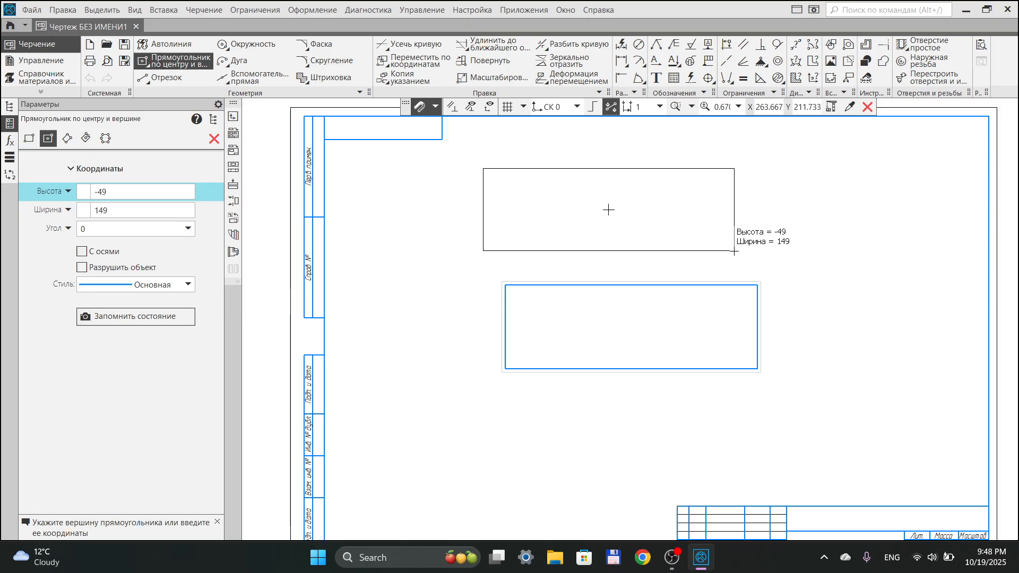
text(50)
key(Return)
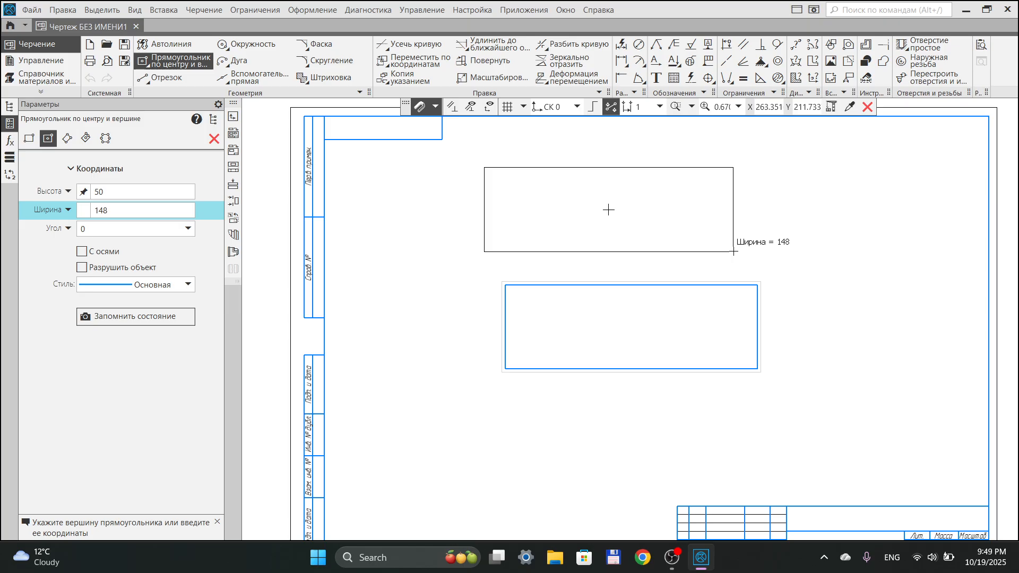
text(-200)
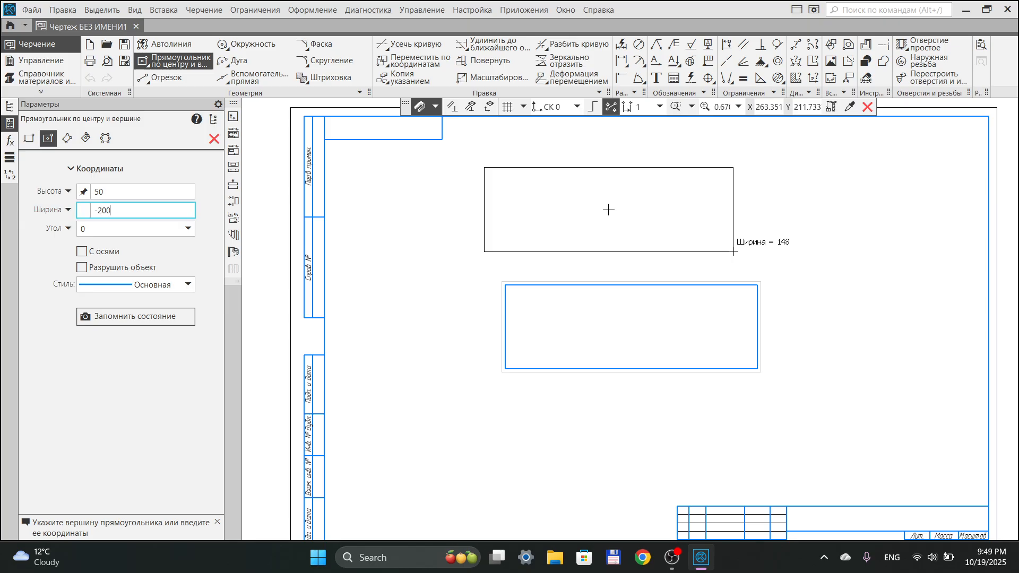
key(Return)
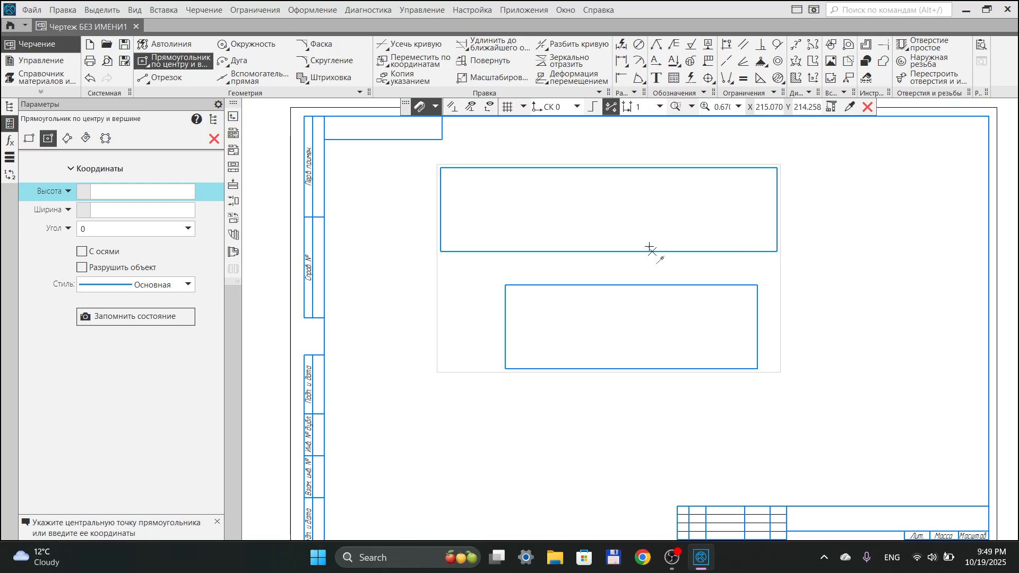
click(67, 138)
middle_drag(542, 425, 526, 257)
click(404, 267)
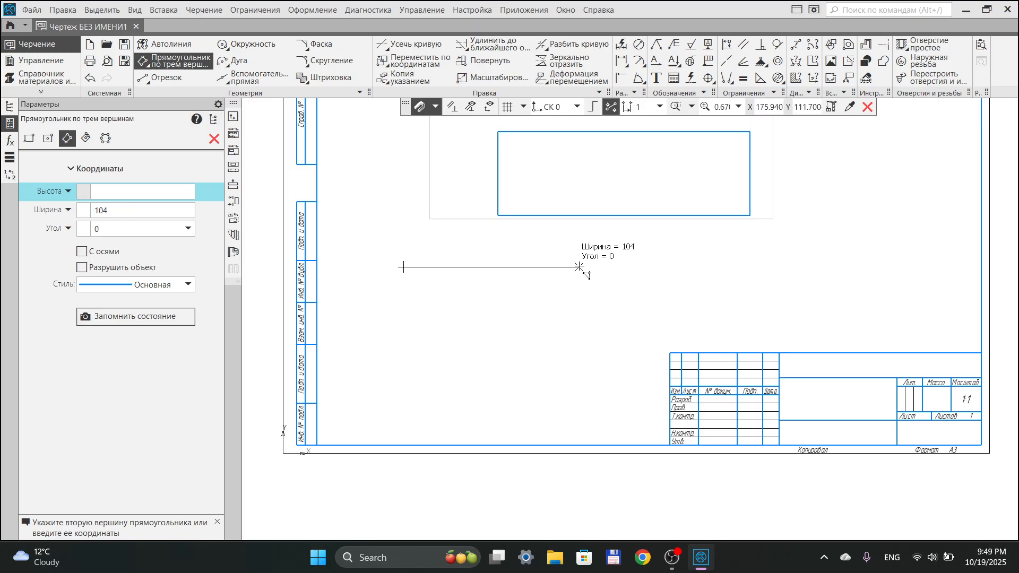
text(100)
key(Return)
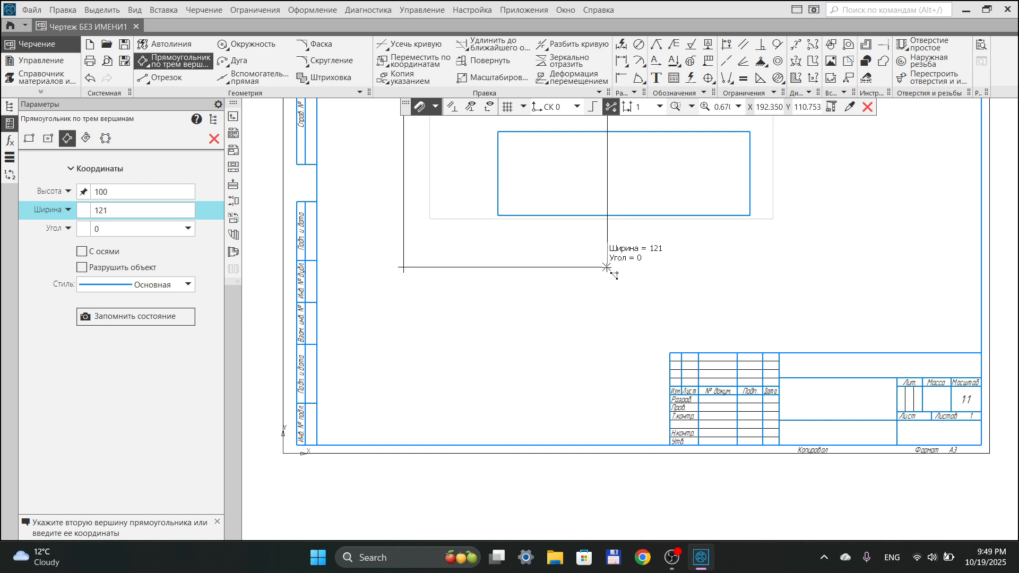
click(215, 139)
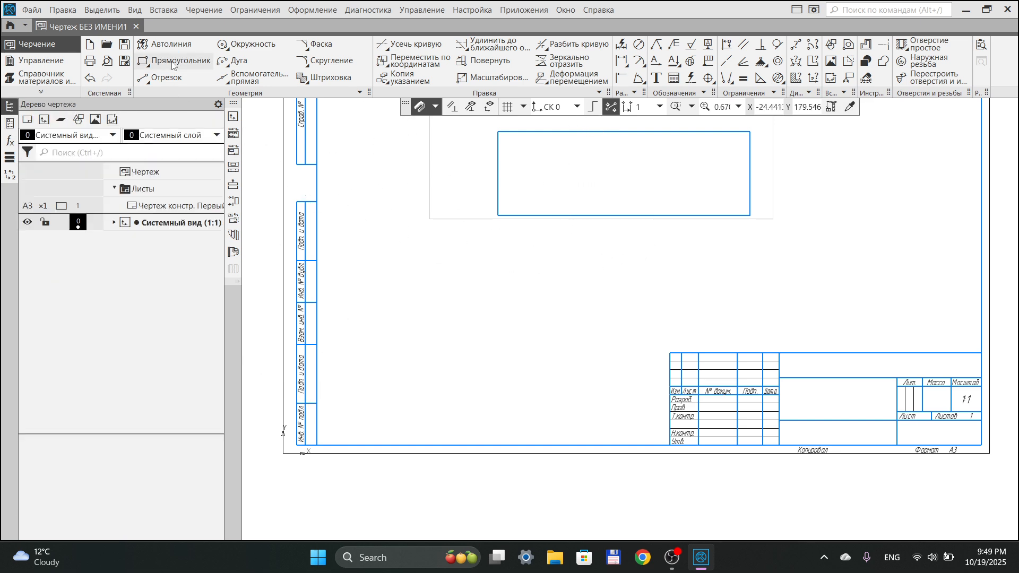
Draw a horizontal rectangle by three vertices below the two existing ones, about 163 mm wide
click(173, 63)
click(386, 280)
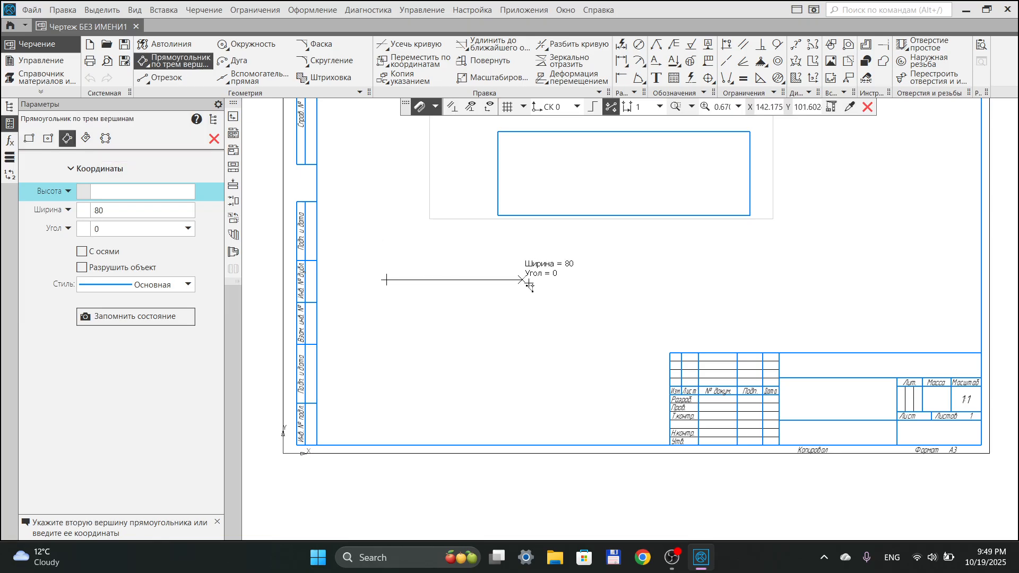
click(661, 279)
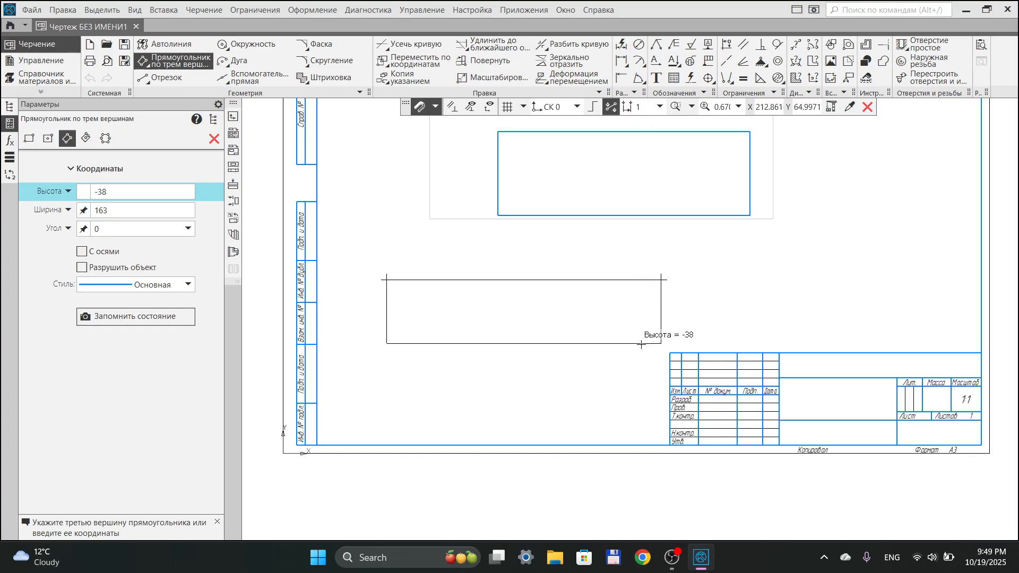
click(642, 244)
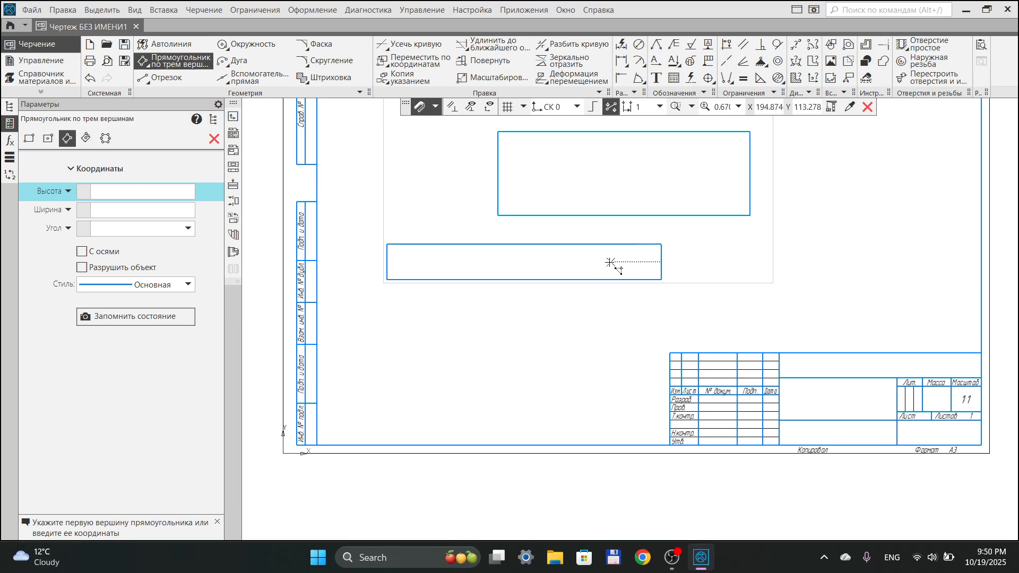
Draw an inclined rectangle by centre and two points in the free space beside the sheet, about 182 by 90 mm at 14°
click(85, 138)
mouse_move(701, 255)
middle_down()
mouse_move(357, 334)
mouse_move(597, 275)
mouse_move(573, 346)
mouse_move(341, 319)
middle_up()
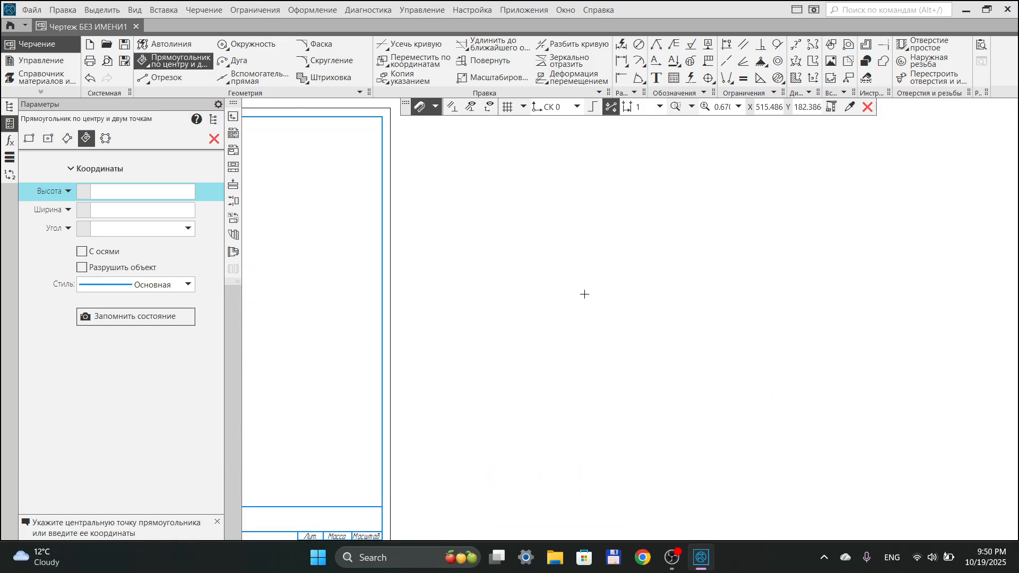
middle_drag(676, 264, 614, 275)
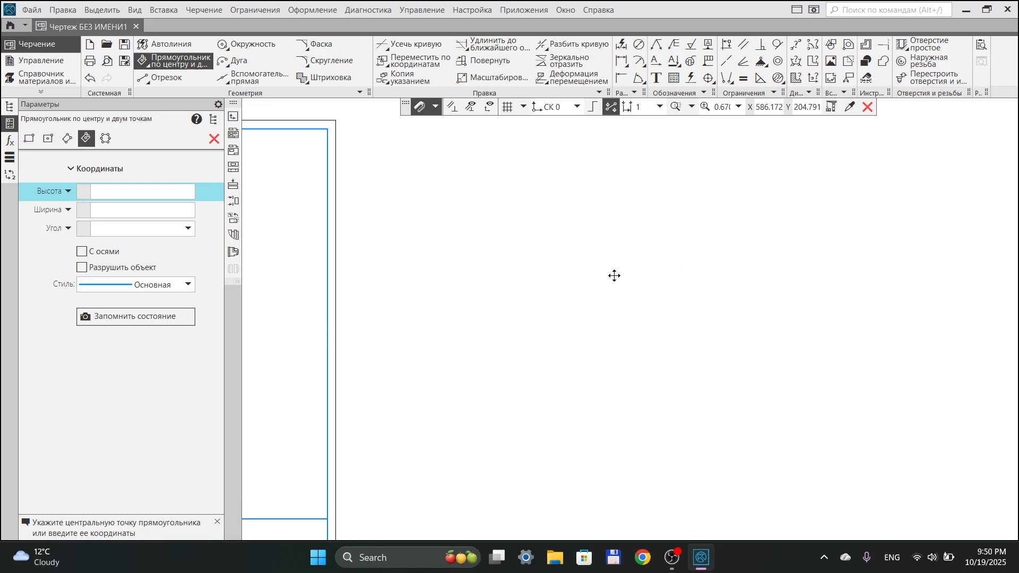
click(551, 277)
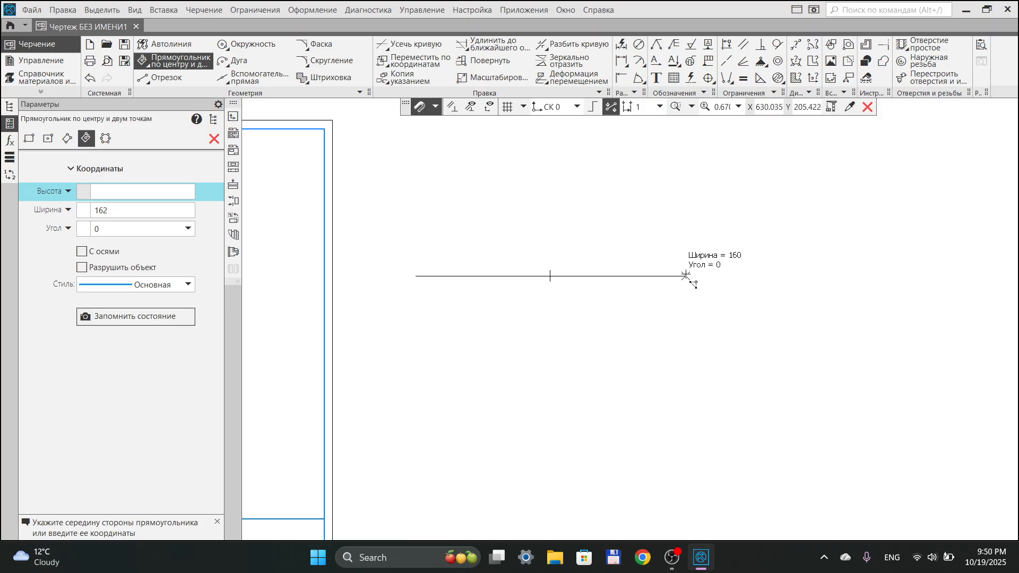
click(698, 240)
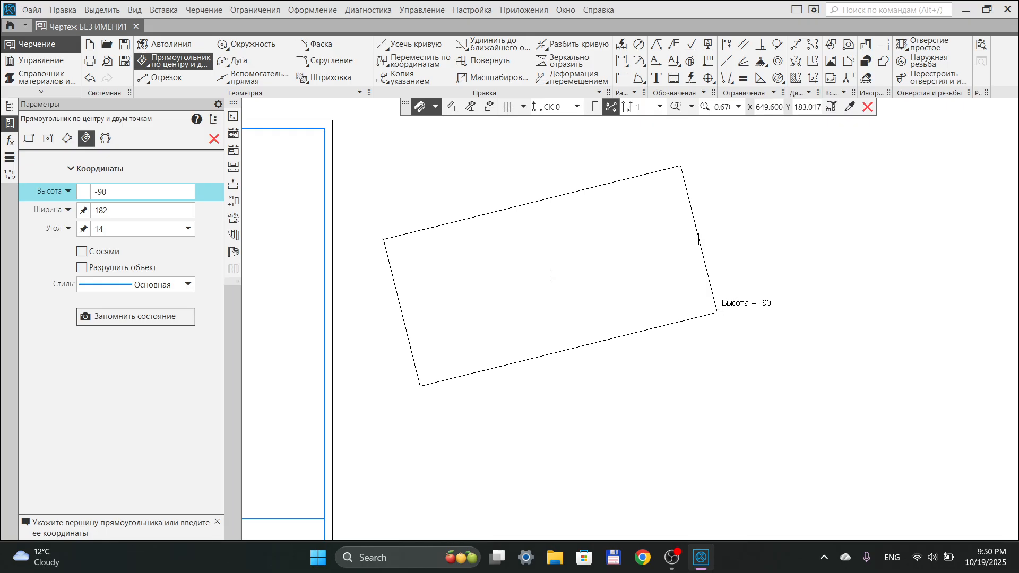
click(719, 312)
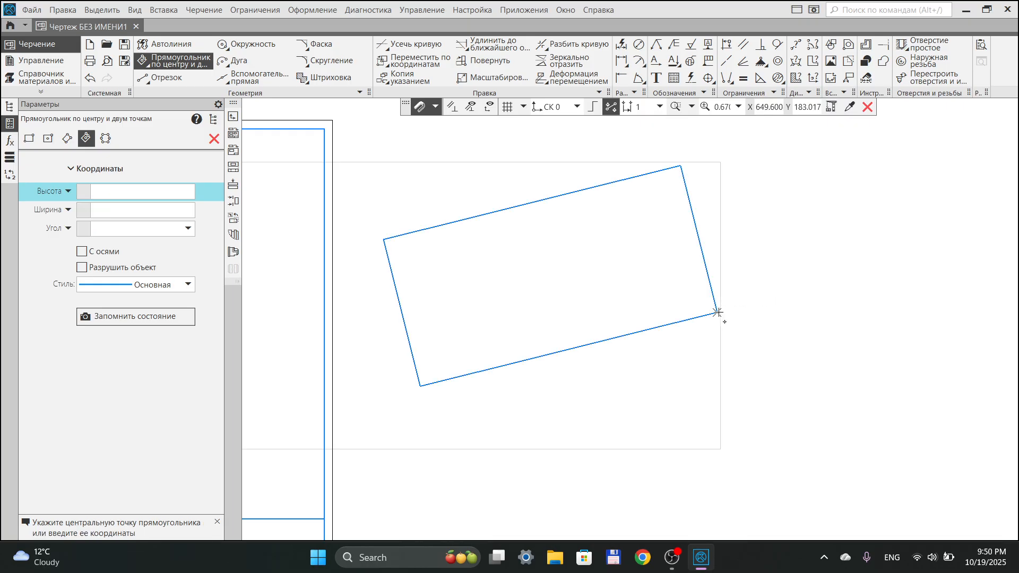
Draw a rectangle by centre and two points, about 98 mm wide and inclined about 19°, with its side midpoint on the middle rectangle's left edge
middle_drag(559, 320, 962, 197)
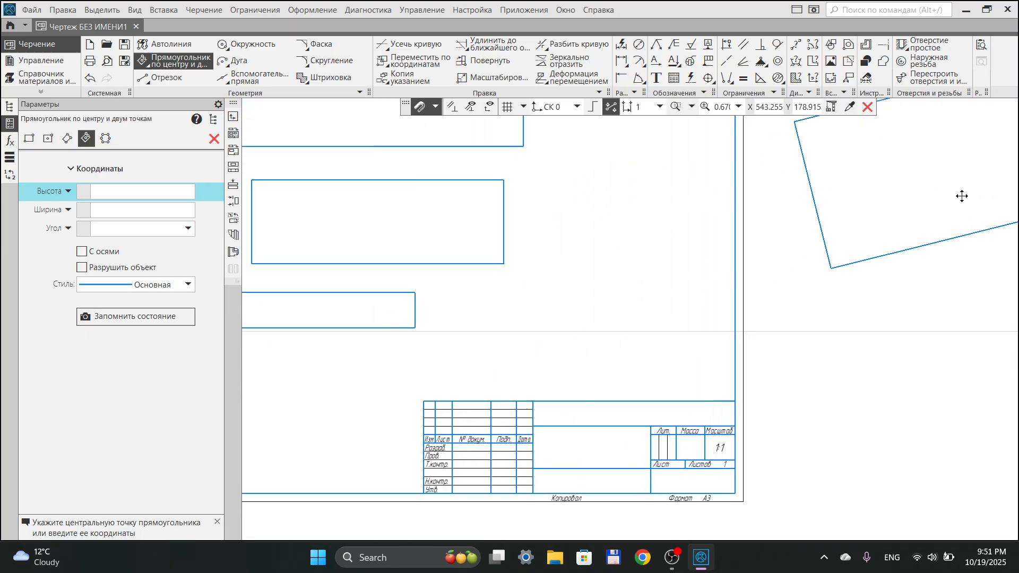
mouse_move(398, 269)
middle_down()
mouse_move(685, 223)
mouse_move(691, 323)
mouse_move(721, 360)
middle_up()
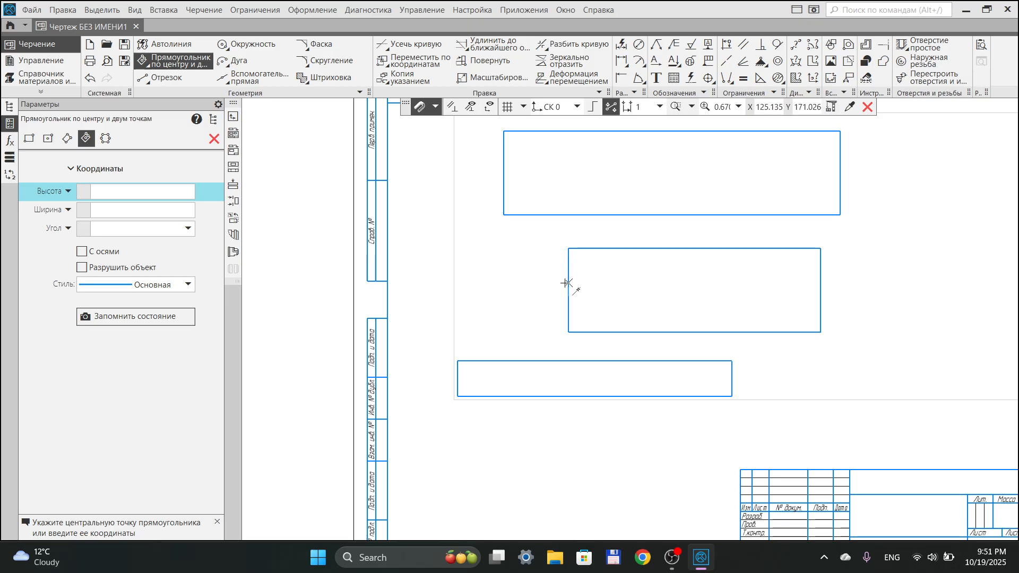
click(490, 291)
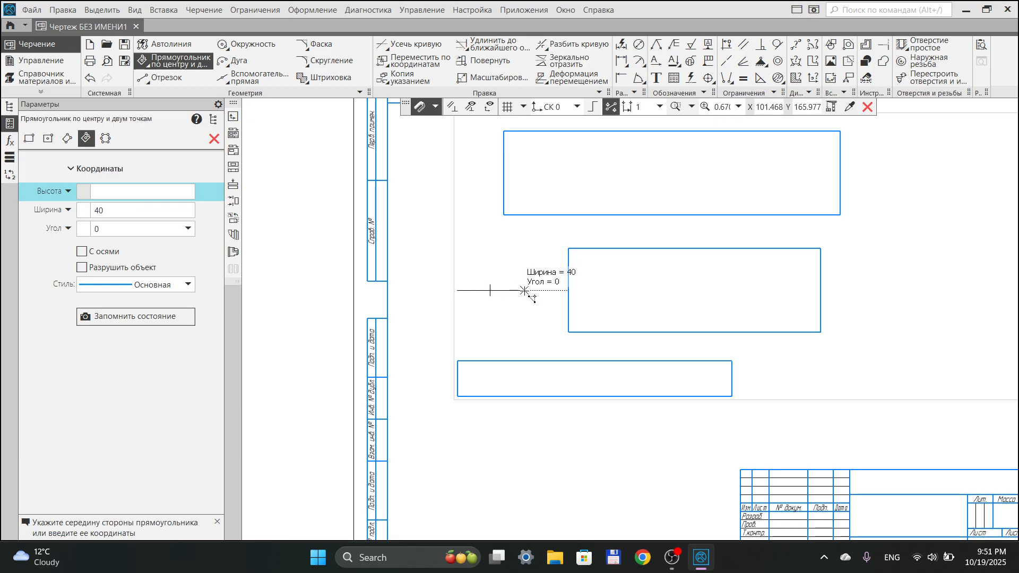
click(568, 263)
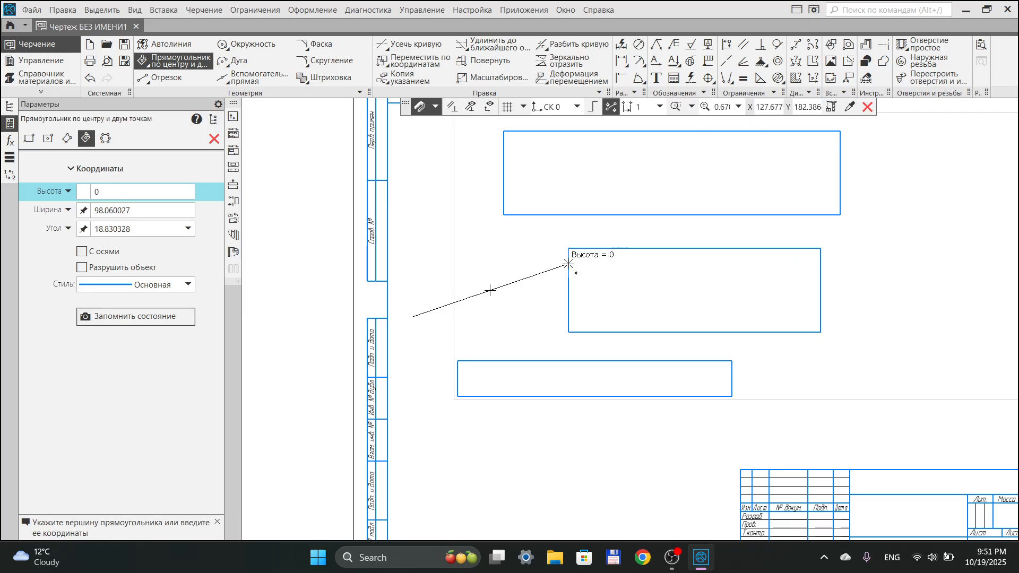
click(587, 289)
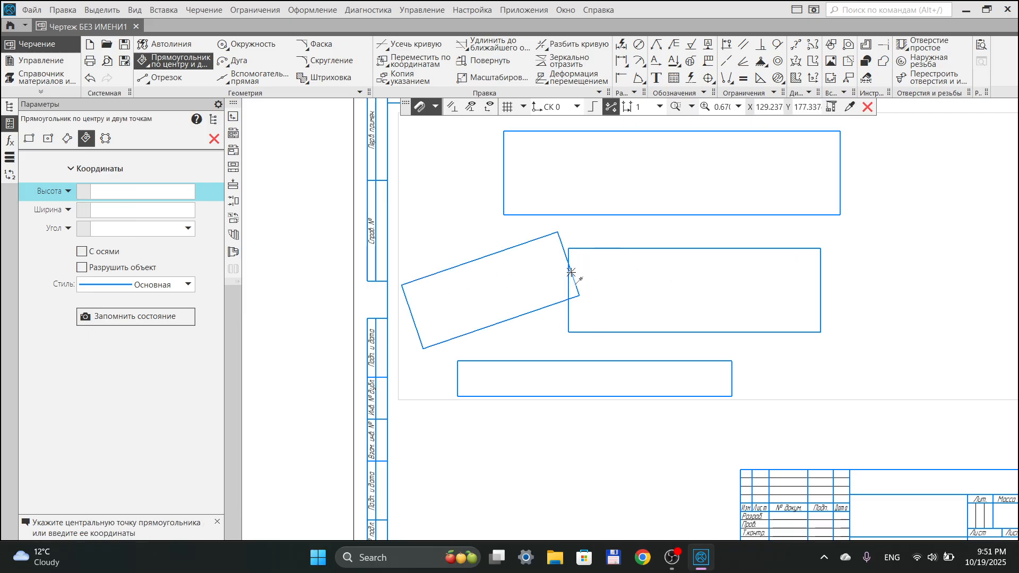
key(Escape)
Delete the inclined rectangle, the three horizontal rectangles and the inclined rectangle beside the sheet
scroll(570, 264, up, 3)
scroll(570, 264, up, 4)
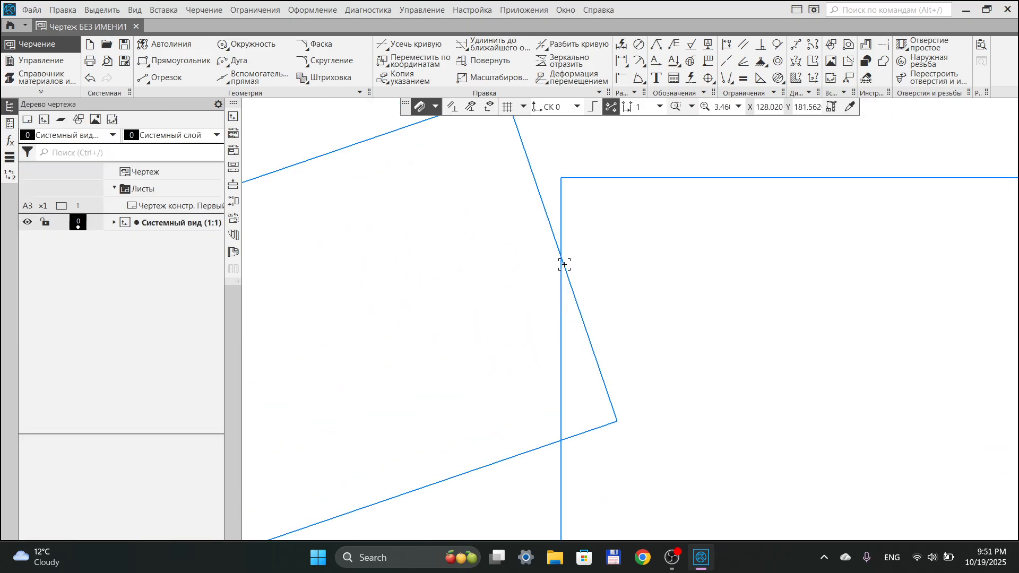
click(562, 249)
click(562, 249)
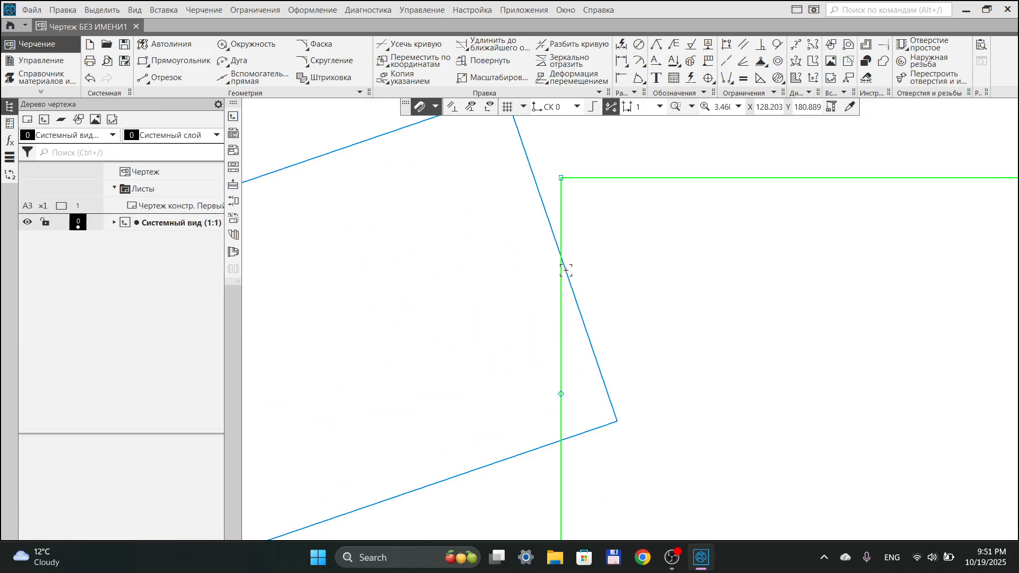
click(562, 255)
scroll(630, 321, down, 5)
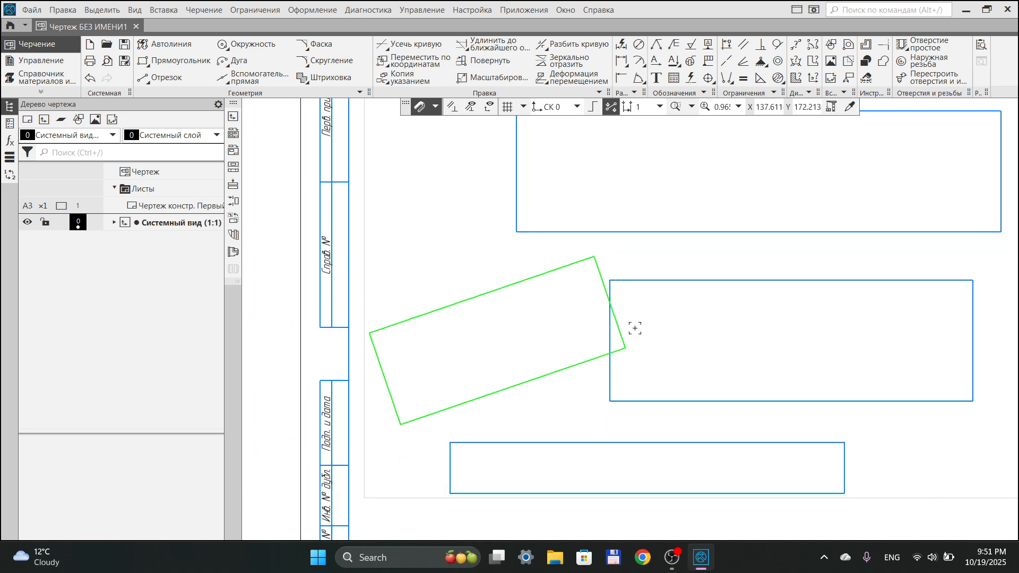
key(Delete)
click(609, 340)
key(Delete)
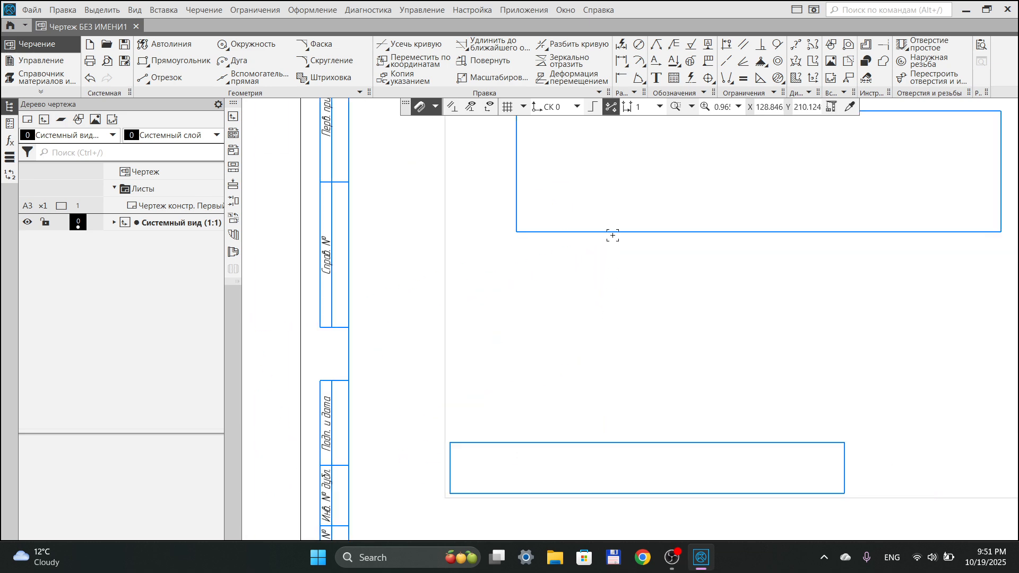
click(611, 232)
key(Delete)
click(620, 442)
key(Delete)
middle_drag(730, 370, 361, 358)
scroll(507, 347, down, 3)
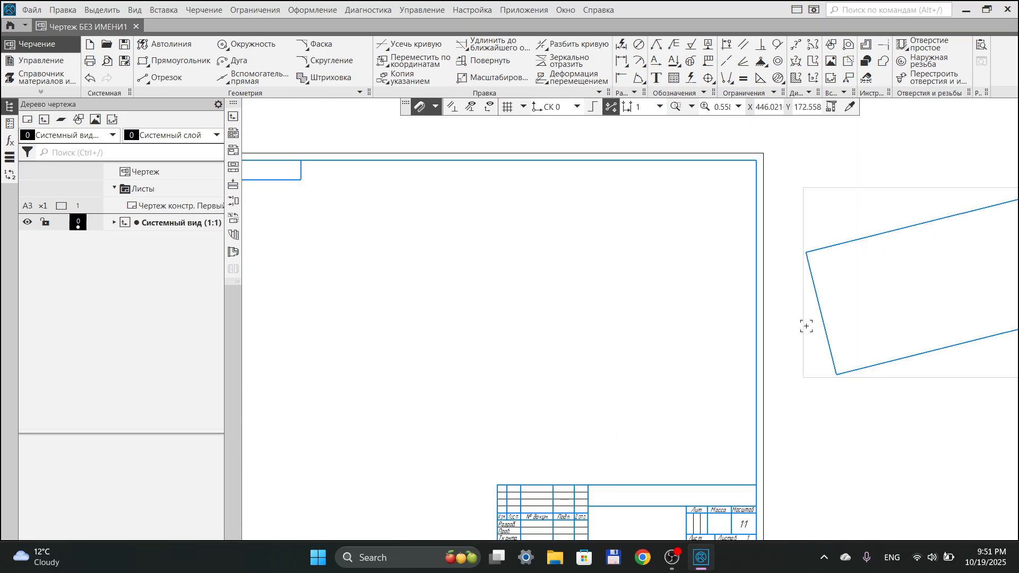
Begin a regular polygon by placing its centre near the middle of the sheet
click(179, 61)
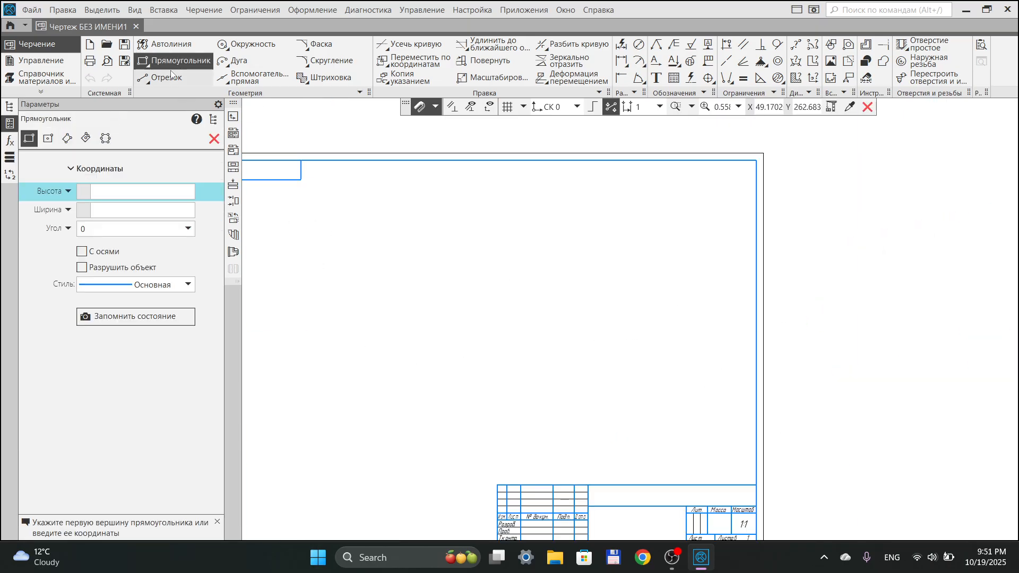
click(106, 138)
middle_drag(377, 254, 503, 207)
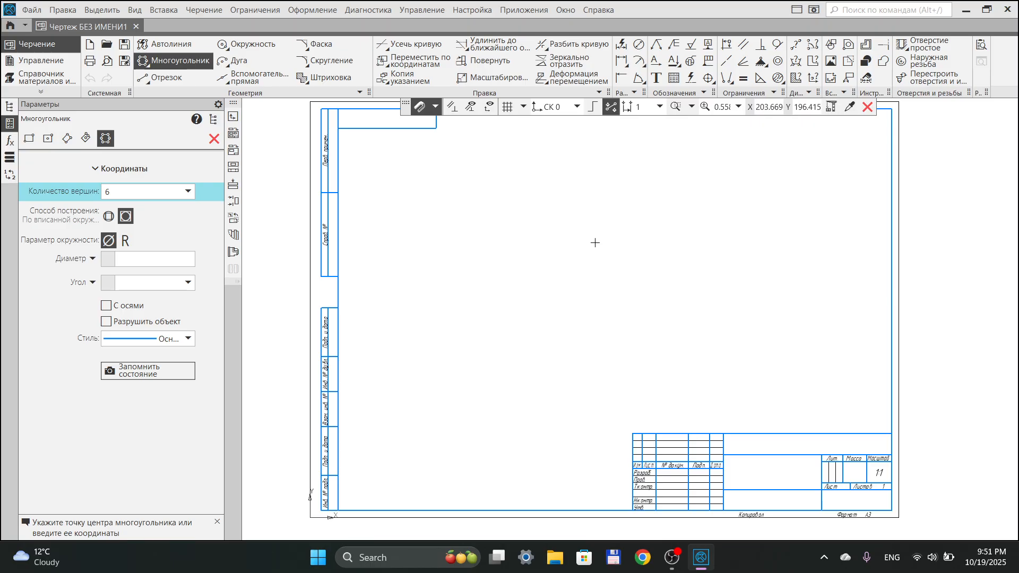
middle_drag(582, 252, 595, 266)
scroll(589, 297, down, 2)
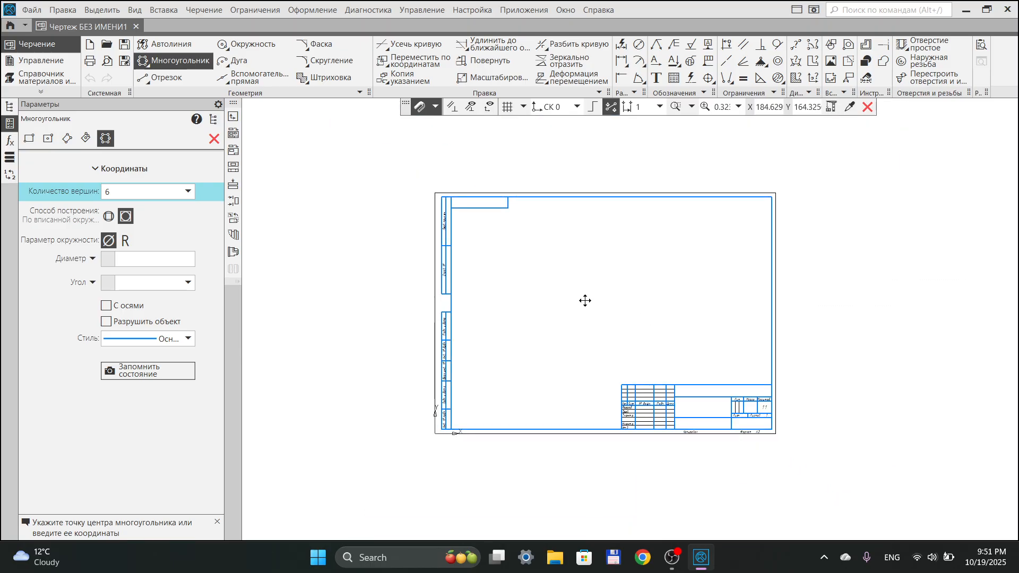
scroll(584, 297, up, 2)
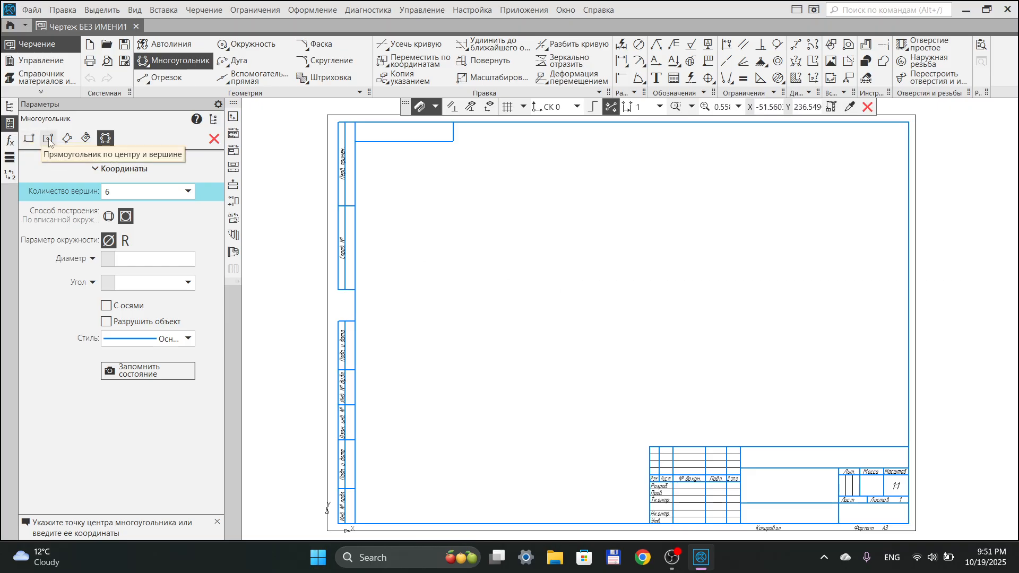
click(610, 300)
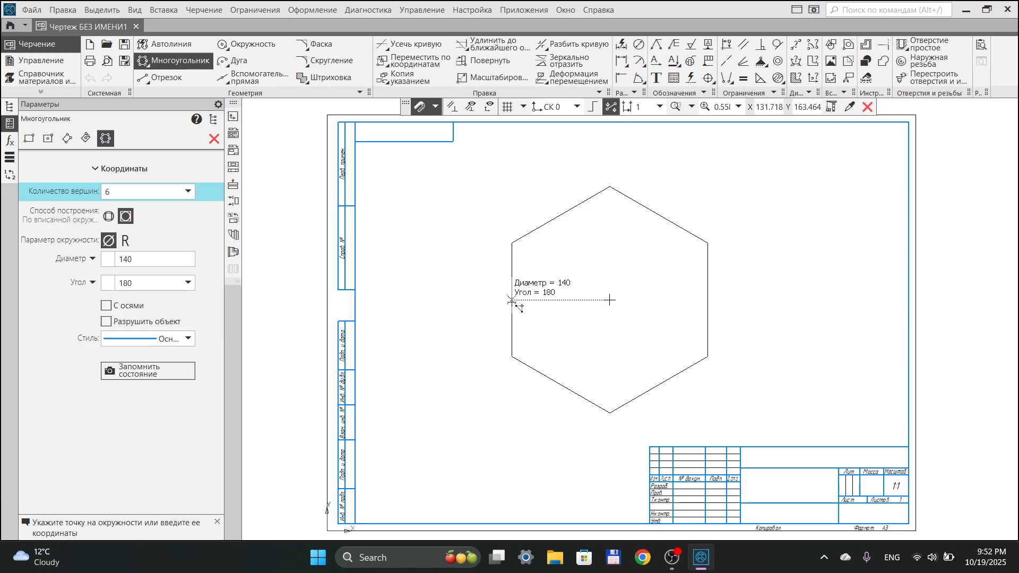
Give the polygon 12 vertices and a 200 mm diameter, and fix its rotation with a point level with its centre
text(2)
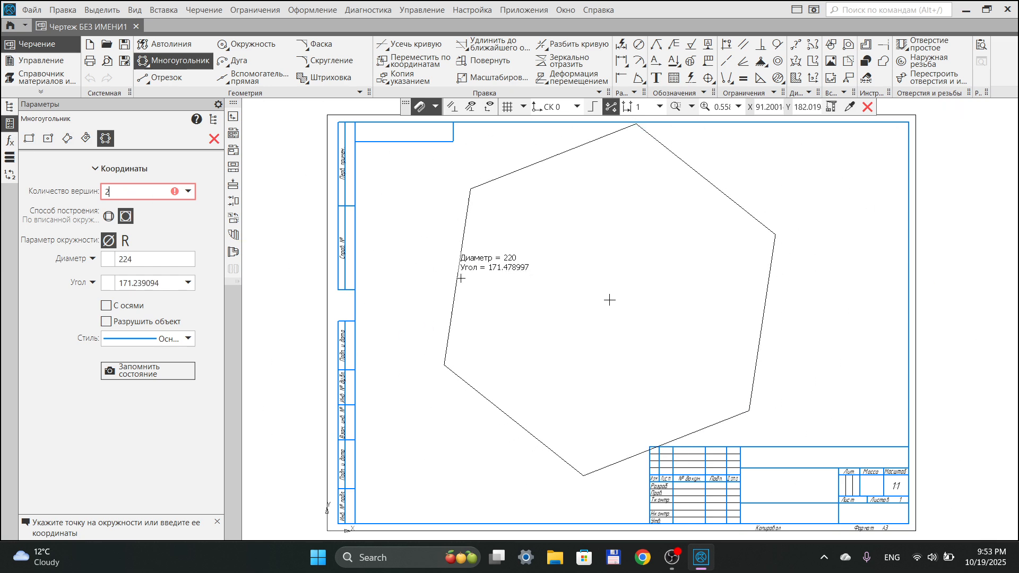
key(BackSpace)
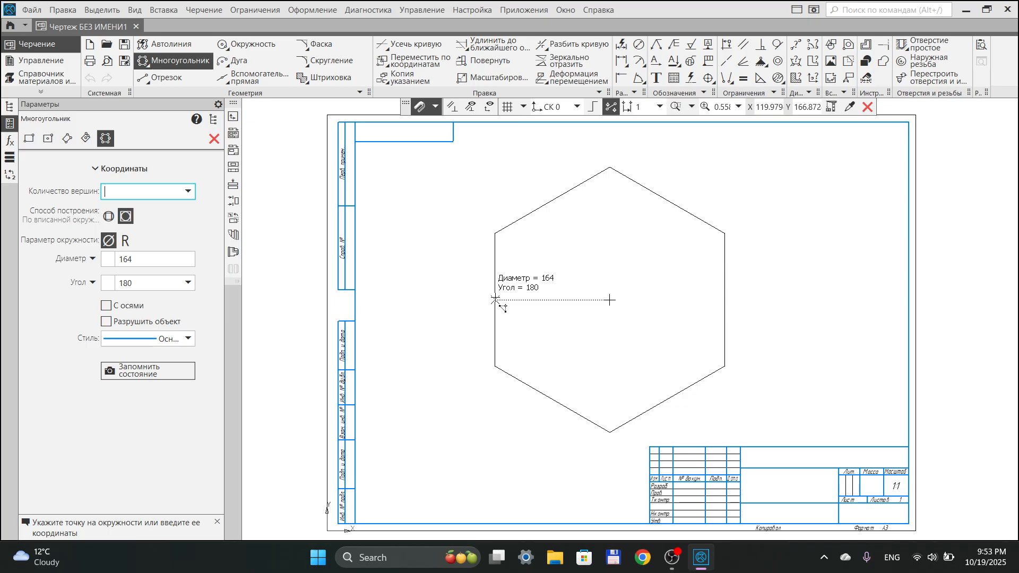
text(12)
key(Return)
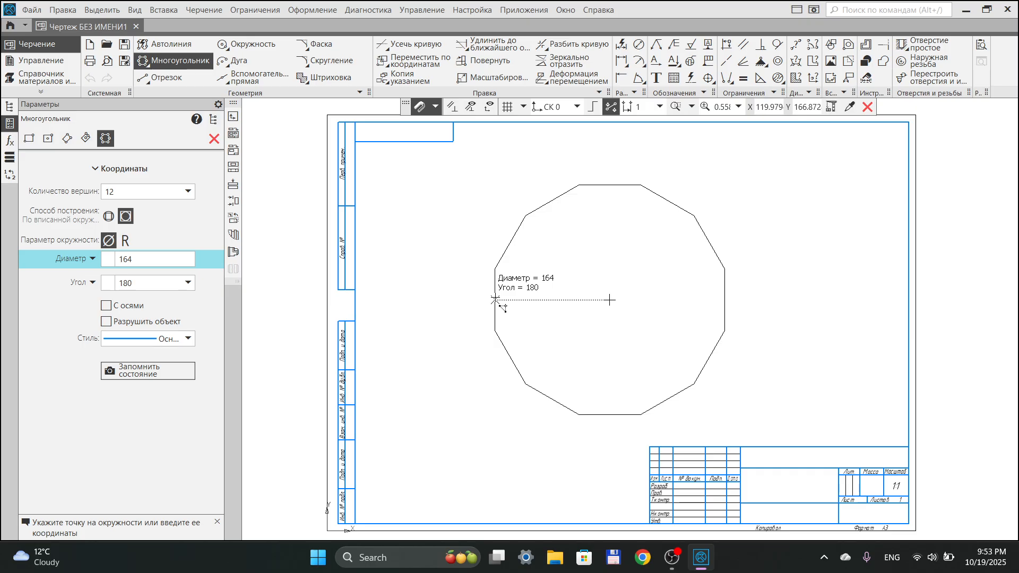
text(200)
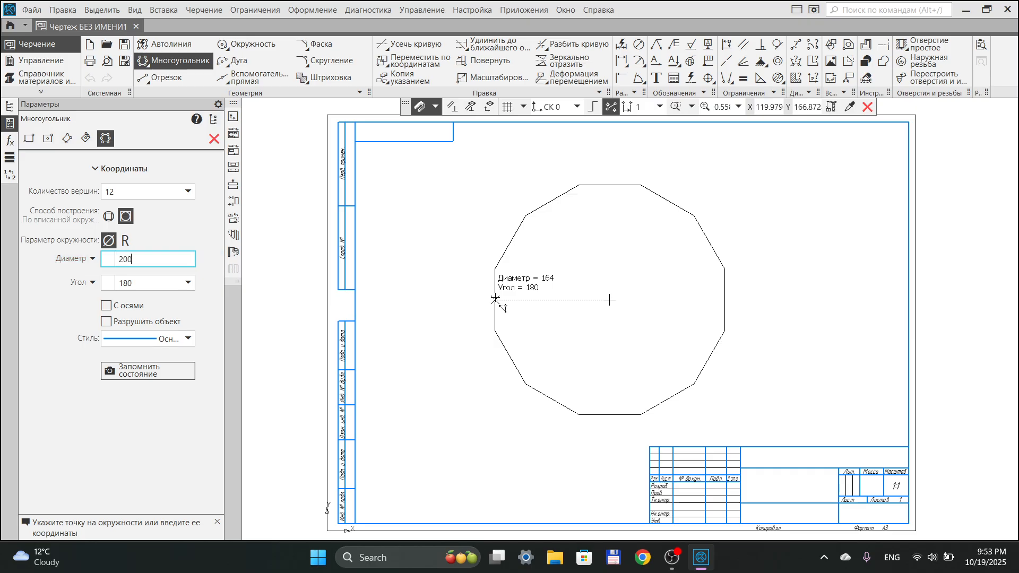
key(Return)
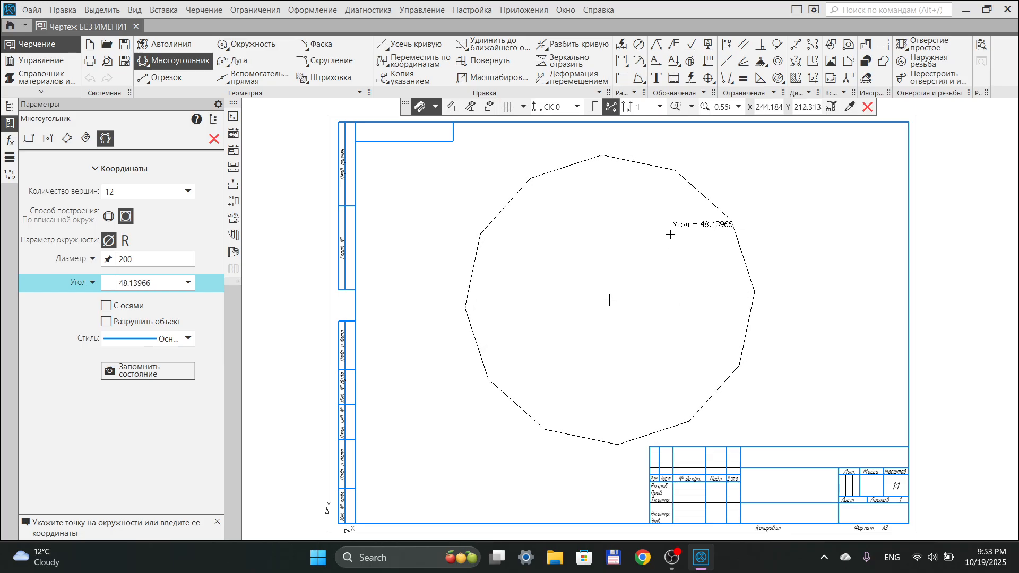
click(717, 300)
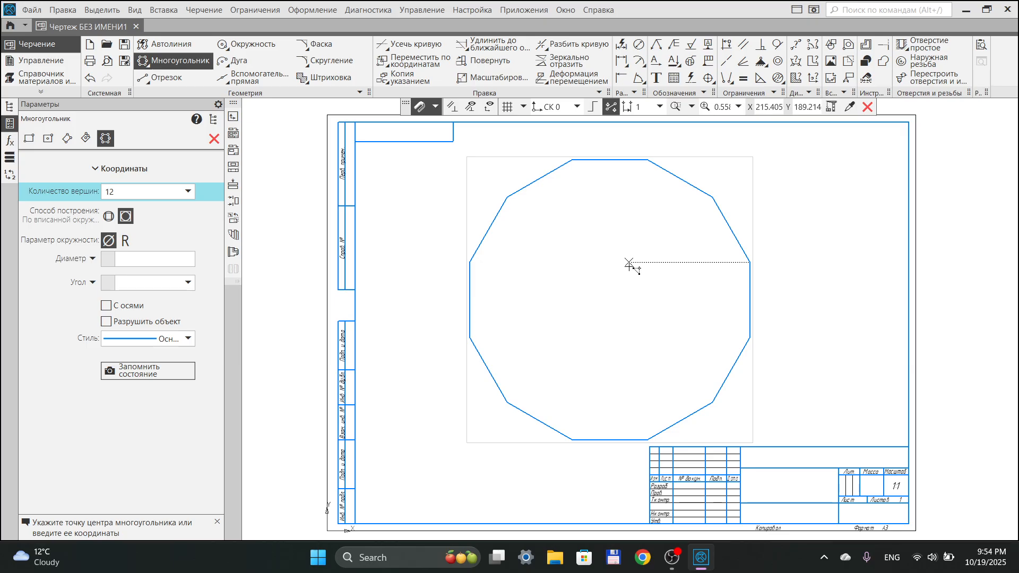
Leave the polygon command and delete the twelve-sided polygon from the sheet
click(215, 137)
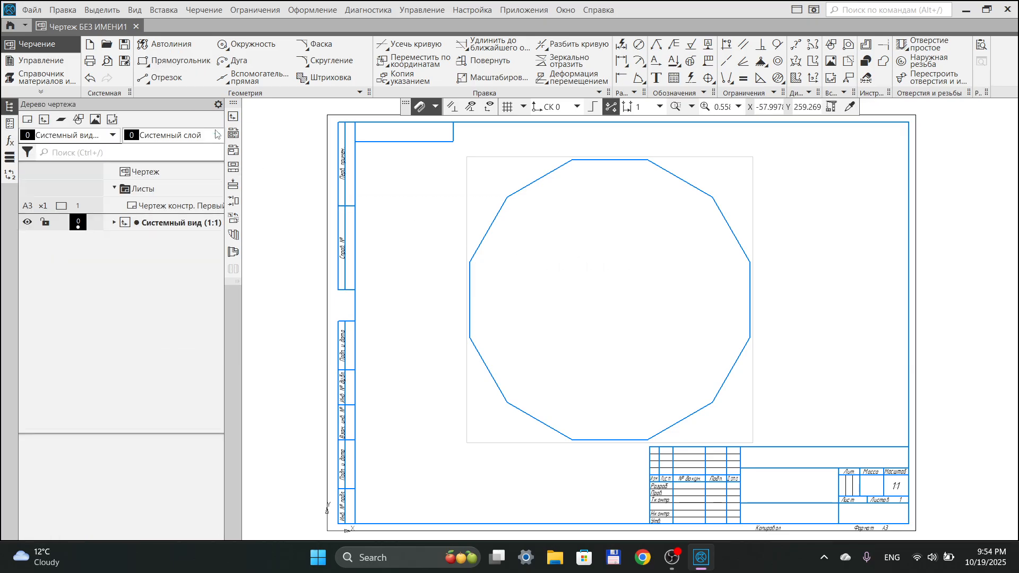
click(525, 186)
key(Delete)
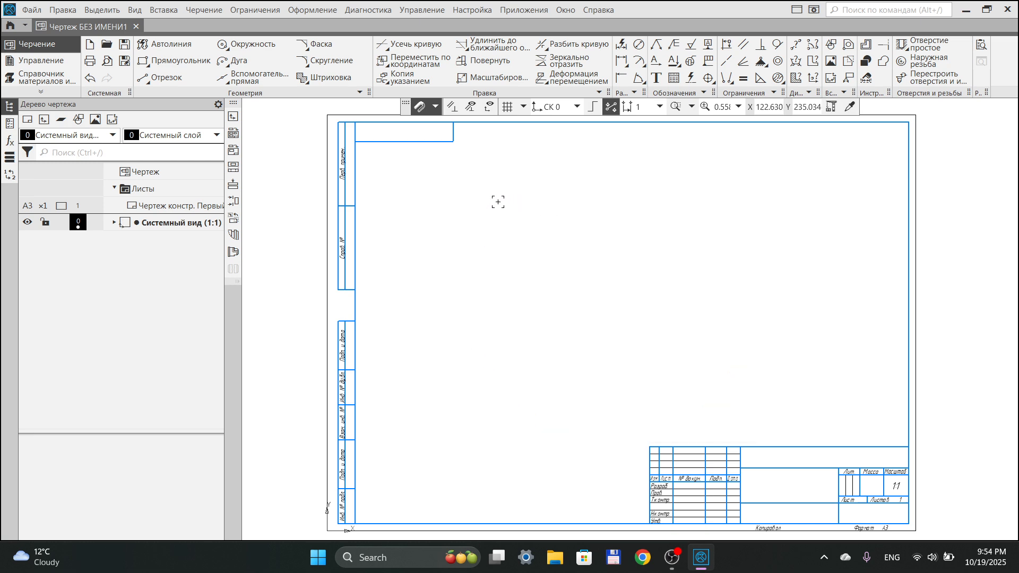
Draw an inclined segment in the upper middle of the sheet and a horizontal segment from its upper end
click(169, 77)
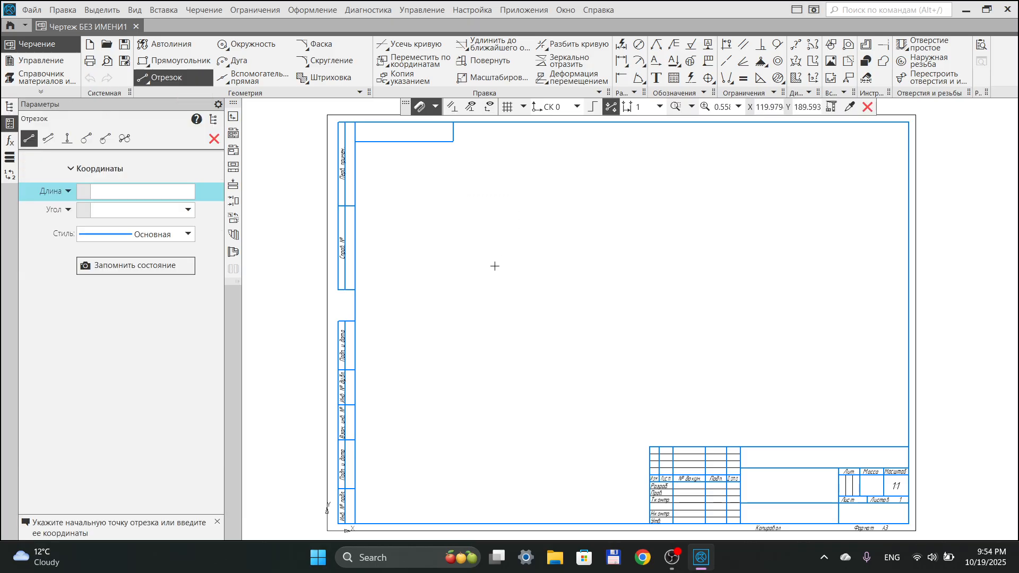
click(491, 288)
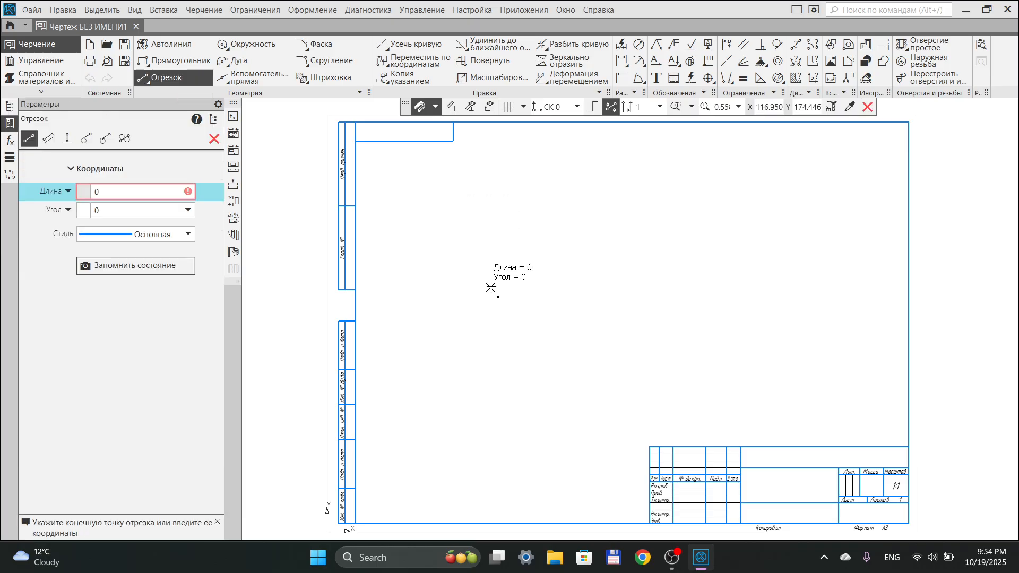
click(538, 223)
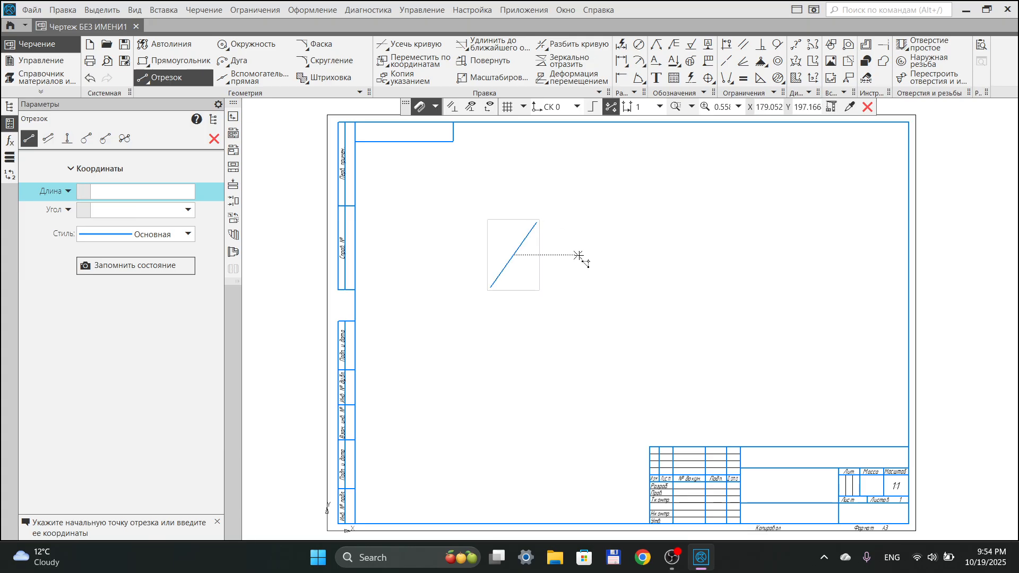
click(537, 223)
click(635, 222)
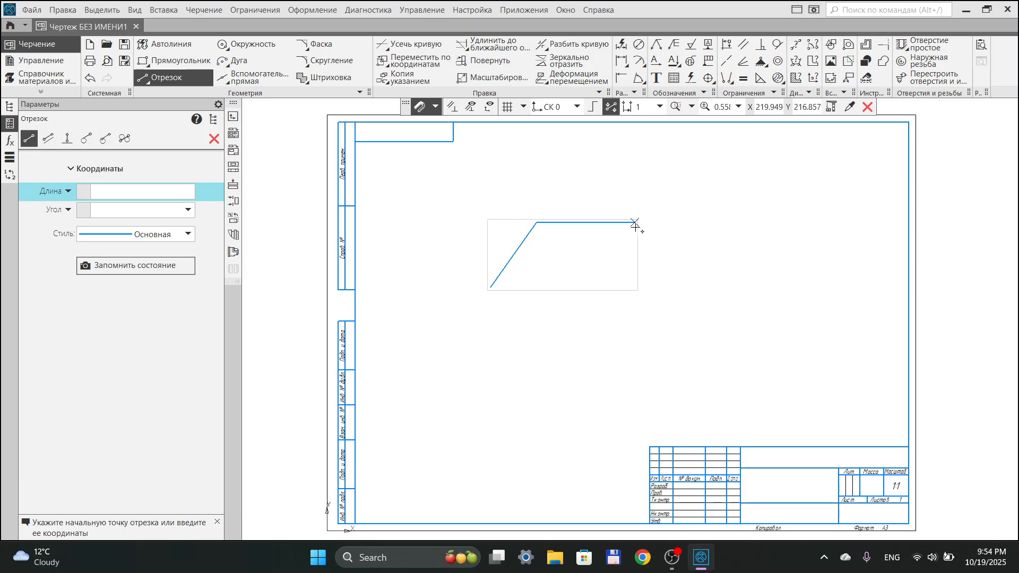
Continue the chain with a segment sloping down from the horizontal segment's free end and another rising gently from that lower point
click(636, 224)
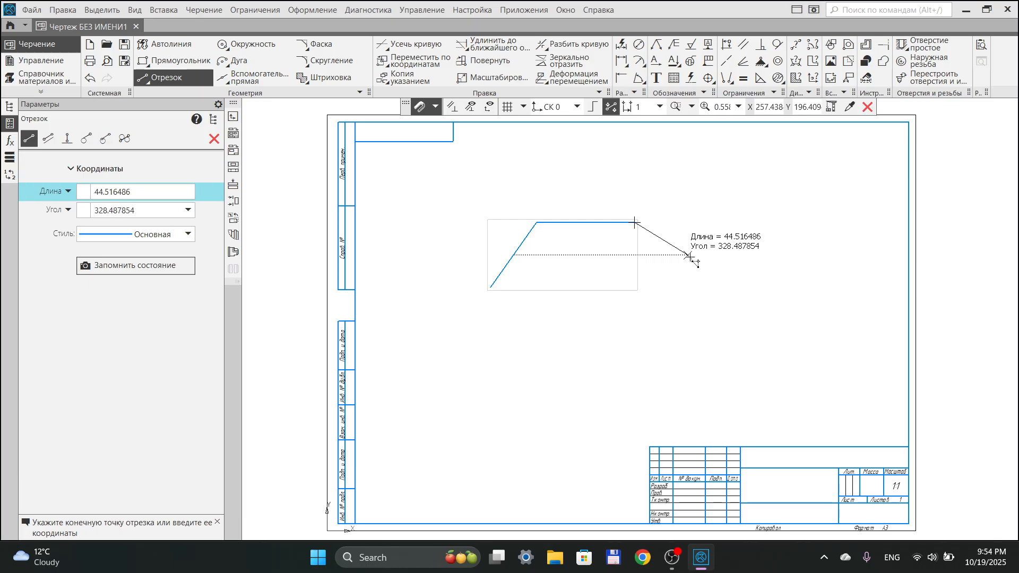
click(717, 275)
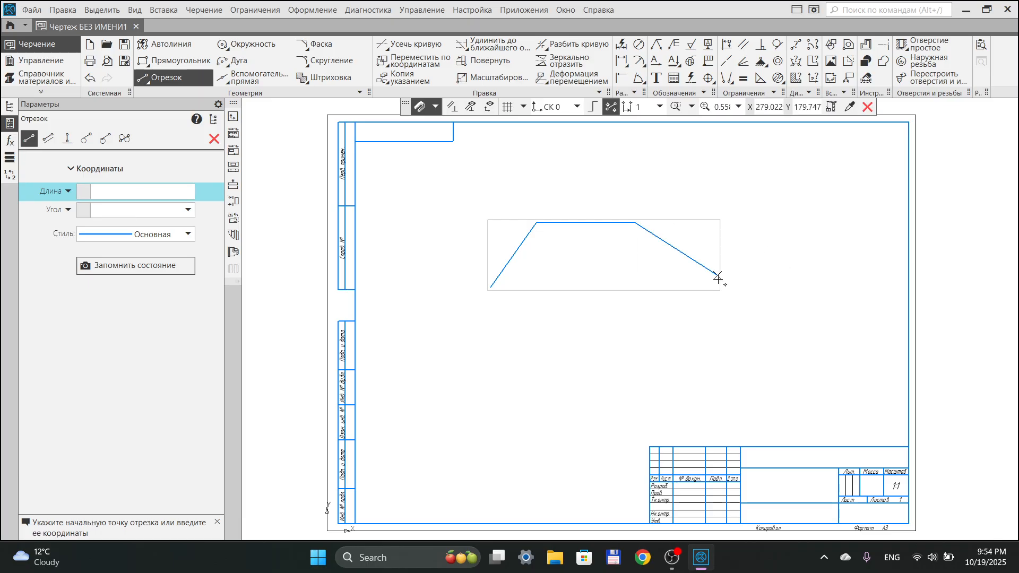
click(717, 275)
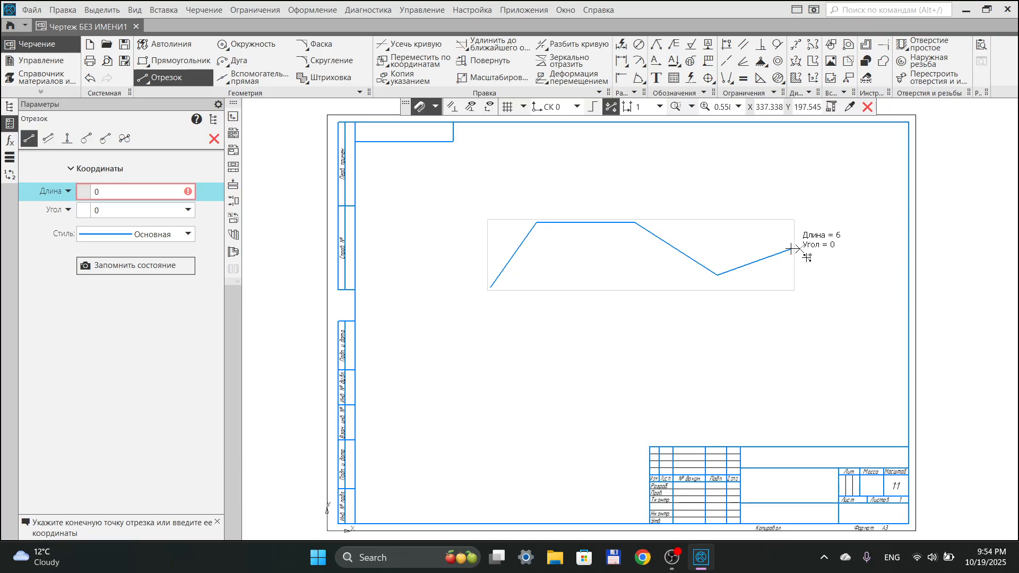
click(791, 249)
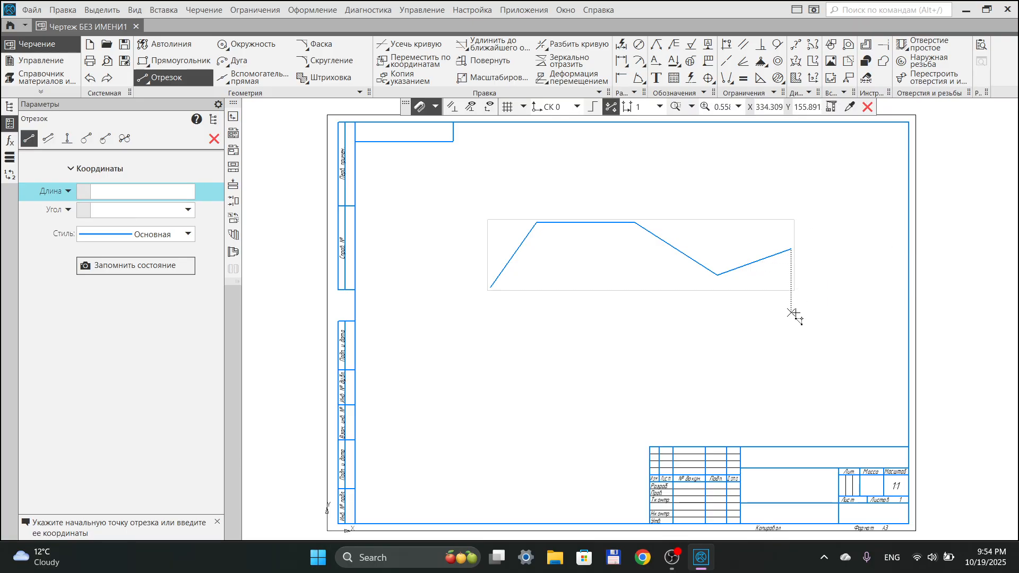
Undo all four connected segments so the sheet is empty
key(ctrl+z)
key(ctrl+z)
key(ctrl+z)
key(ctrl+z)
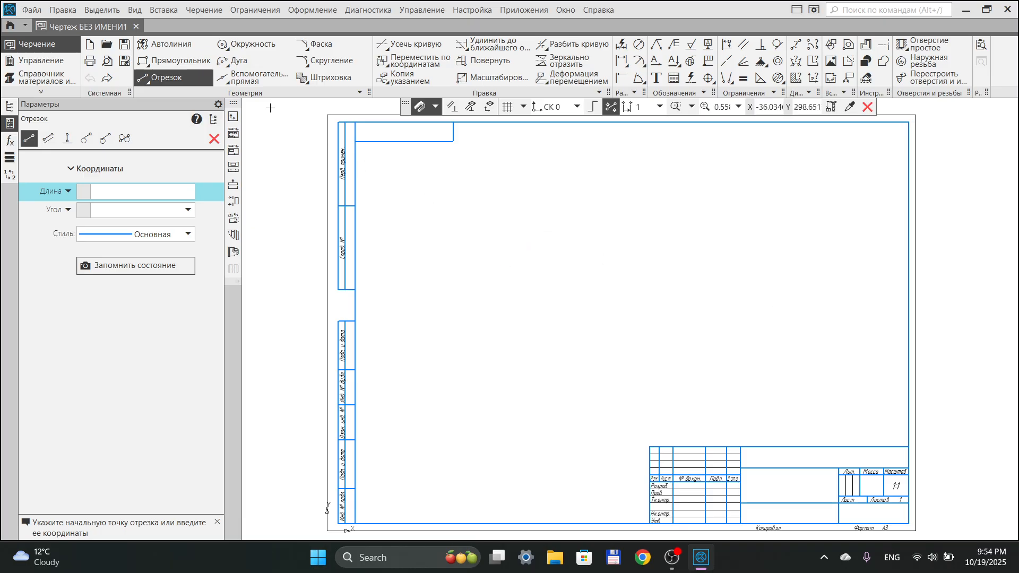
Start an Autoline with straight segments and place its first point in the upper-left area of the sheet
click(164, 44)
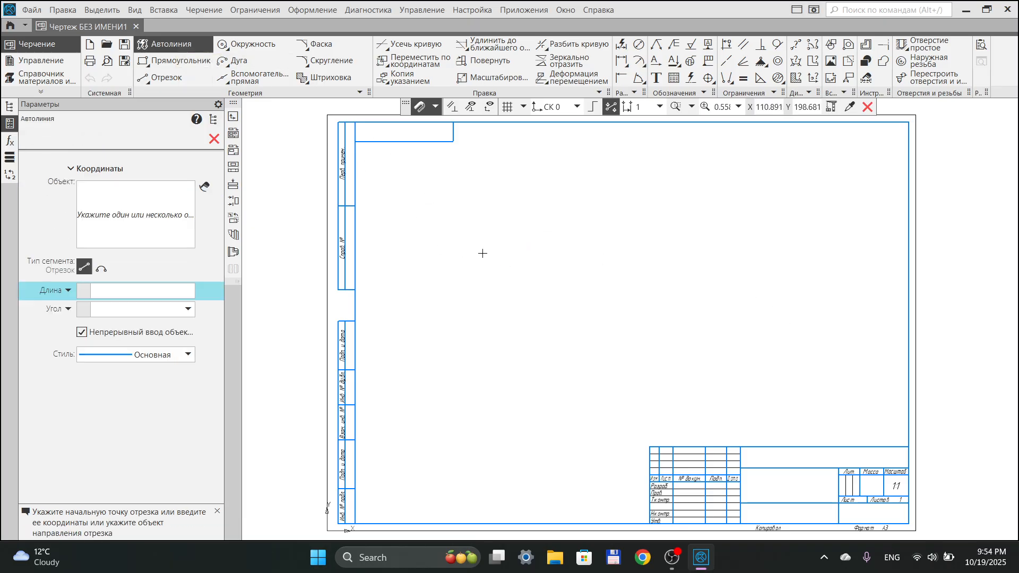
scroll(492, 261, up, 1)
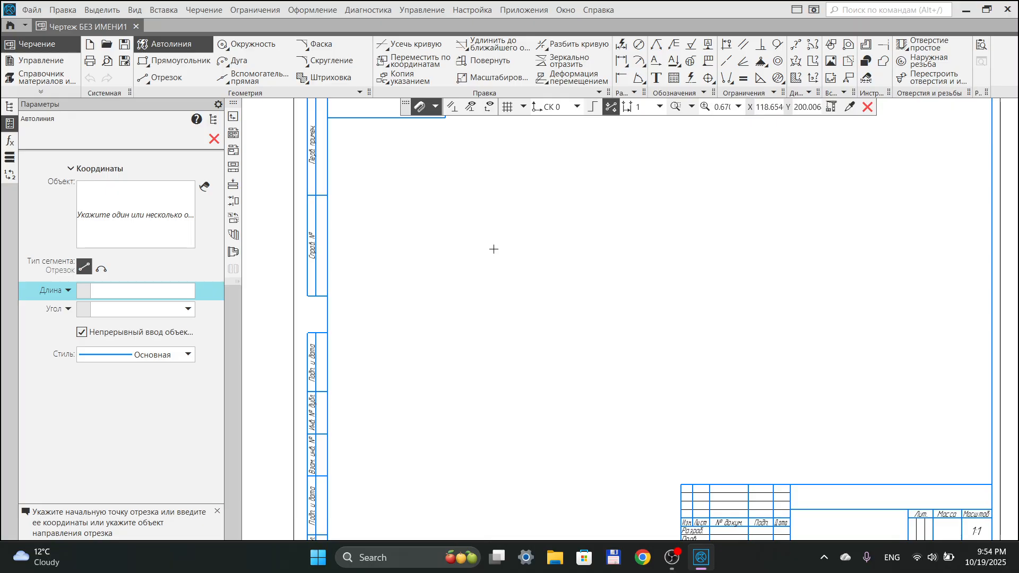
middle_drag(515, 242, 485, 259)
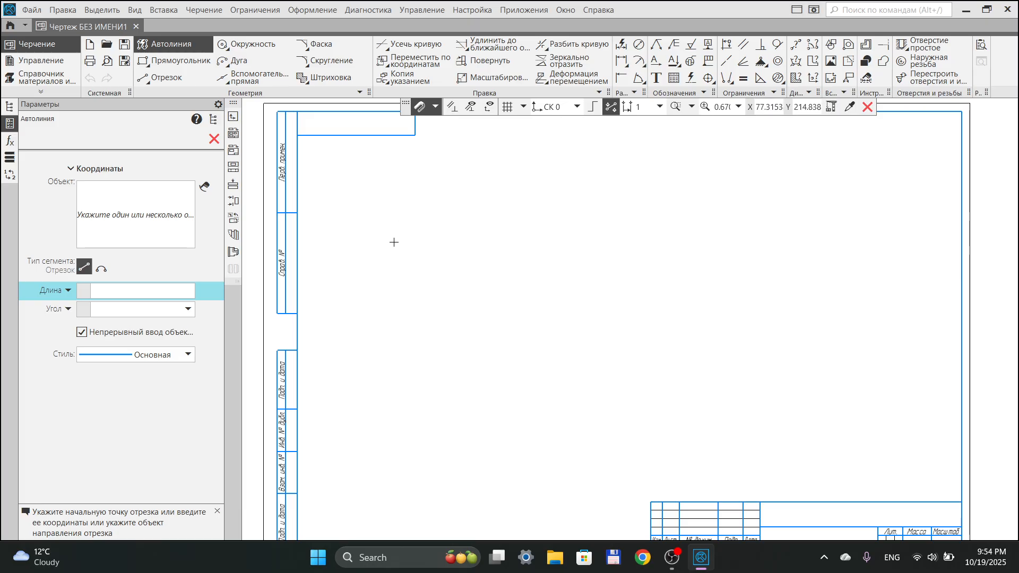
click(410, 246)
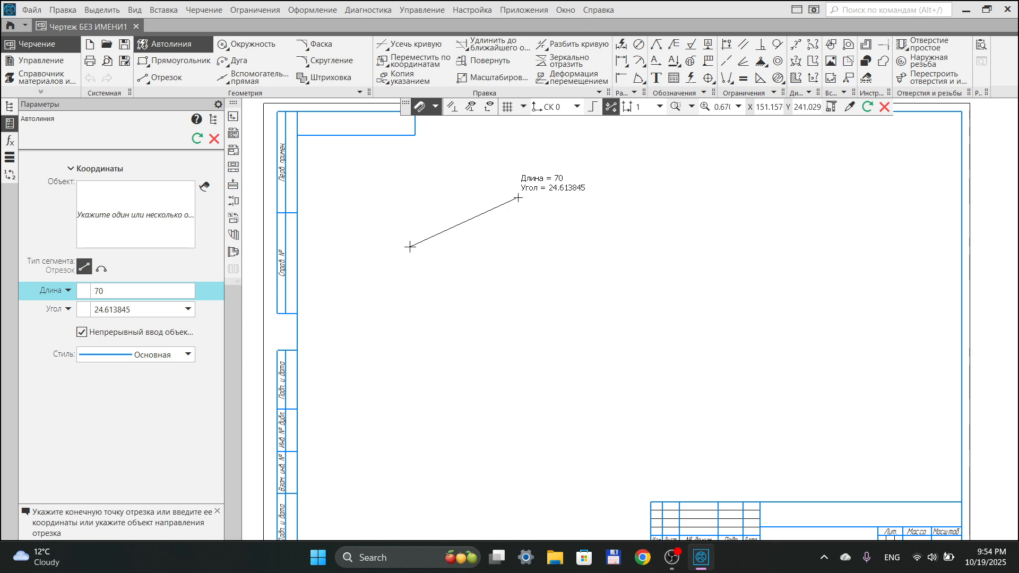
Draw seven connected segments looping clockwise around the upper part of the sheet, starting with an 88 mm one at about 26°
click(544, 182)
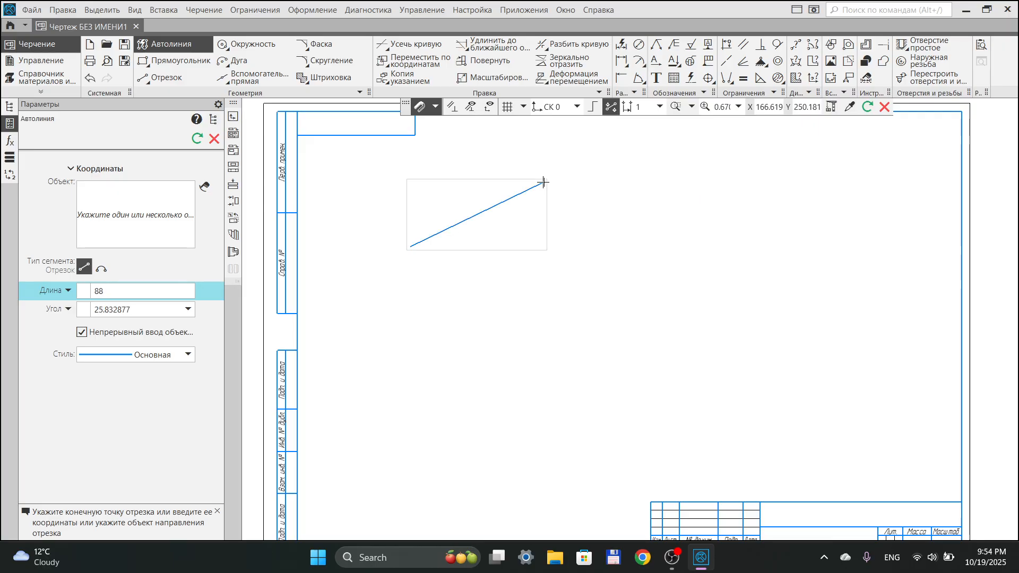
click(620, 222)
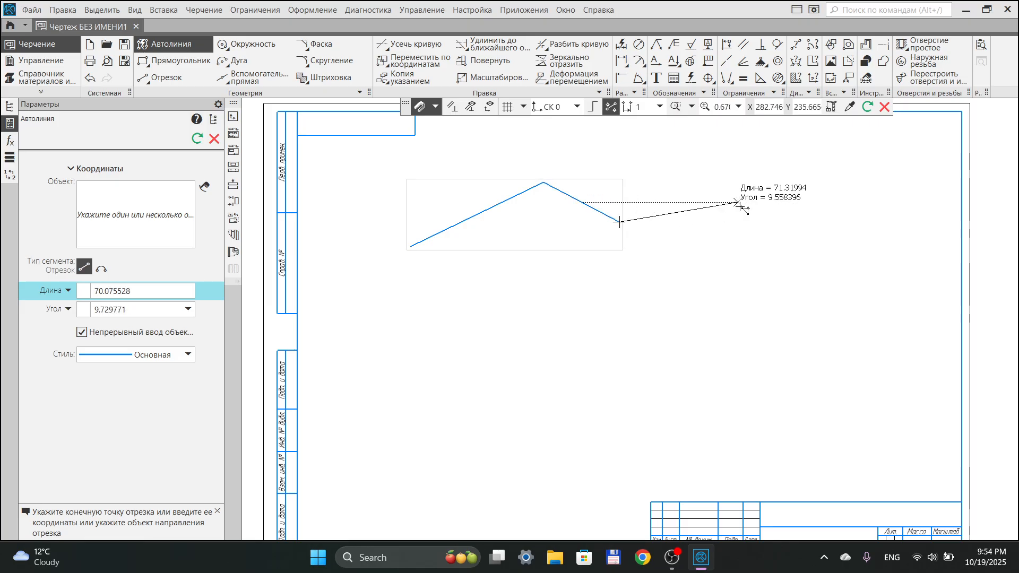
click(767, 202)
click(821, 276)
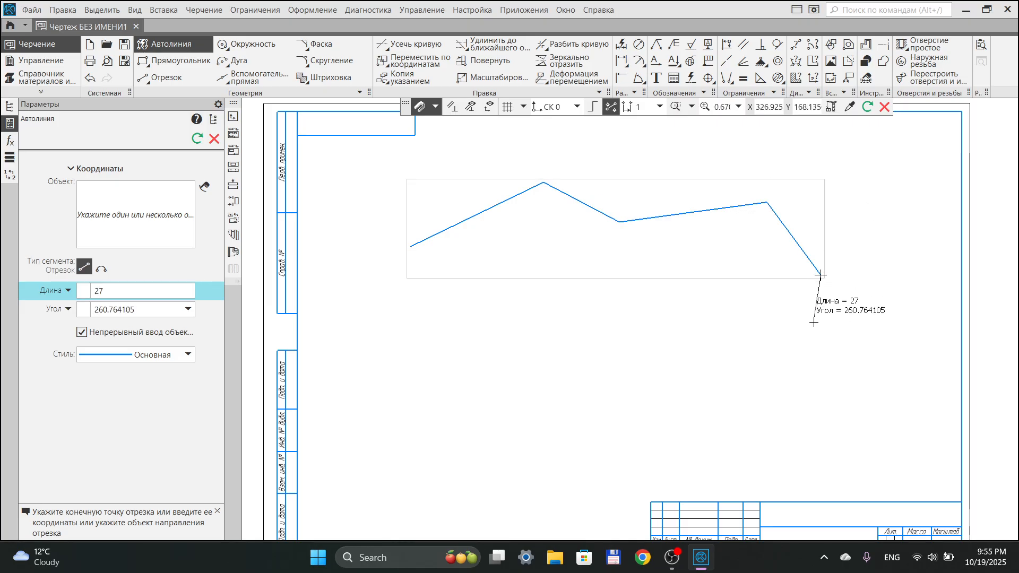
click(807, 359)
click(679, 348)
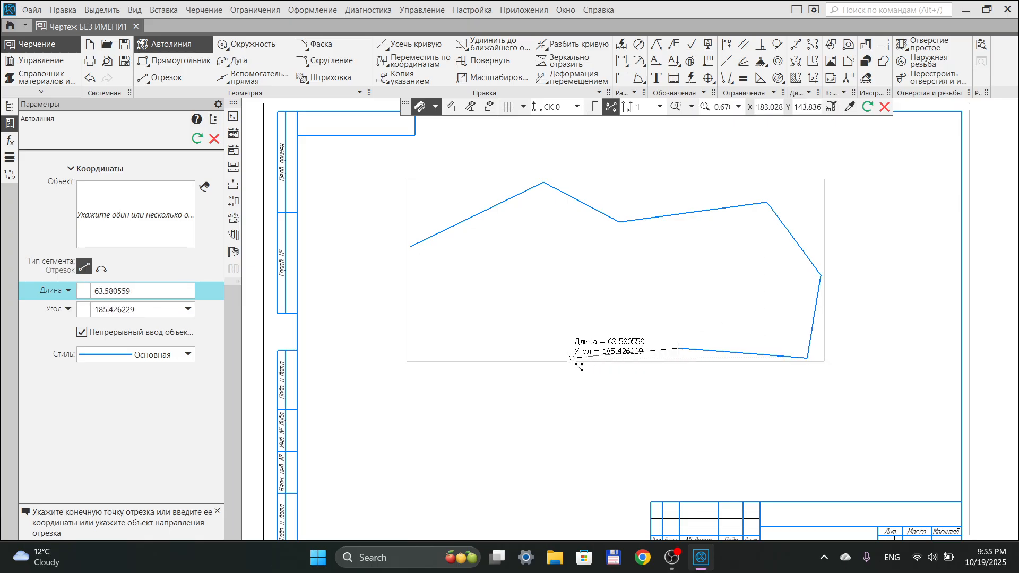
click(560, 348)
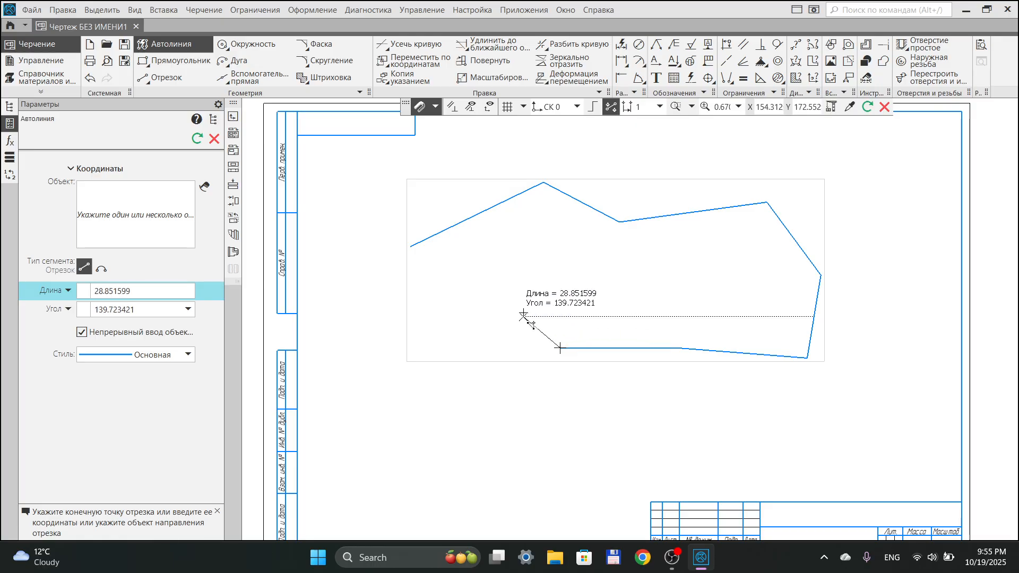
Undo the Autoline segments one by one back to the first point
key(ctrl+z)
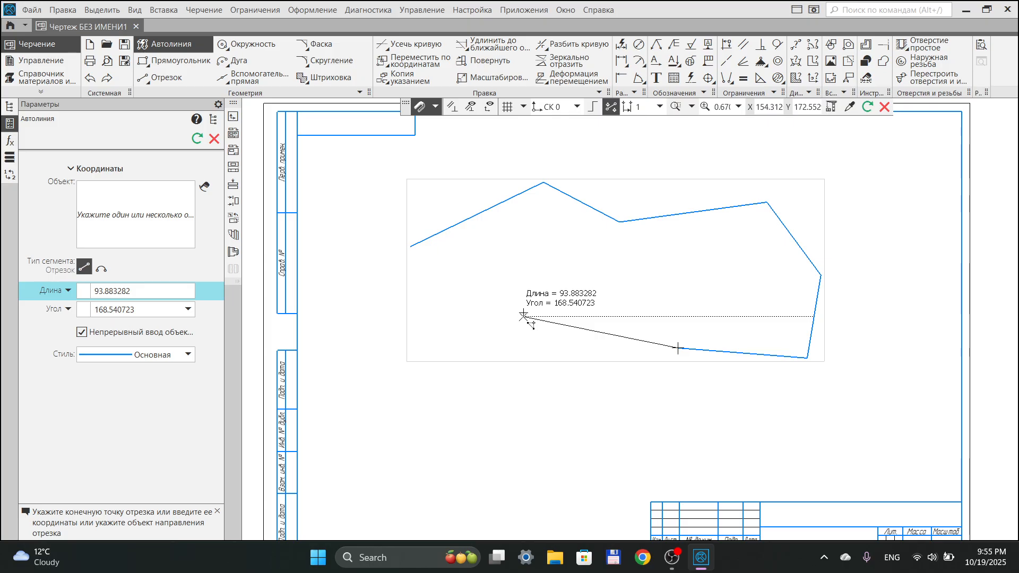
key(ctrl+z)
key(ctrl+z)
key(ctrl+z)
key(ctrl+z)
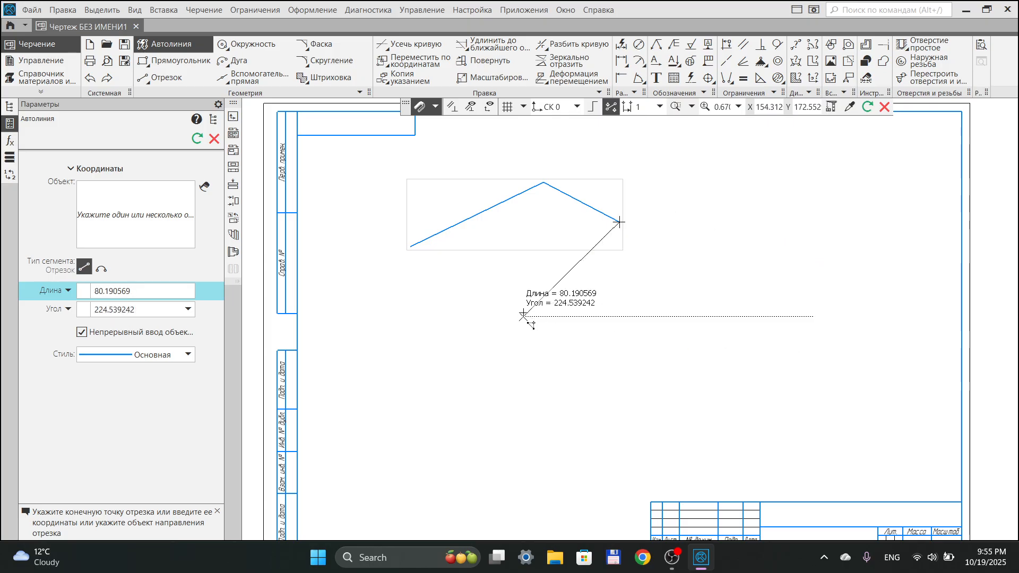
key(ctrl+z)
text(75)
key(ctrl+z)
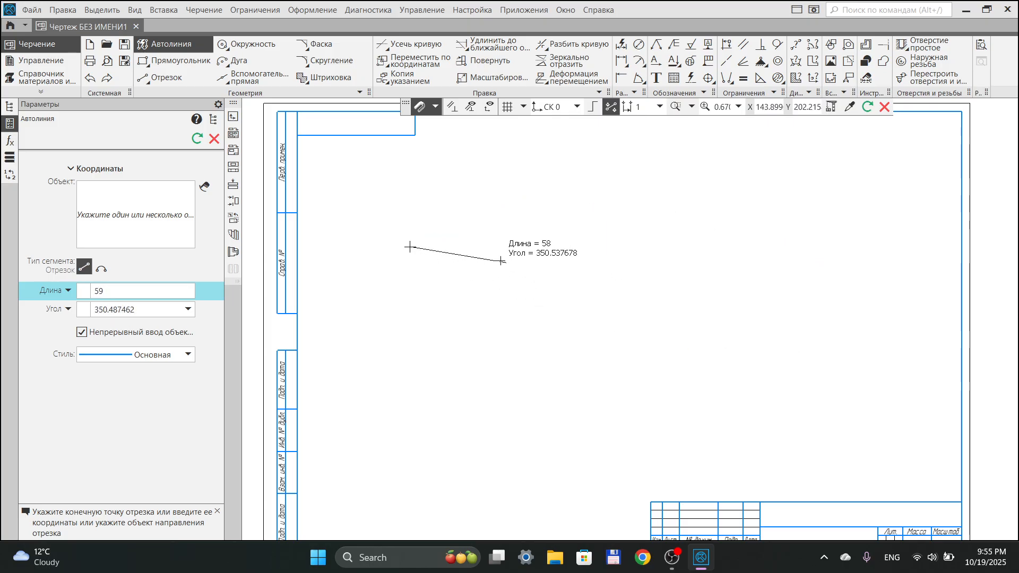
Draw the stepped upper outline from the start point: up, across, up, across, and a long vertical segment down
click(411, 198)
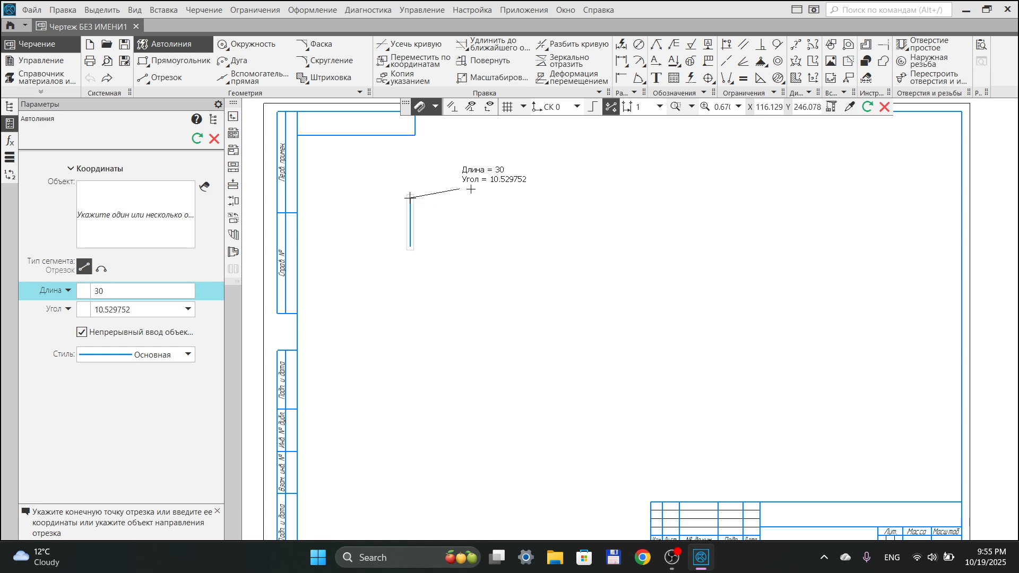
click(607, 198)
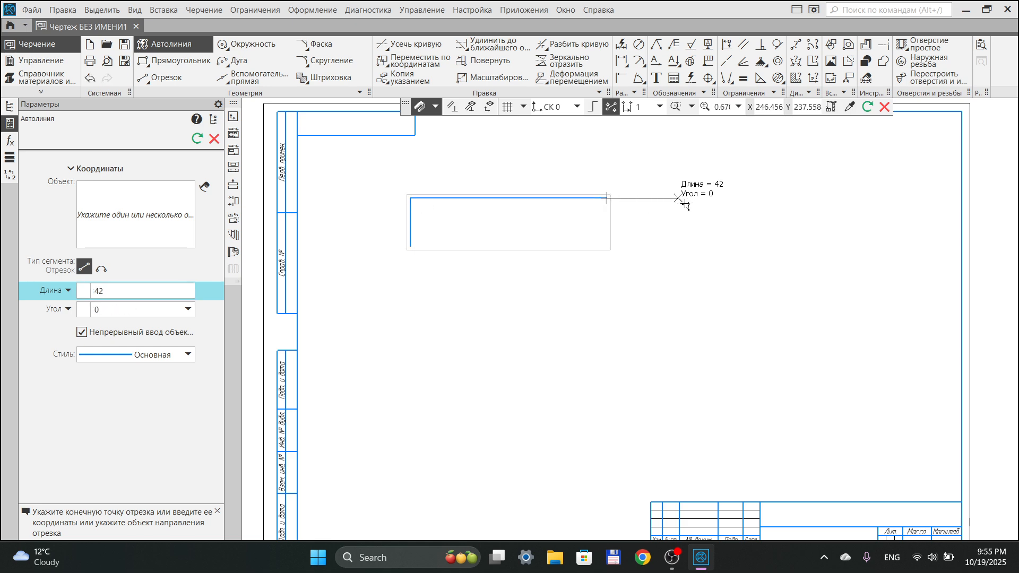
click(606, 139)
click(767, 139)
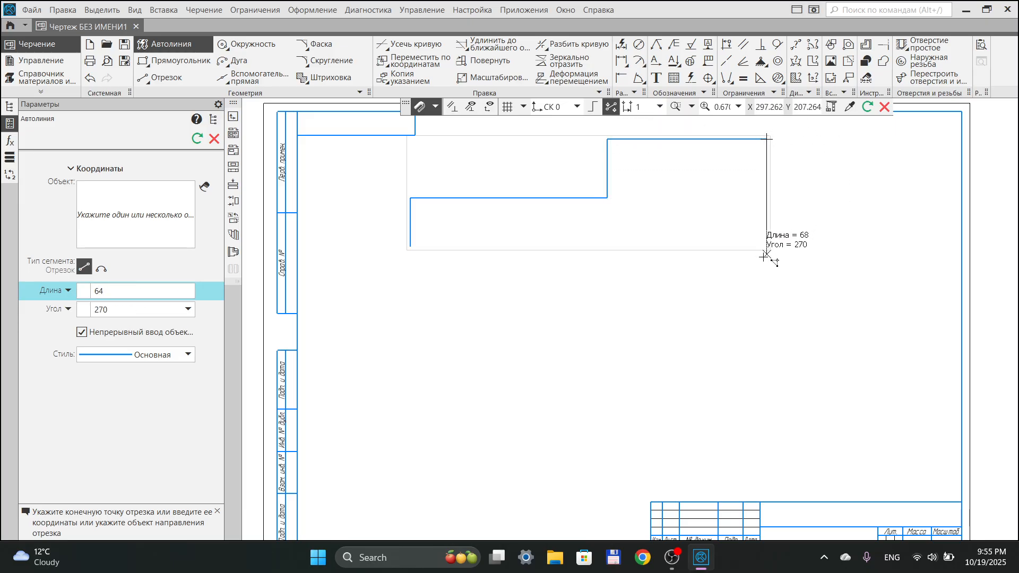
click(767, 349)
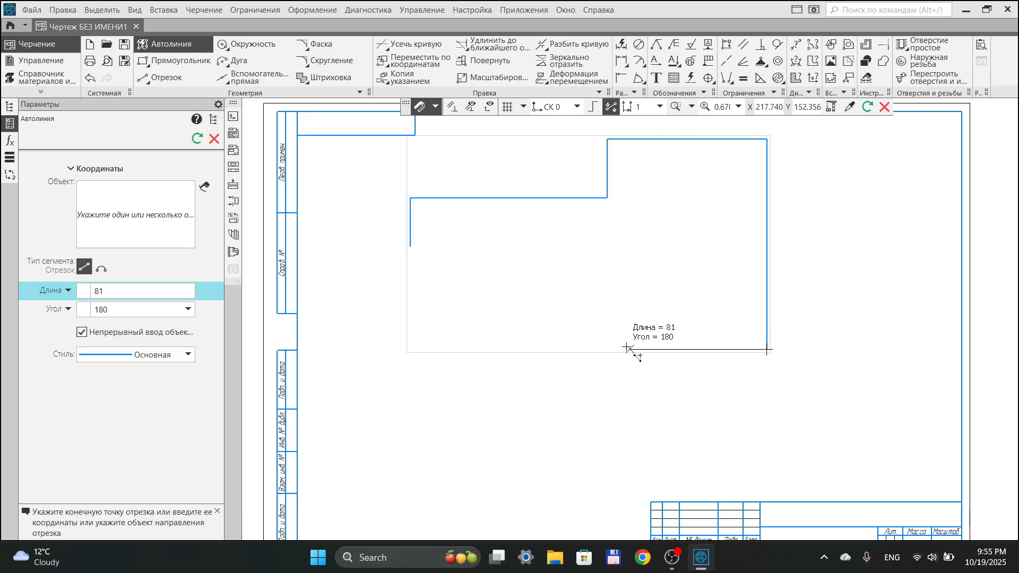
Complete the lower side of the T-shaped contour, close it at the start point and leave the Autoline command
click(607, 344)
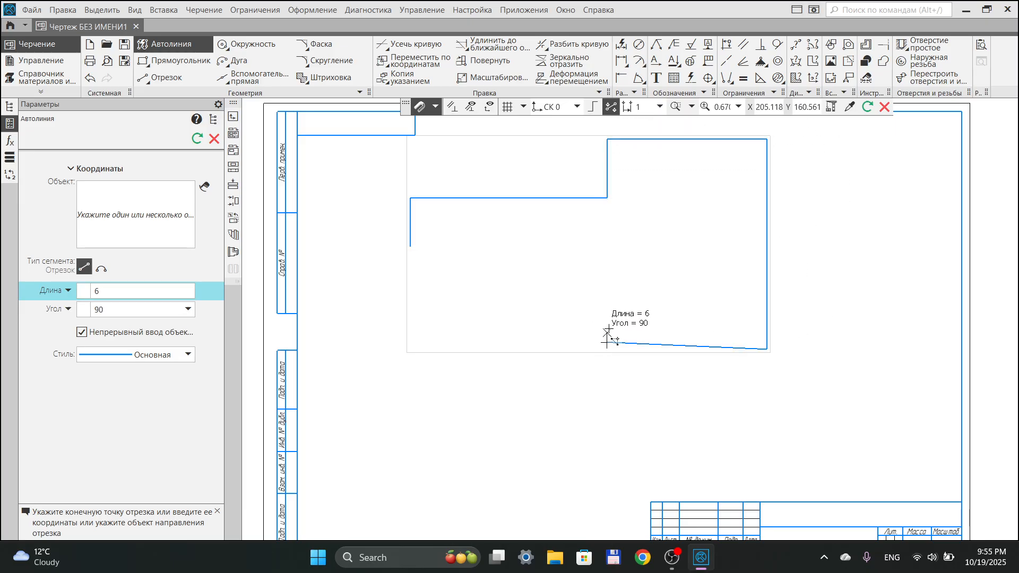
click(607, 260)
click(410, 260)
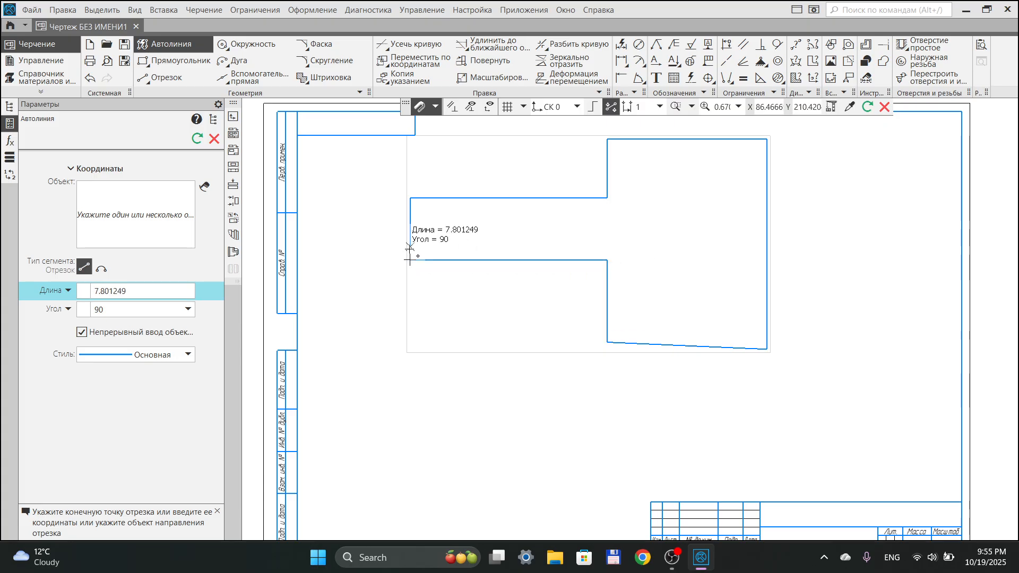
click(410, 246)
click(410, 198)
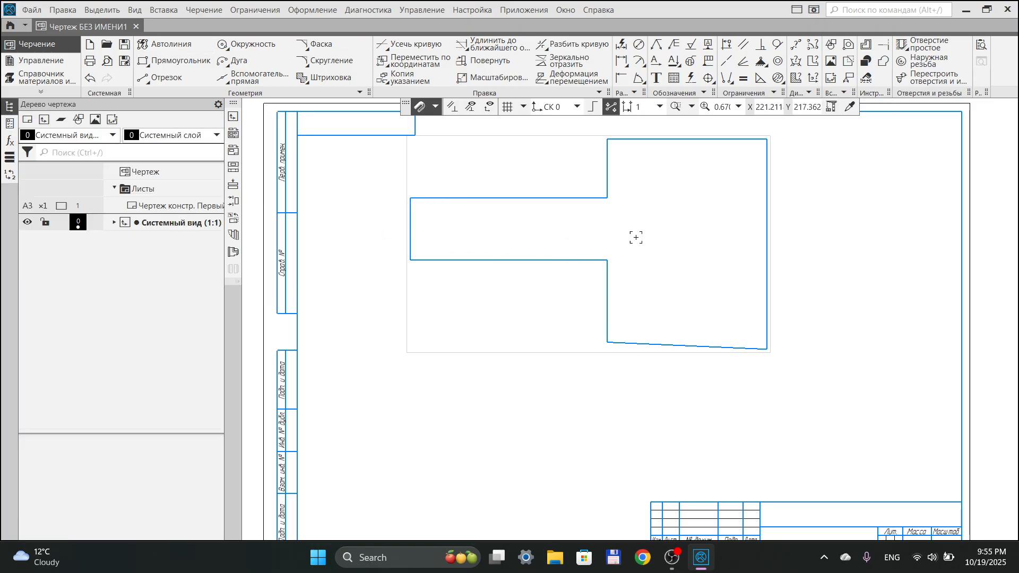
Delete the narrow part's two horizontal edges, the short vertical step above them and the short lower piece of the left edge
click(526, 198)
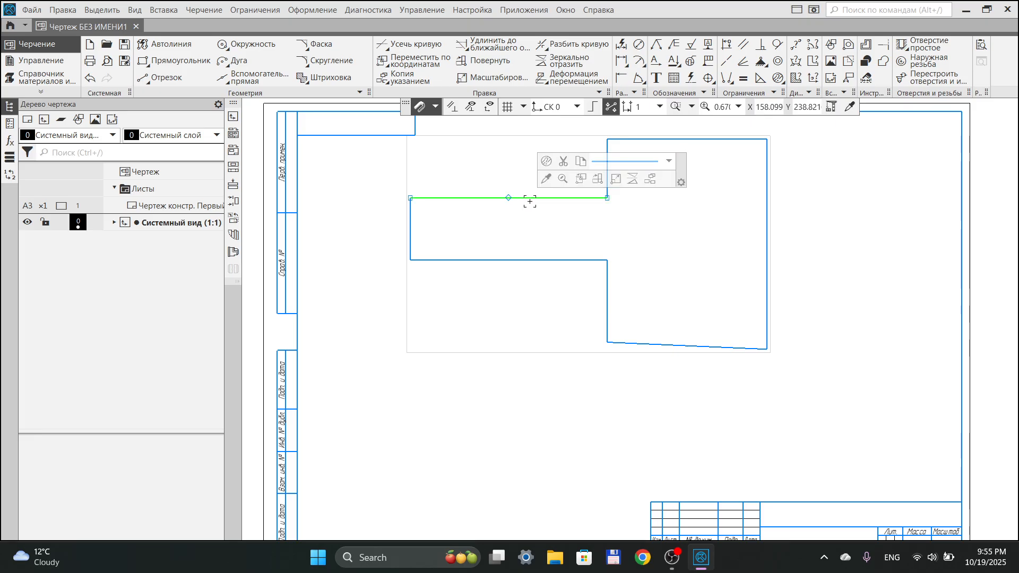
key(Delete)
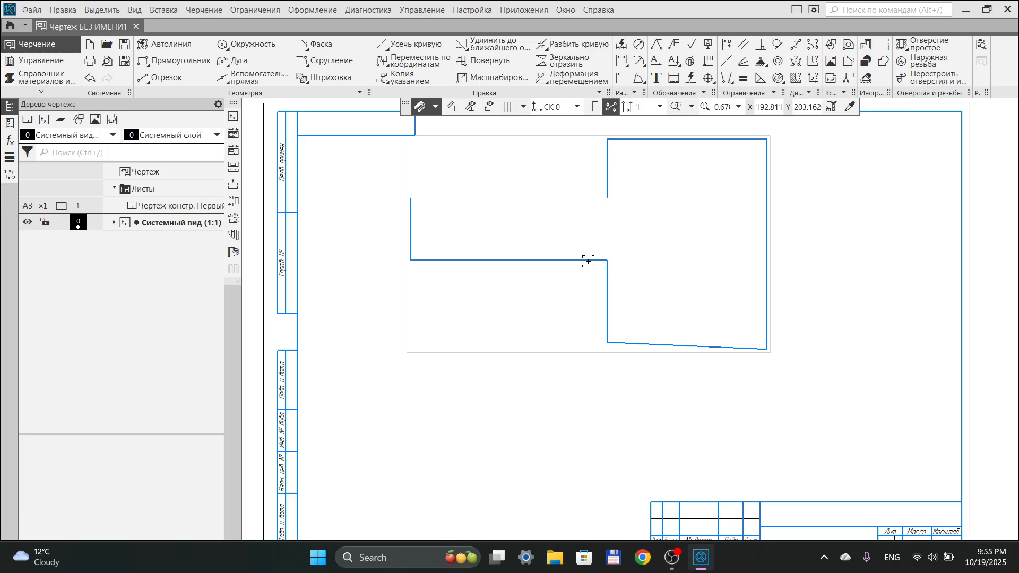
click(588, 260)
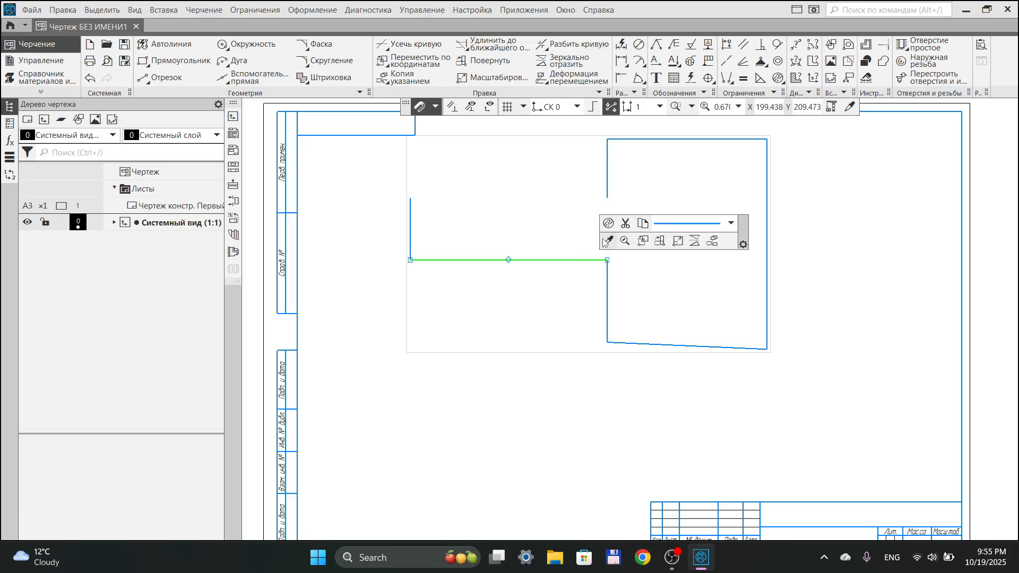
key(Delete)
click(608, 196)
key(Delete)
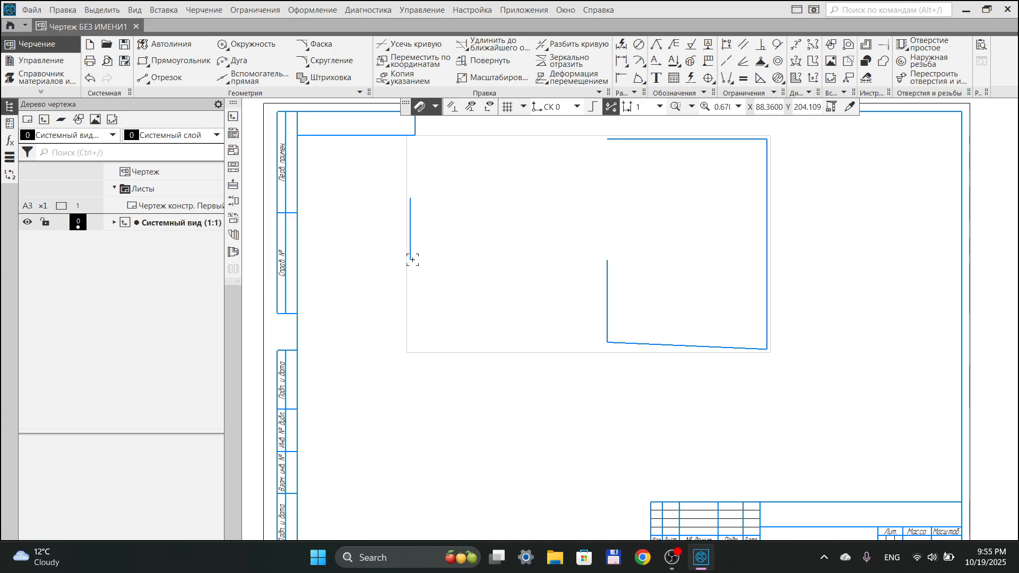
click(411, 257)
click(455, 352)
key(Delete)
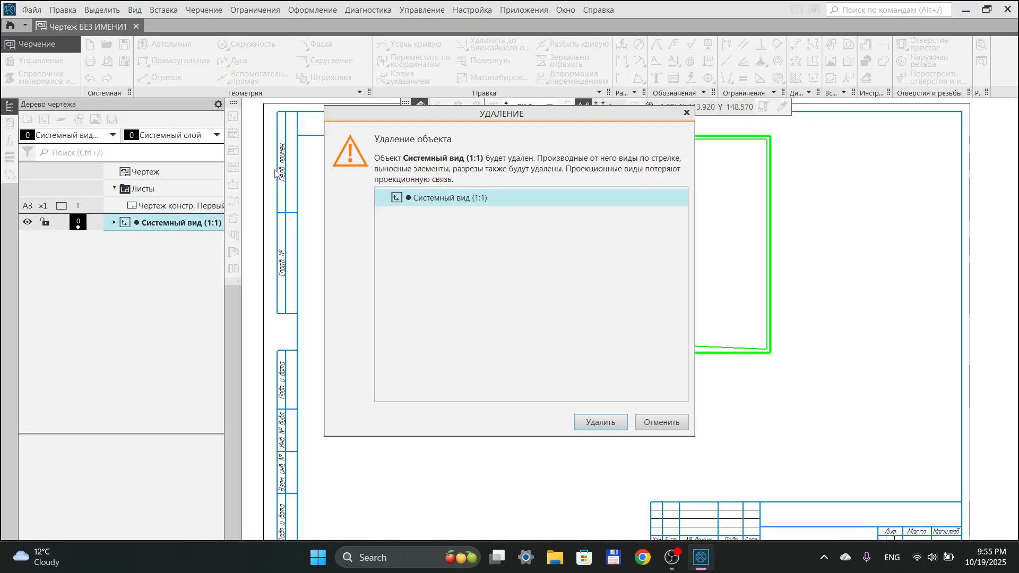
click(651, 421)
click(543, 391)
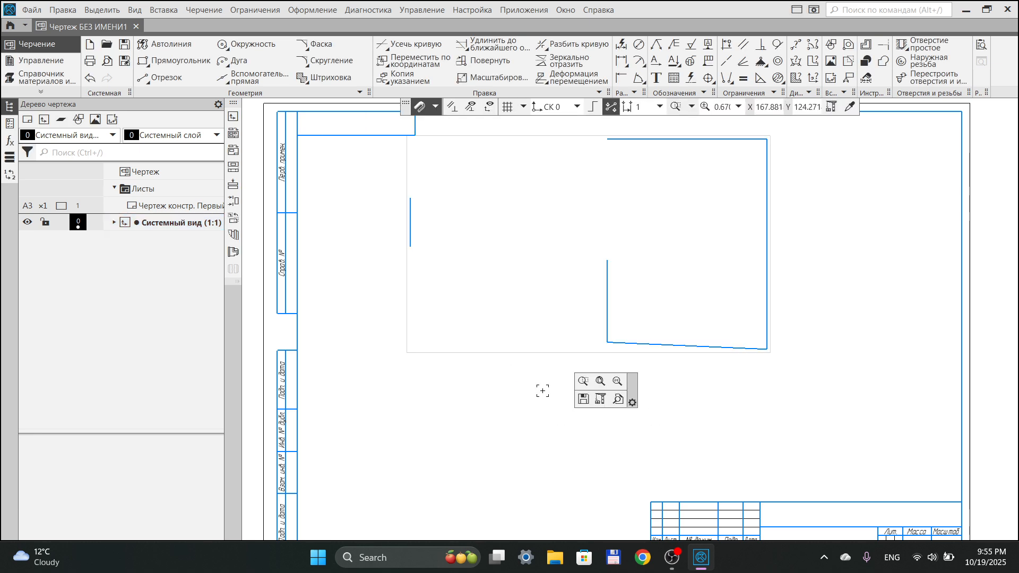
Move the system view with its remaining segments down and slightly right on the sheet, and deselect it
click(569, 147)
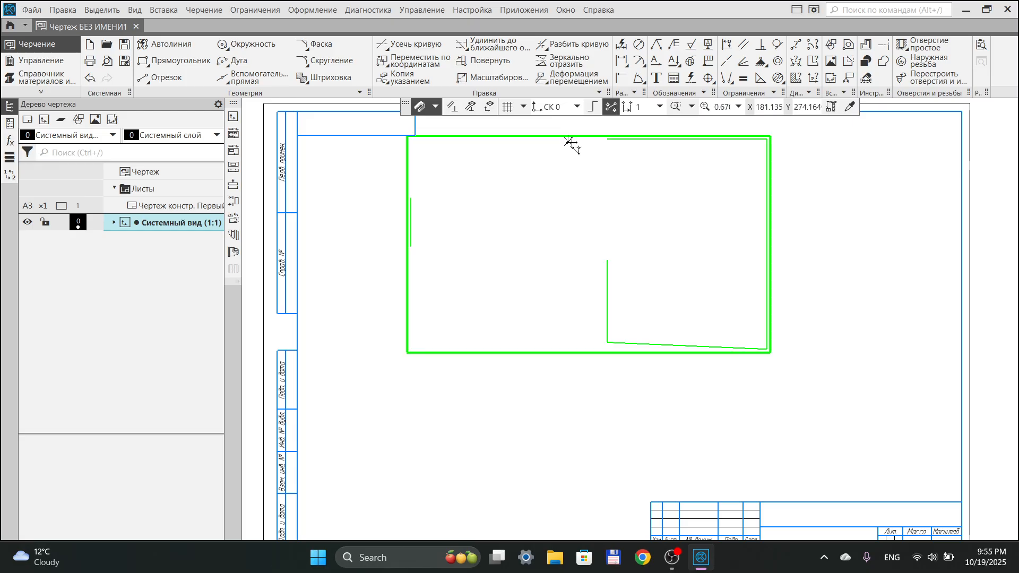
drag(569, 145, 593, 230)
click(369, 258)
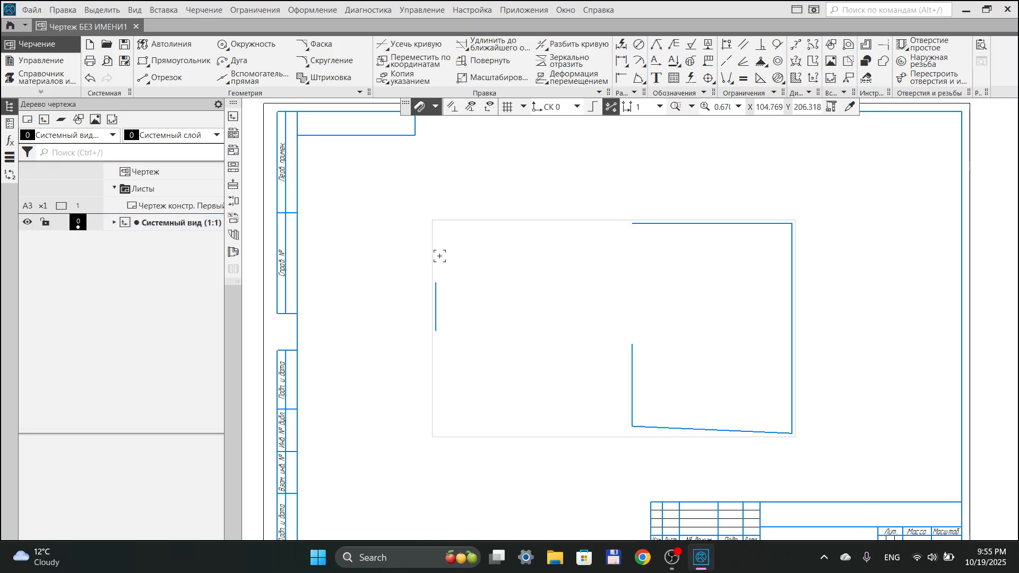
Draw an inclined segment starting outside the view frame, level with the upper horizontal line, and ending inside the frame
click(433, 241)
scroll(433, 242, up, 5)
click(377, 259)
scroll(423, 258, up, 3)
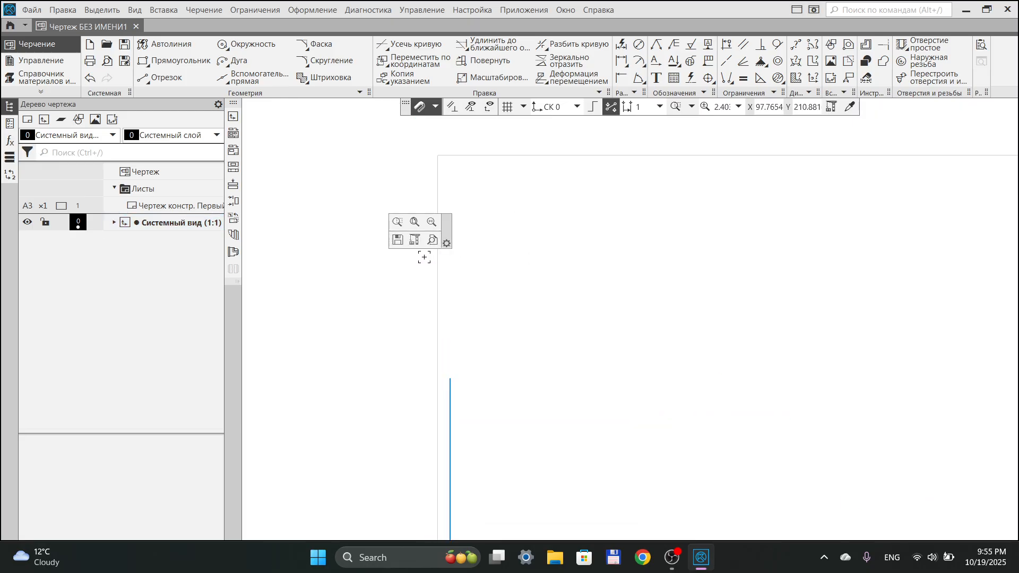
scroll(443, 281, down, 4)
scroll(449, 287, down, 3)
click(169, 78)
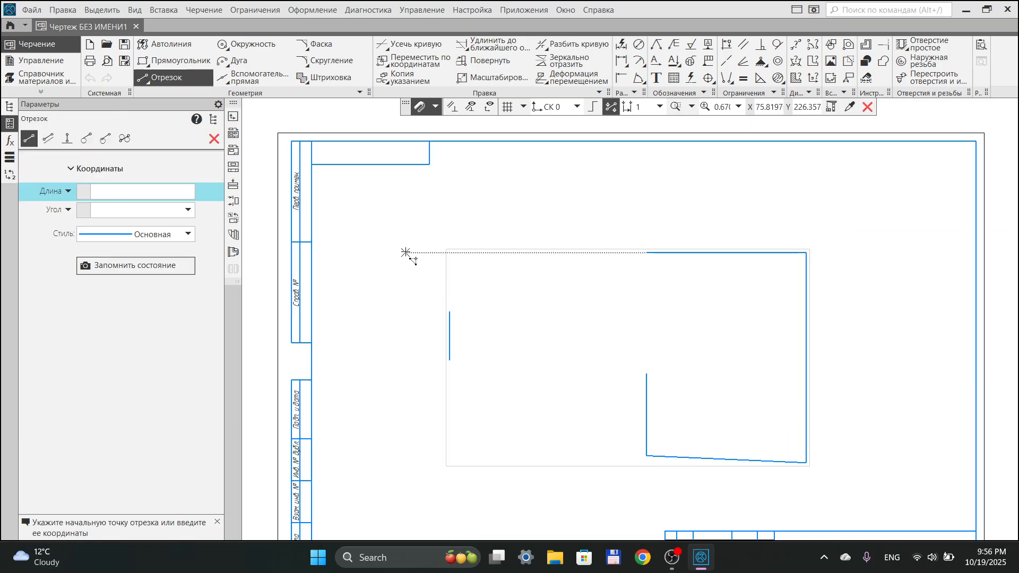
click(405, 252)
click(492, 293)
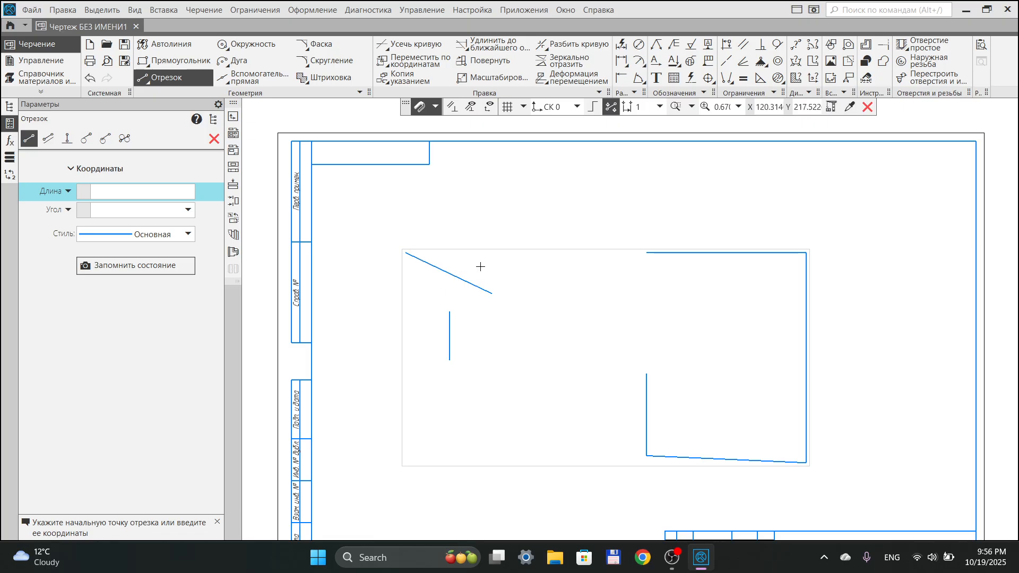
Draw a horizontal segment crossing the sheet's left edge and a vertical segment crossing its top edge, both starting outside the sheet
scroll(480, 267, down, 3)
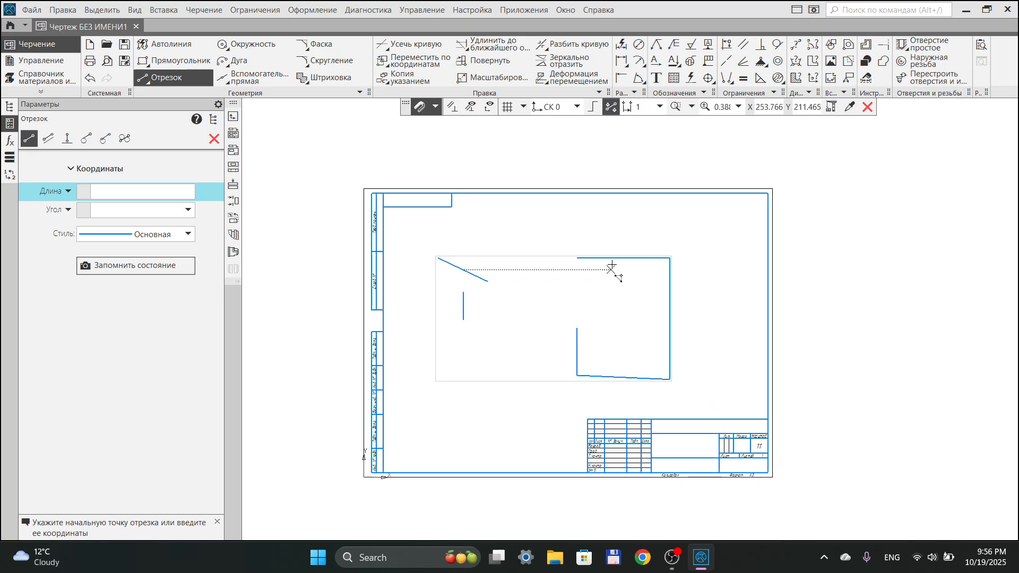
middle_drag(523, 270, 576, 248)
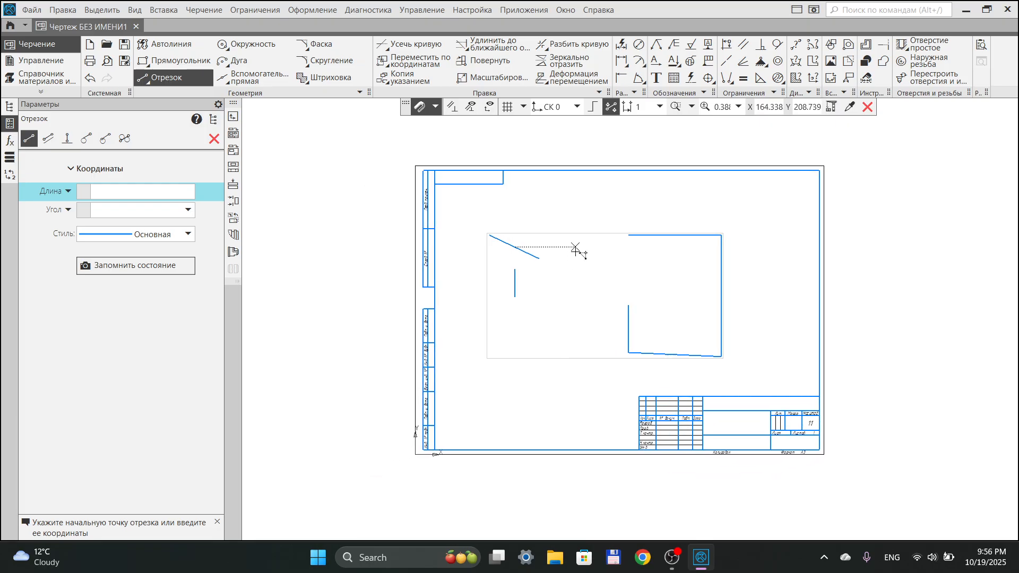
scroll(576, 248, up, 1)
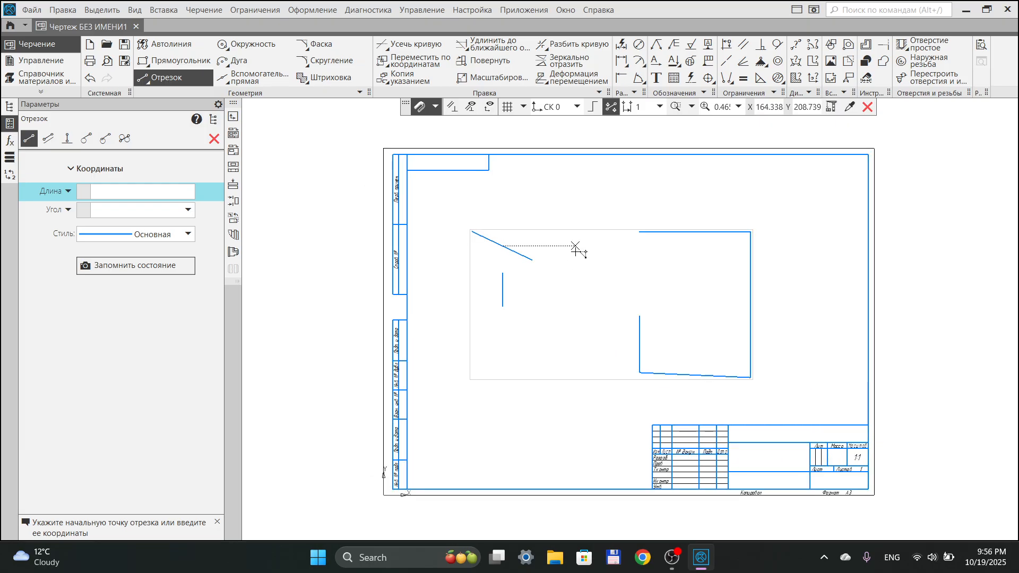
scroll(576, 248, up, 1)
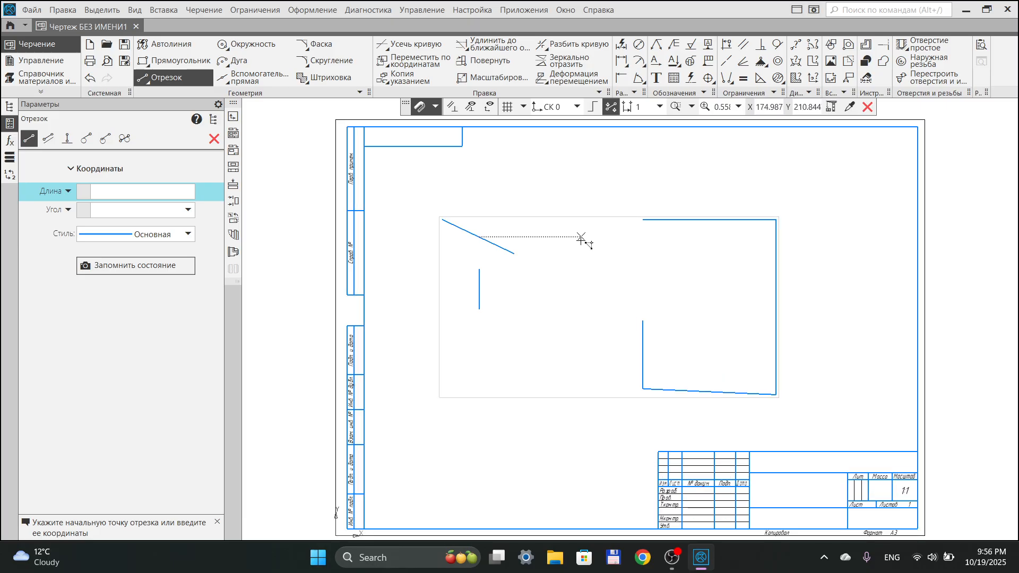
scroll(582, 238, down, 3)
click(380, 264)
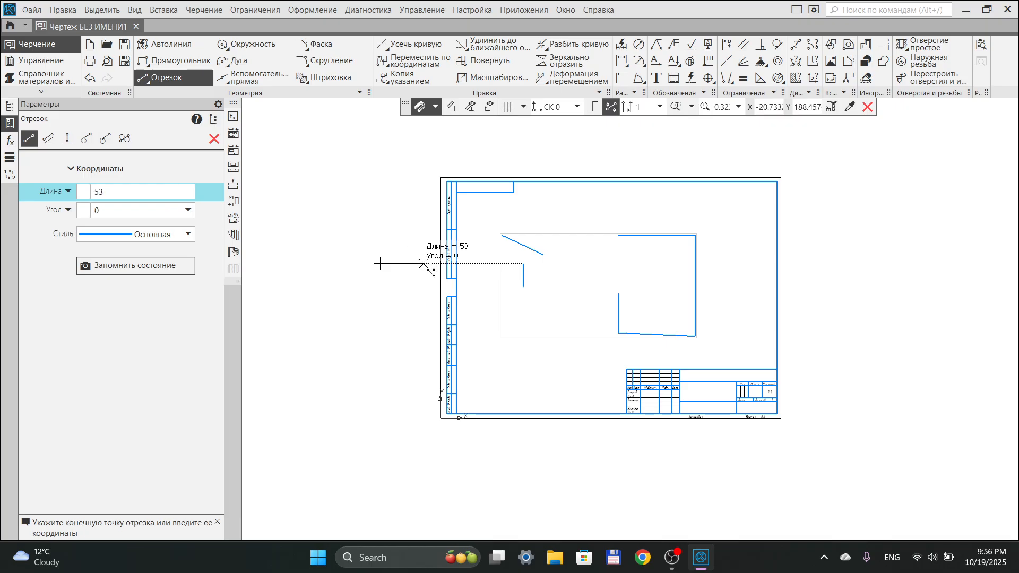
click(543, 264)
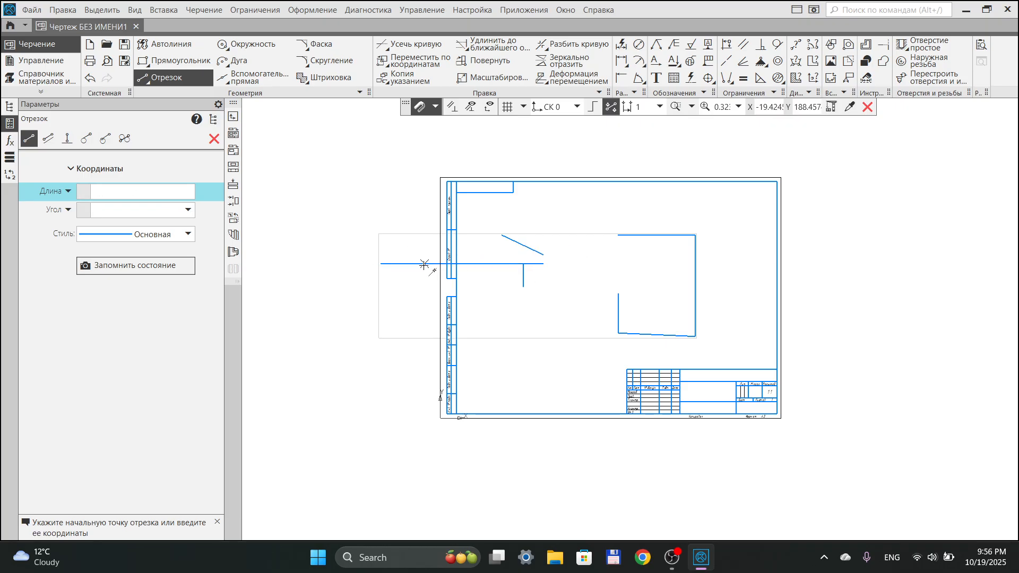
click(569, 152)
click(569, 264)
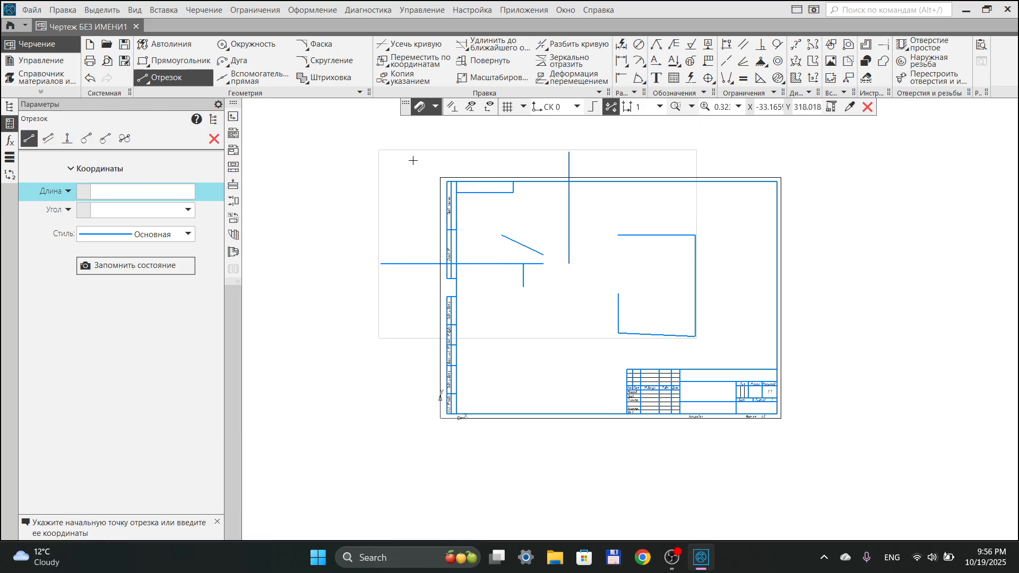
Draw a horizontal segment crossing the sheet's right edge and a vertical segment crossing its bottom edge, both ending outside the sheet
click(650, 286)
click(816, 286)
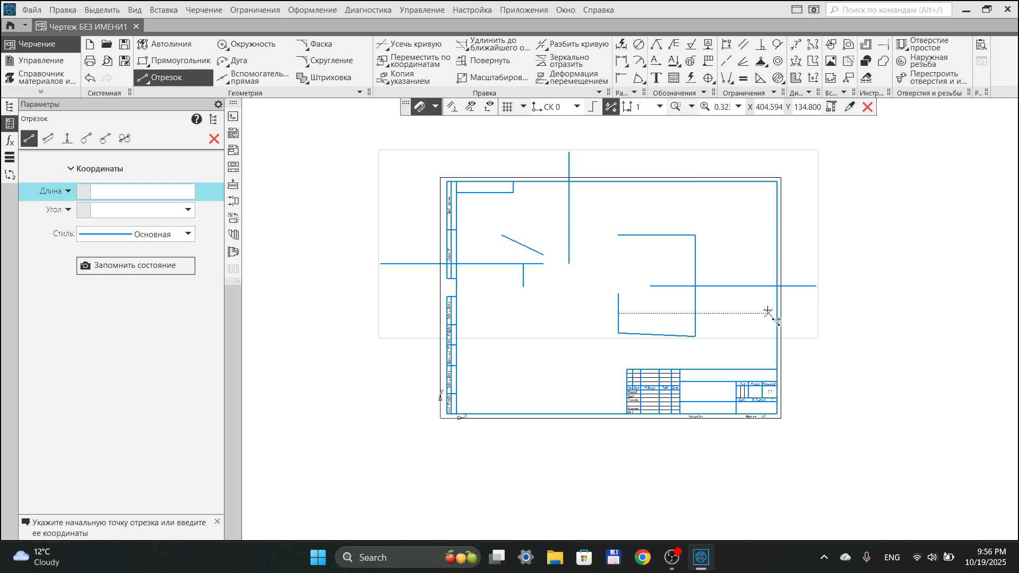
click(578, 314)
click(578, 446)
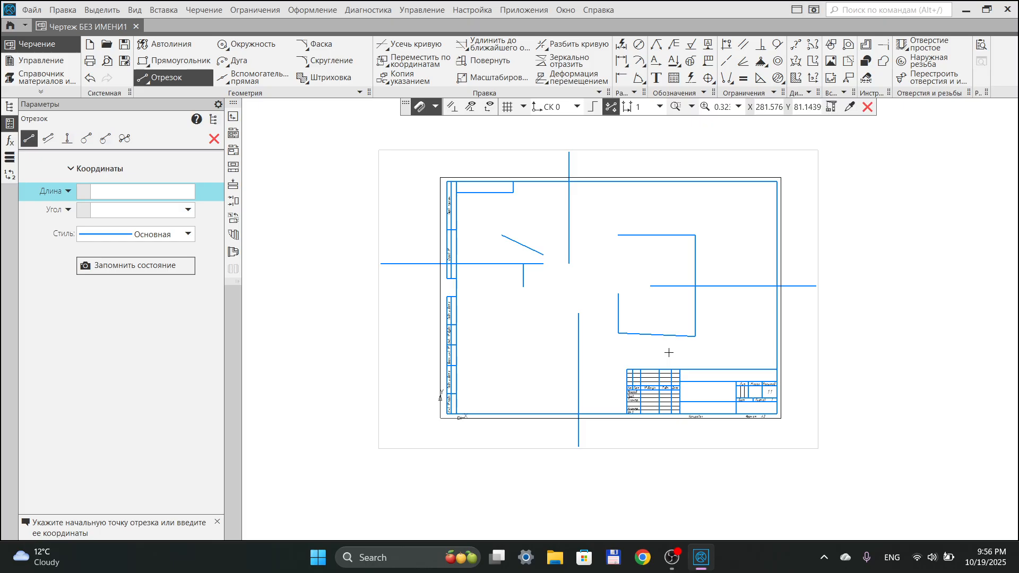
scroll(669, 353, up, 2)
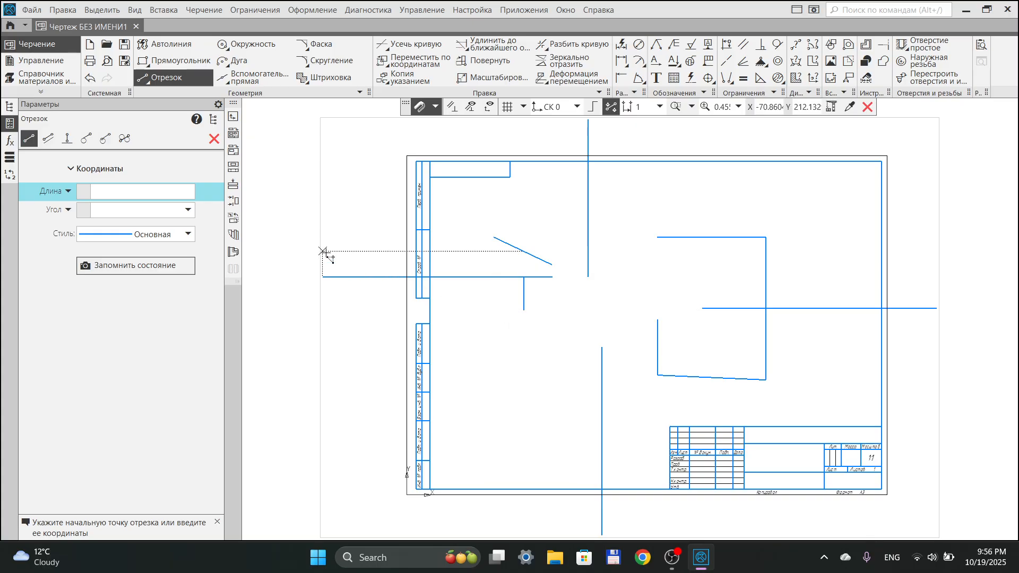
Undo the four segments crossing the sheet edges and the inclined segment drawn before them, and leave the Segment command
scroll(329, 258, down, 2)
key(ctrl+z)
key(ctrl+z)
key(ctrl+z)
key(ctrl+z)
key(ctrl+z)
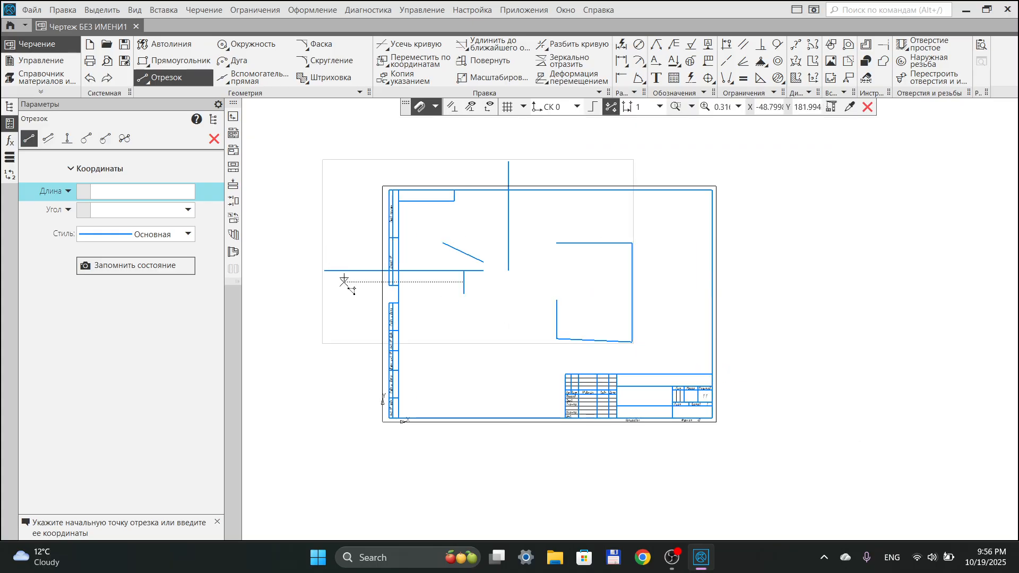
key(ctrl+z)
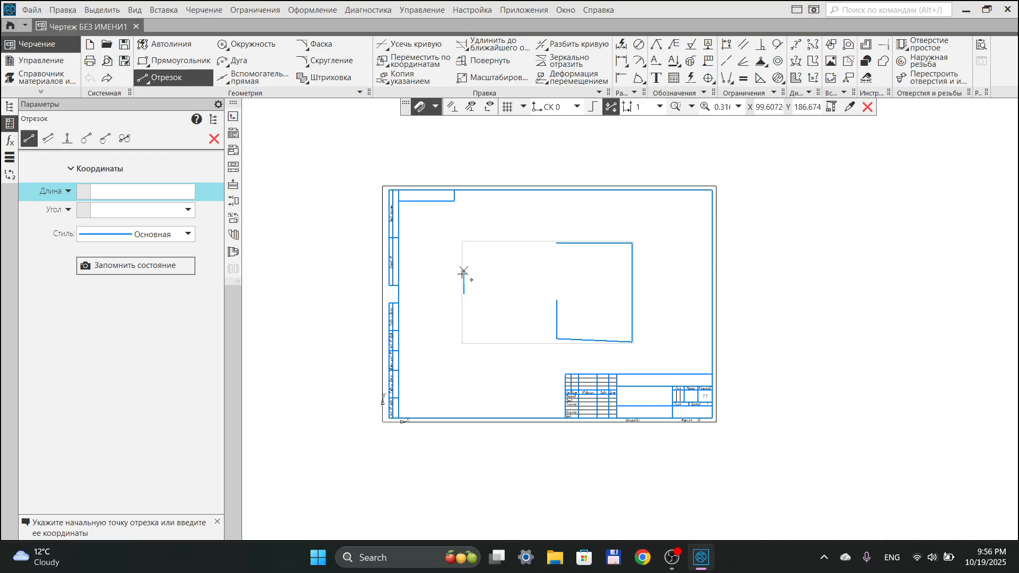
key(Escape)
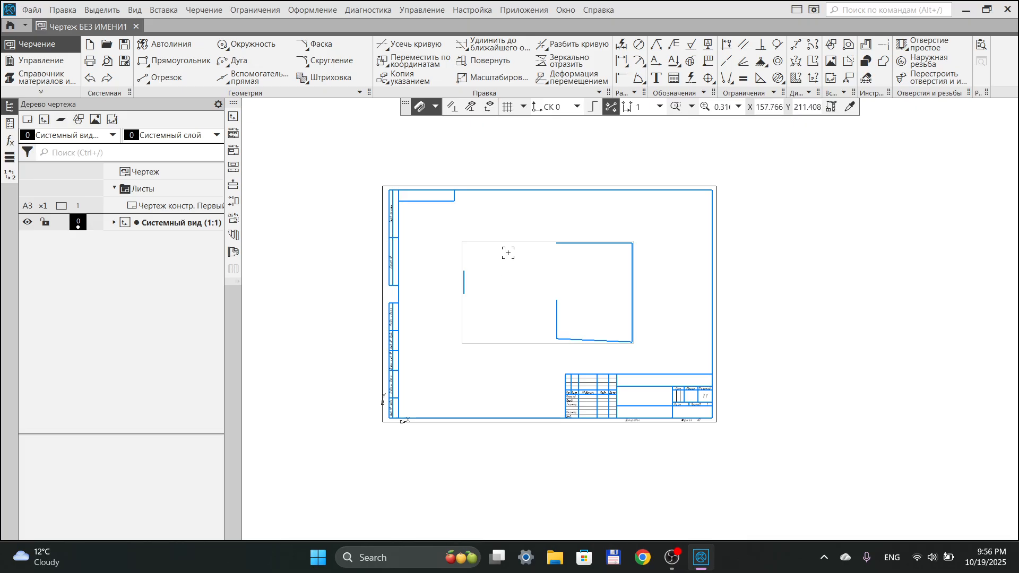
Delete the system view by its frame, together with all the segments it contains
click(509, 241)
key(Delete)
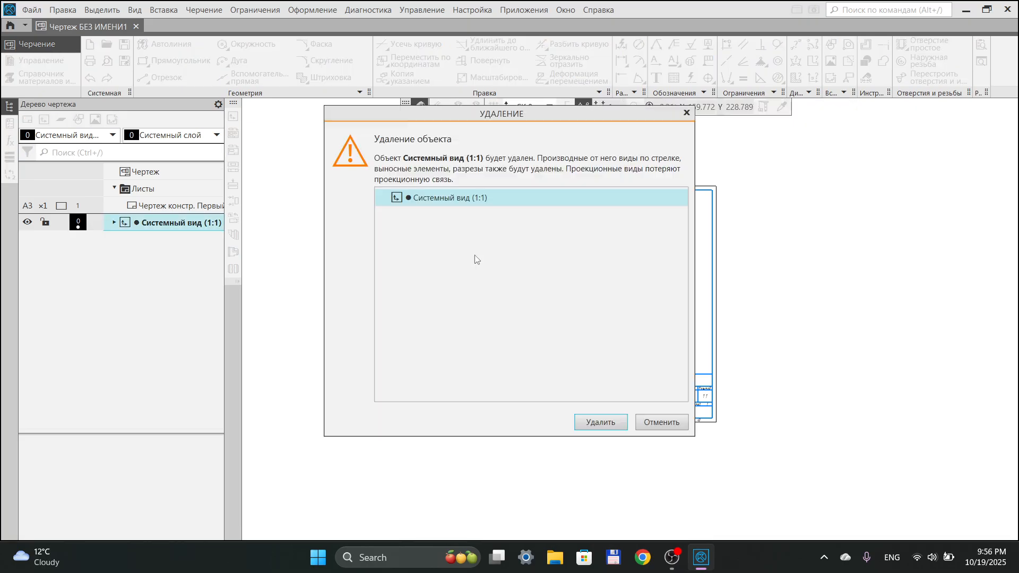
key(Return)
Draw a rectangle by two opposite corners near the middle of the sheet, leave the command and delete the rectangle
middle_drag(410, 228, 428, 242)
scroll(274, 171, up, 3)
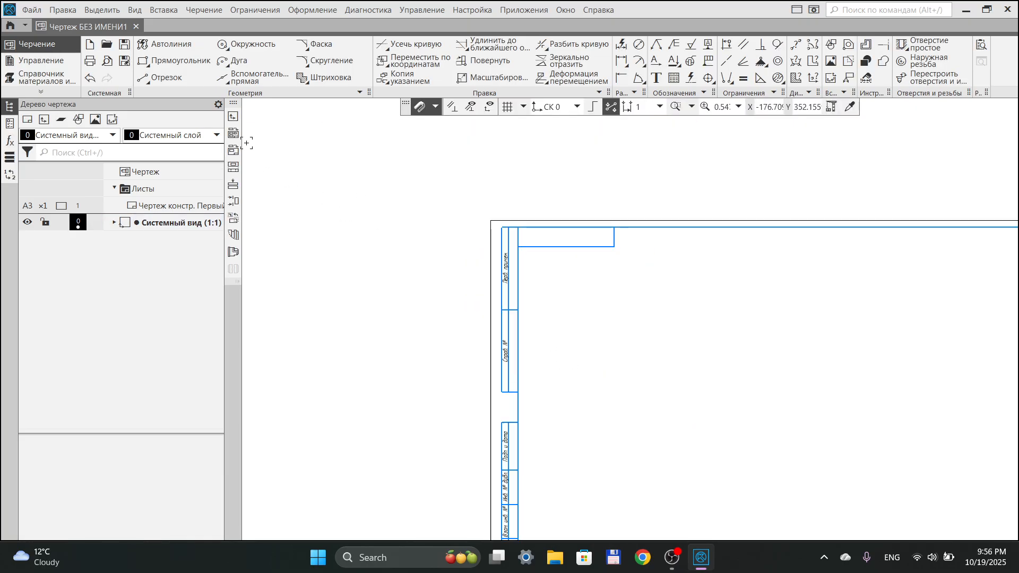
click(171, 64)
middle_drag(653, 362, 468, 286)
click(486, 283)
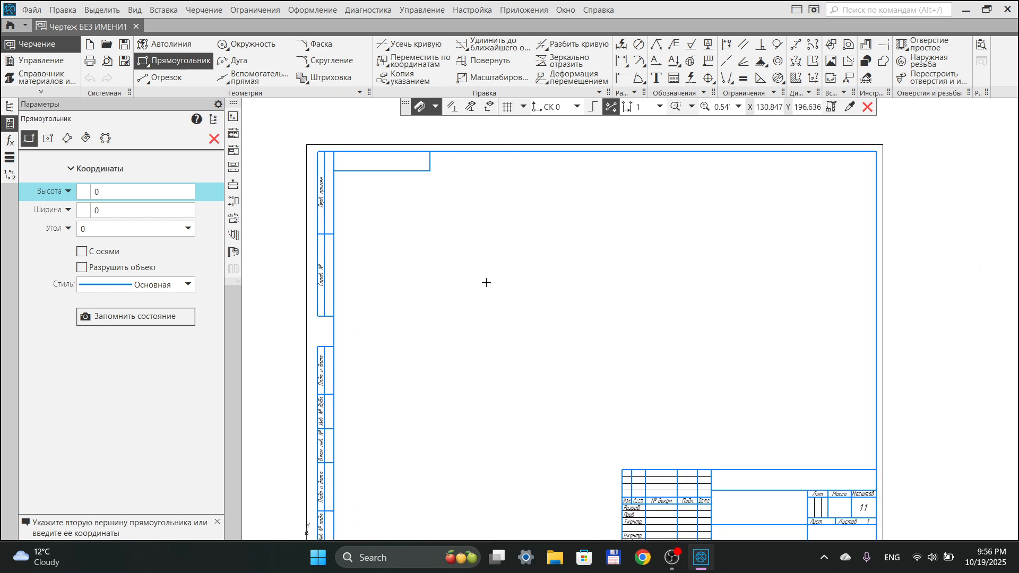
click(677, 367)
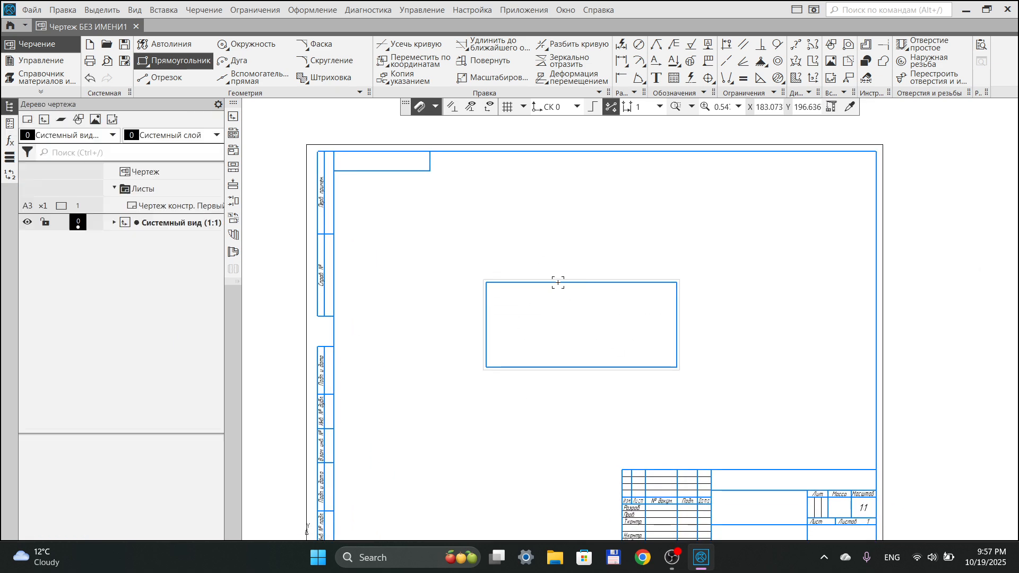
key(Escape)
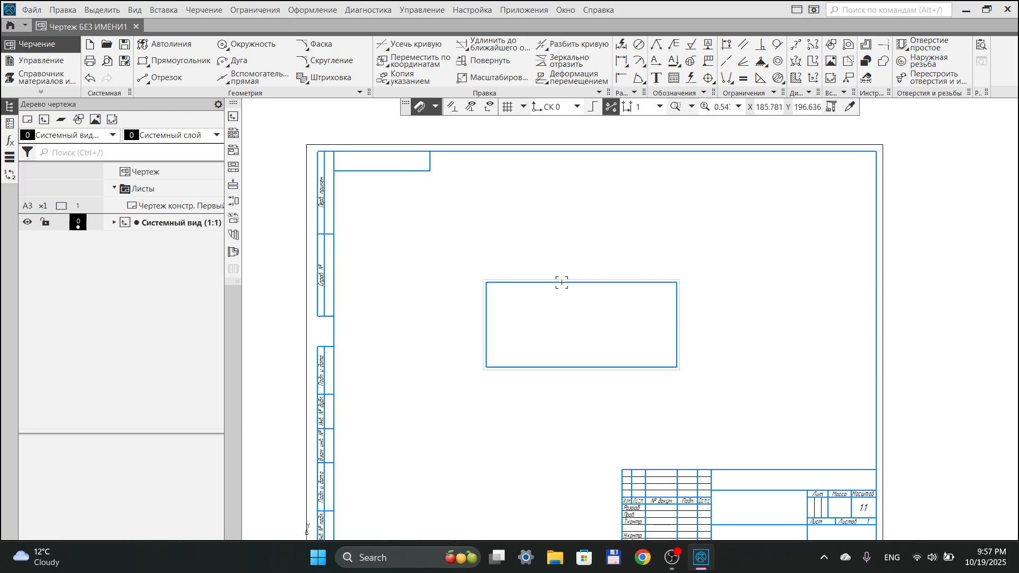
click(563, 283)
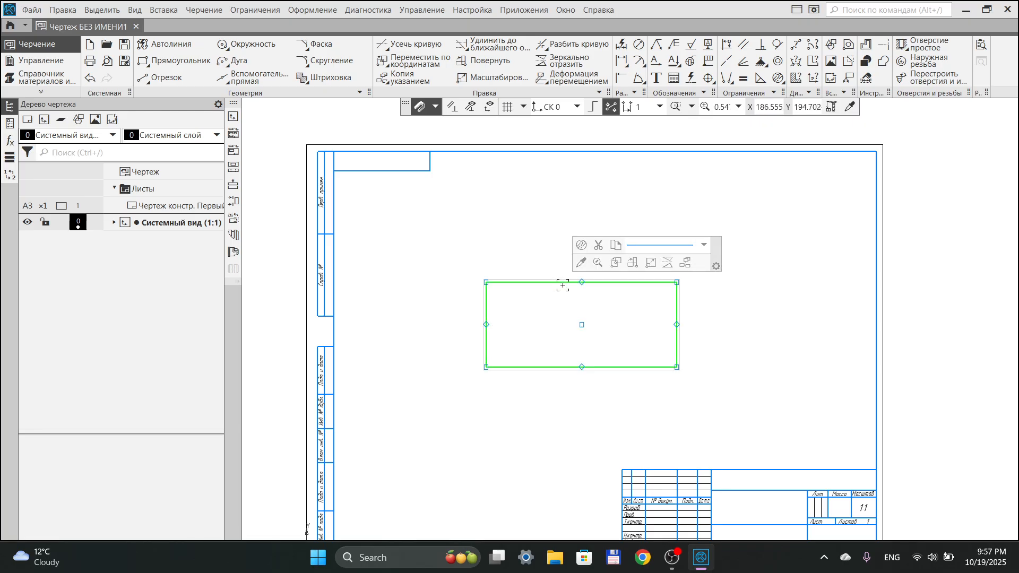
key(Delete)
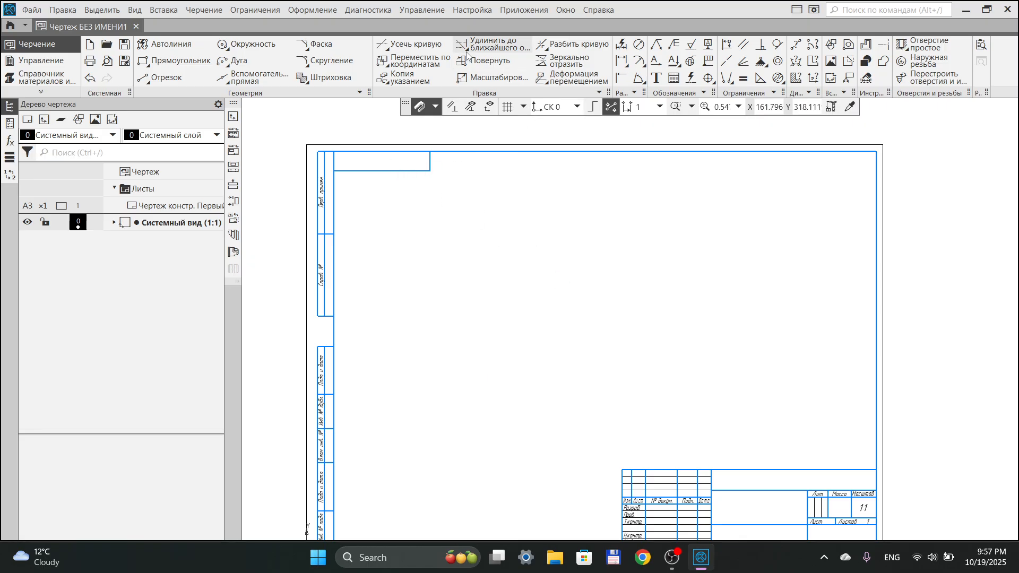
Draw a large freehand circle by centre and a point on it in the middle of the sheet, and undo it
click(259, 47)
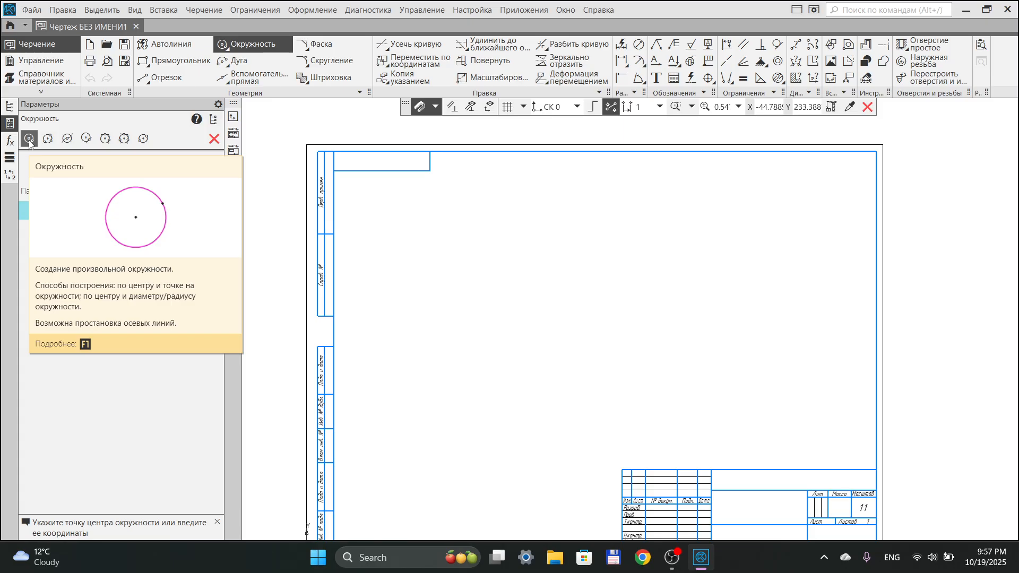
click(239, 46)
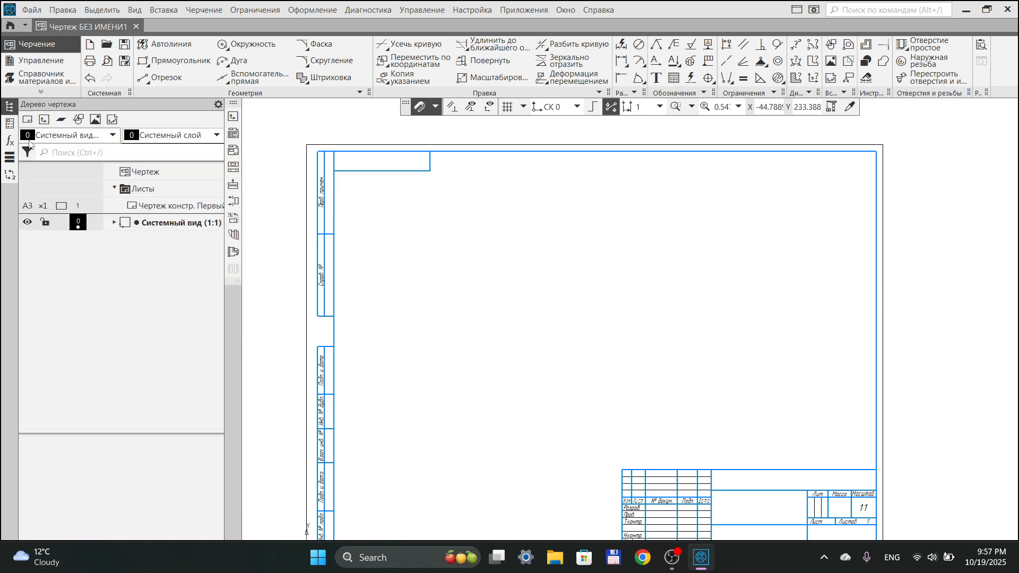
click(238, 47)
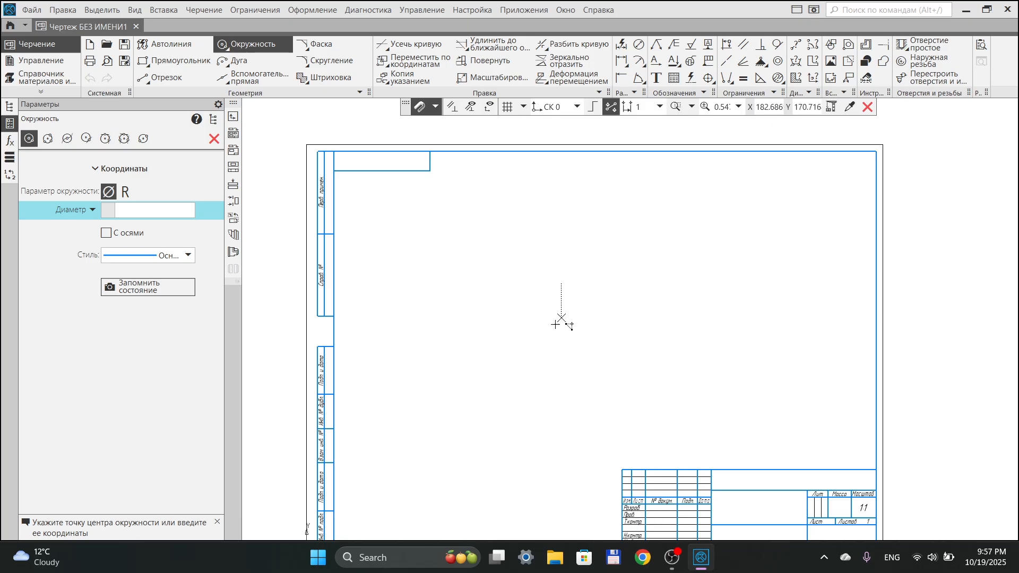
click(562, 333)
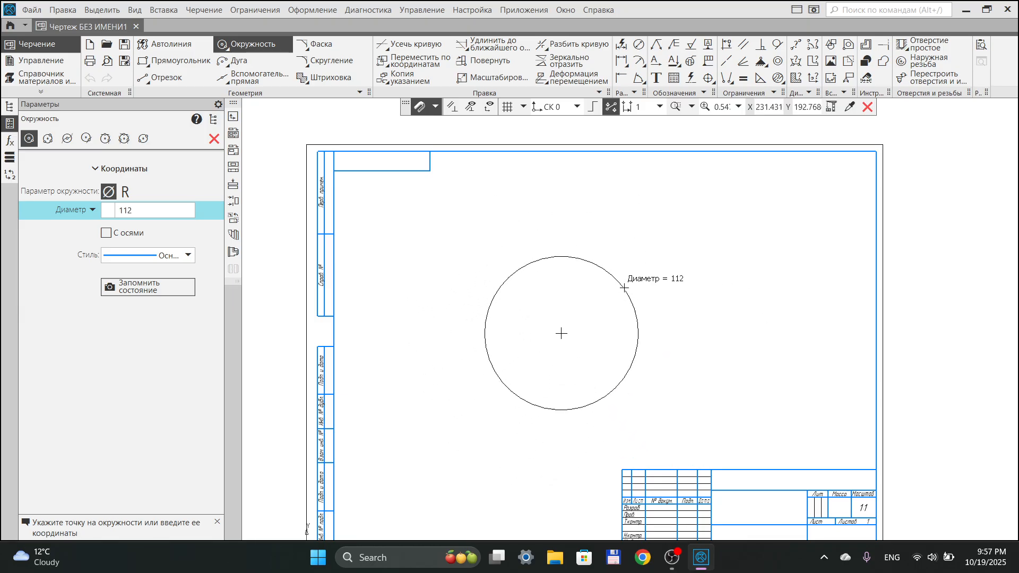
click(721, 285)
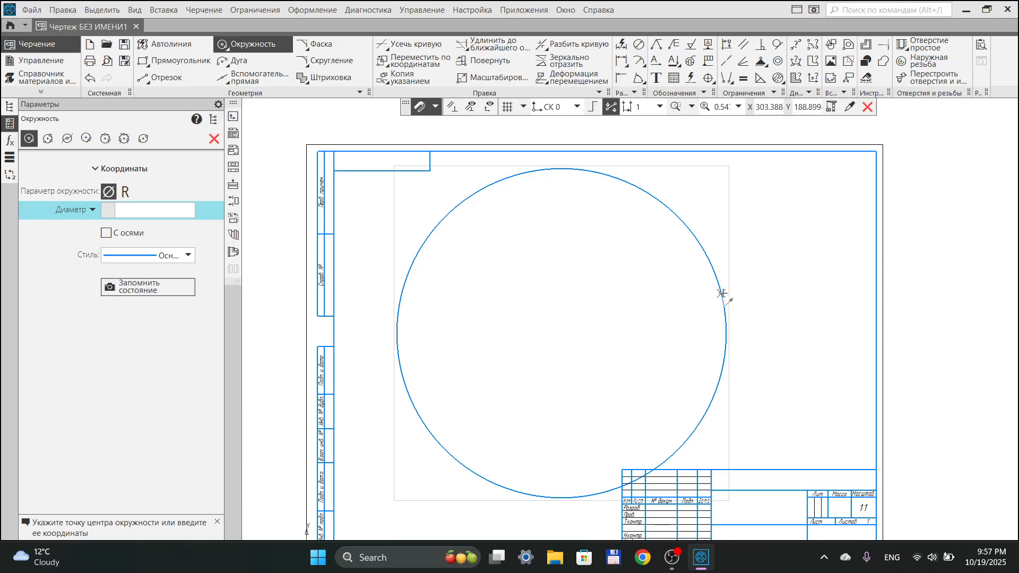
key(ctrl+z)
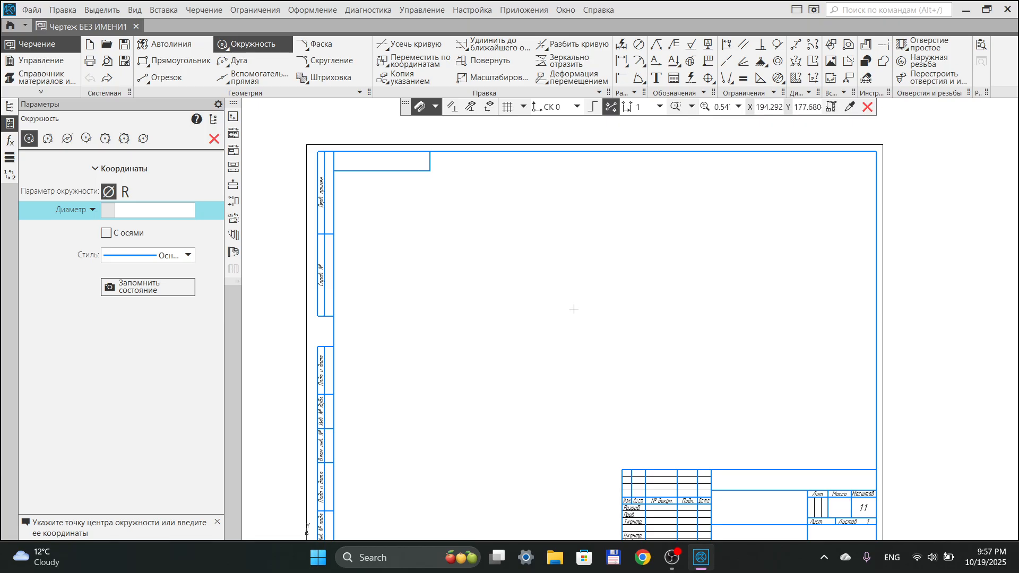
Draw a circle centred near the middle of the sheet, defined by a radius of 137.2, and leave the Circle command
click(557, 309)
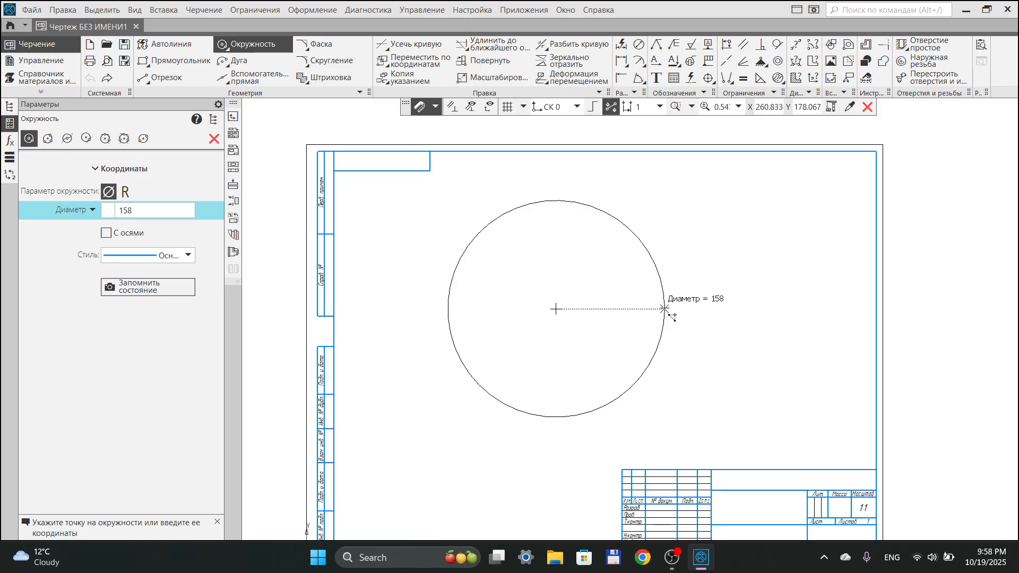
click(126, 193)
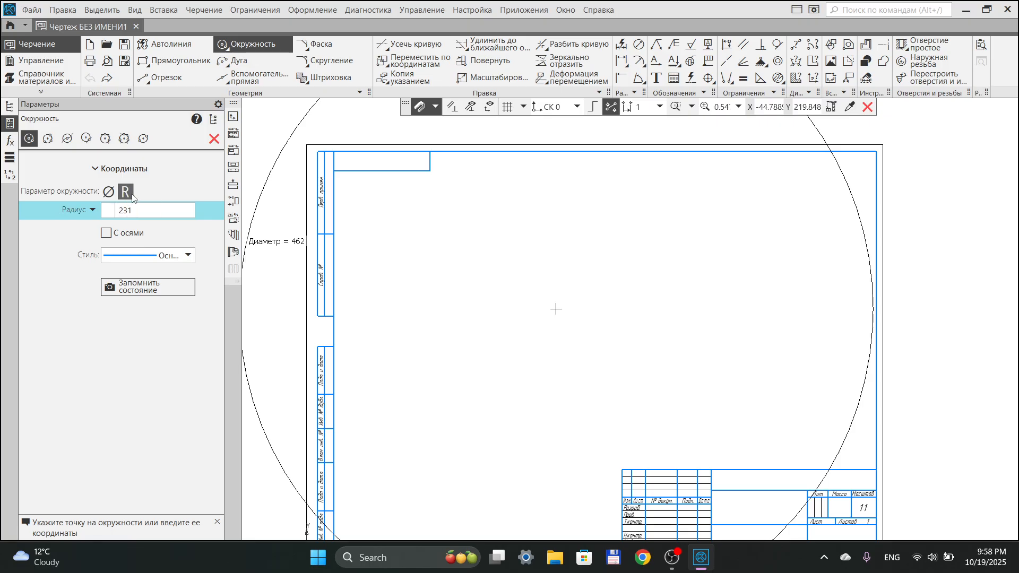
click(109, 192)
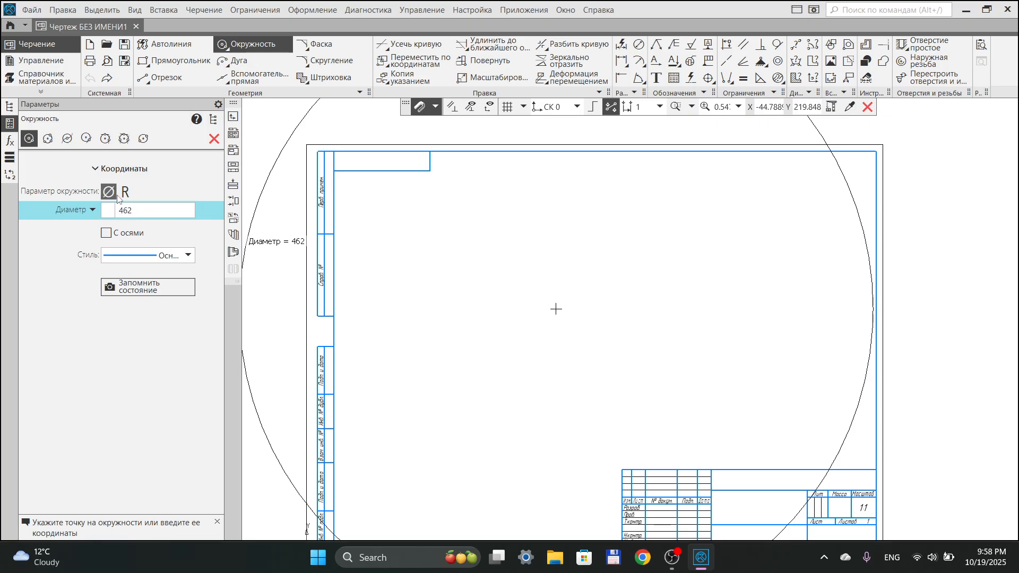
click(126, 194)
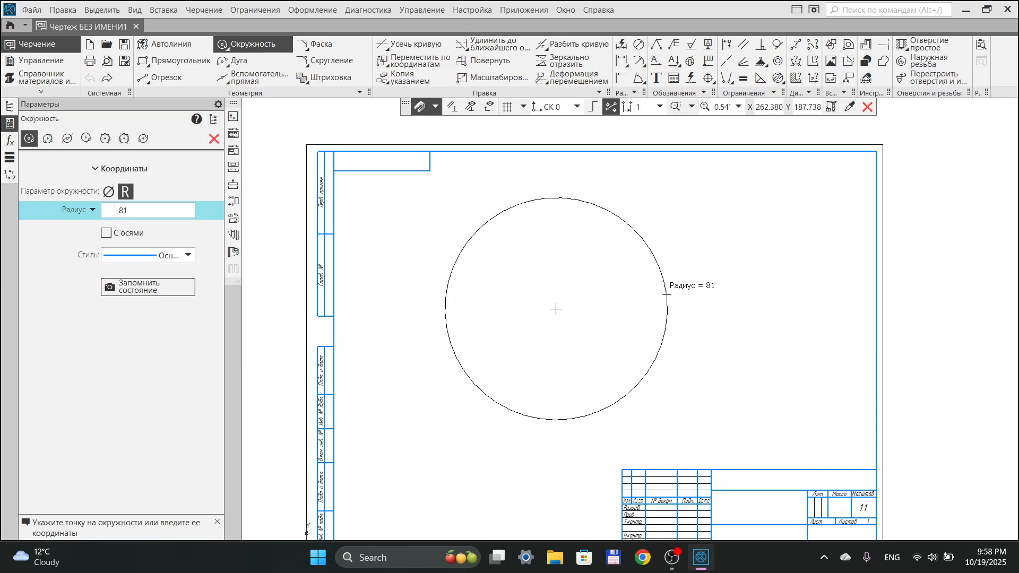
text(1)
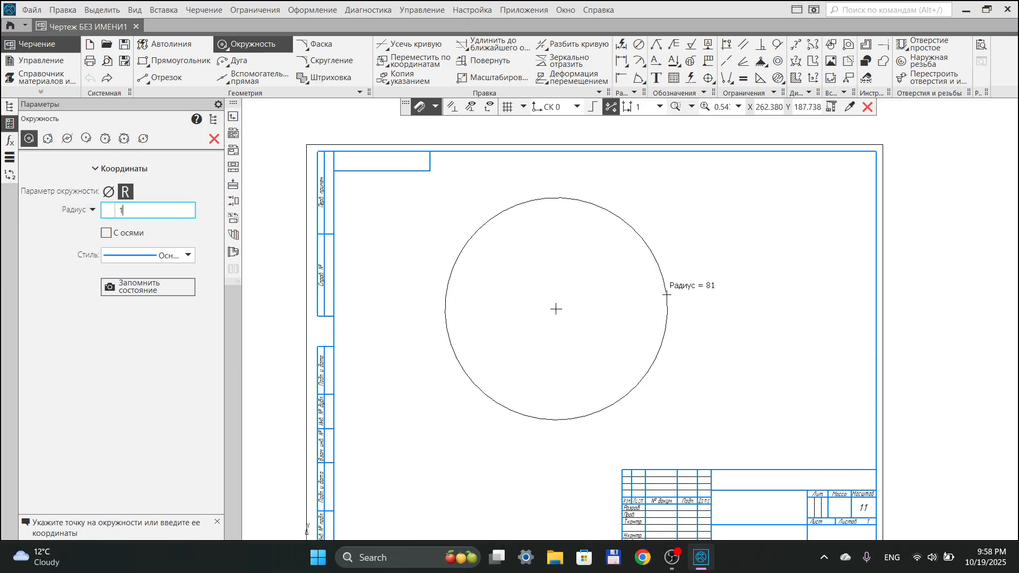
text(37.2)
key(Return)
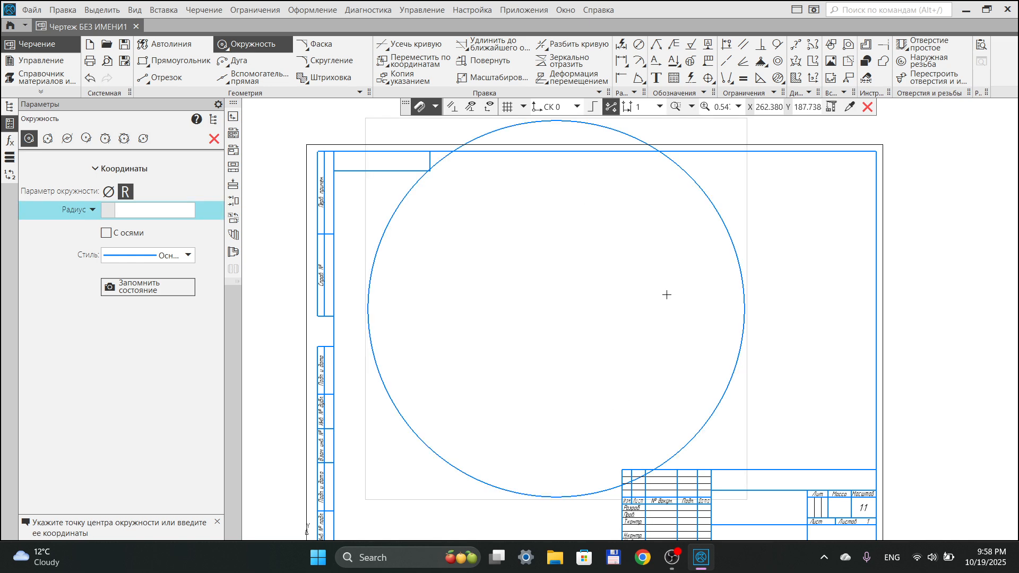
key(Escape)
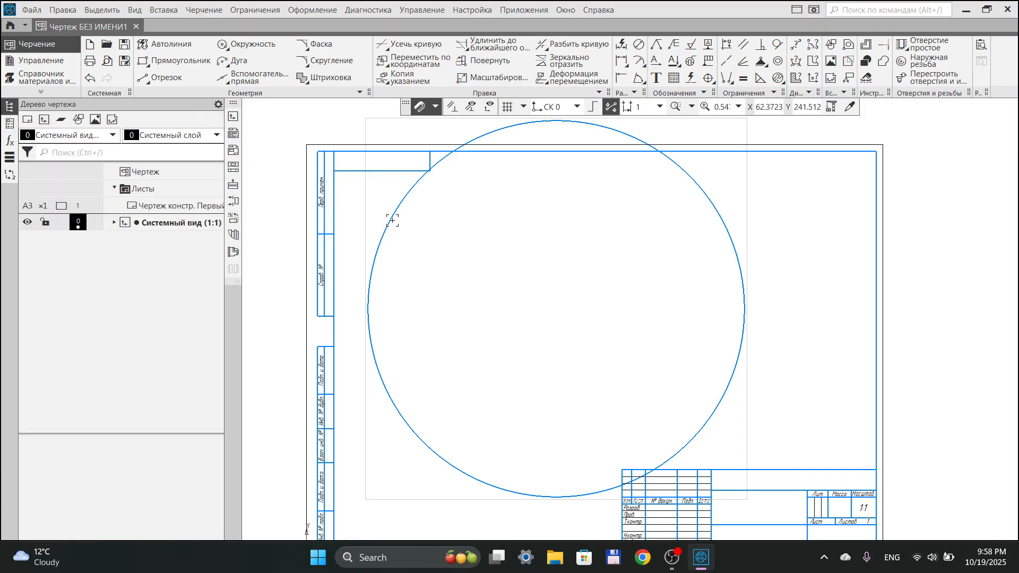
Open the large circle's parameters, switch its size definition between diameter and radius, and close the editing without applying
double_click(392, 220)
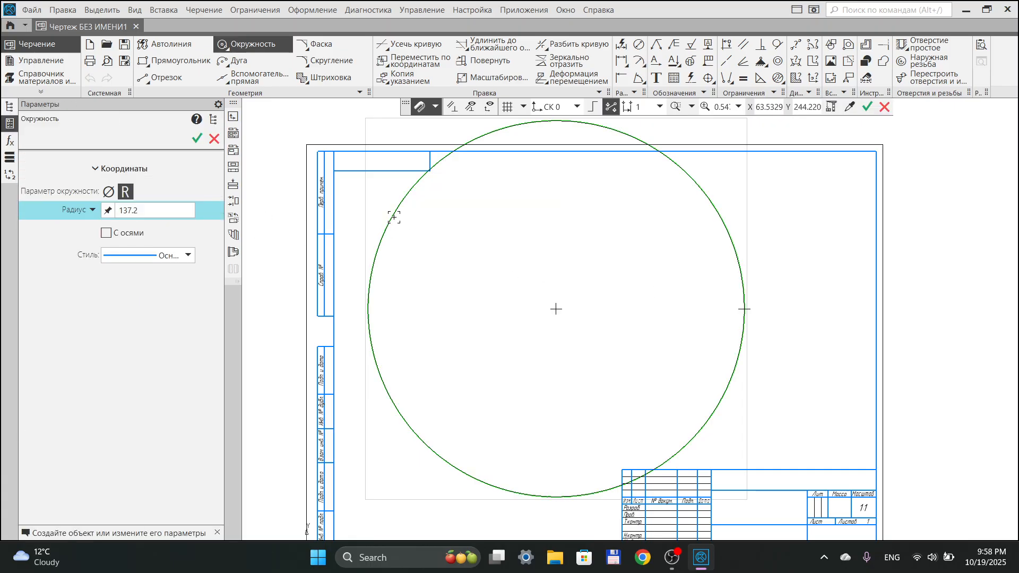
click(109, 192)
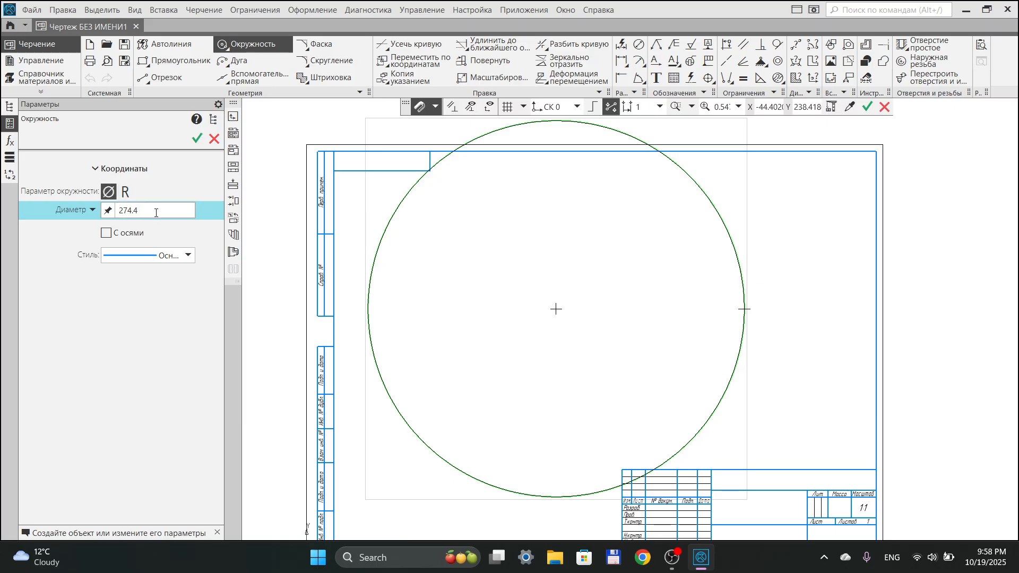
click(126, 191)
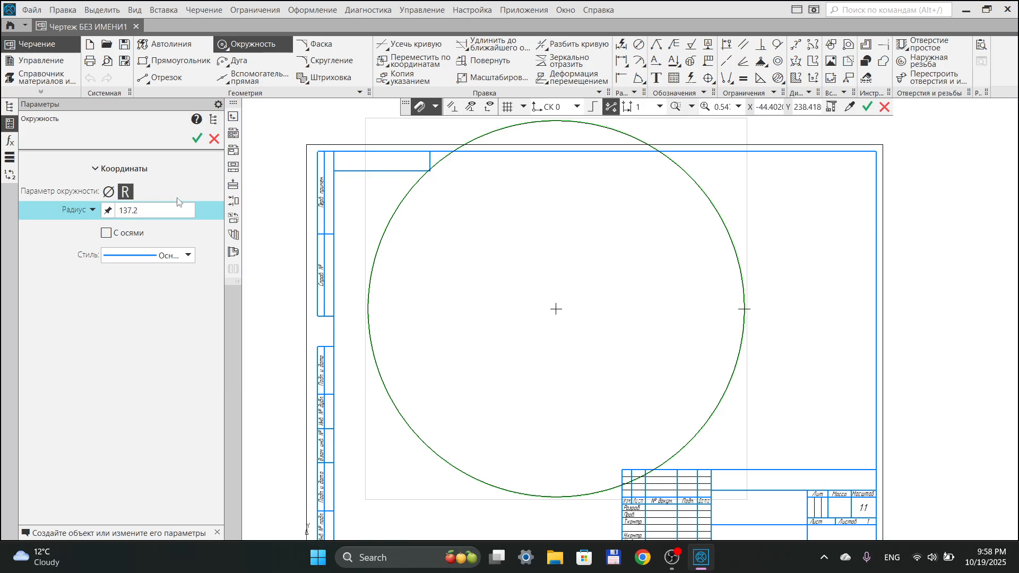
click(109, 192)
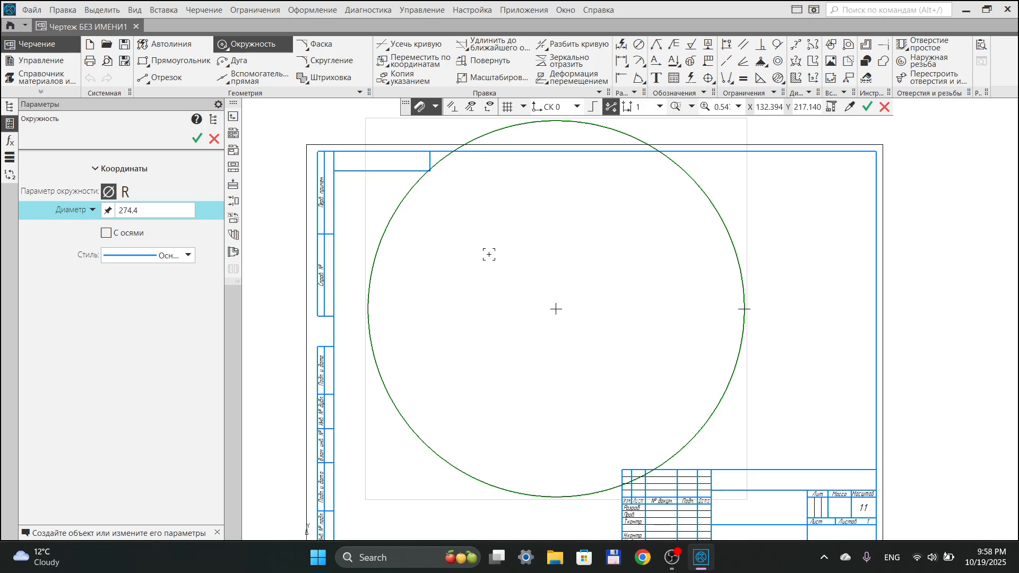
click(214, 139)
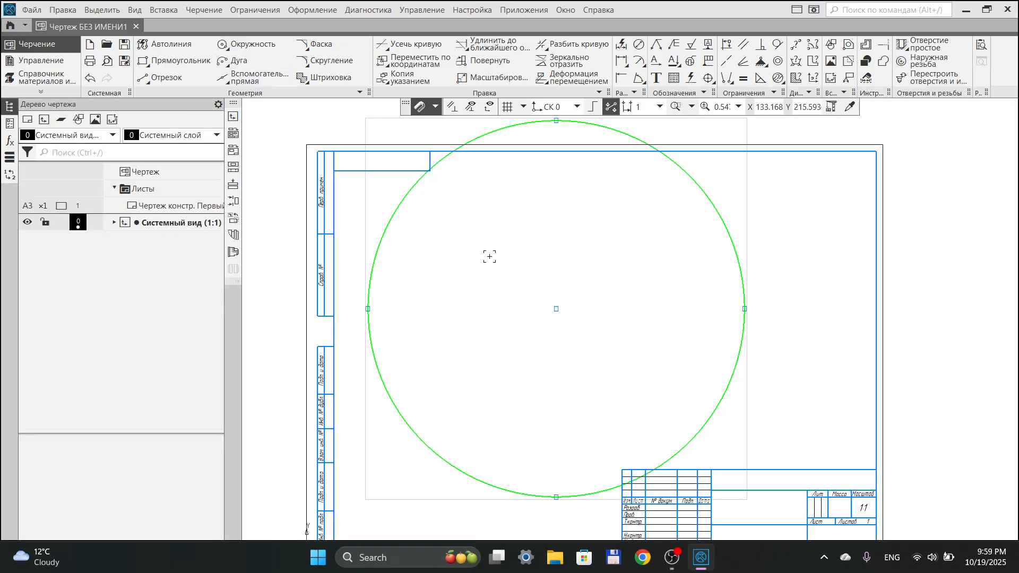
Draw a circle through three free points in the middle of the sheet, about 156 mm in diameter, and undo it
click(245, 44)
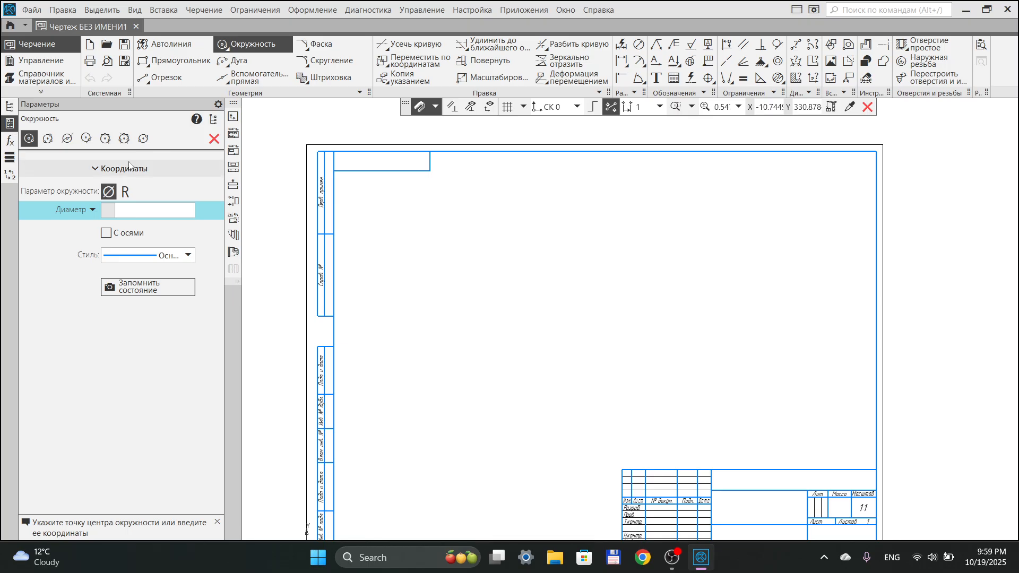
click(49, 140)
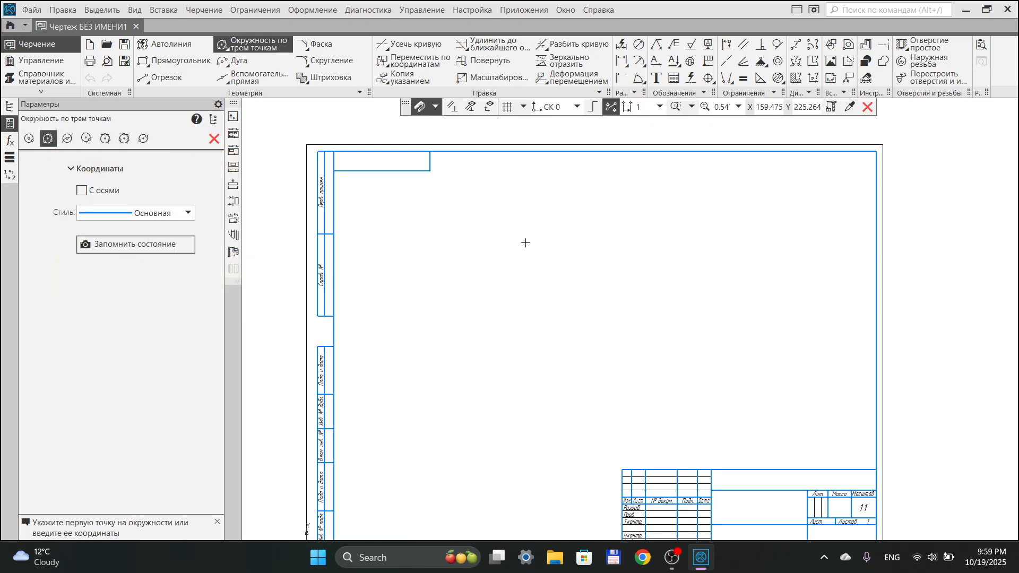
click(579, 218)
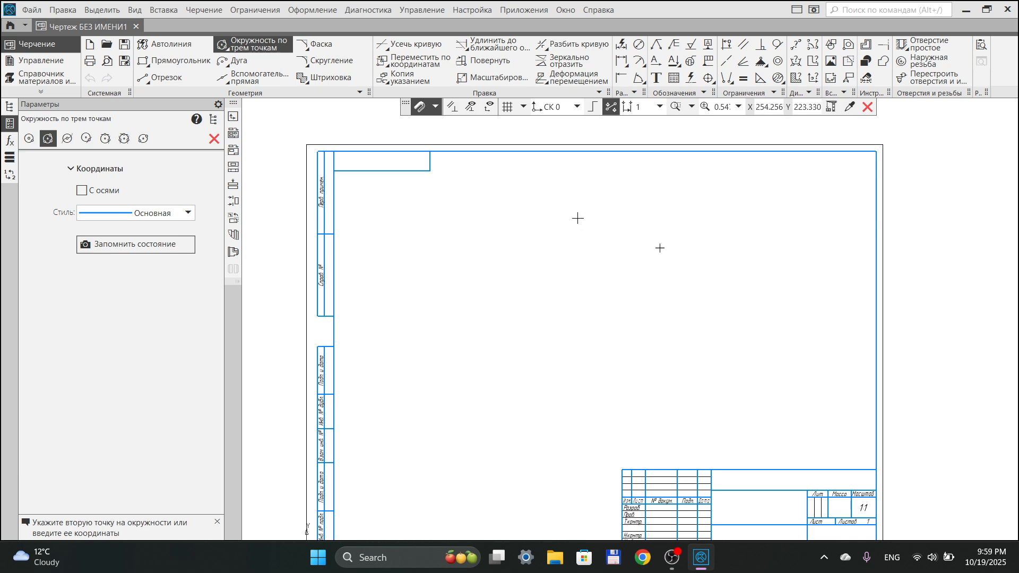
click(717, 336)
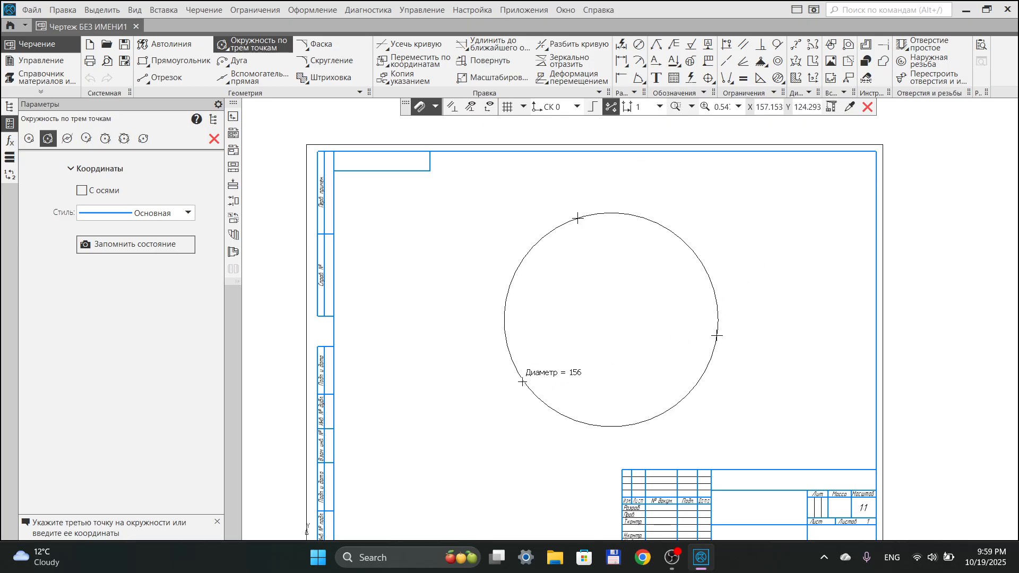
click(522, 382)
key(ctrl+z)
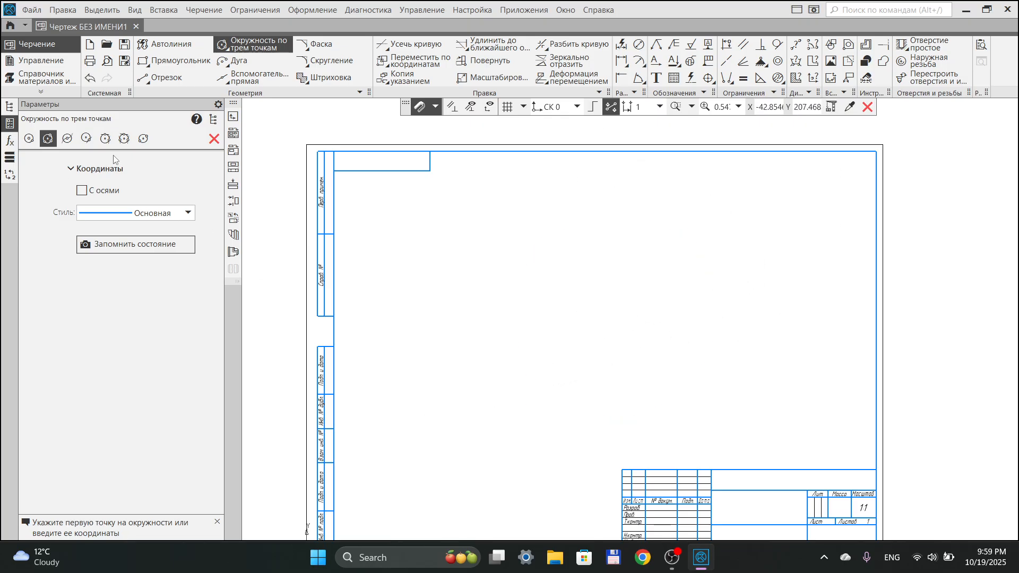
Draw a circle about 80 mm in diameter by its centre near the sheet's upper-left corner, and a steep segment right of the sheet's middle
click(28, 138)
click(452, 204)
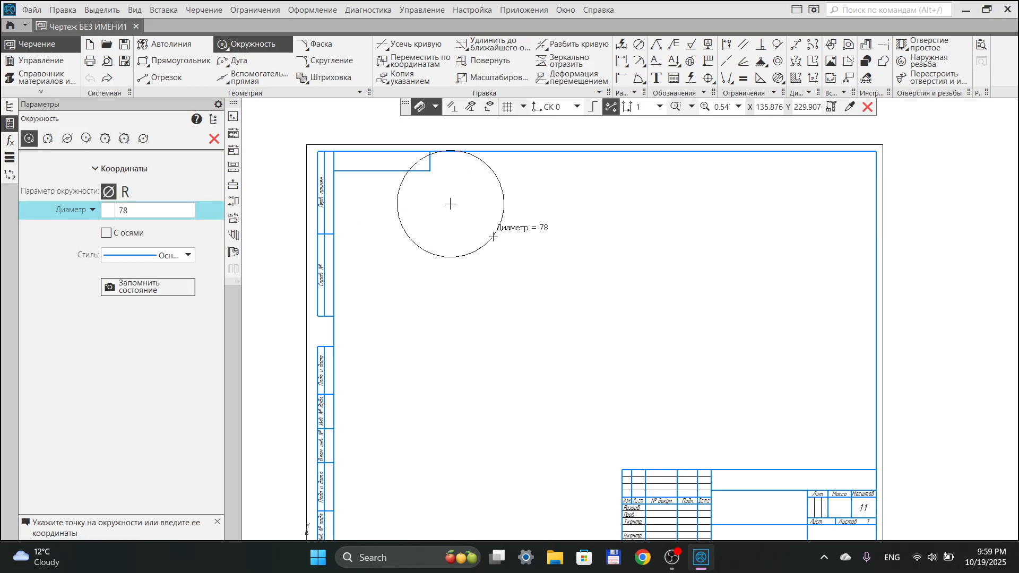
click(496, 234)
click(161, 80)
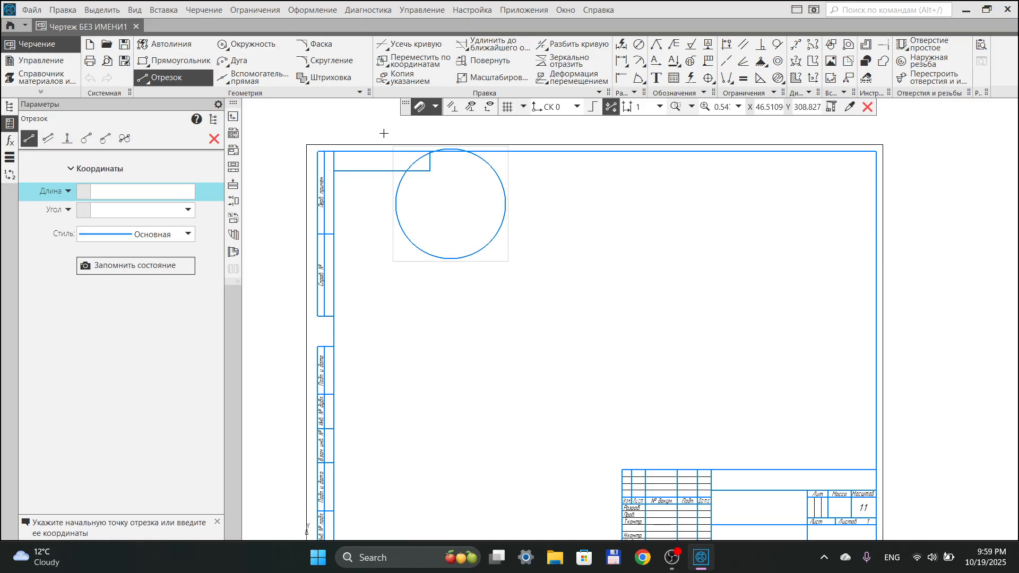
click(696, 222)
click(677, 339)
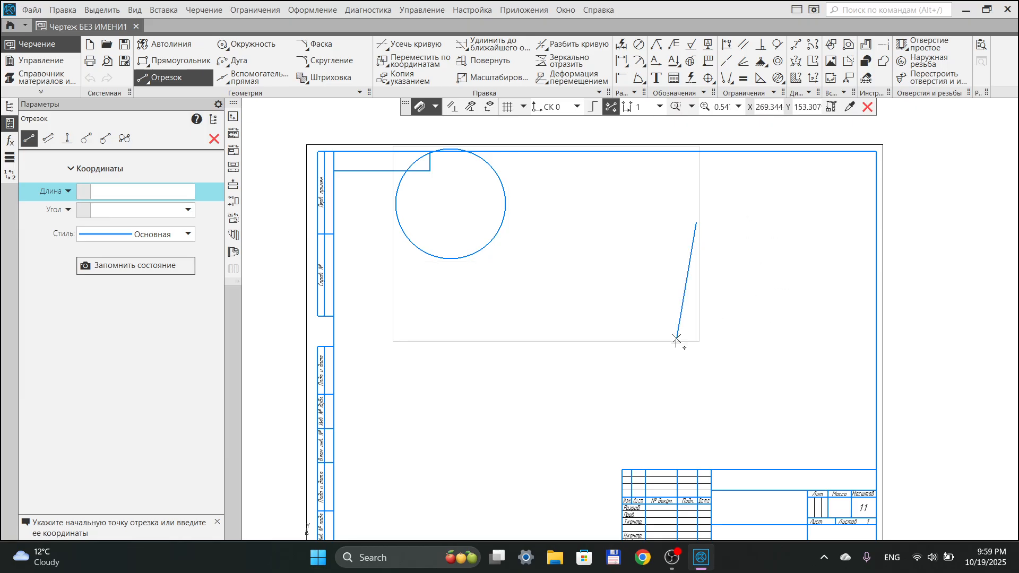
click(172, 62)
click(436, 362)
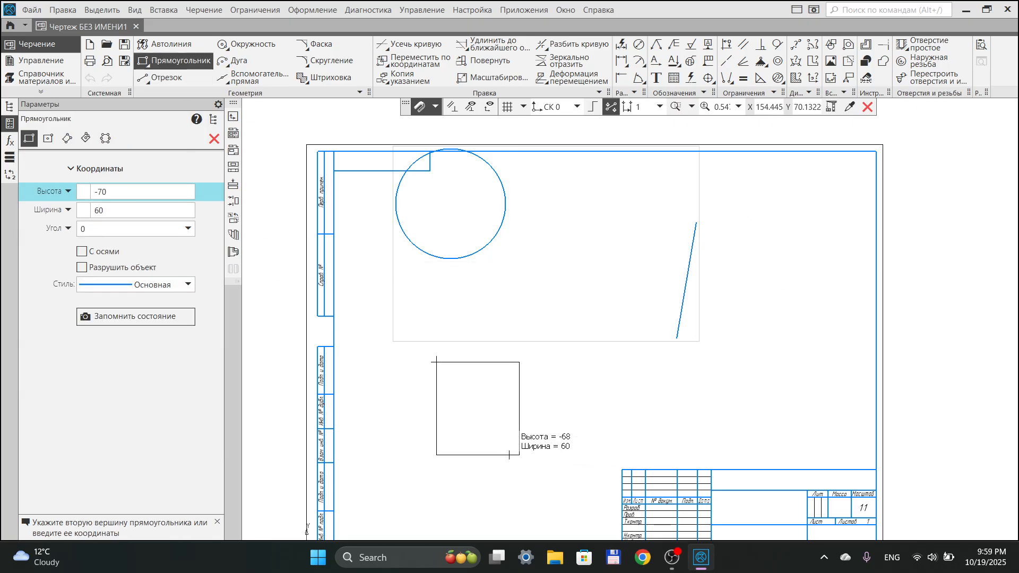
click(48, 138)
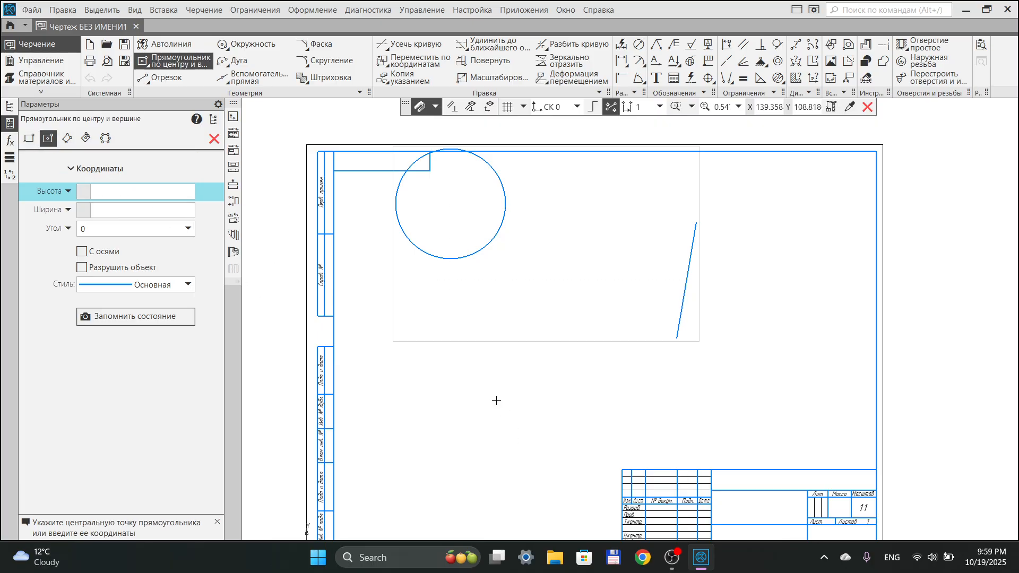
click(430, 362)
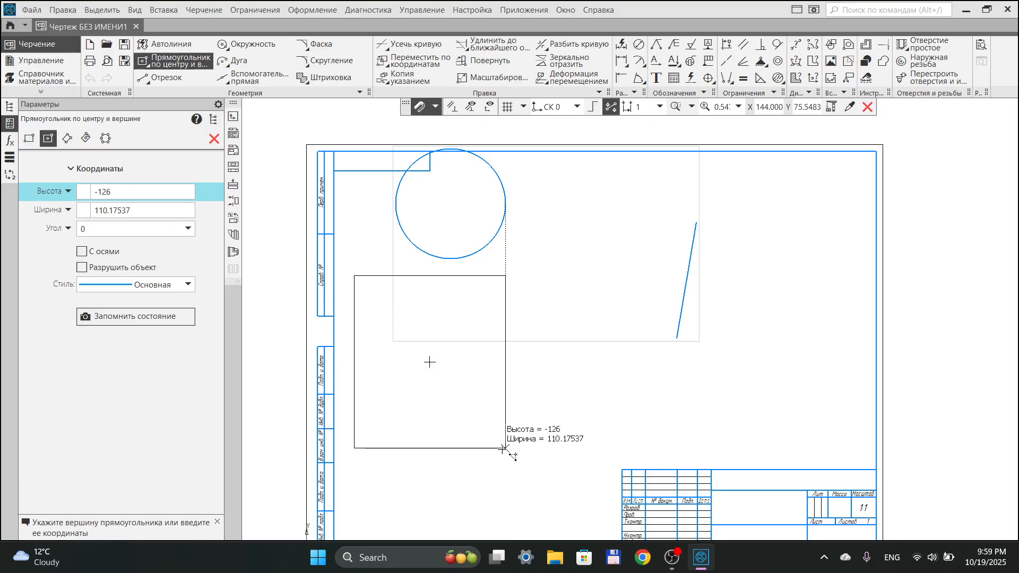
Draw a tilted rectangle by three vertices below the circle, about 109 mm wide at a 325° angle, and leave the command
click(67, 139)
click(430, 338)
click(552, 426)
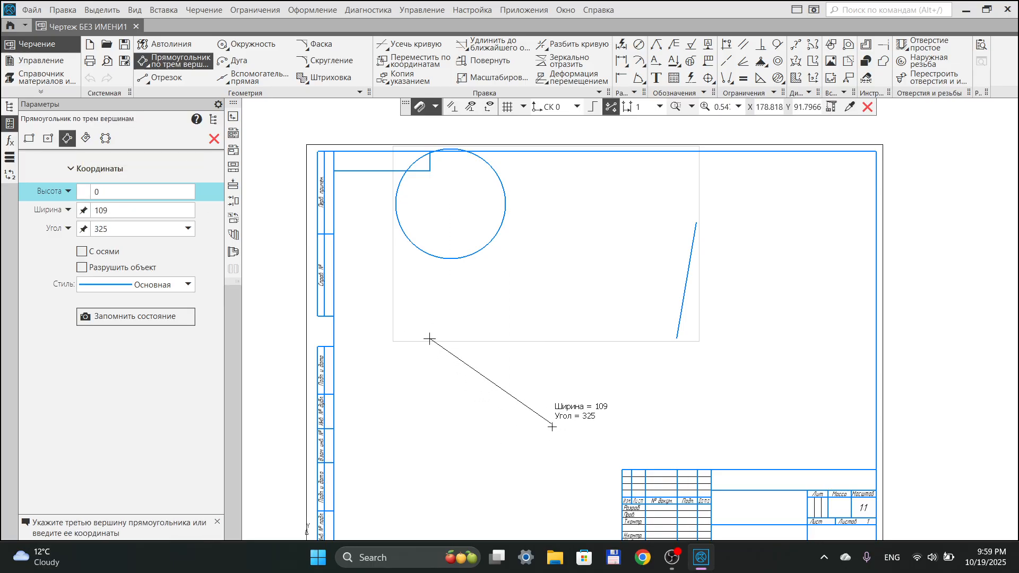
click(504, 493)
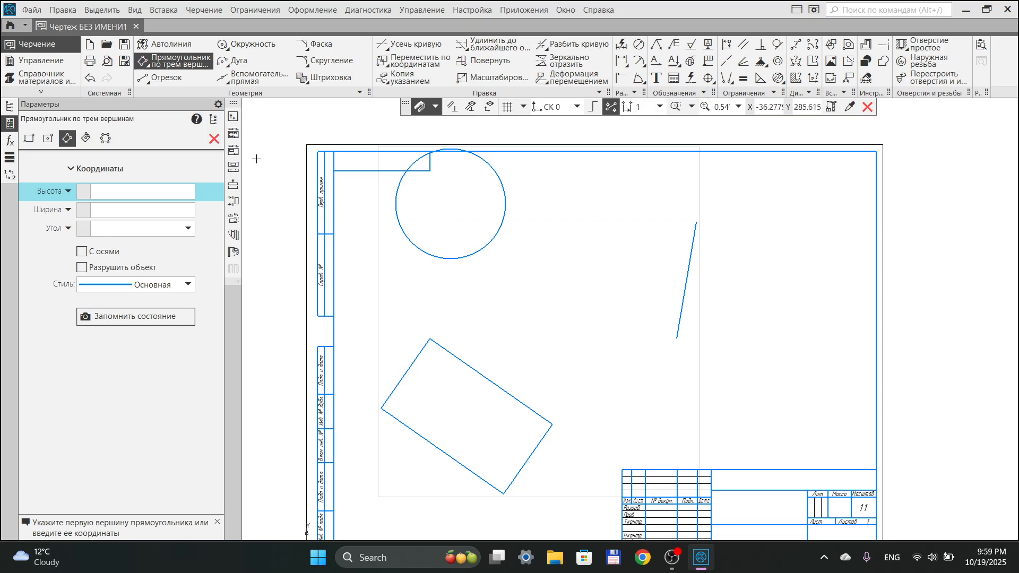
click(214, 138)
Draw a circle by three points lying on the small circle, the steep segment and the rectangle's upper side, and leave the command
click(250, 44)
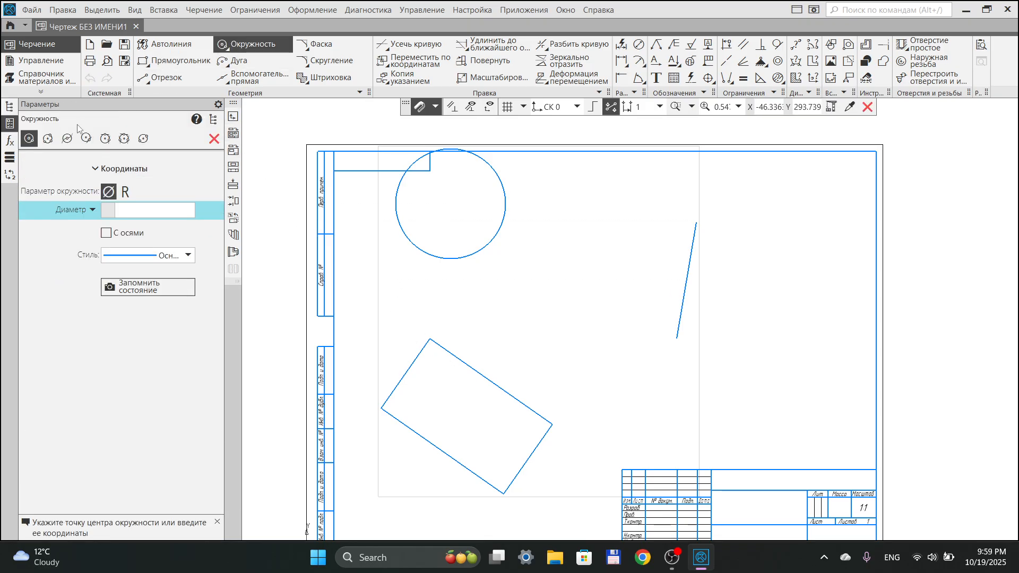
click(48, 138)
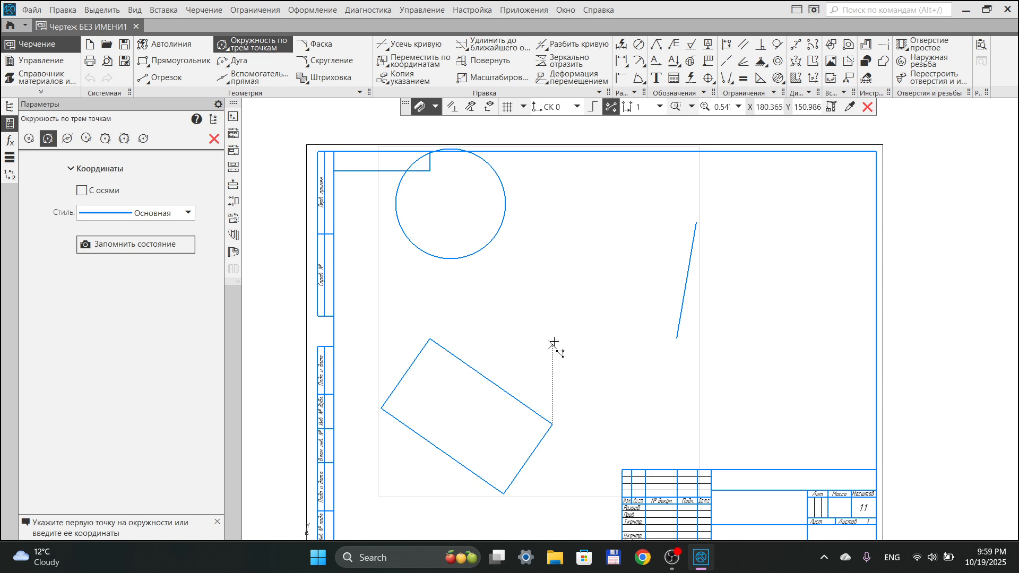
click(505, 213)
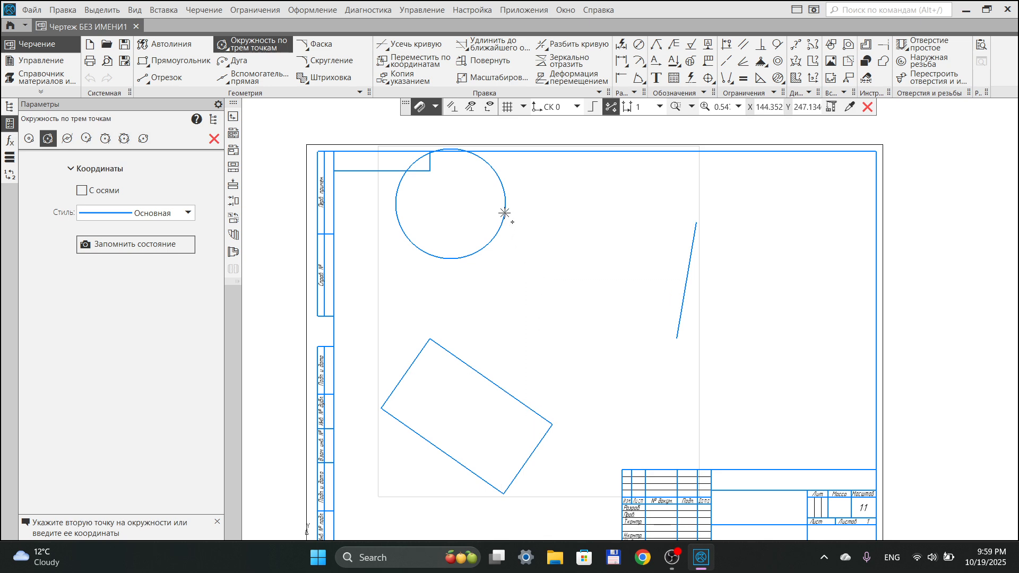
click(688, 270)
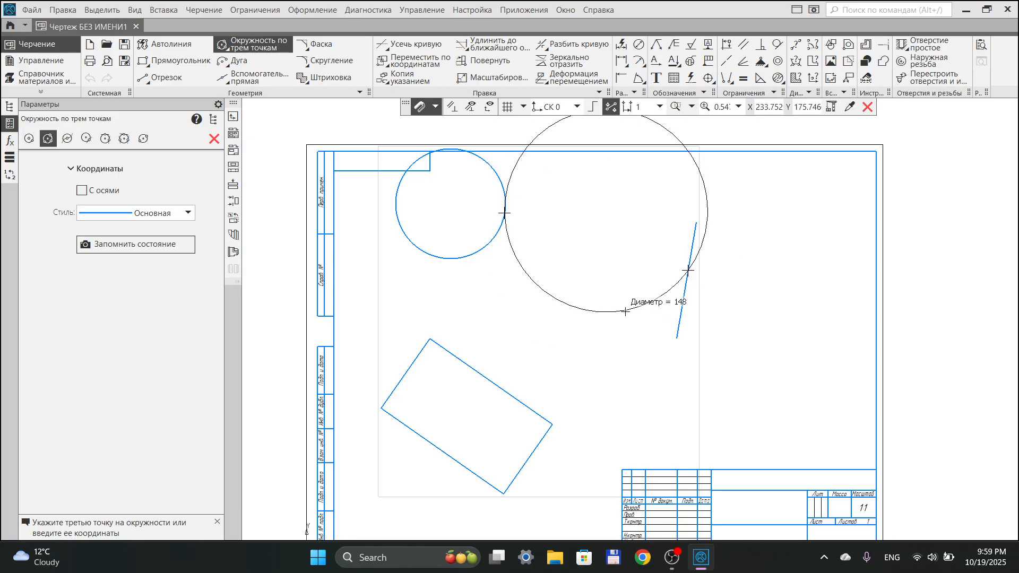
click(492, 381)
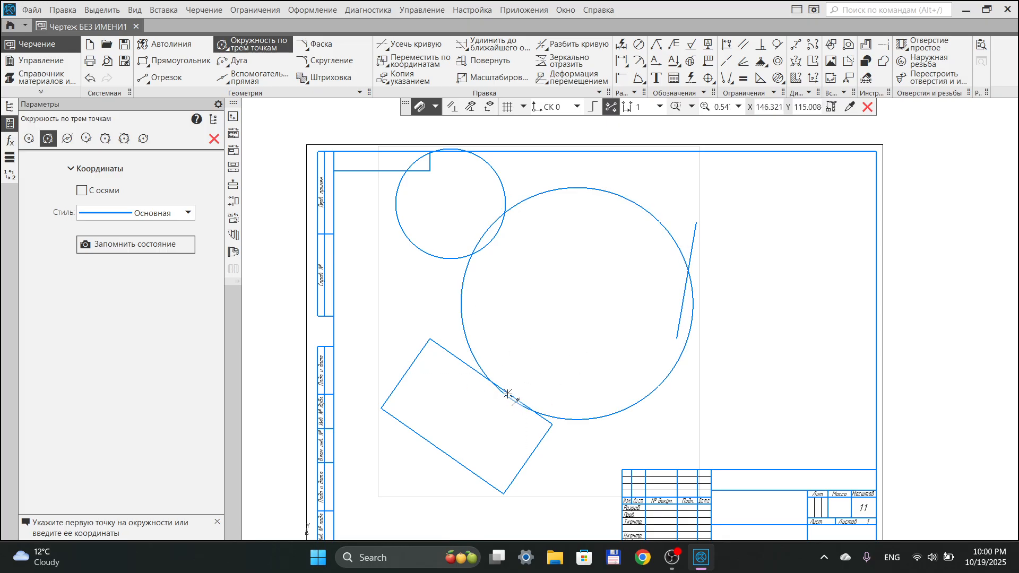
key(Escape)
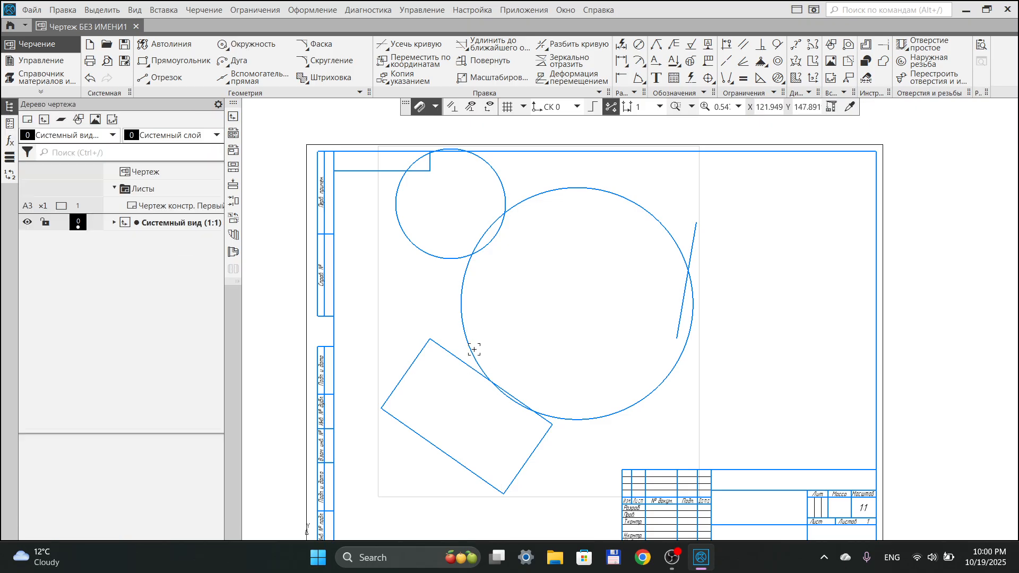
Delete the three-point circle, the small circle, the steep segment and the tilted rectangle
click(464, 343)
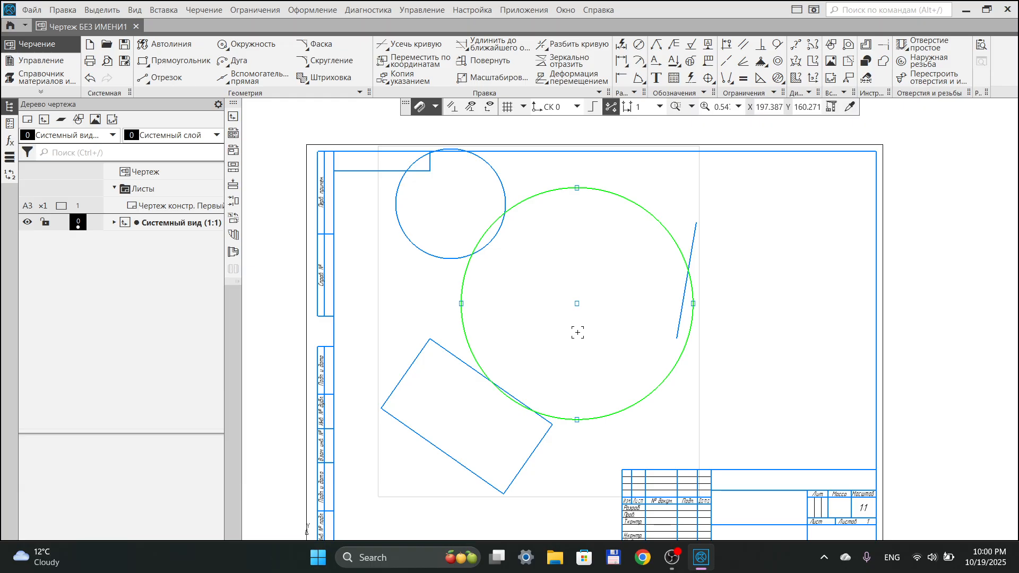
key(Delete)
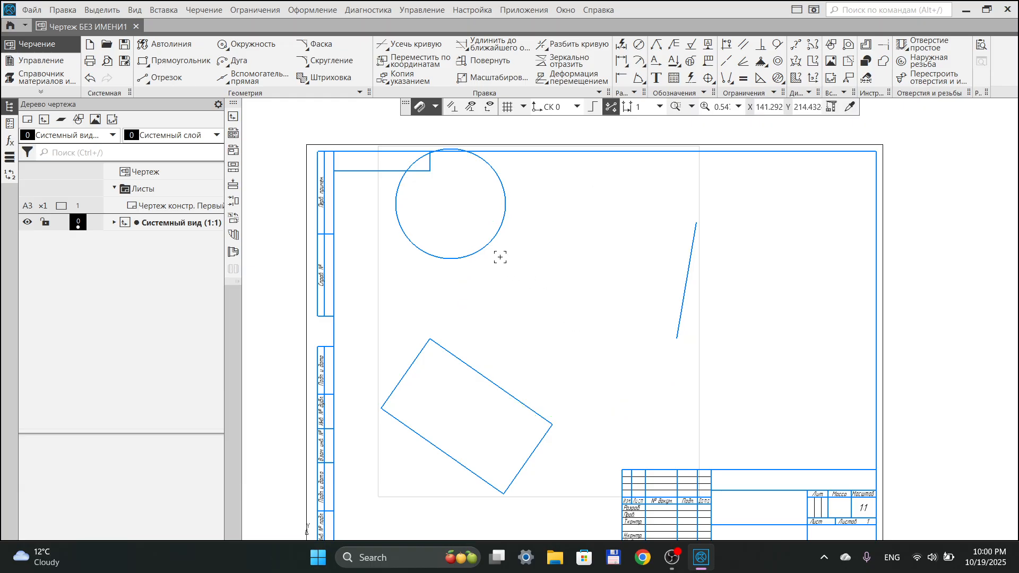
click(504, 203)
key(Delete)
click(684, 296)
key(Delete)
click(531, 410)
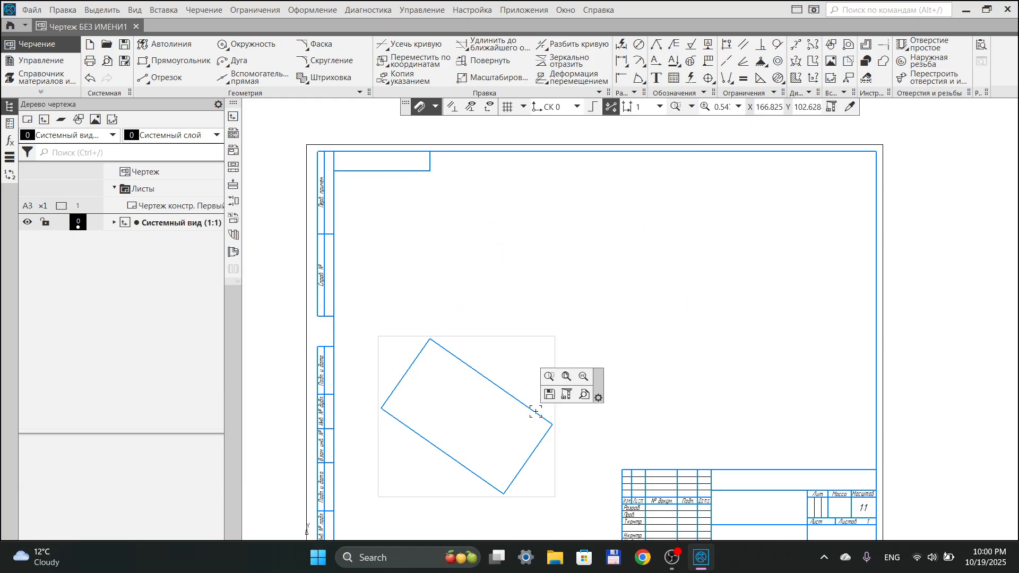
key(Delete)
Draw a horizontal segment across the middle of the sheet
click(263, 50)
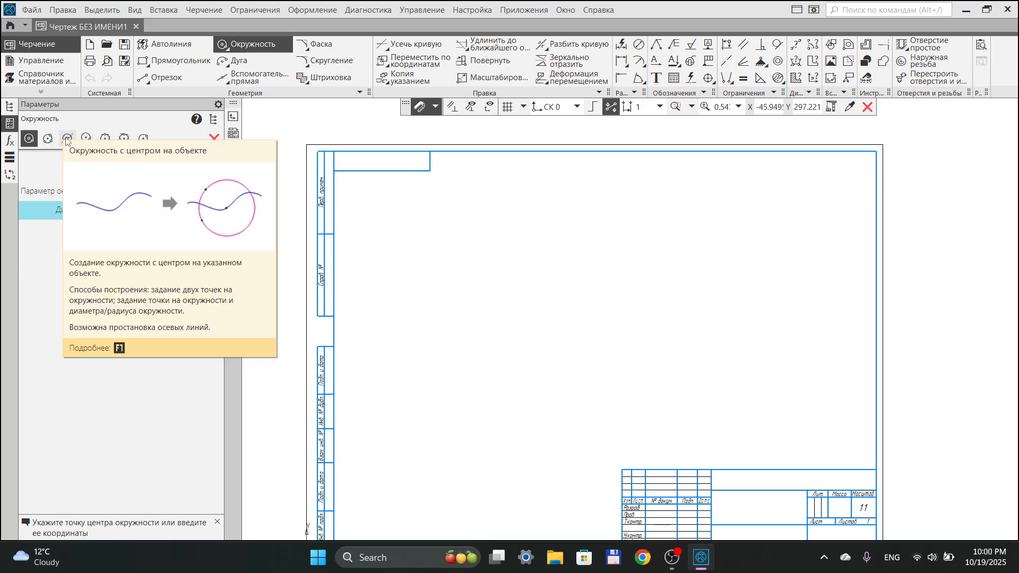
click(159, 79)
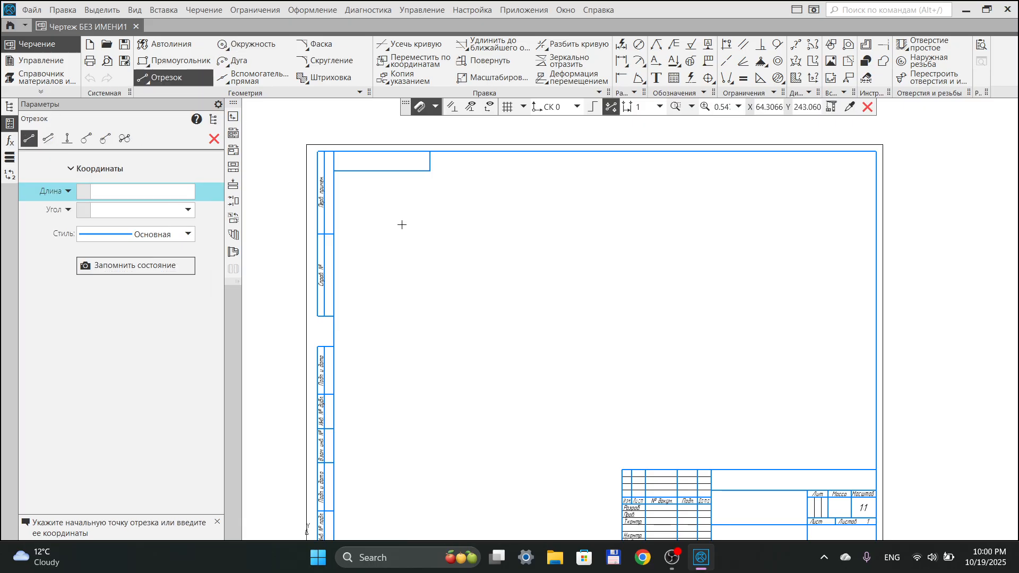
click(752, 317)
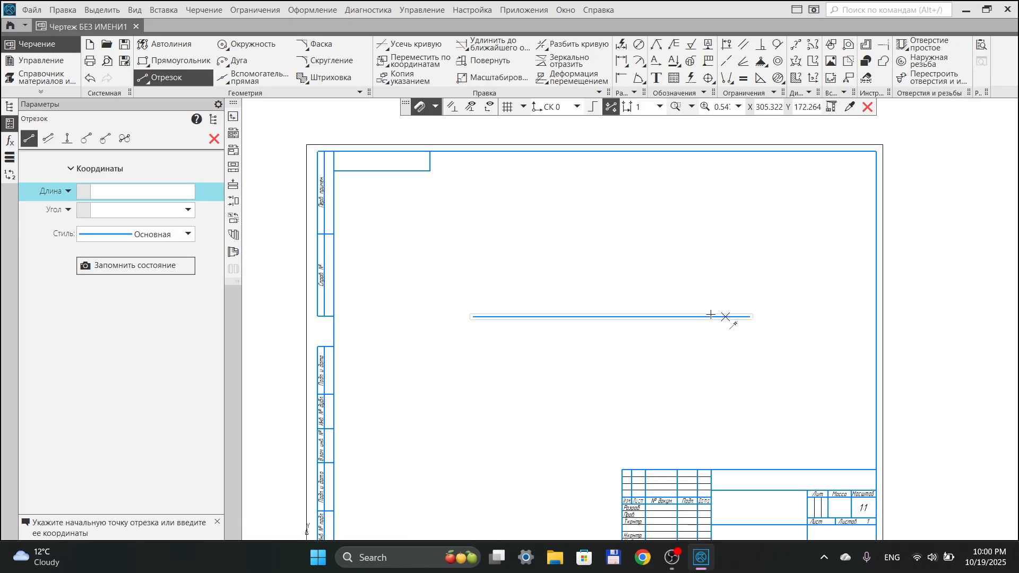
Draw a circle centred on the segment's midpoint and another in the empty upper-left area of the sheet, and undo both circles
click(250, 44)
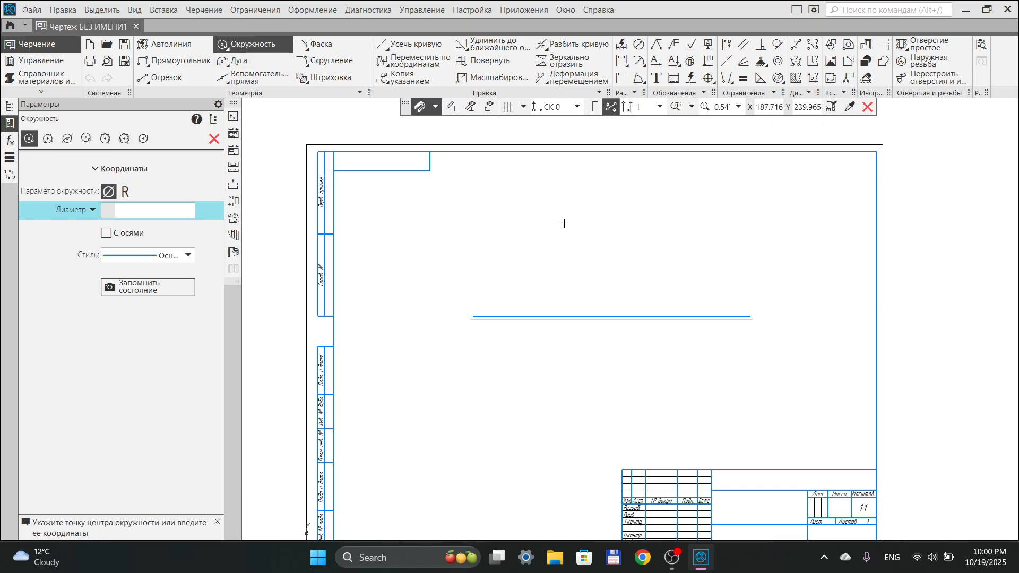
click(619, 316)
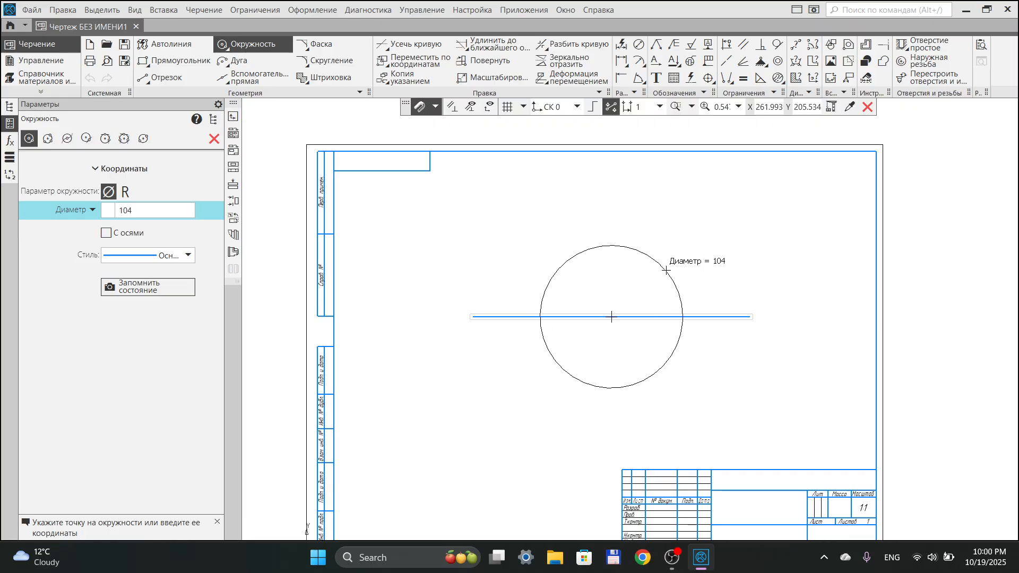
click(626, 238)
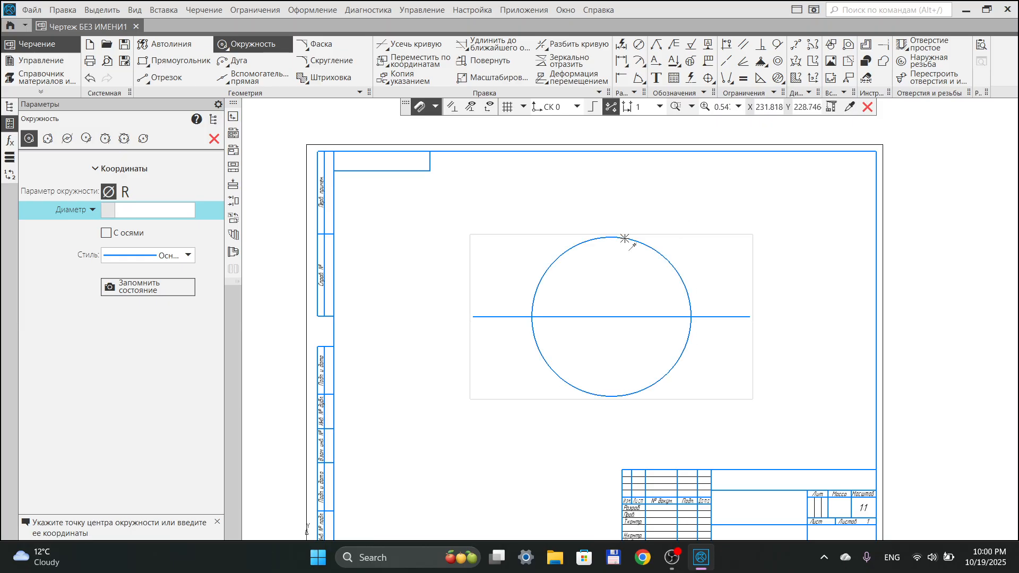
click(373, 237)
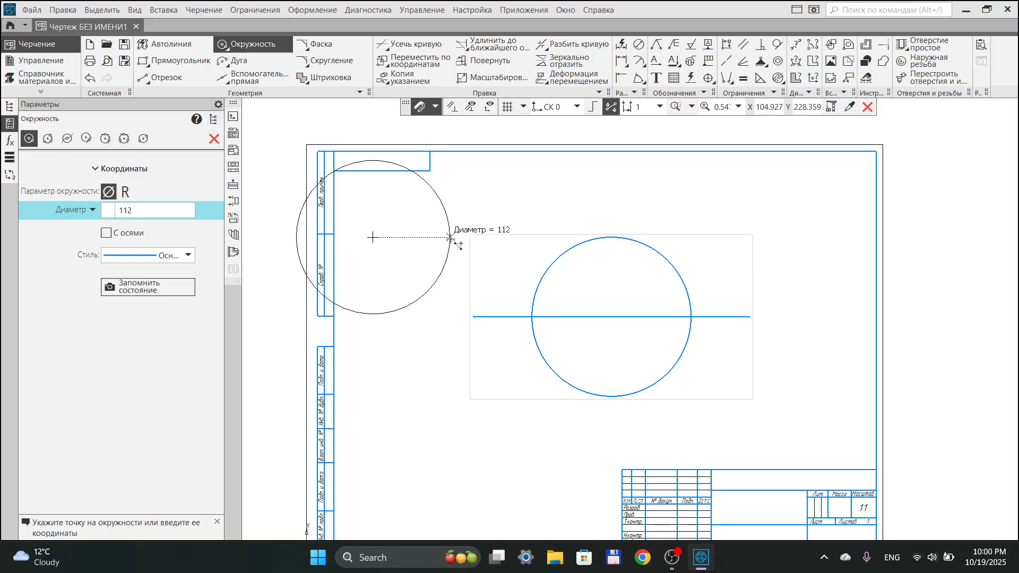
click(389, 303)
key(ctrl+z)
key(ctrl+z)
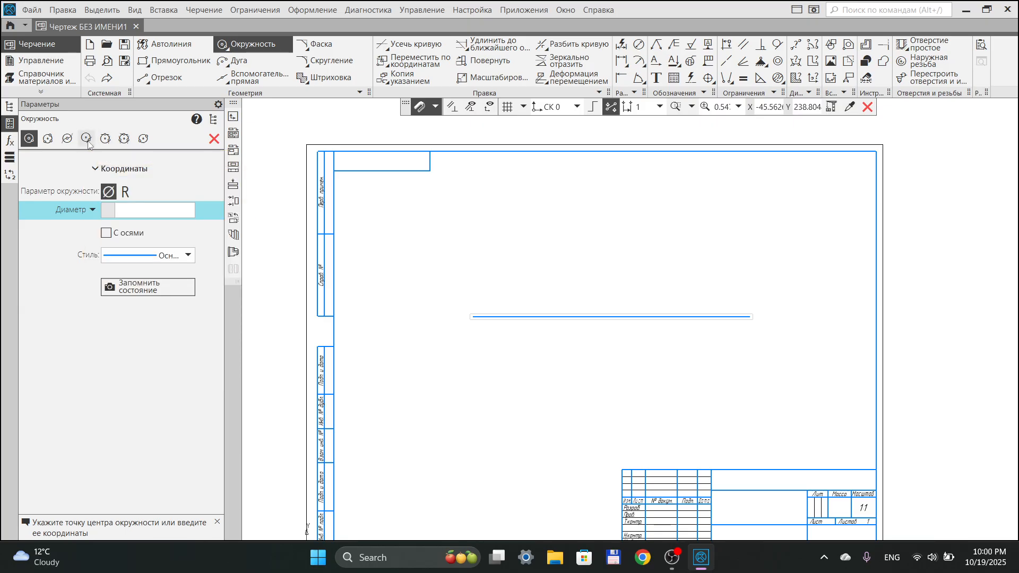
Draw a circle tangent to the horizontal segment through two points above it, keeping the right-hand variant
click(87, 141)
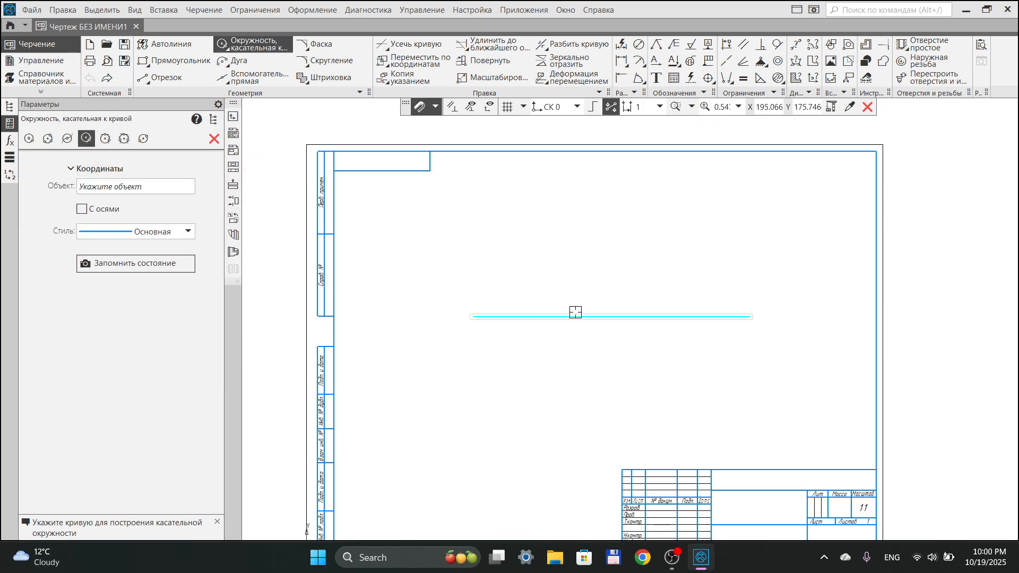
click(608, 316)
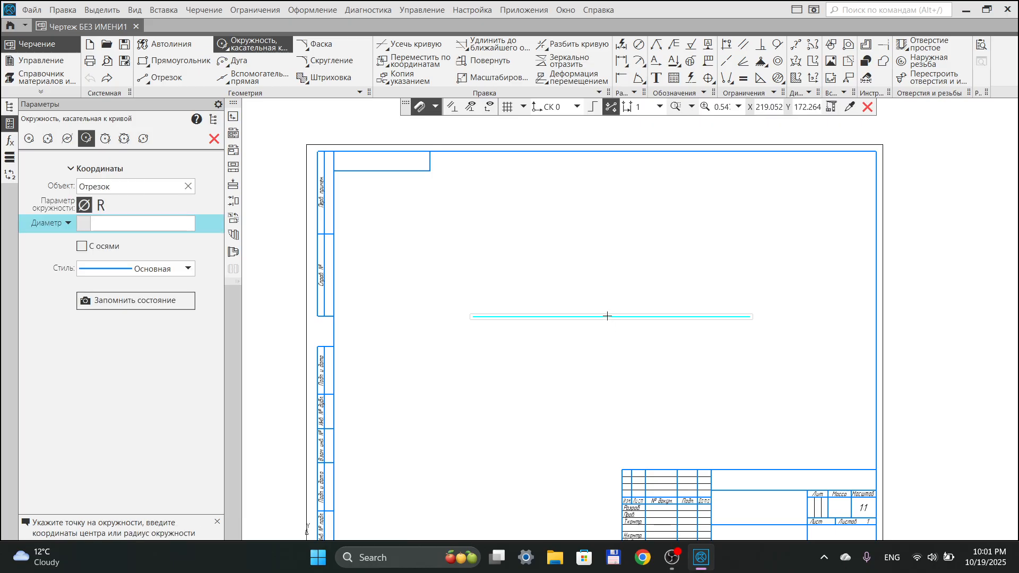
click(557, 279)
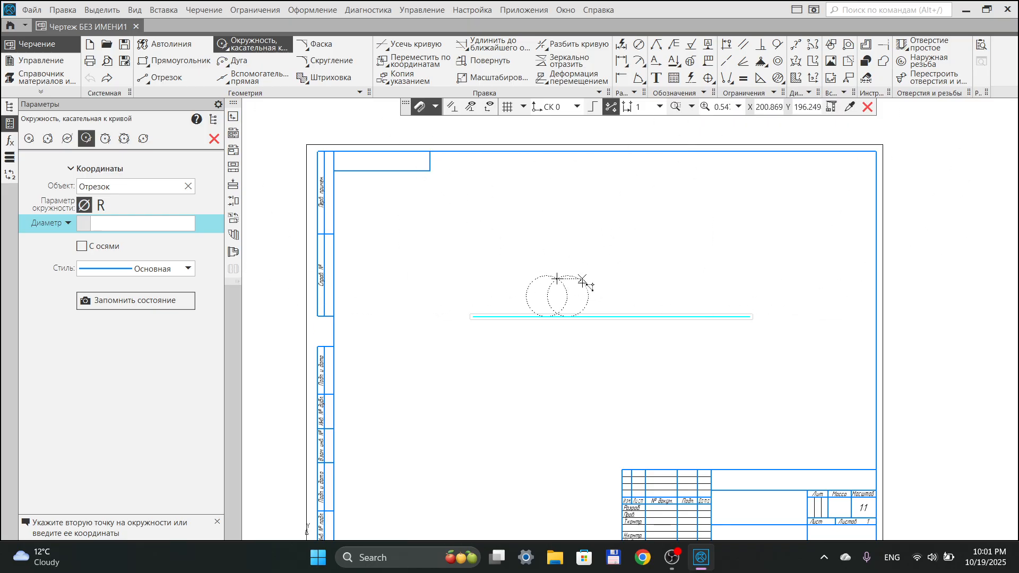
click(582, 280)
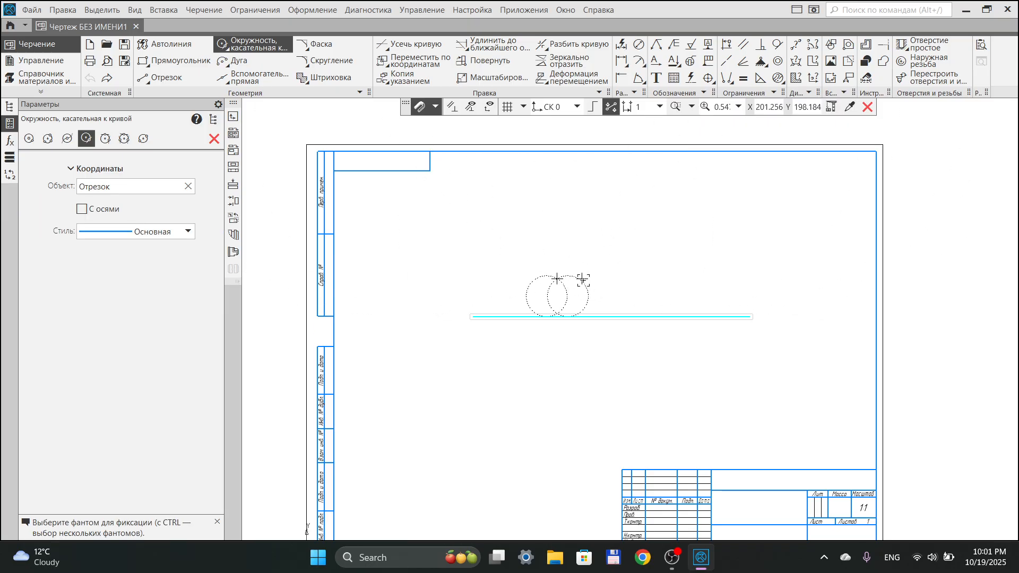
scroll(576, 303, up, 5)
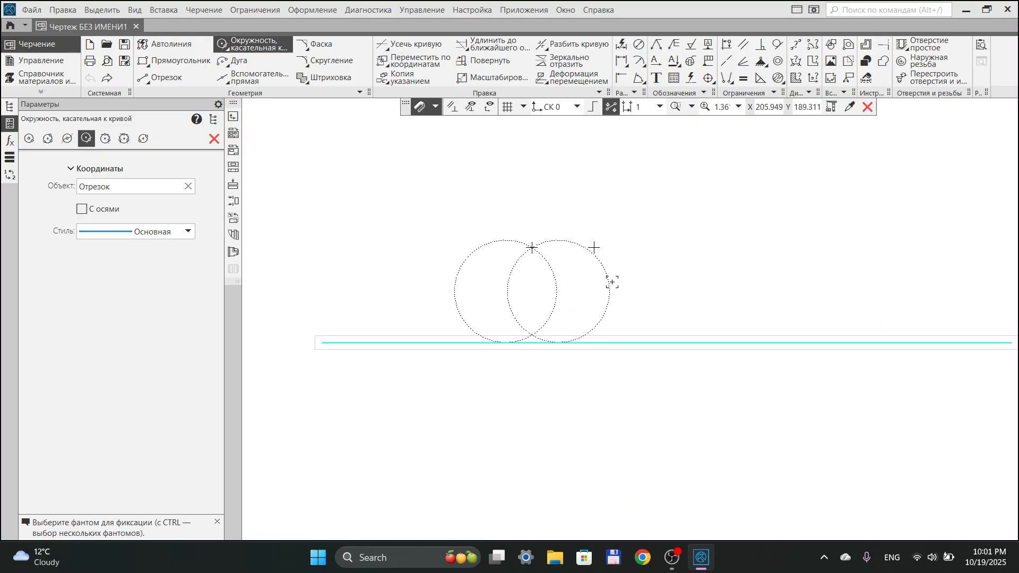
click(612, 283)
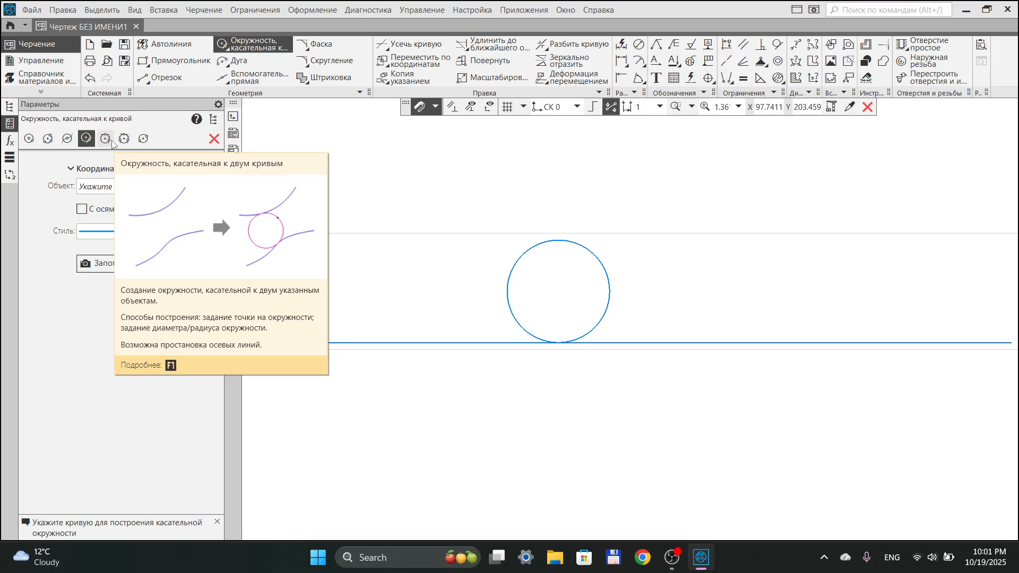
Try to draw a very large circle tangent to both the small circle and the horizontal segment, enclosing the small circle
click(111, 141)
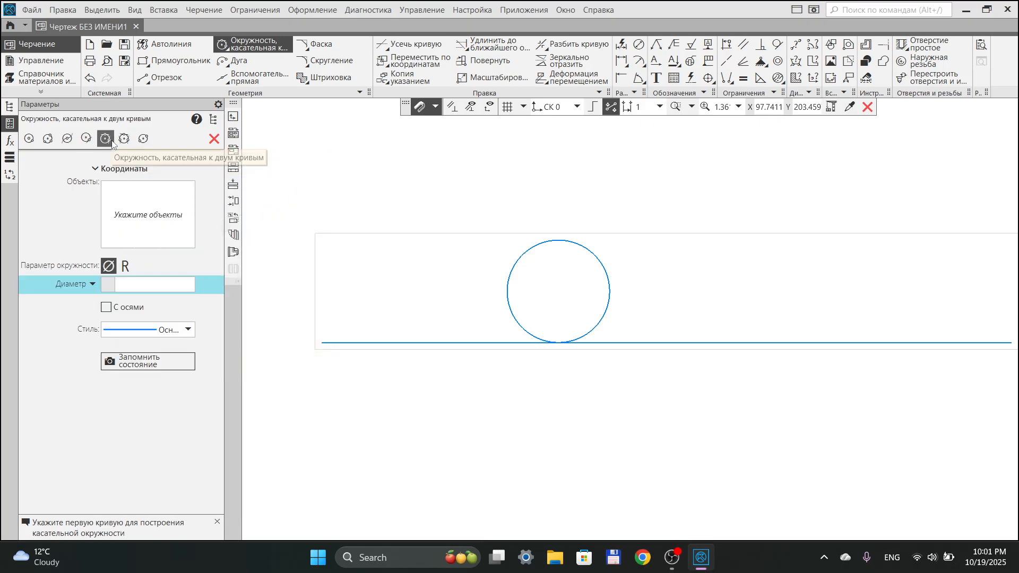
click(611, 293)
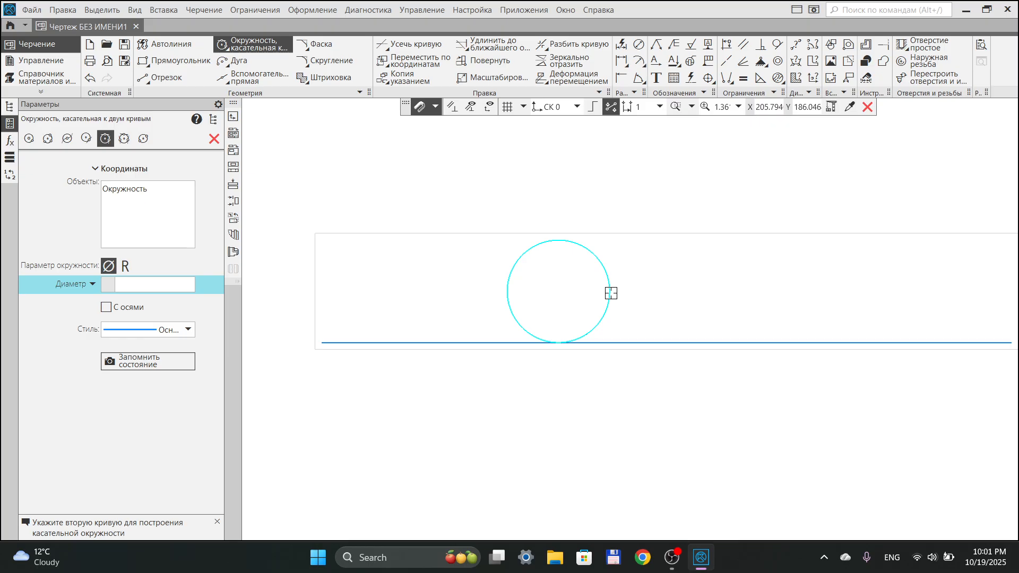
click(673, 342)
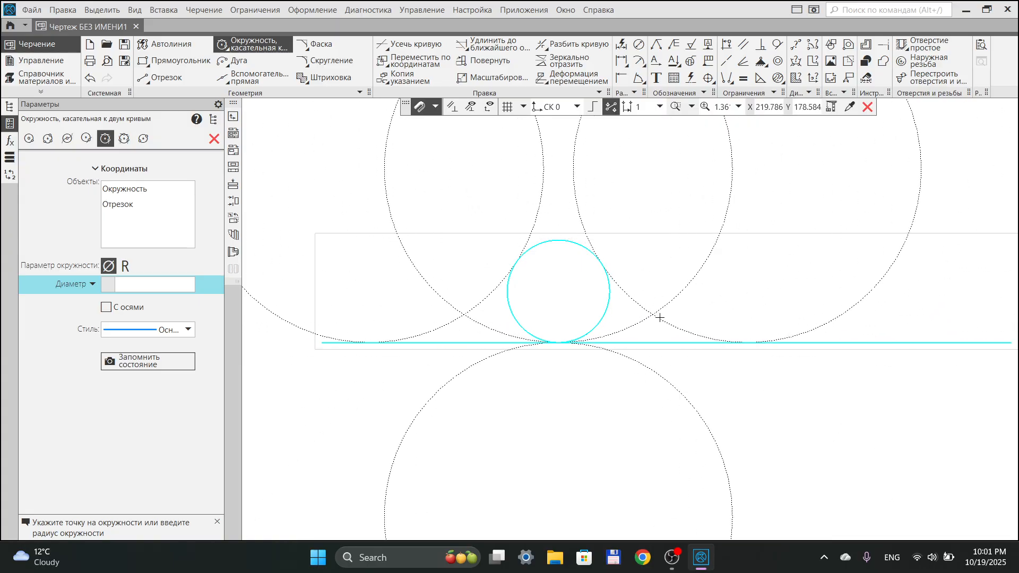
click(673, 300)
scroll(796, 284, down, 5)
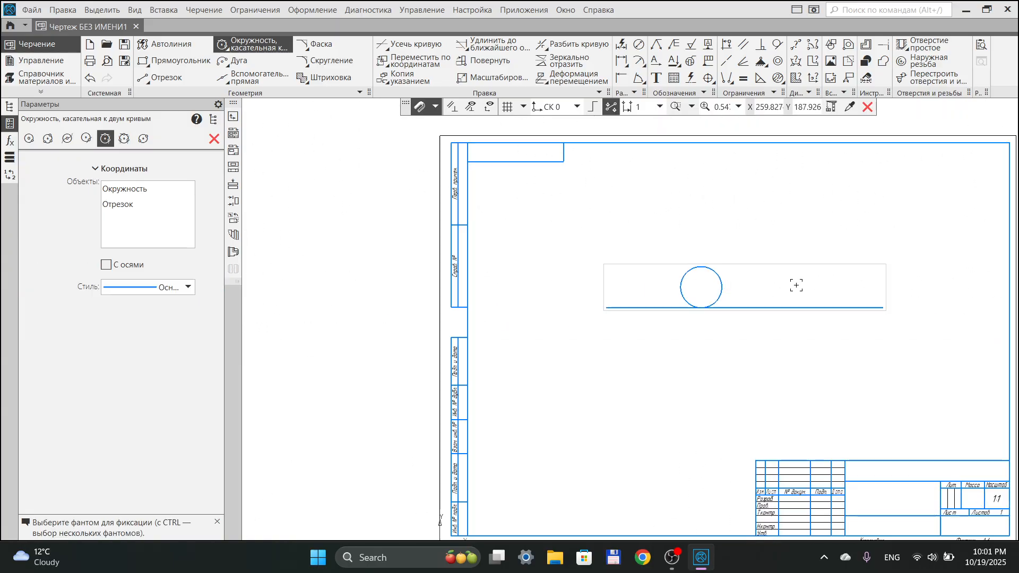
scroll(728, 307, down, 4)
middle_drag(783, 313, 665, 323)
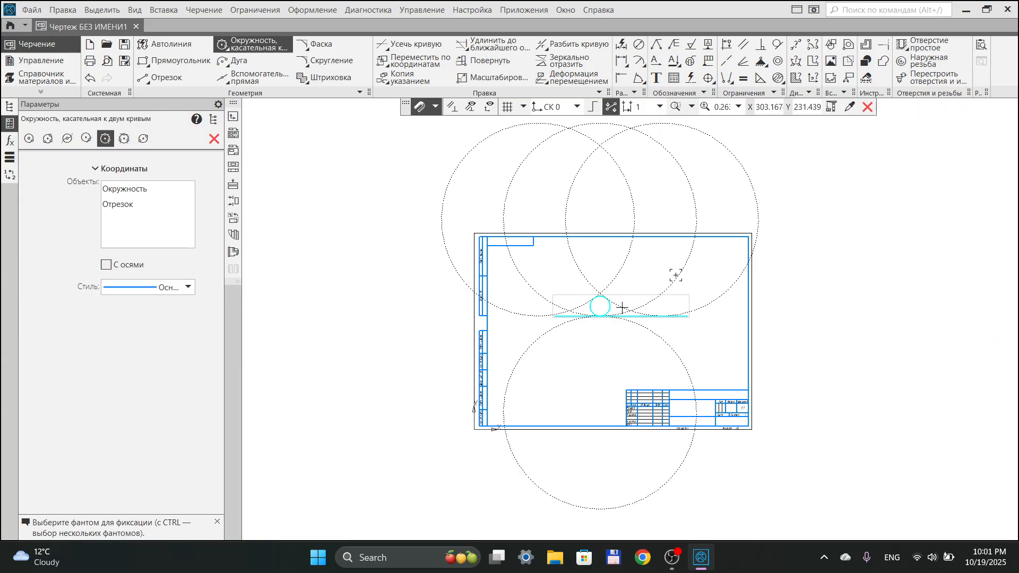
click(683, 270)
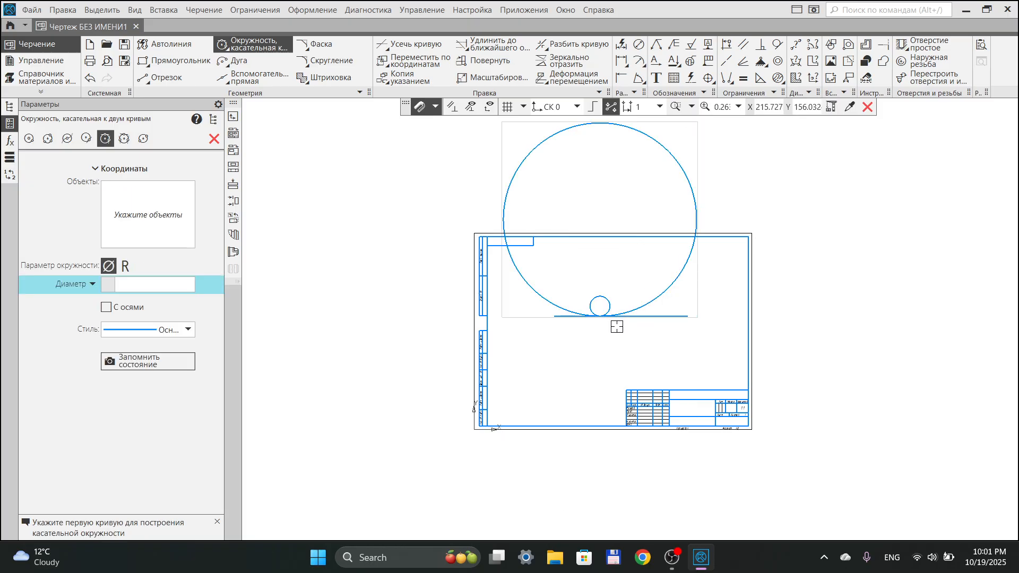
scroll(616, 326, up, 6)
scroll(671, 276, down, 5)
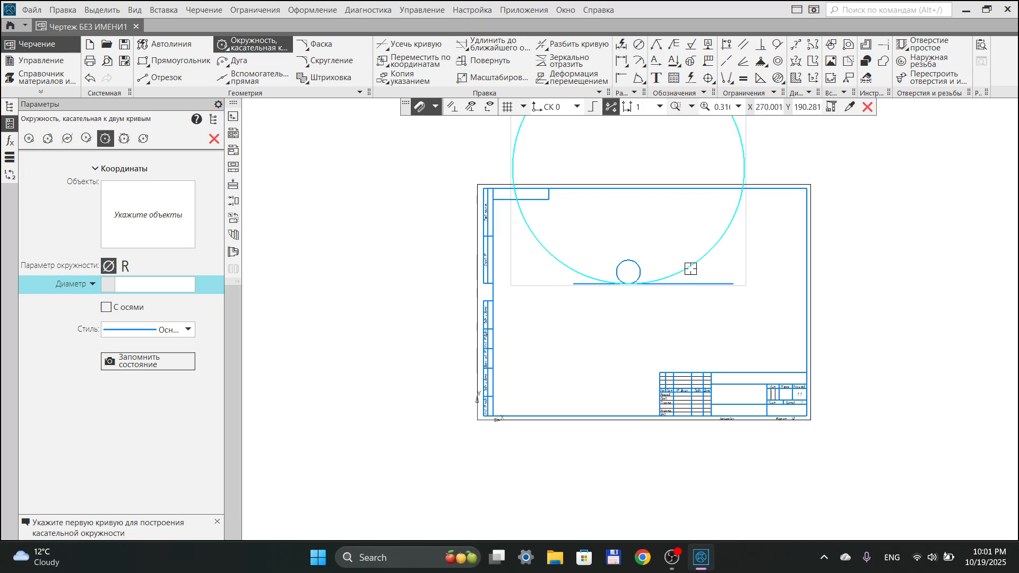
Draw a circle tangent to the small circle and the segment, resting on the segment to the right of the small circle
click(641, 273)
click(648, 284)
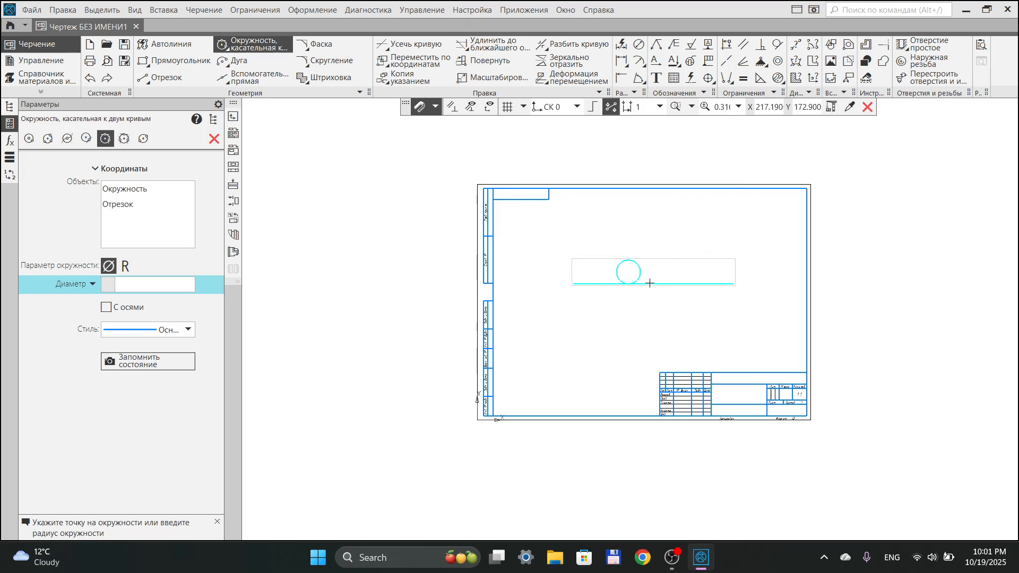
scroll(646, 282, up, 5)
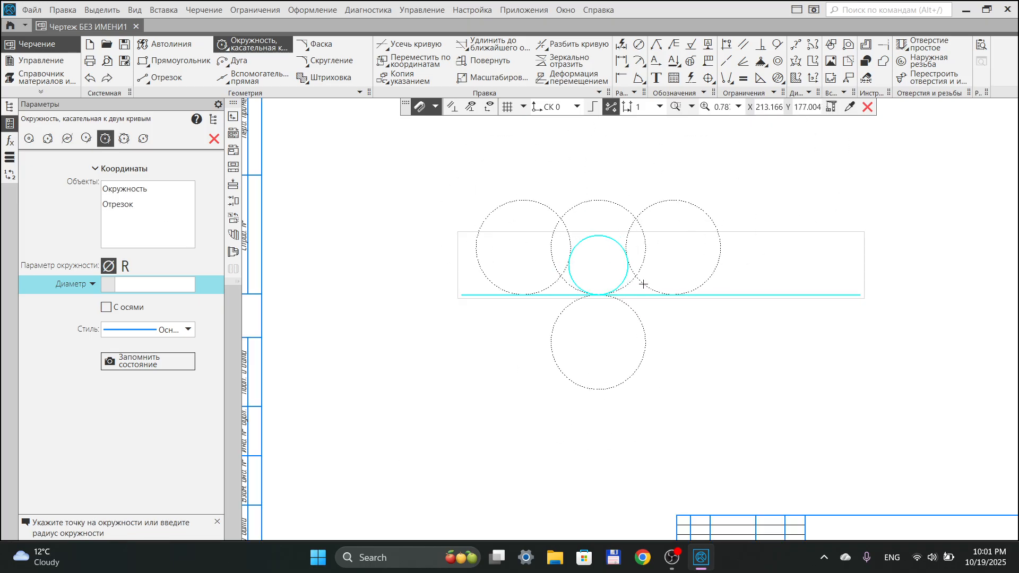
click(643, 283)
click(643, 284)
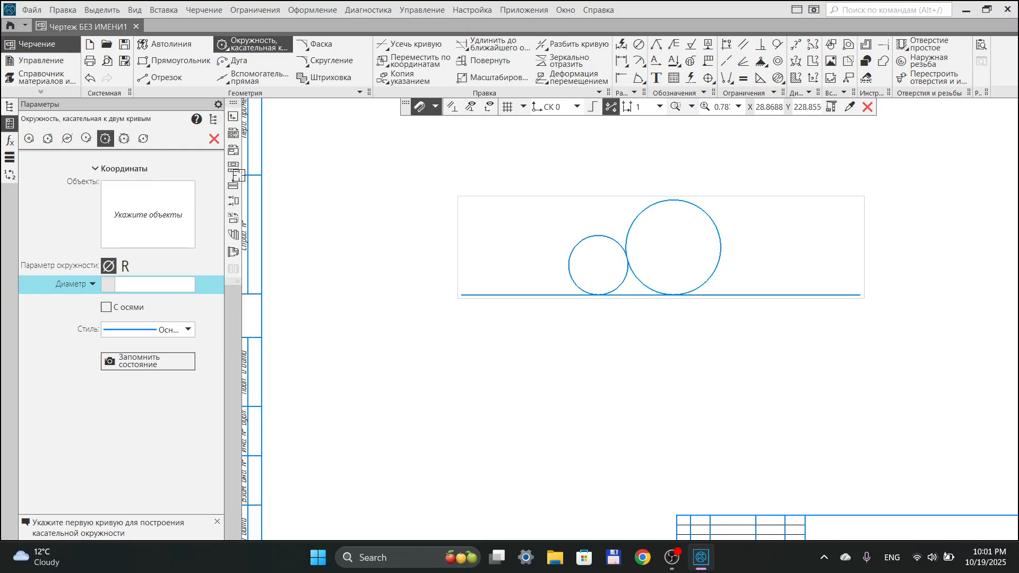
Draw a circle tangent to both circles and the segment, keeping the large outer variant, and leave the command
click(123, 140)
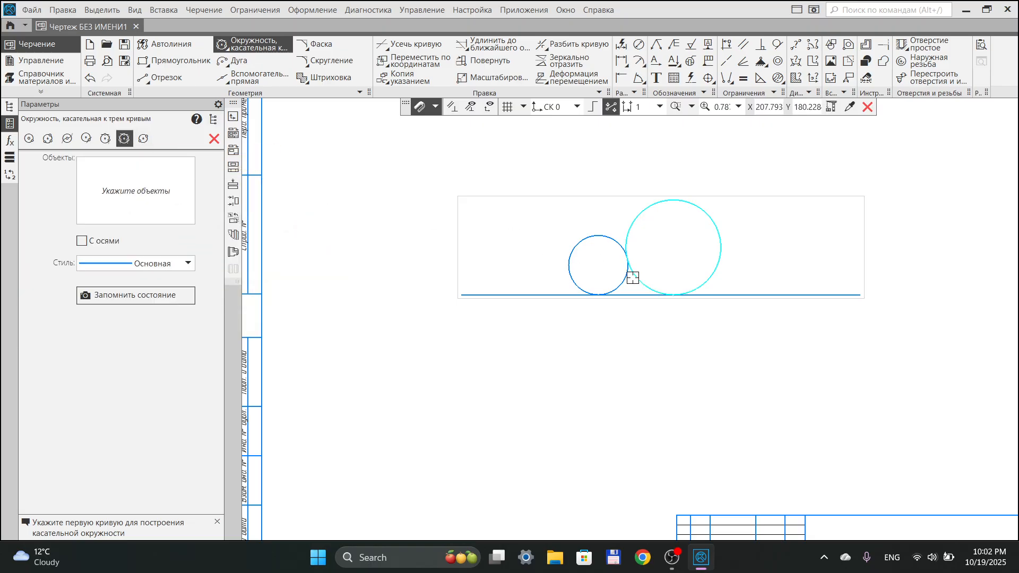
click(593, 238)
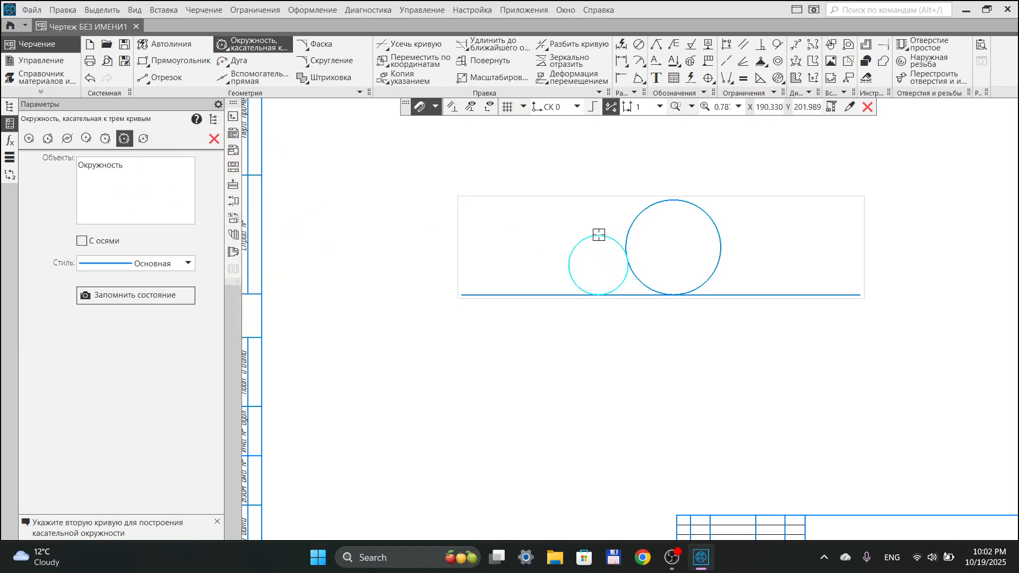
click(642, 216)
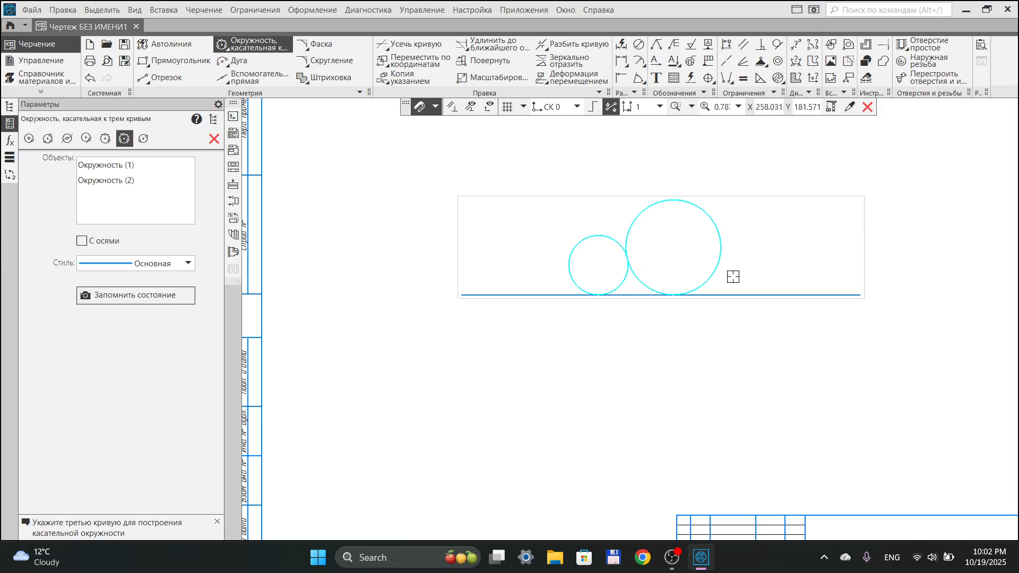
click(737, 293)
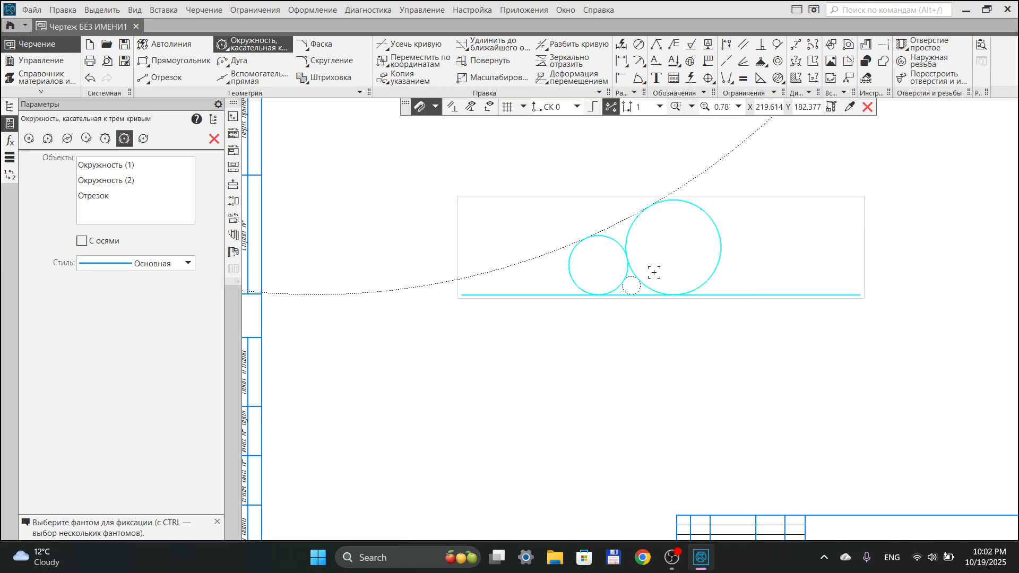
scroll(654, 273, down, 5)
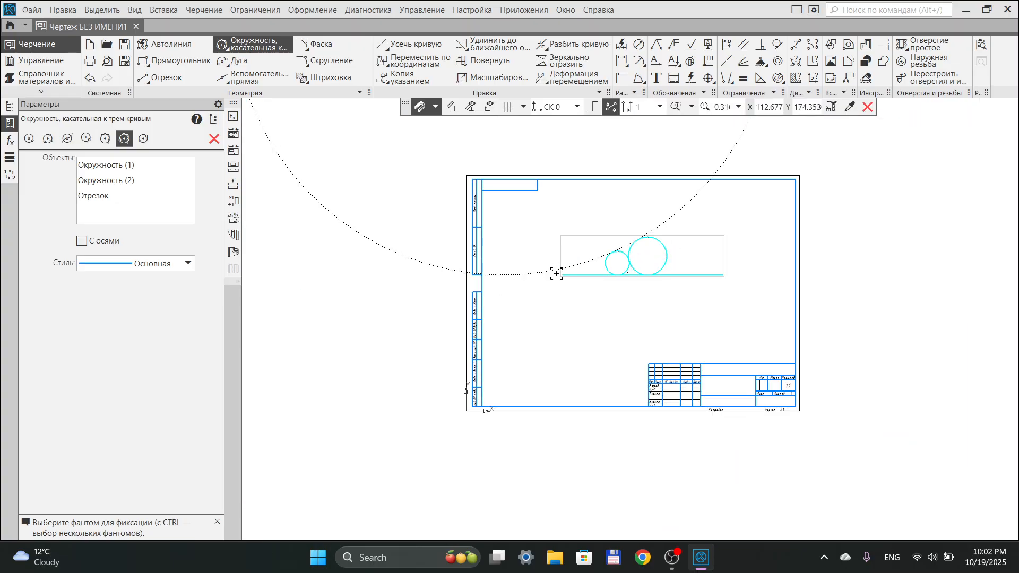
scroll(557, 273, up, 9)
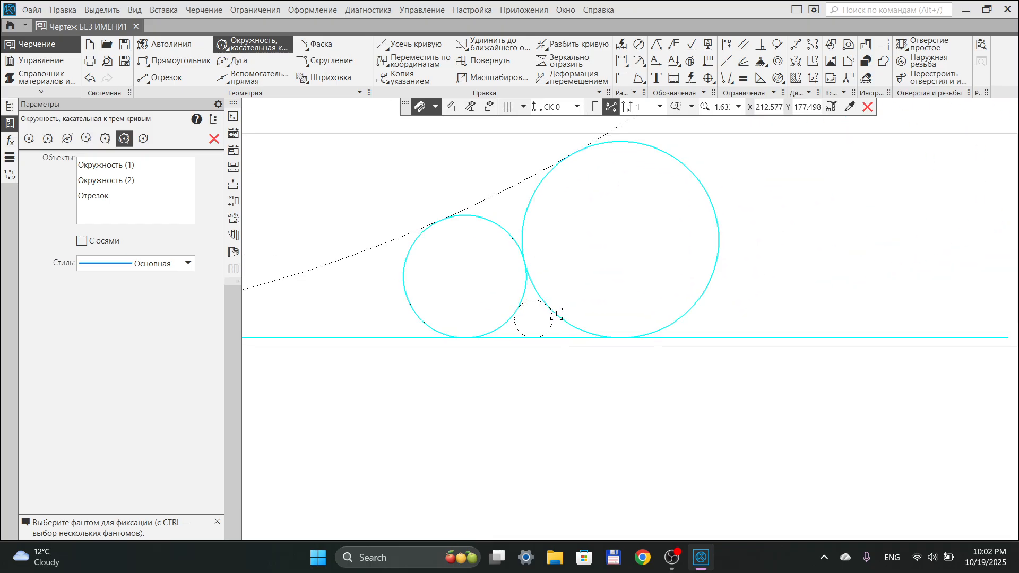
scroll(532, 307, down, 4)
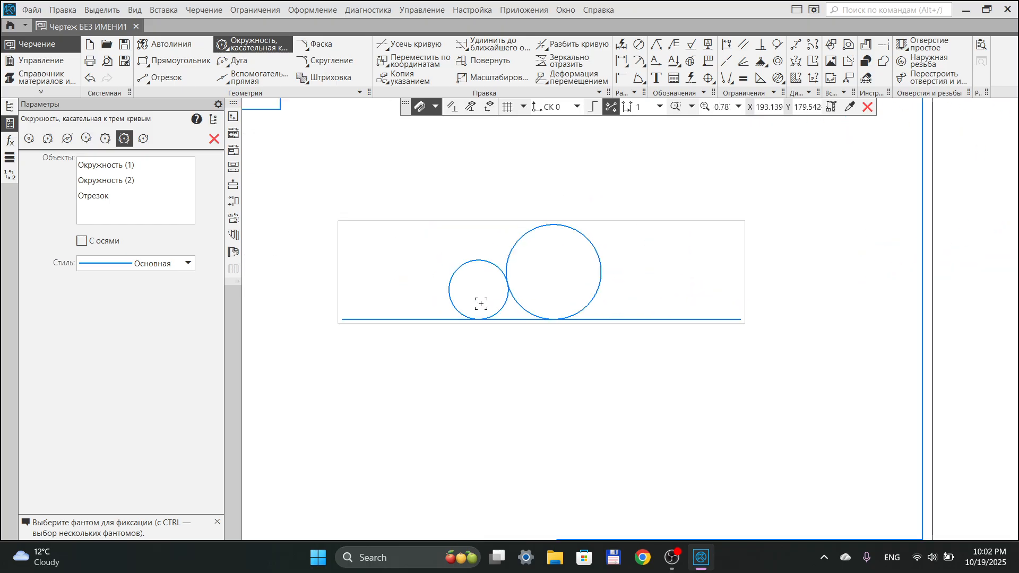
click(425, 280)
scroll(425, 284, down, 4)
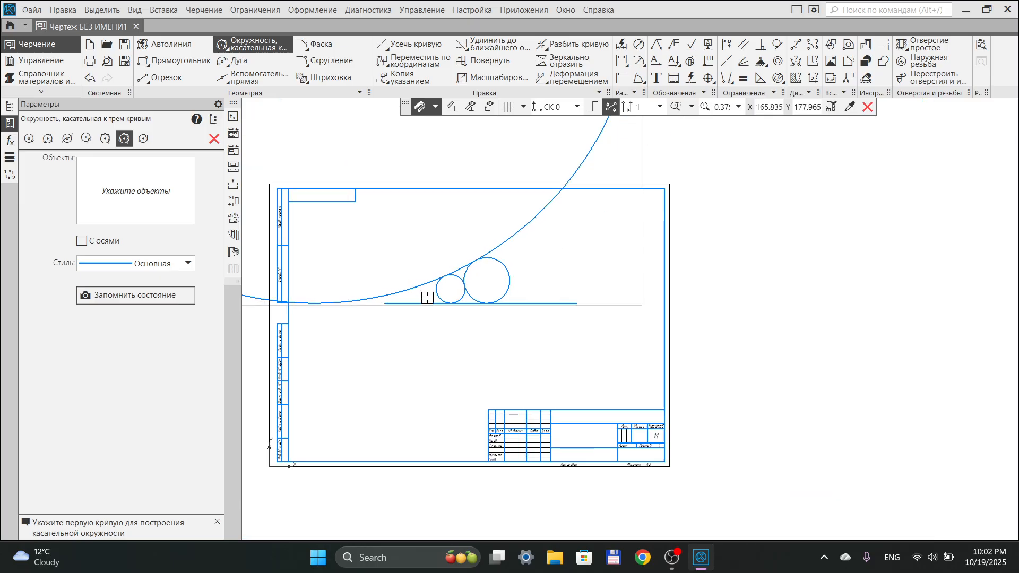
middle_drag(418, 310, 528, 322)
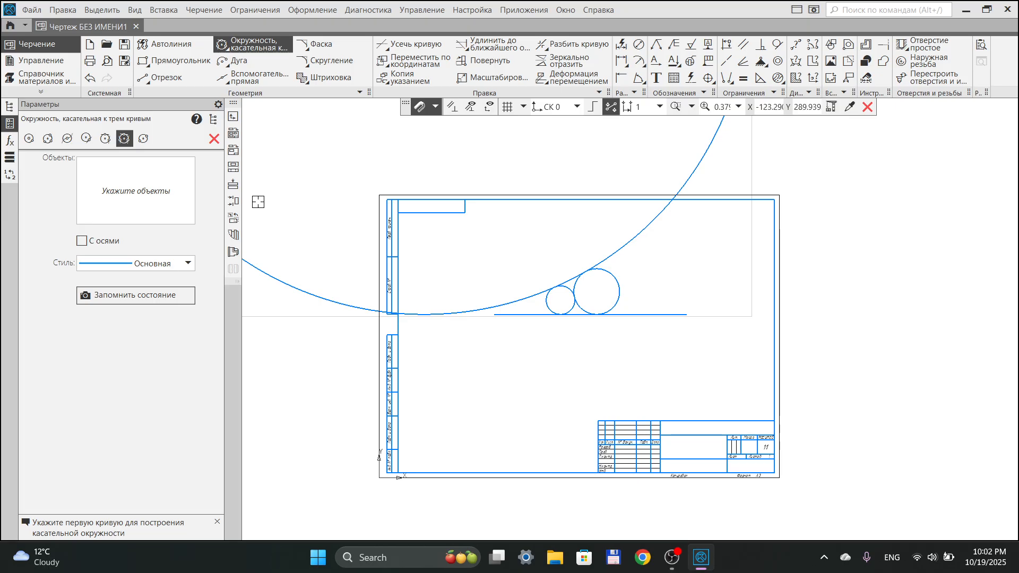
click(214, 138)
Stretch the segment's left end horizontally towards the sheet frame and place it back at its original position
scroll(530, 325, up, 3)
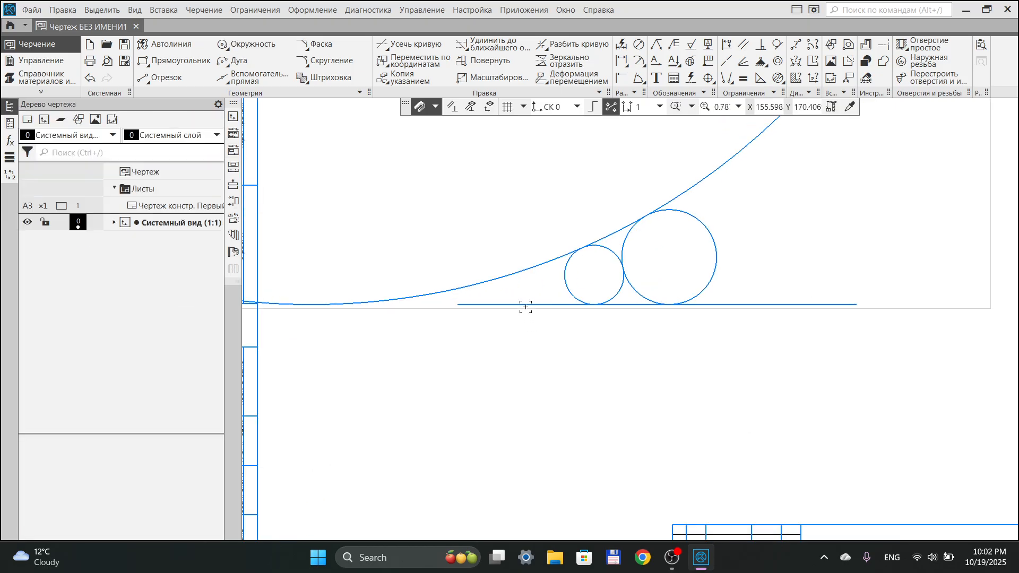
key(ctrl+a)
click(506, 389)
click(477, 305)
click(458, 305)
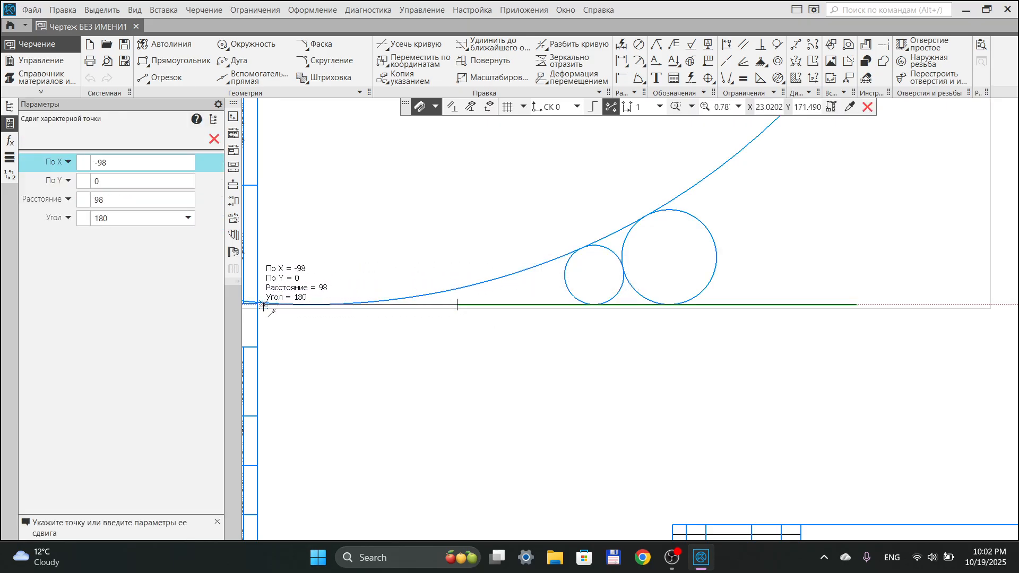
middle_drag(272, 306, 480, 297)
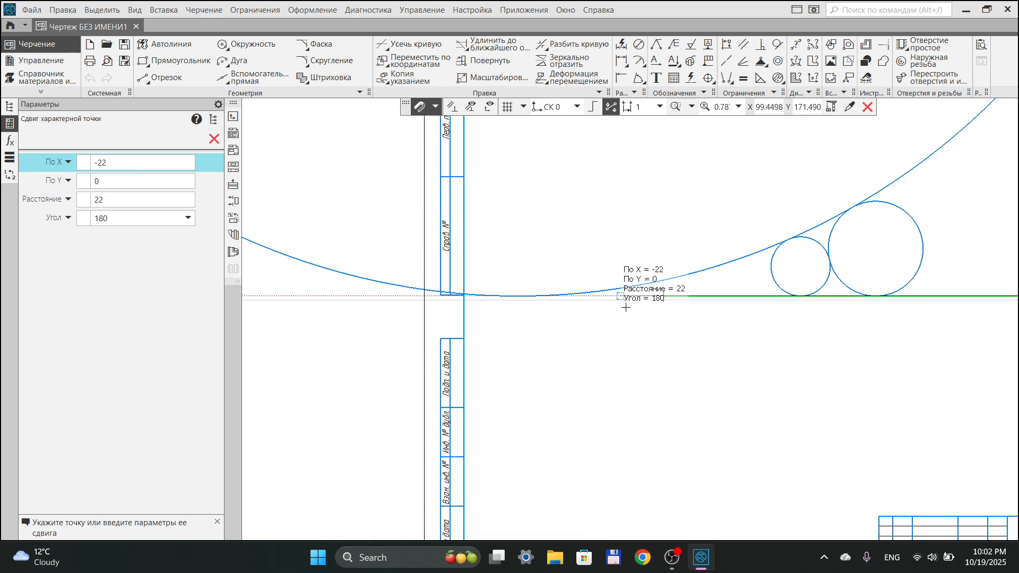
click(665, 298)
Delete the large outer circle, the medium tangent circle and the small circle, leaving only the segment
scroll(640, 387, down, 4)
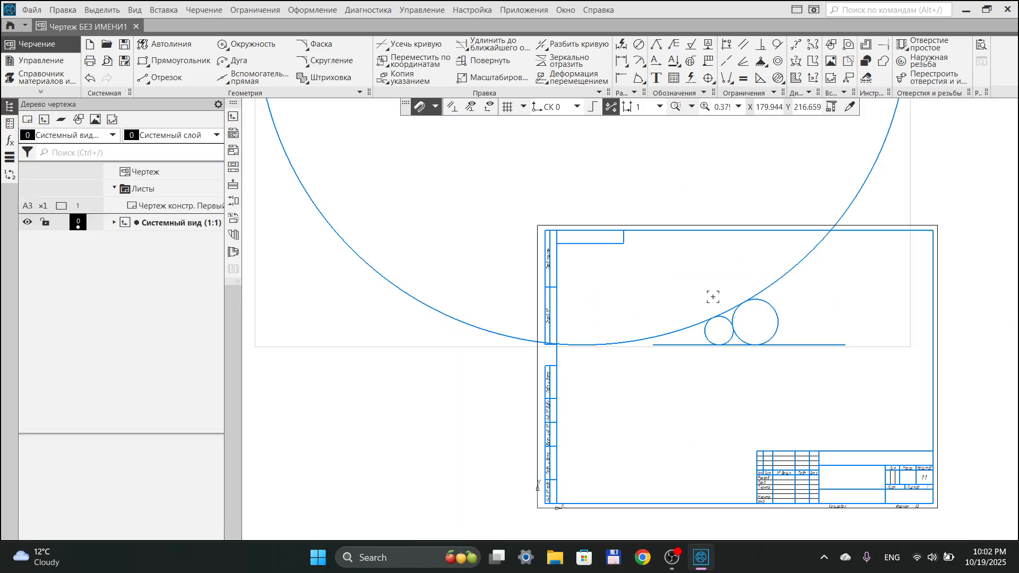
click(785, 273)
key(Delete)
click(769, 302)
key(Delete)
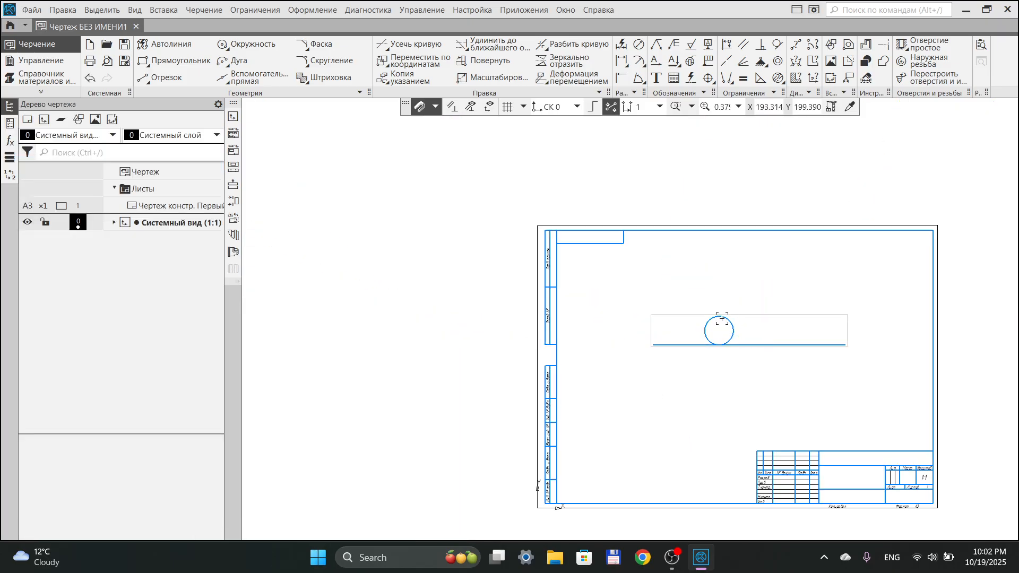
click(715, 315)
key(Delete)
Draw a circle by two points, from a point on the segment to its right endpoint, about 110 mm in diameter
click(247, 44)
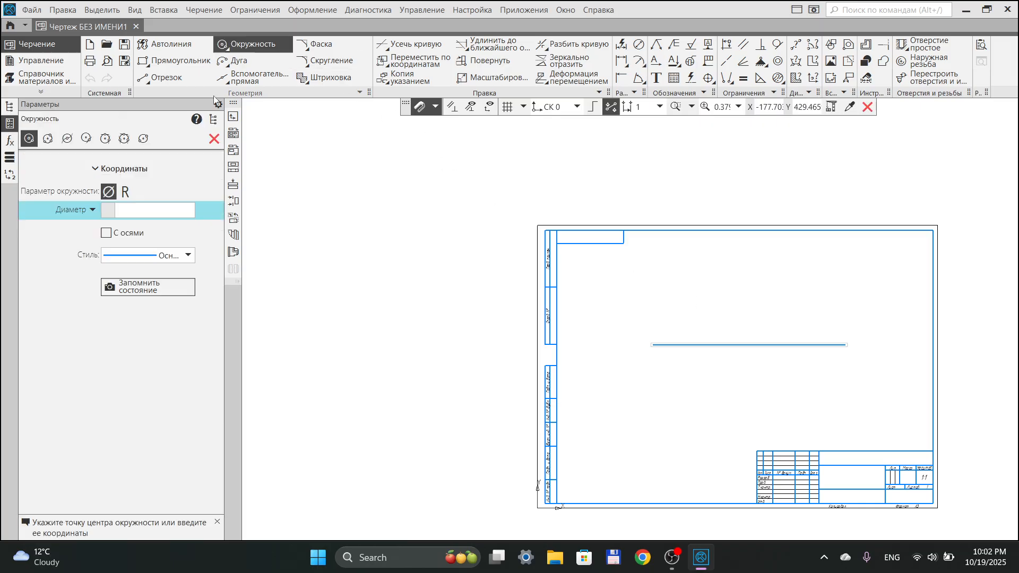
click(144, 139)
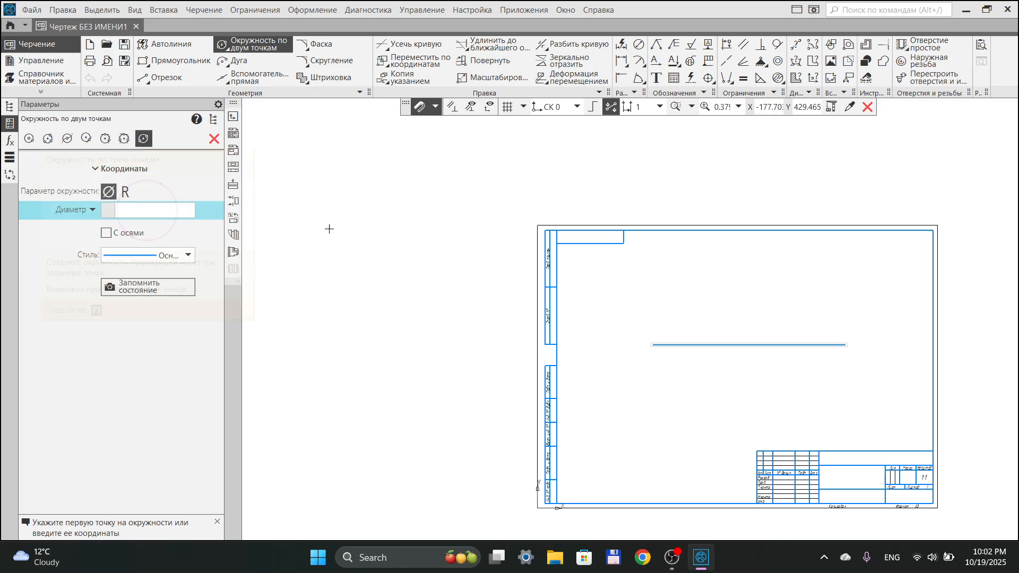
middle_drag(645, 306, 500, 299)
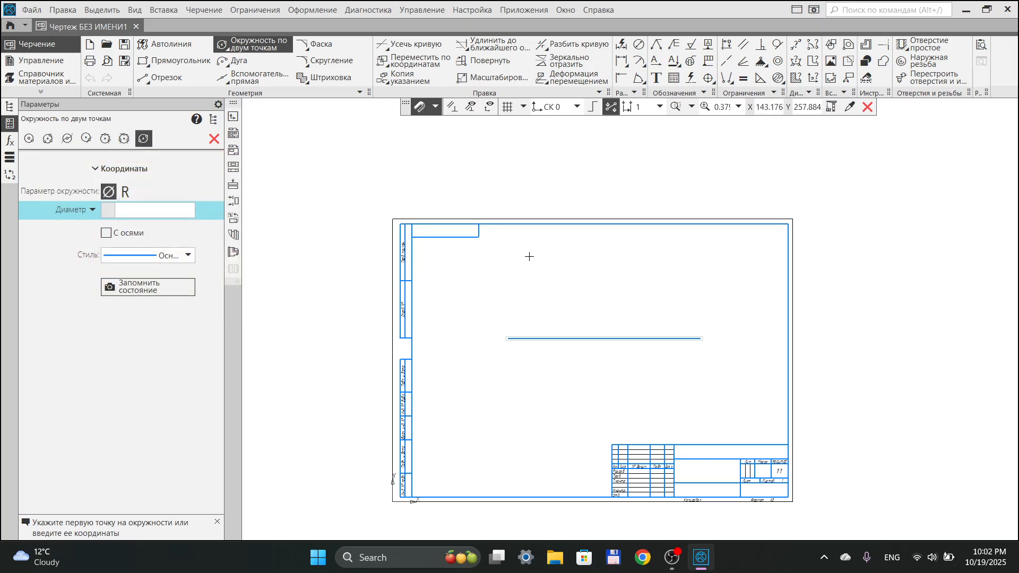
click(596, 339)
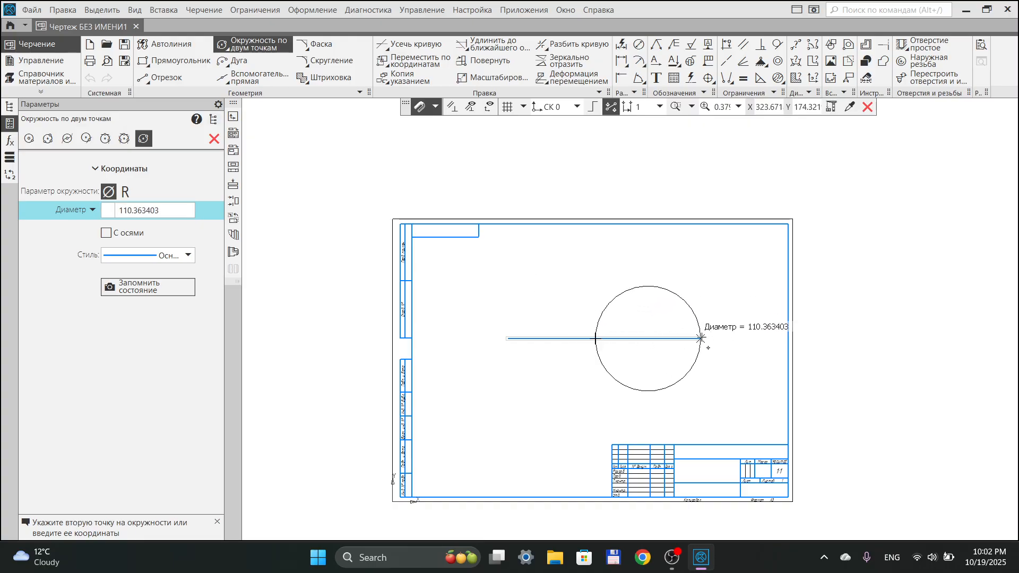
click(701, 338)
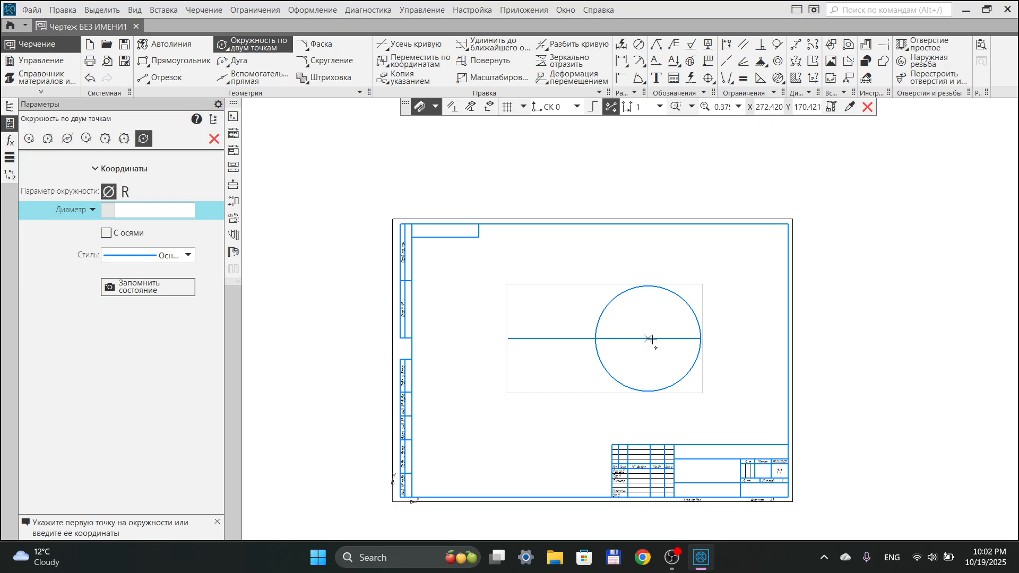
Start a diameter-defined arc centred on the segment's left endpoint, placing its start point vertically above at 90° with a diameter of about 138 mm
scroll(646, 359, up, 3)
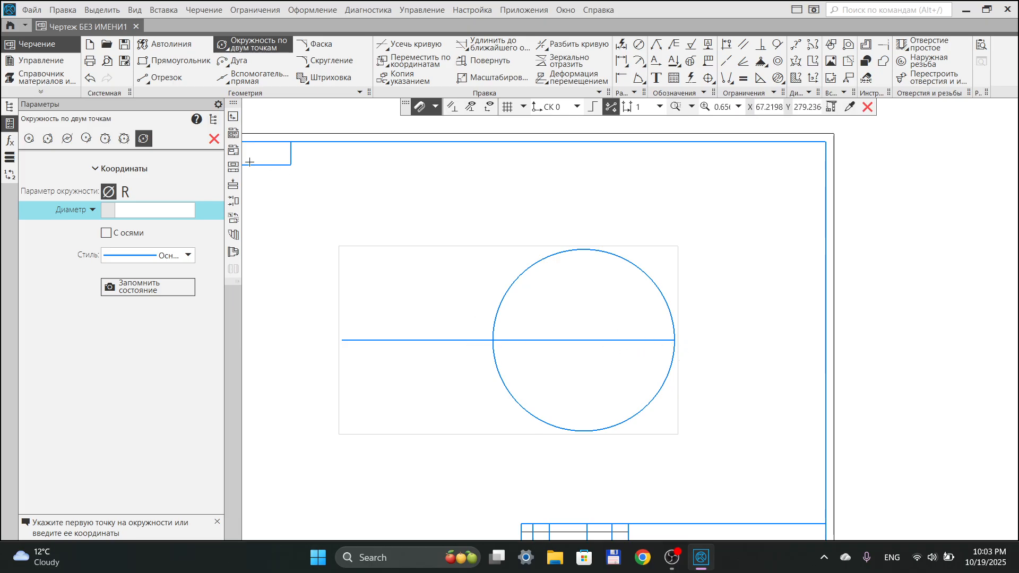
click(217, 140)
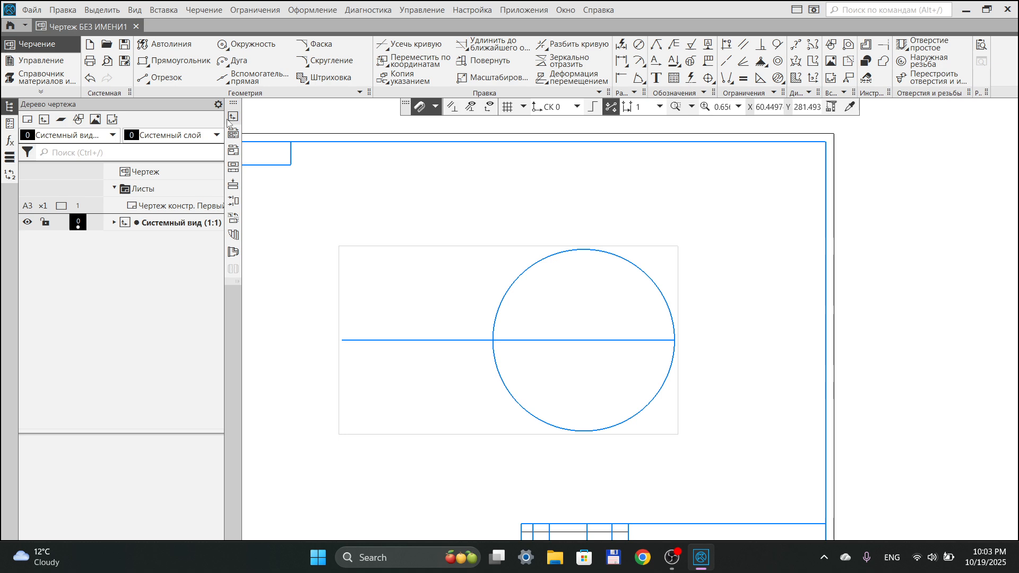
click(250, 65)
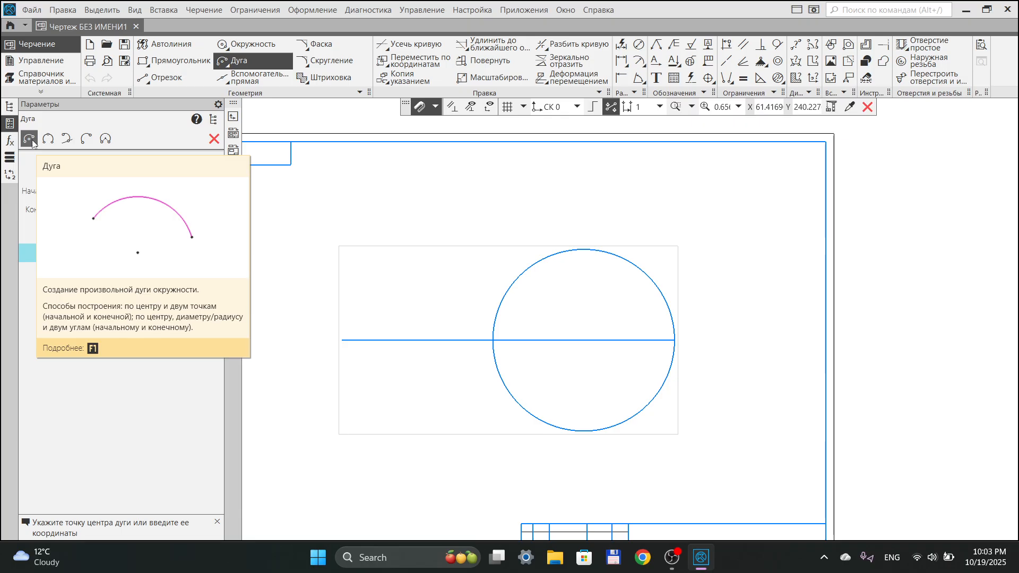
middle_drag(442, 261, 518, 262)
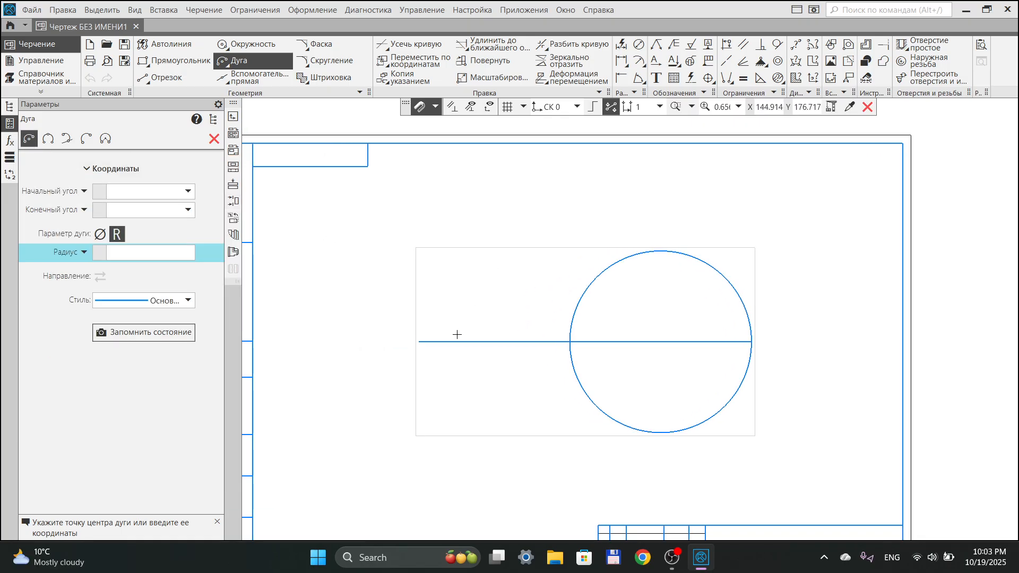
click(419, 343)
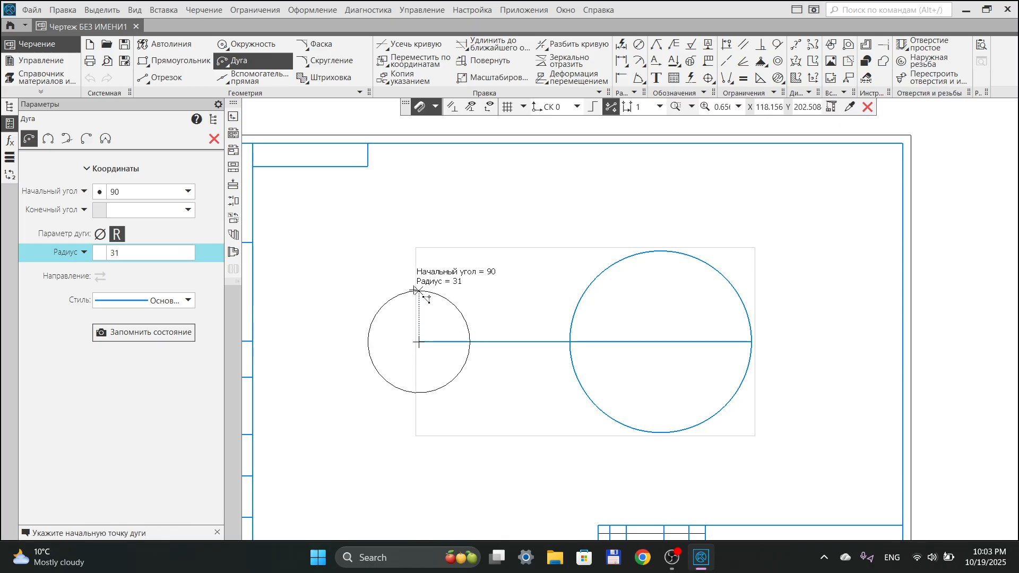
click(100, 234)
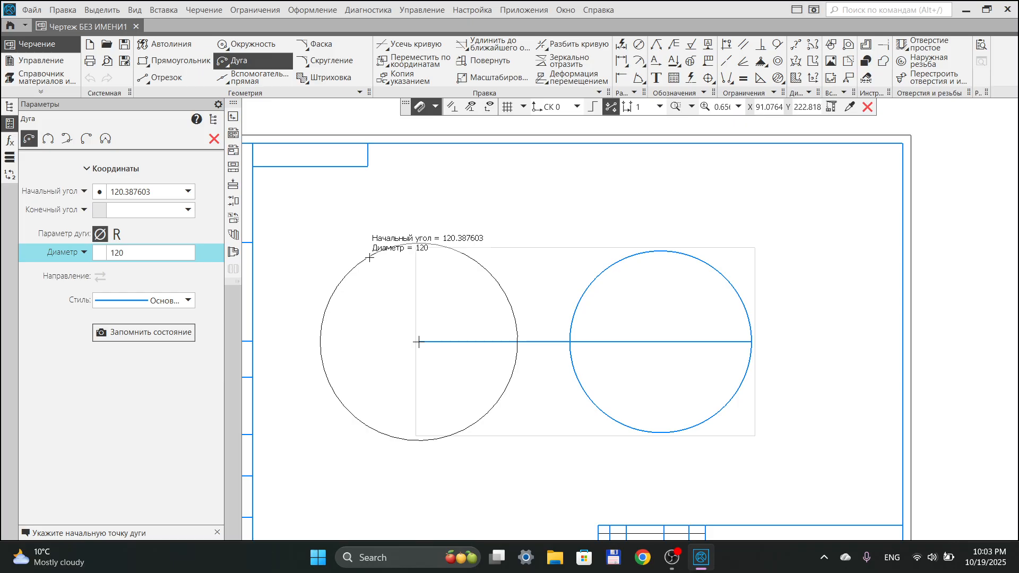
click(419, 229)
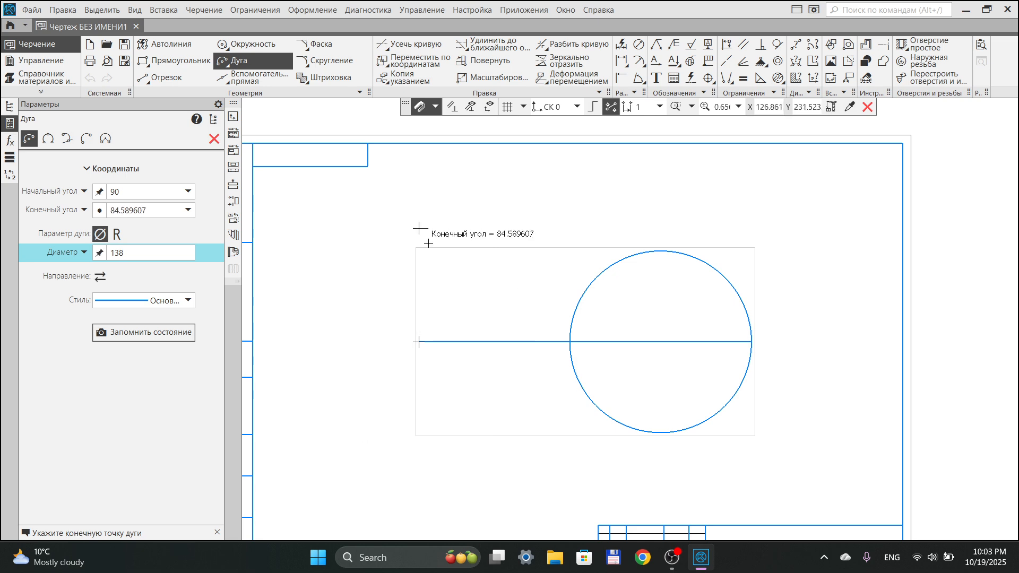
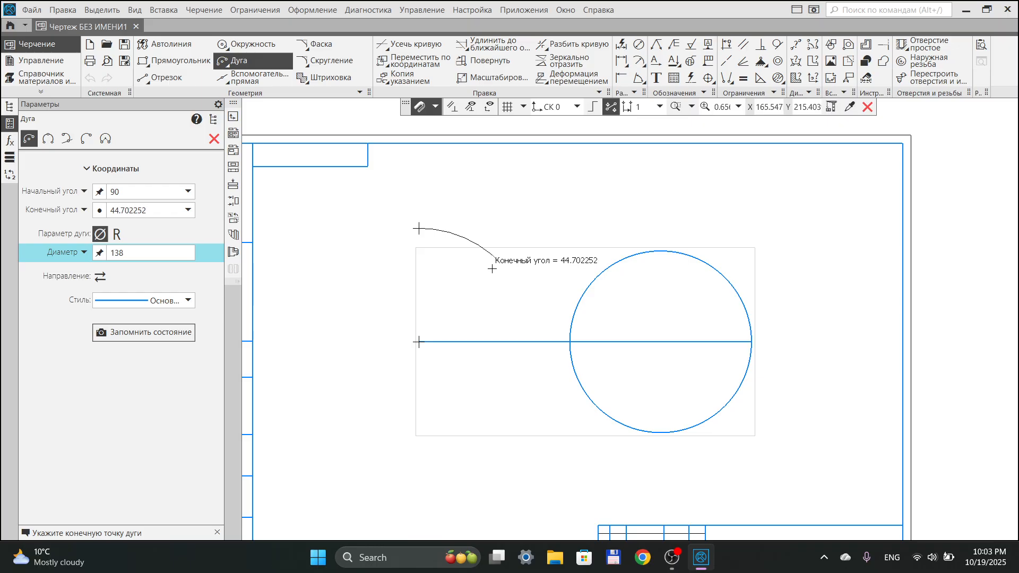
Set the arc's diameter to 45 mm and both its start and end angles to 120° to complete it
text(45)
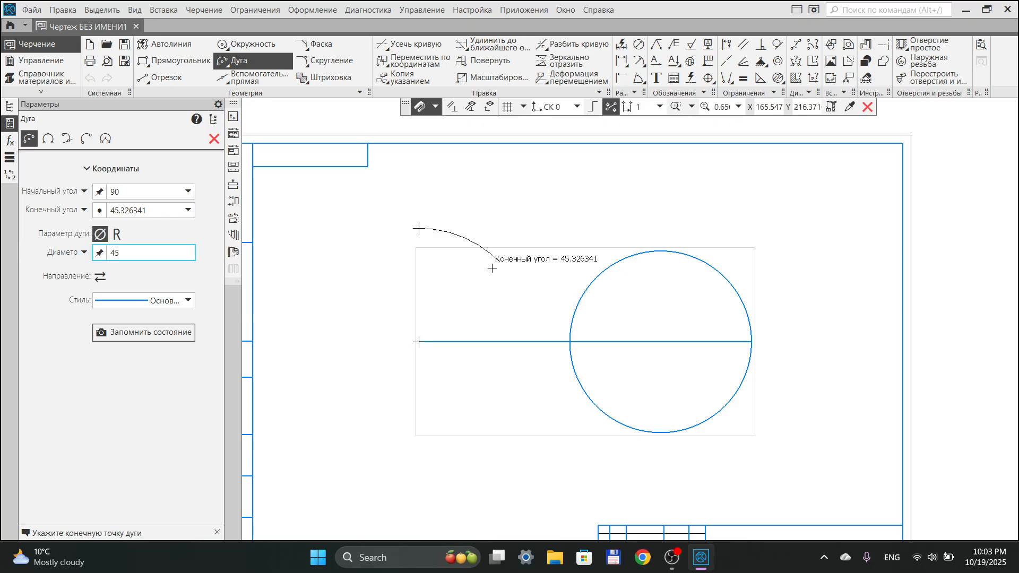
key(Return)
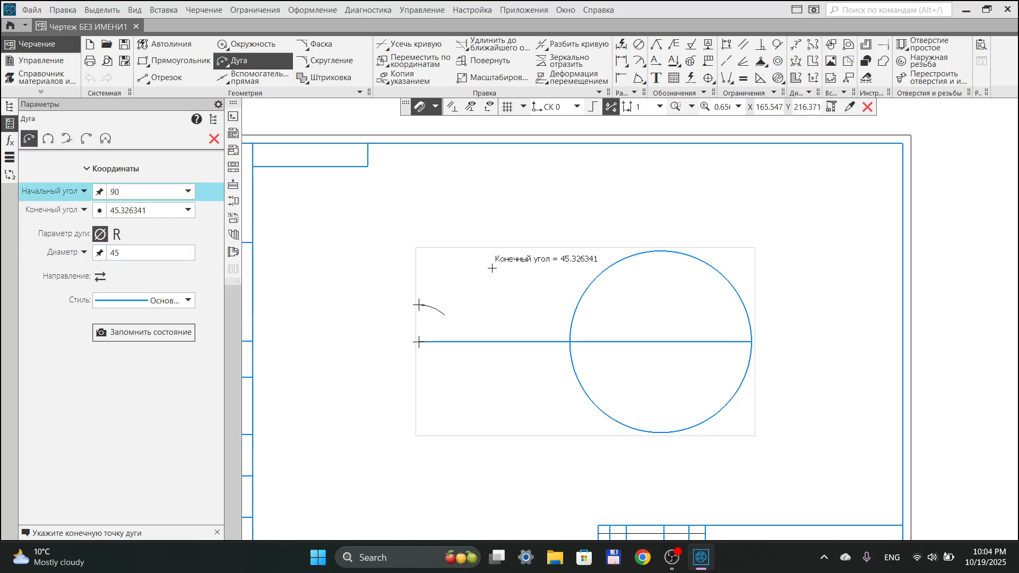
click(143, 193)
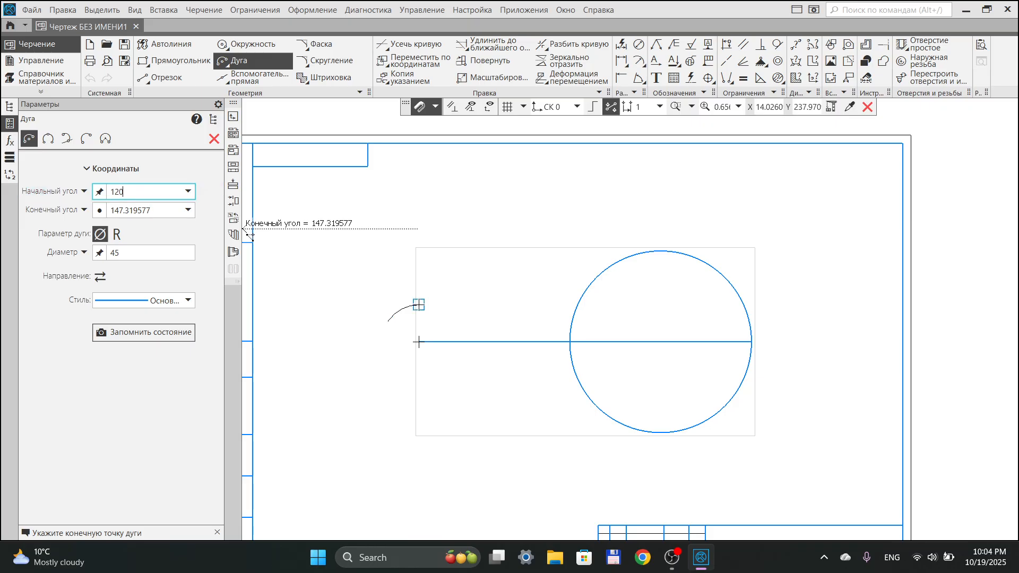
text(120)
key(Return)
click(143, 193)
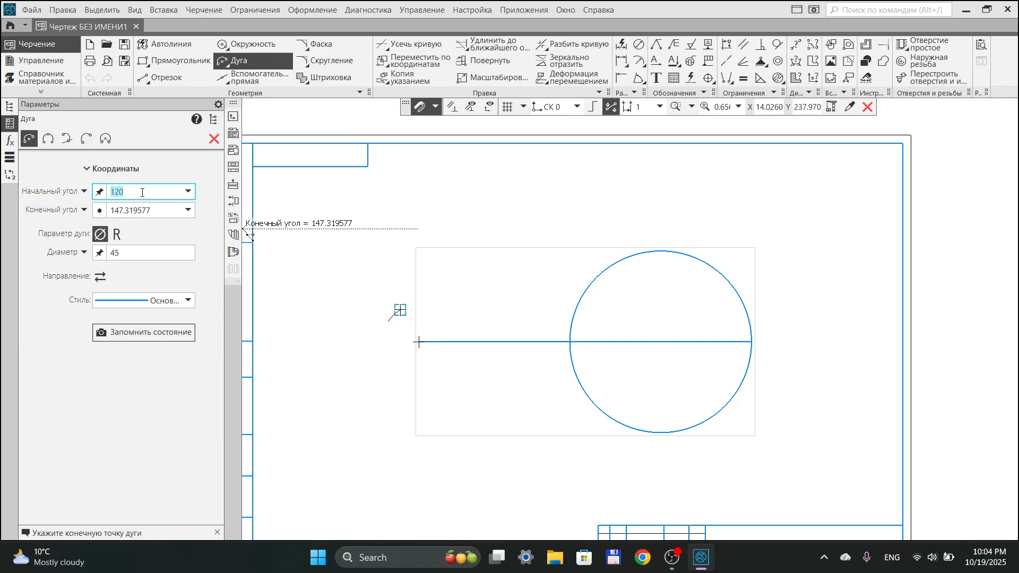
click(157, 207)
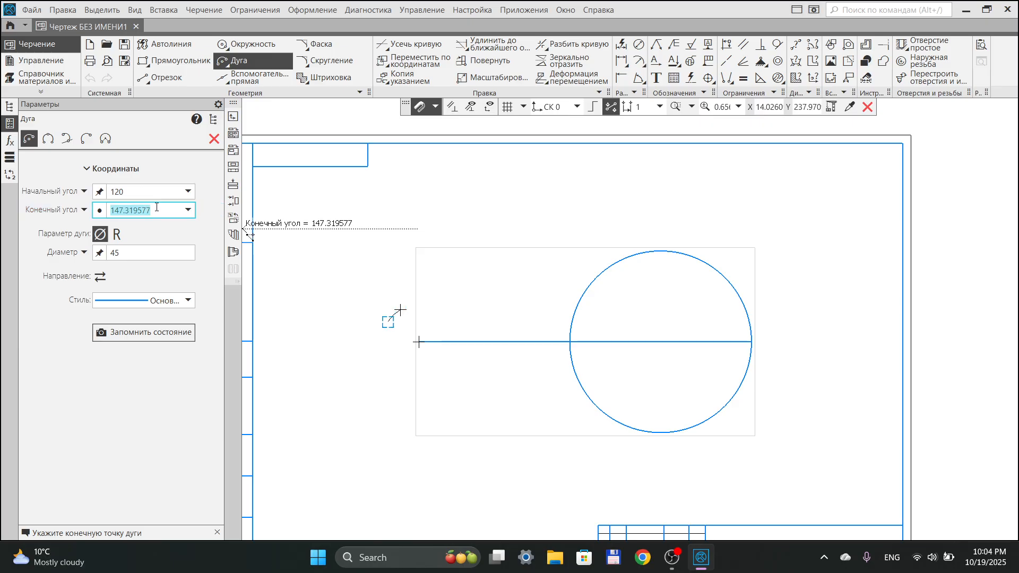
text(120)
key(Return)
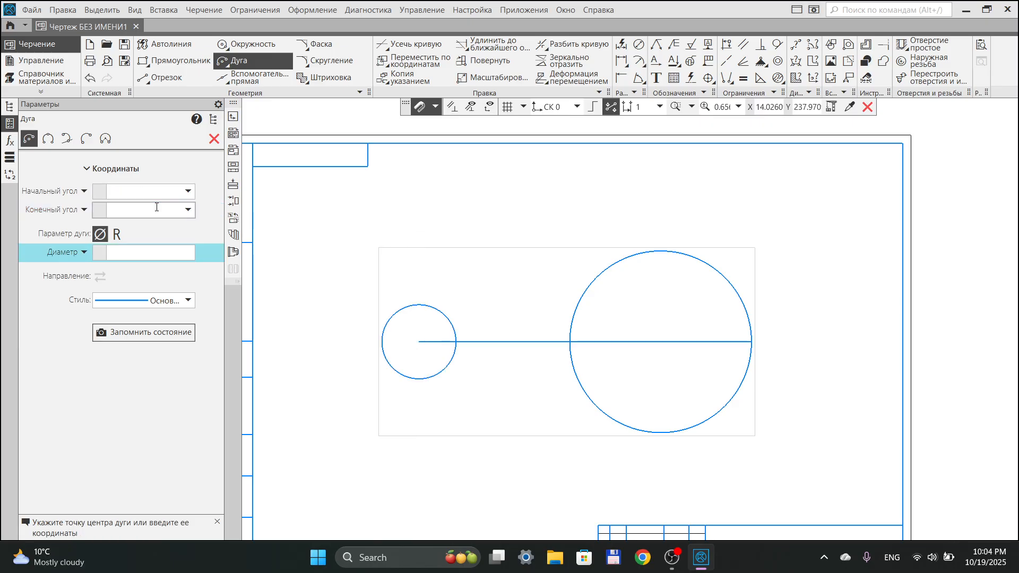
Draw an arc about 144 mm in diameter centred on the segment's left endpoint, from 90° to an end angle of 45°, and leave the command
click(48, 138)
click(30, 139)
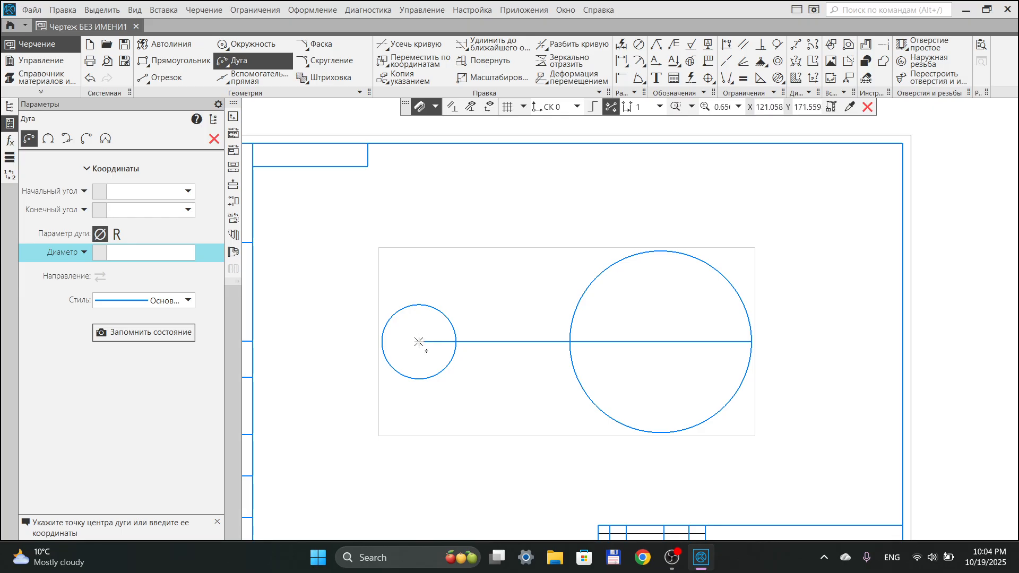
click(419, 341)
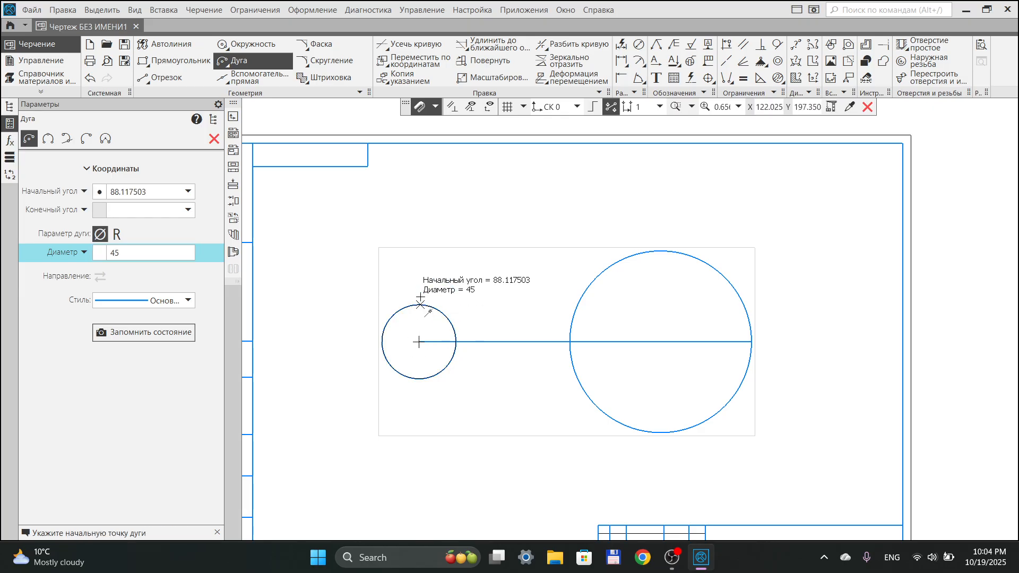
click(424, 230)
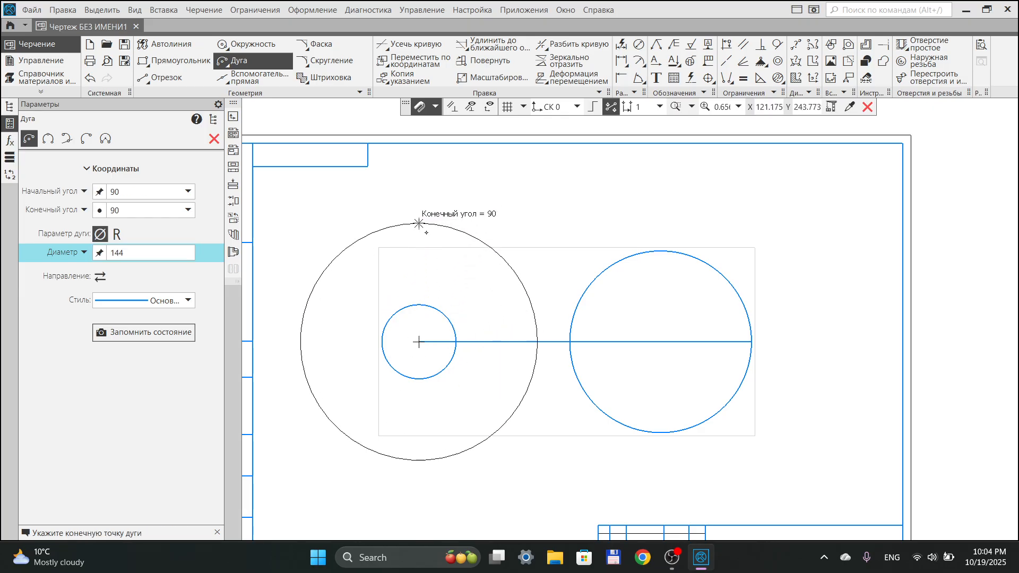
click(165, 211)
text(45)
key(Return)
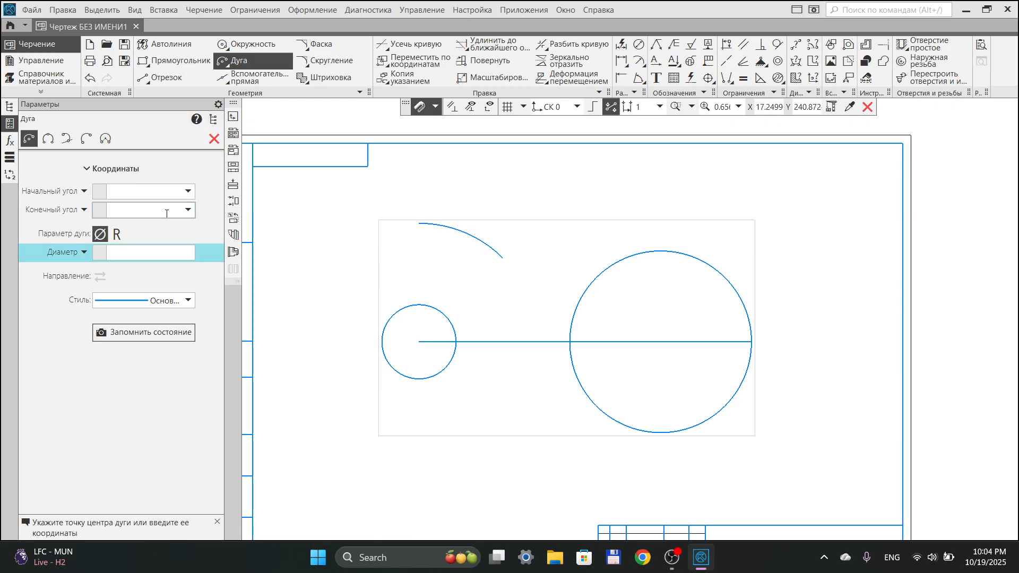
key(Escape)
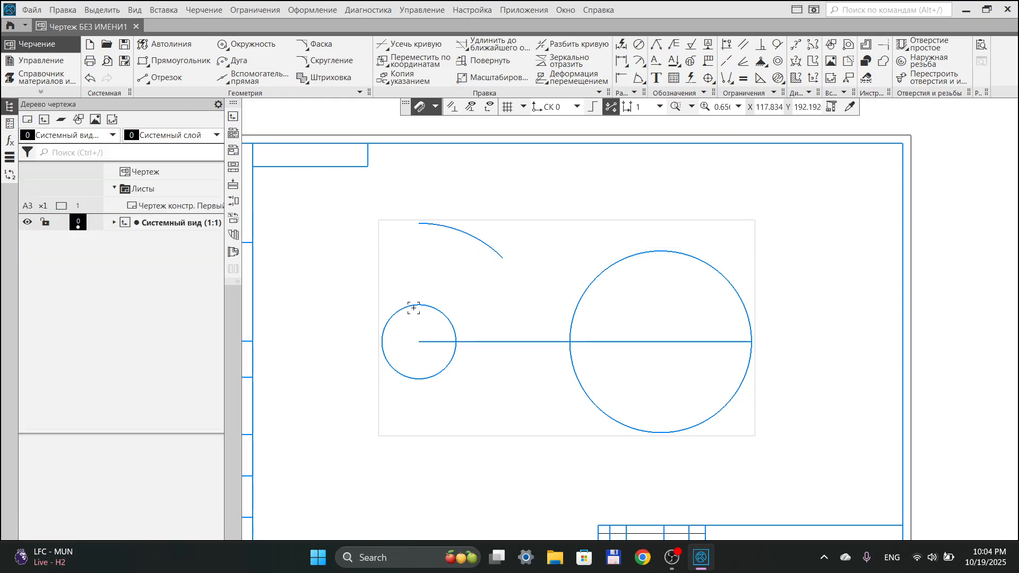
Delete the small closed arc and draw auxiliary lines from the segment's left endpoint, one vertical and one through the open arc's lower end
click(409, 307)
key(Delete)
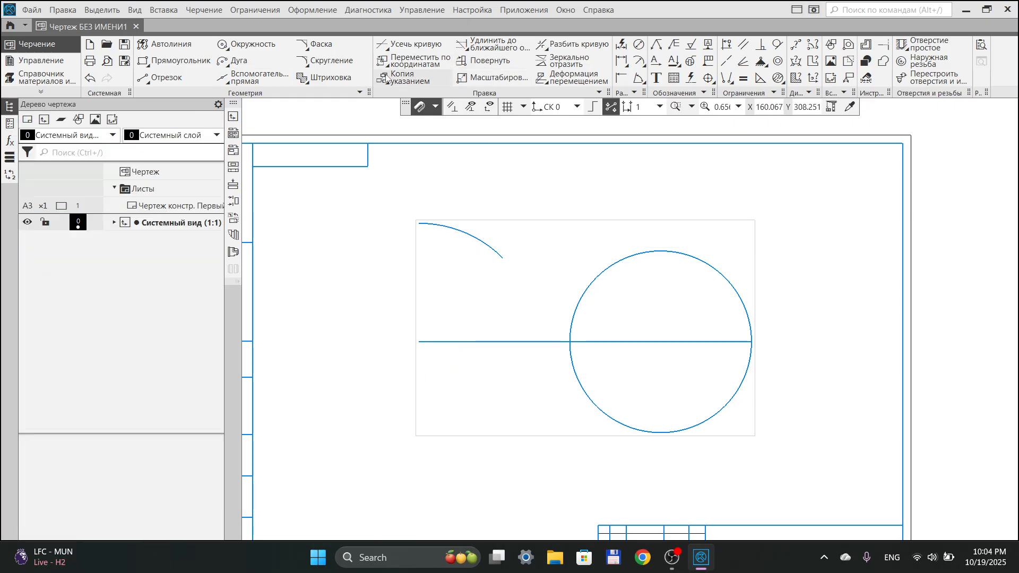
click(274, 80)
click(420, 342)
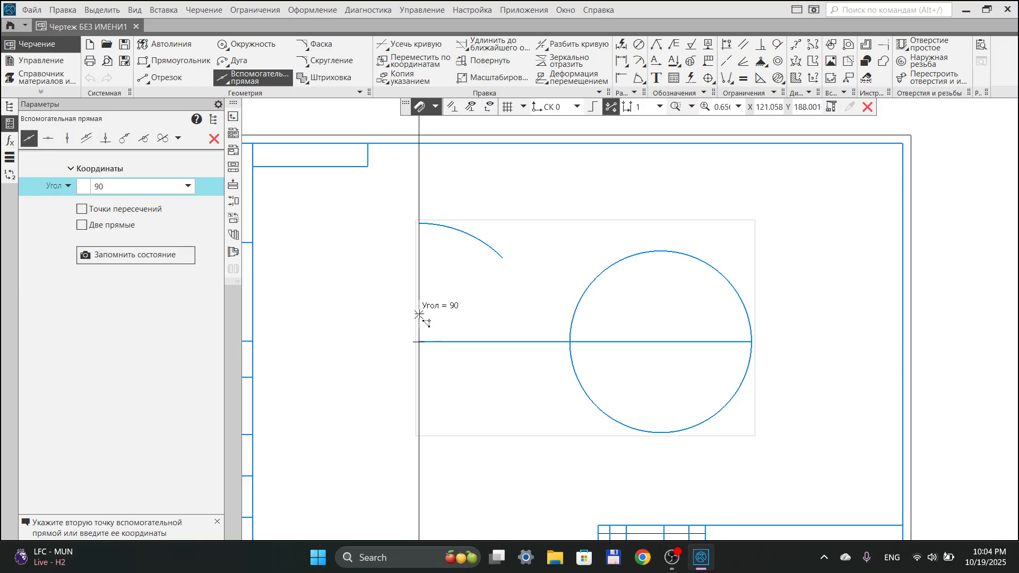
click(503, 259)
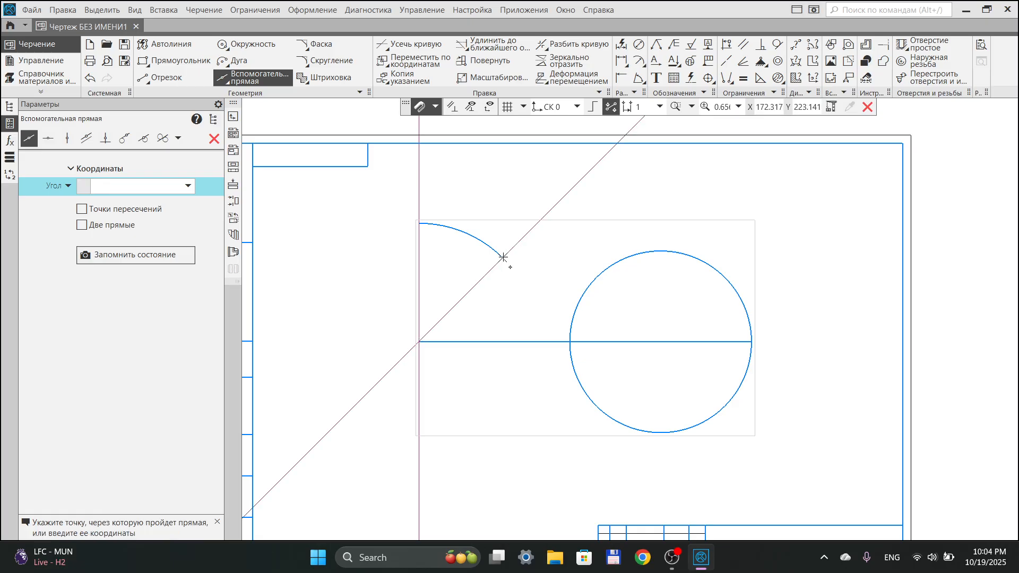
Add an angular dimension between the two auxiliary lines, placing it just inside the arc
click(639, 78)
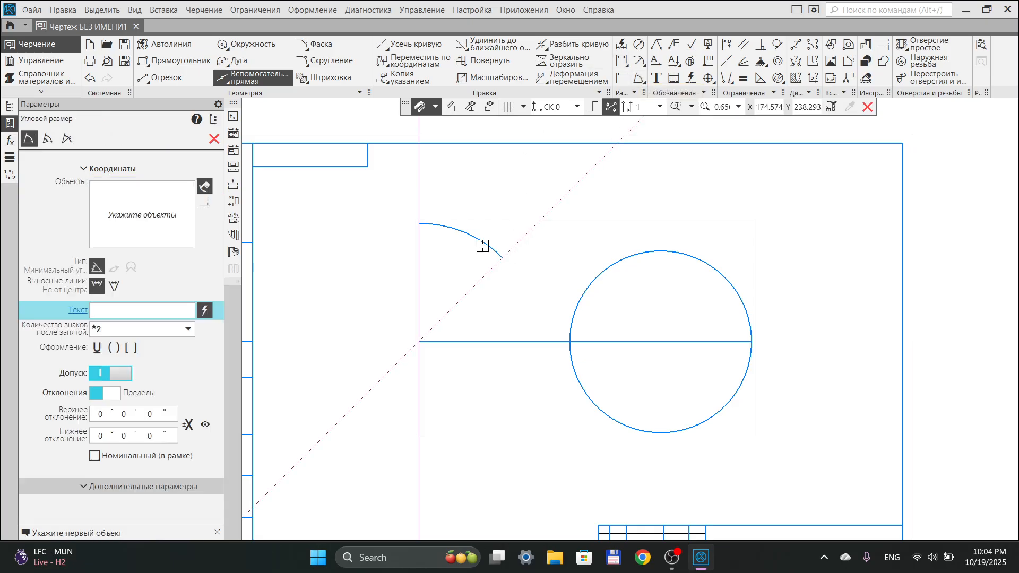
click(418, 273)
click(463, 294)
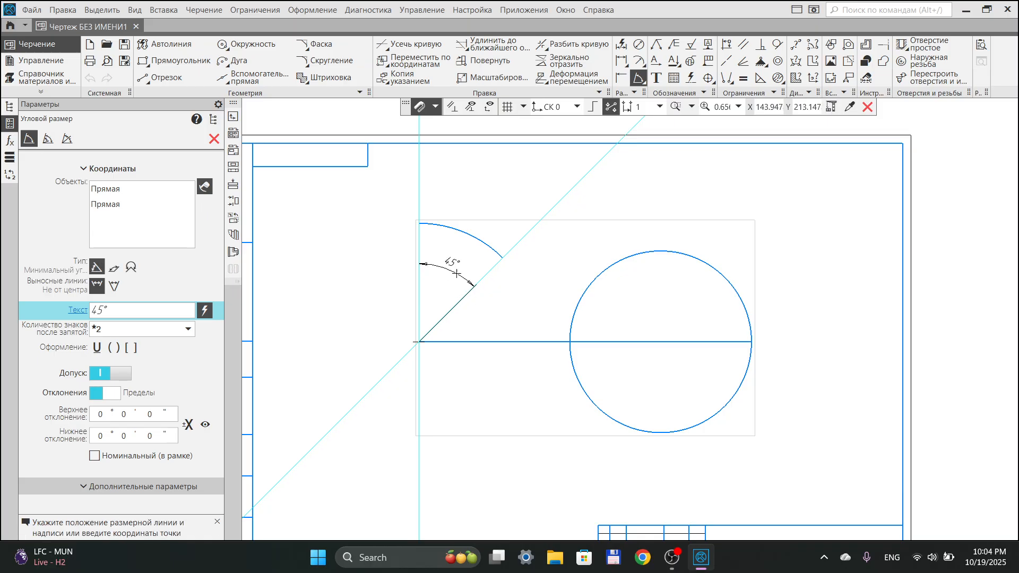
click(457, 271)
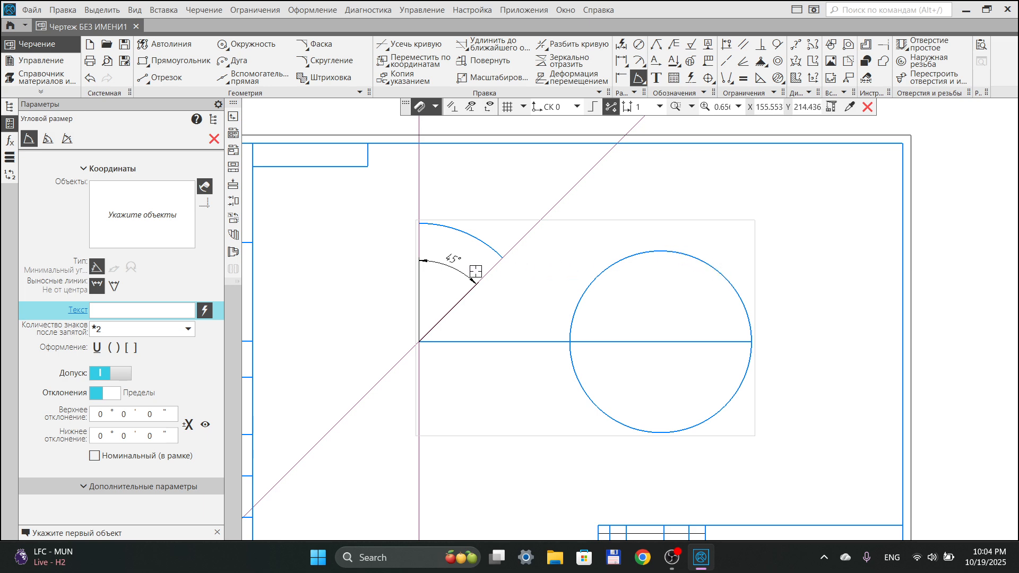
Leave the dimension command and undo the angular dimension, the auxiliary lines and the deletion of the small closed arc
key(Escape)
key(ctrl+z)
key(ctrl+z)
key(ctrl+z)
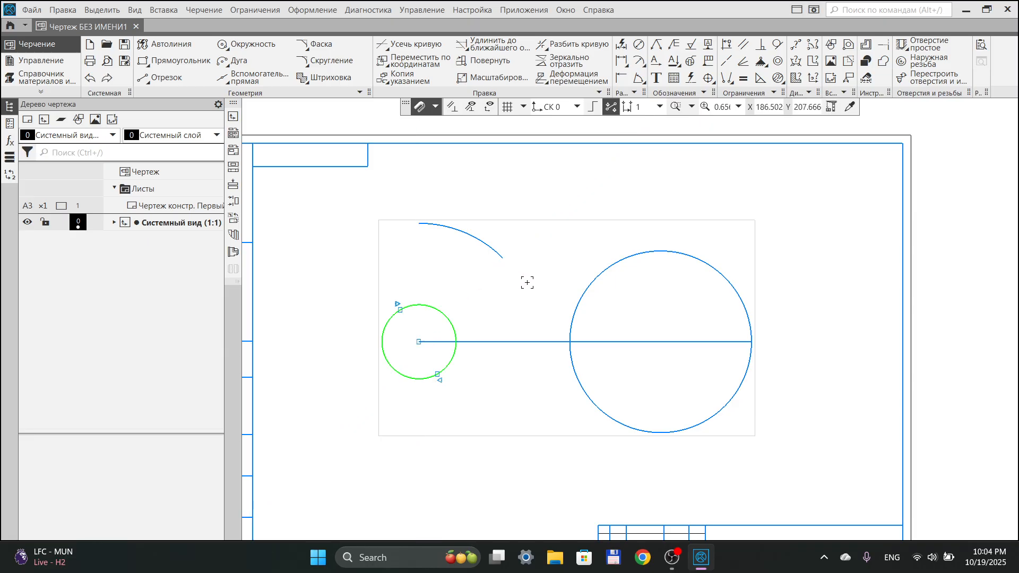
Select the small closed arc around the segment's left endpoint
click(449, 317)
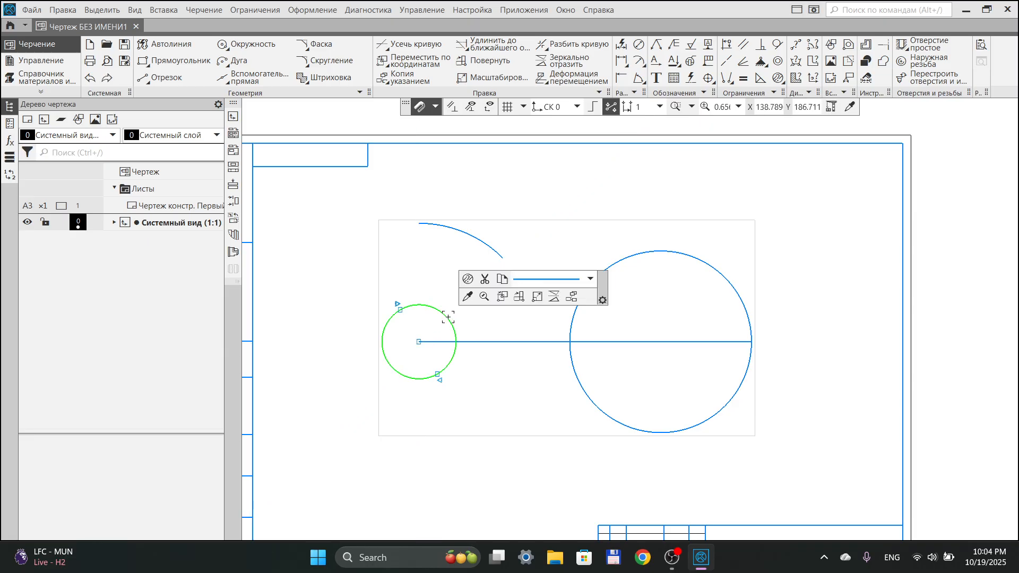
Delete the small circular arc at the horizontal segment's left end and the open arc above it
key(Delete)
click(488, 249)
key(Delete)
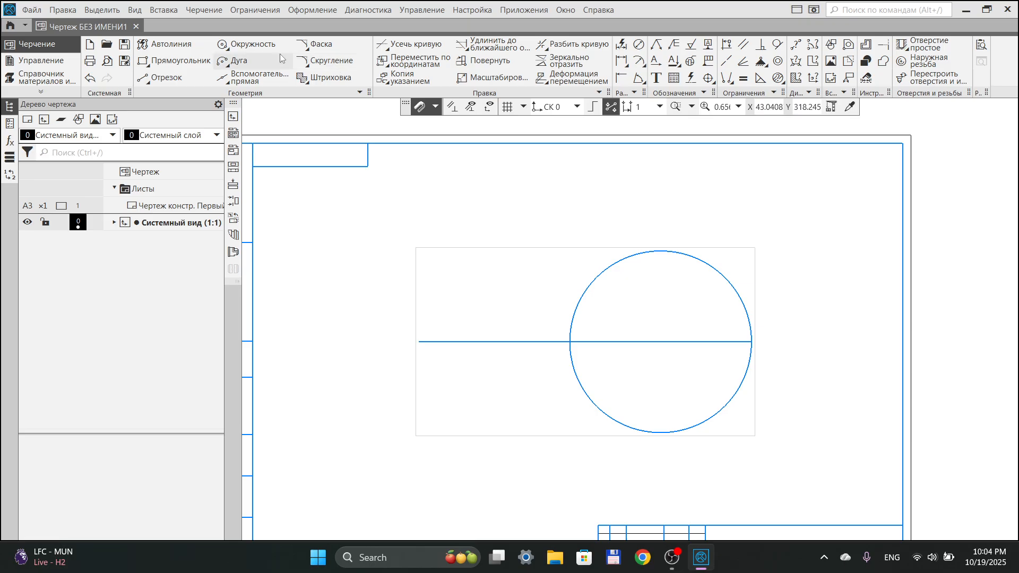
Try an arc through two points with a diameter of 80, starting in the empty area above the horizontal segment
click(234, 61)
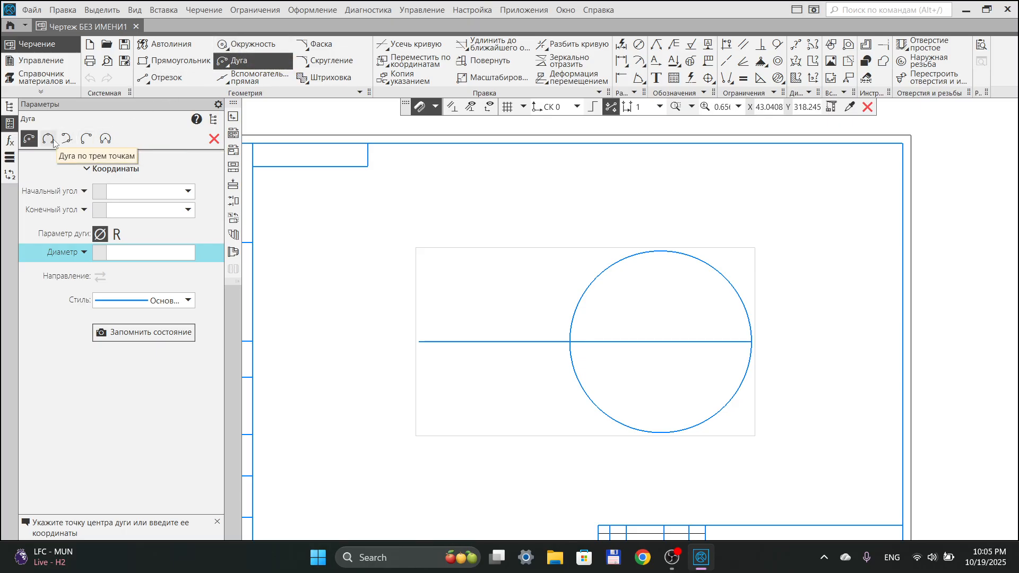
mouse_move(53, 142)
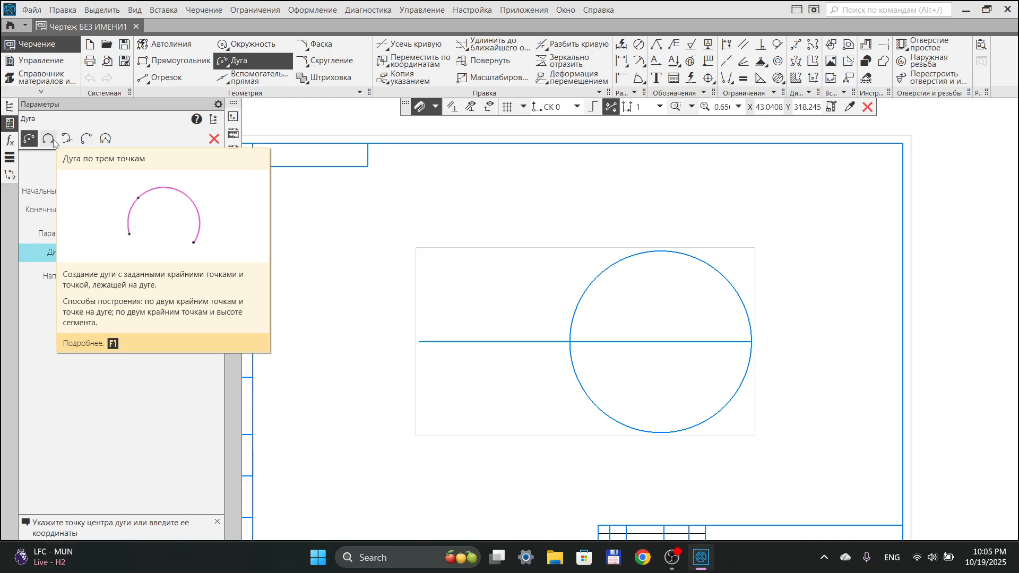
click(85, 139)
click(489, 196)
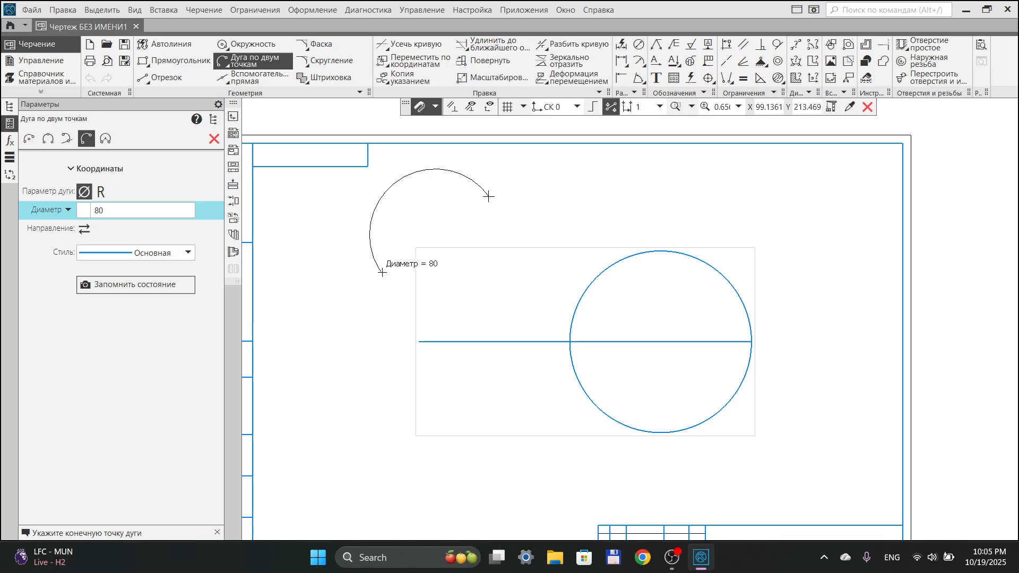
Try the arc by two points and opening angle with angles of 180 and 45 degrees, and abandon it
click(106, 139)
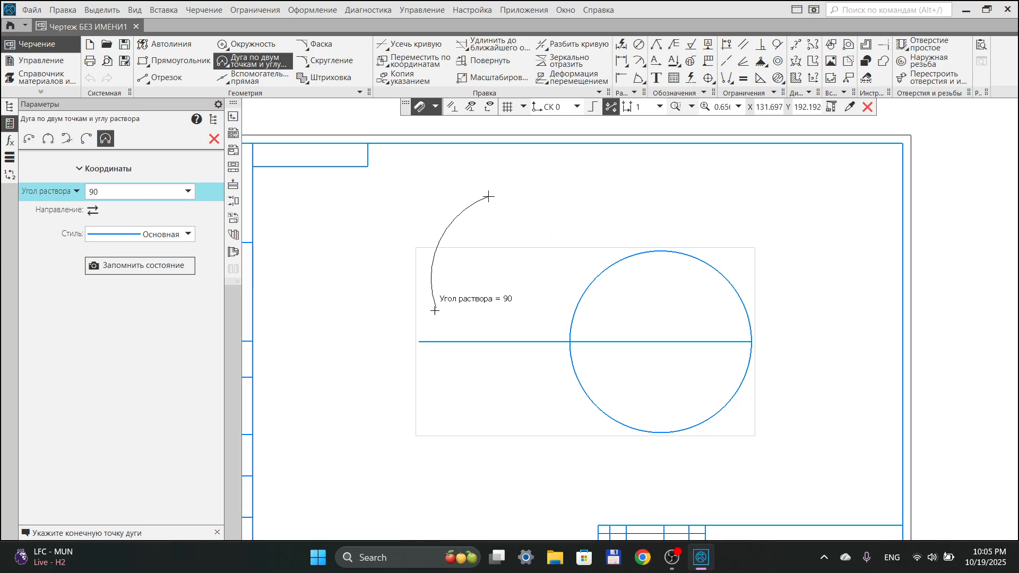
click(147, 197)
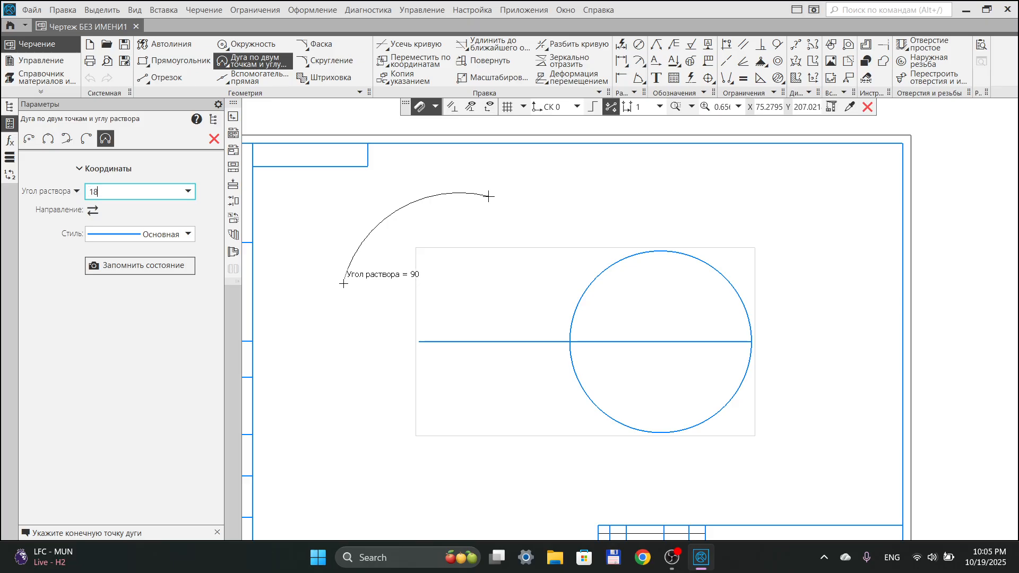
text(180)
key(Return)
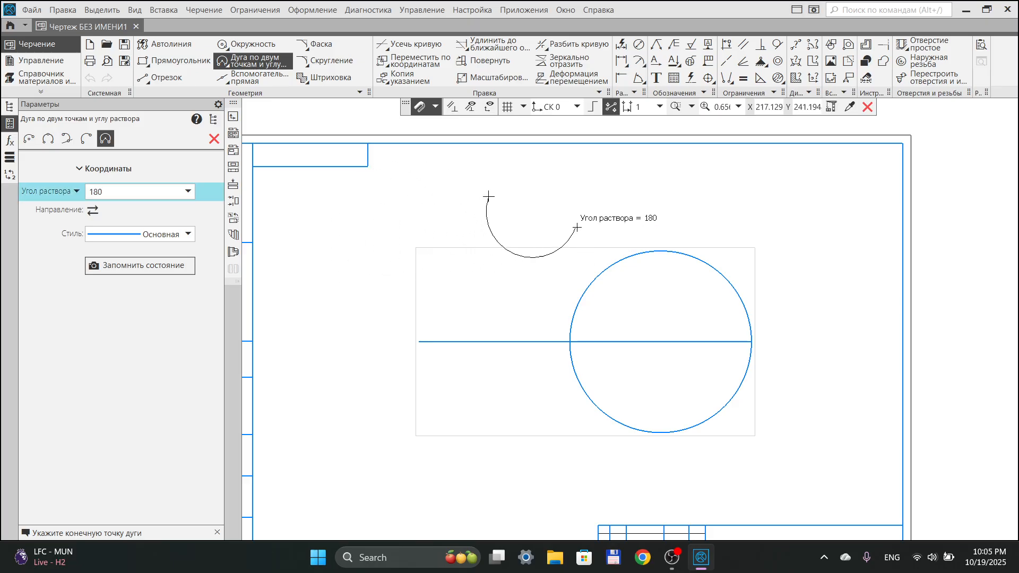
click(118, 199)
key(Return)
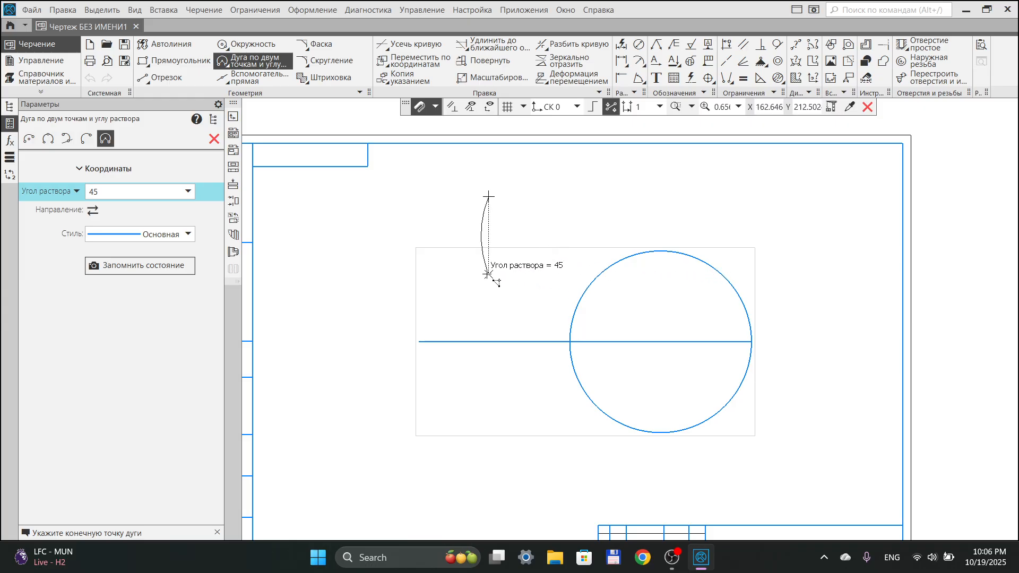
click(215, 140)
Delete the large circle and the horizontal segment running through it
click(578, 306)
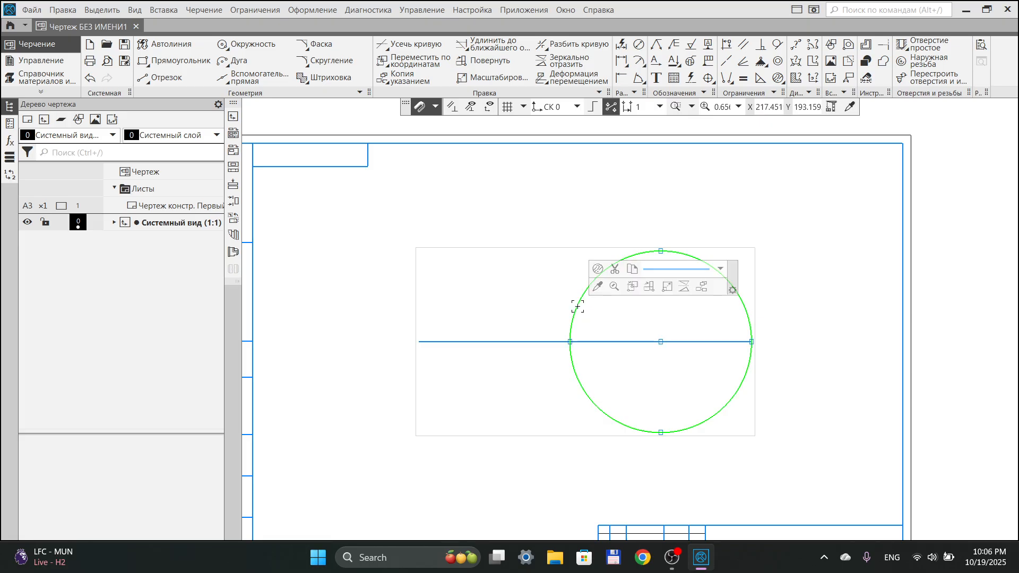
key(Delete)
click(584, 342)
key(Delete)
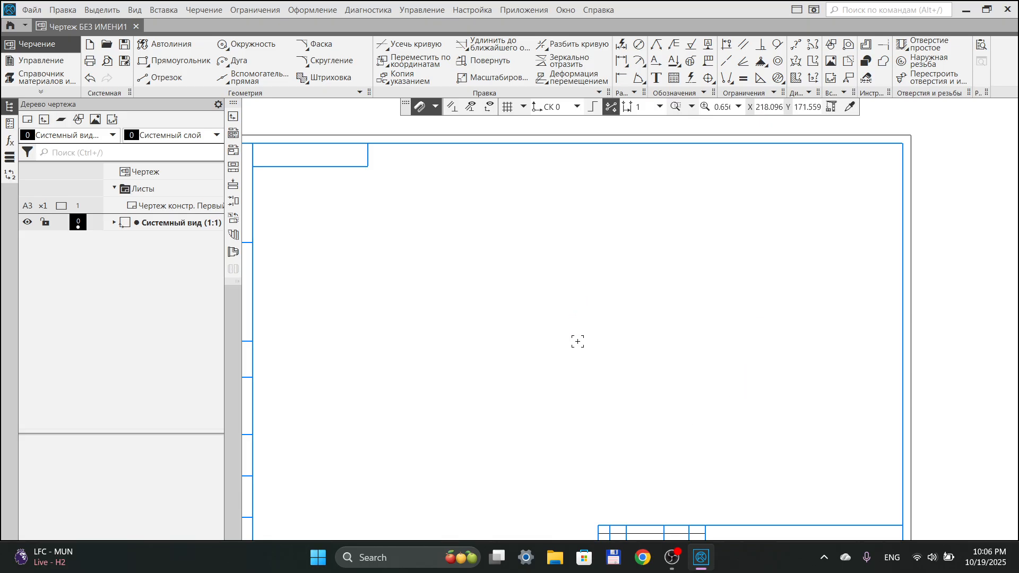
Draw a horizontal auxiliary line at angle 0 across the upper middle of the sheet
click(252, 80)
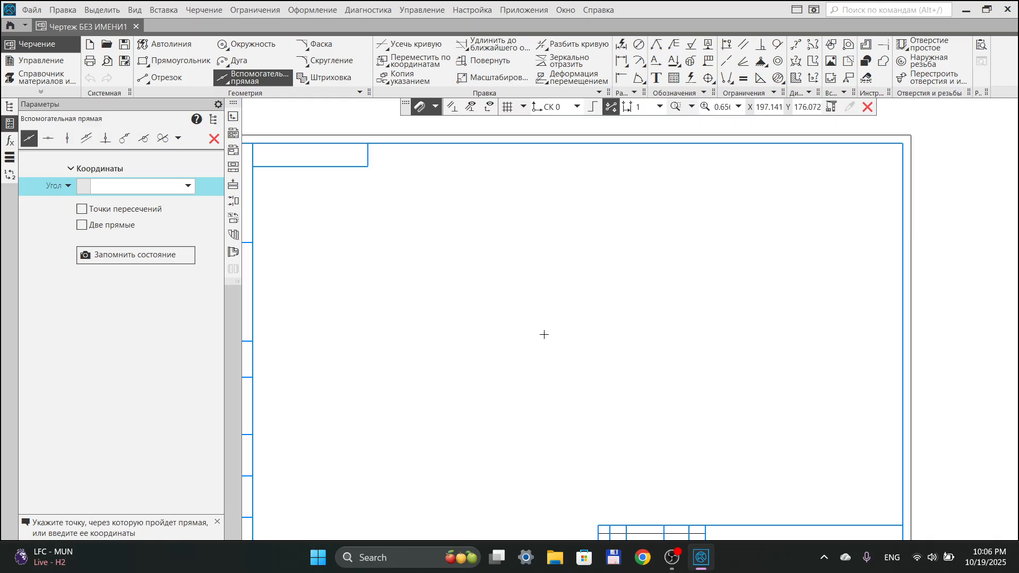
click(583, 344)
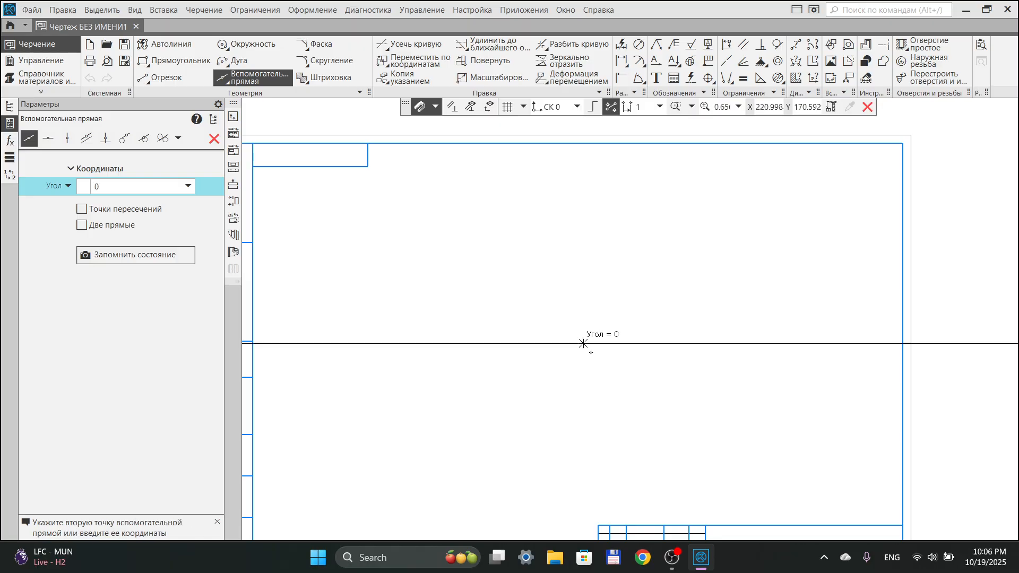
click(583, 344)
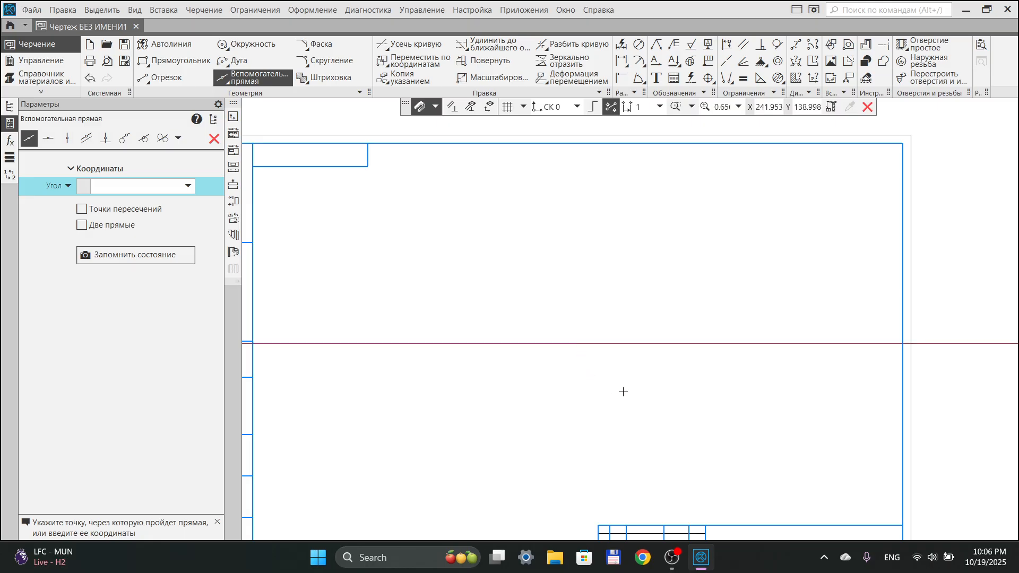
Draw a vertical auxiliary line crossing the horizontal one near the middle of the sheet
scroll(625, 367, down, 2)
scroll(624, 366, up, 3)
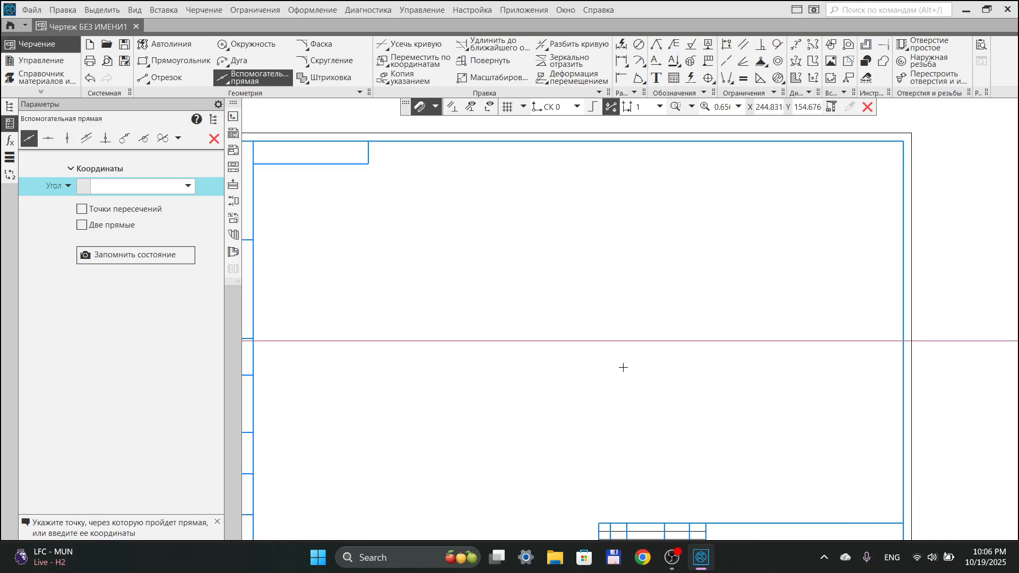
scroll(596, 348, down, 2)
scroll(594, 353, up, 1)
scroll(594, 353, up, 3)
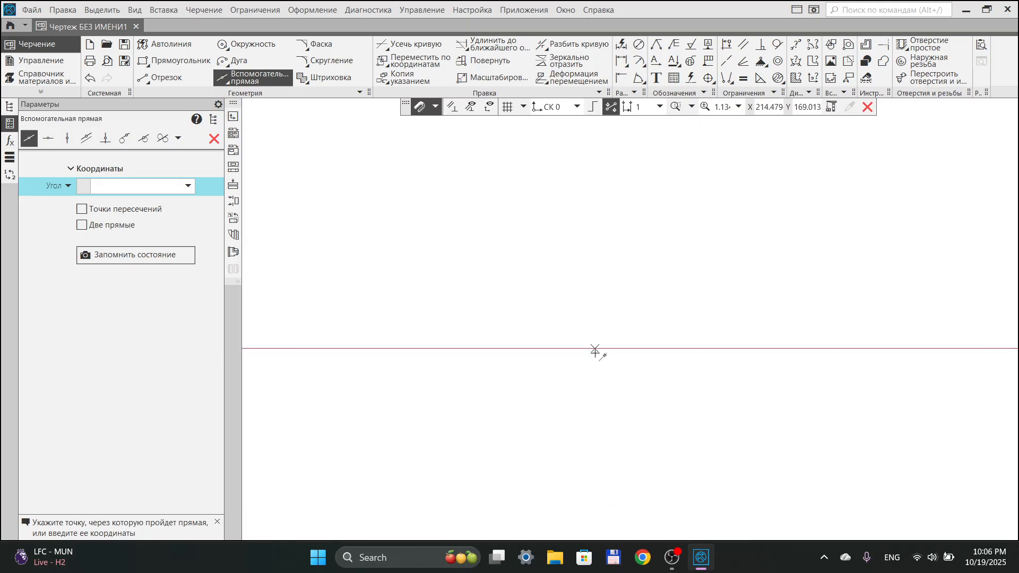
scroll(589, 371, down, 2)
click(590, 362)
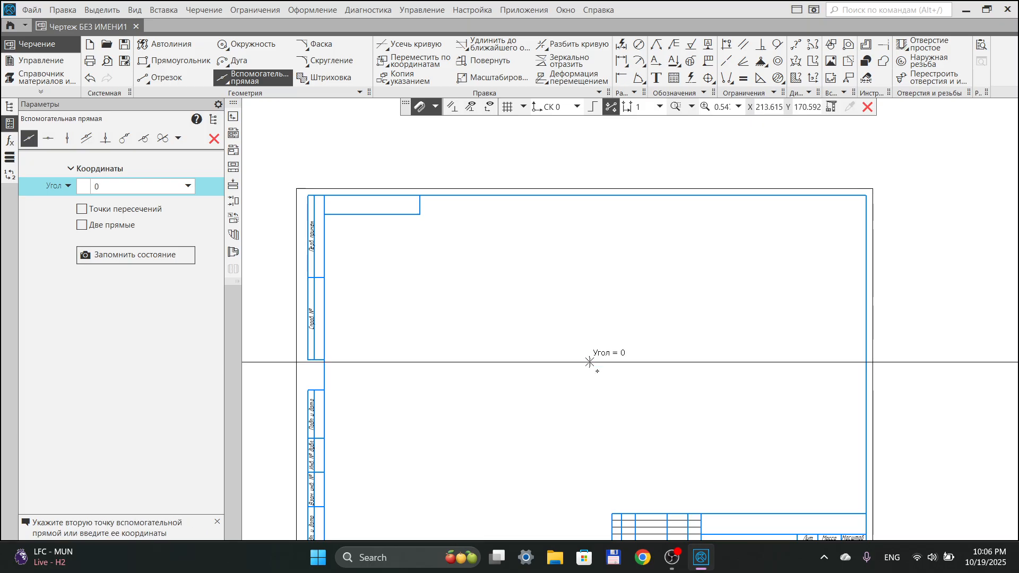
click(589, 333)
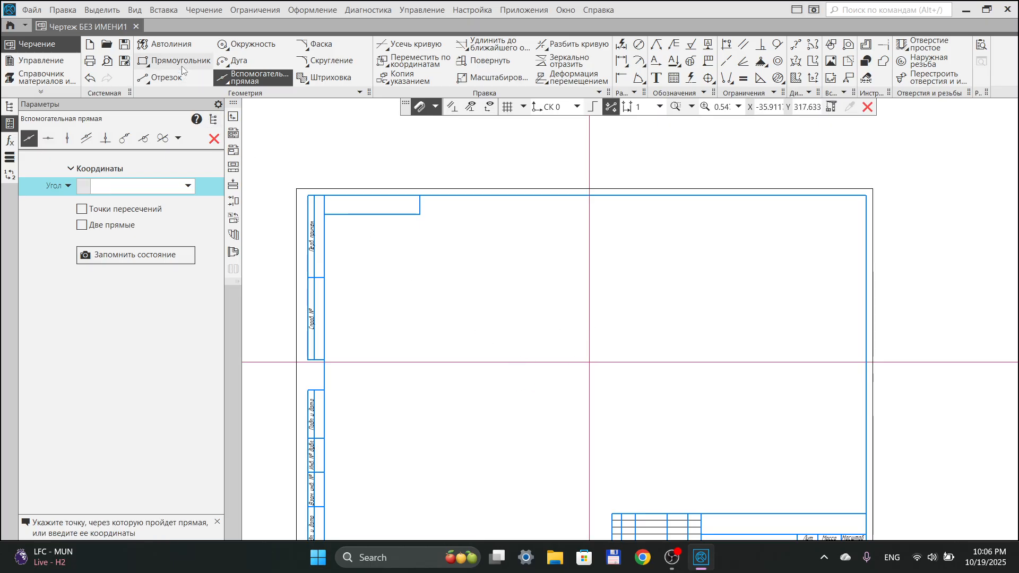
Draw a vertical segment up from the auxiliary lines' intersection and a horizontal segment to the right from its upper end
click(160, 78)
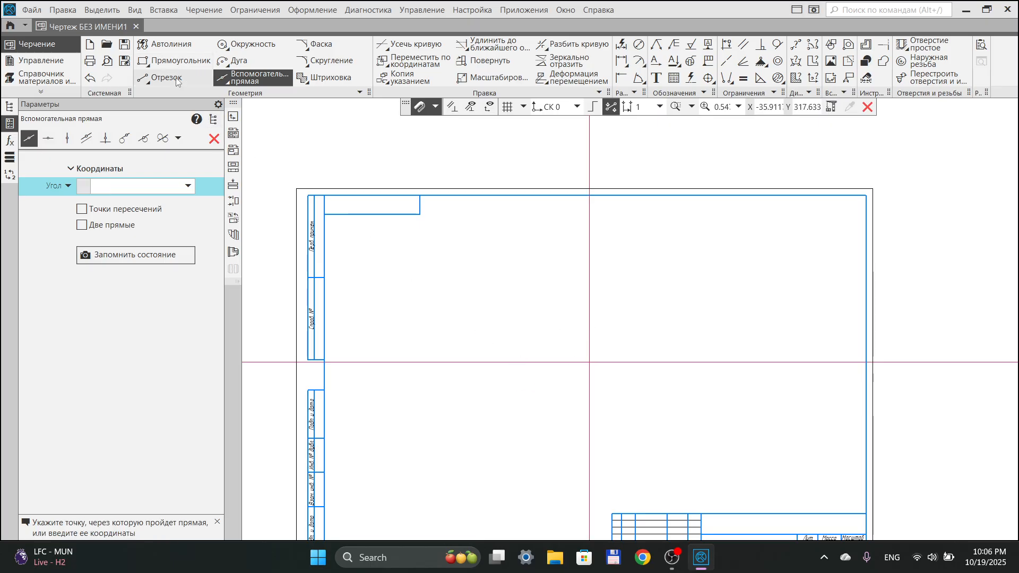
click(590, 362)
click(590, 321)
scroll(597, 371, up, 3)
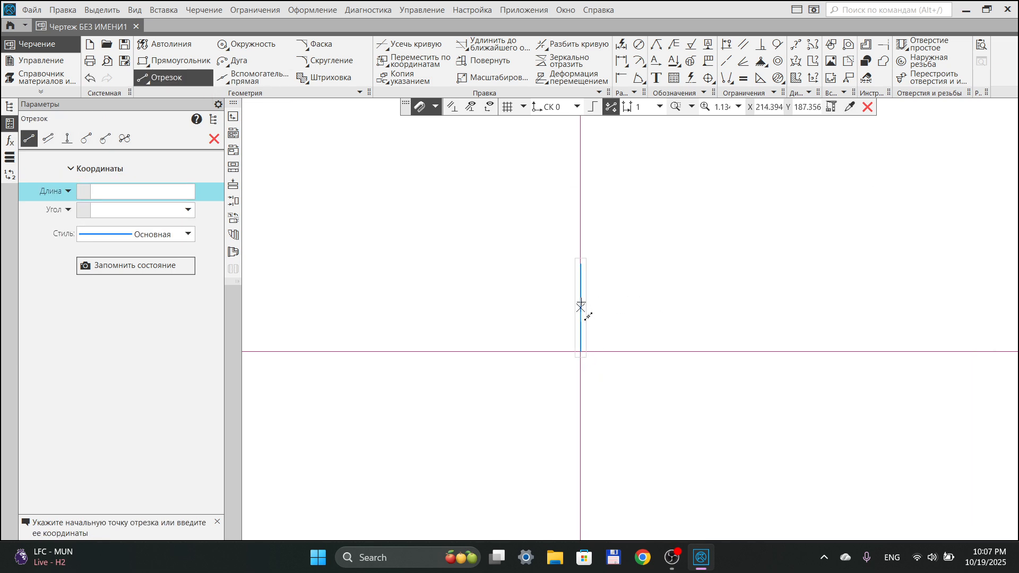
click(579, 265)
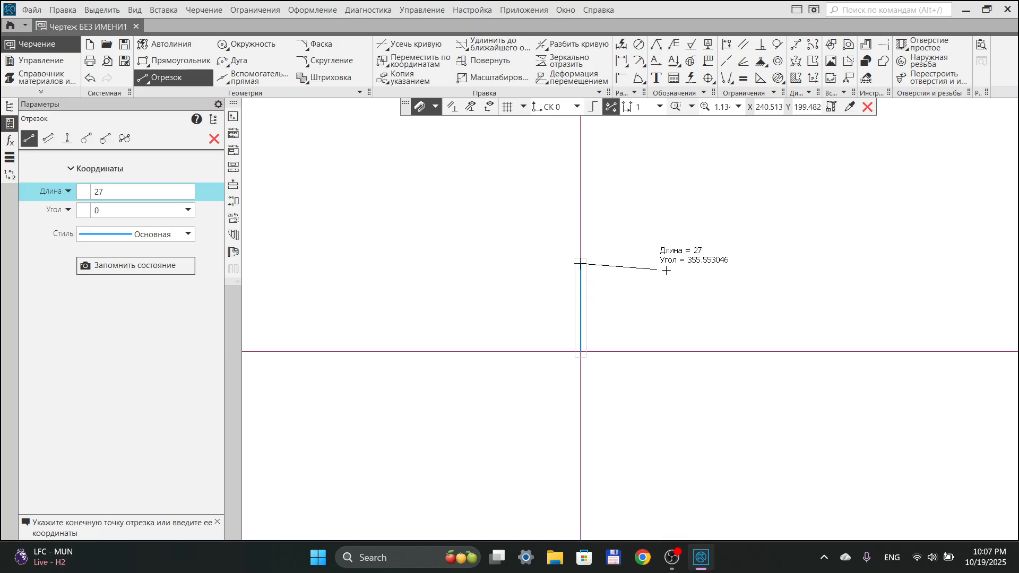
click(771, 264)
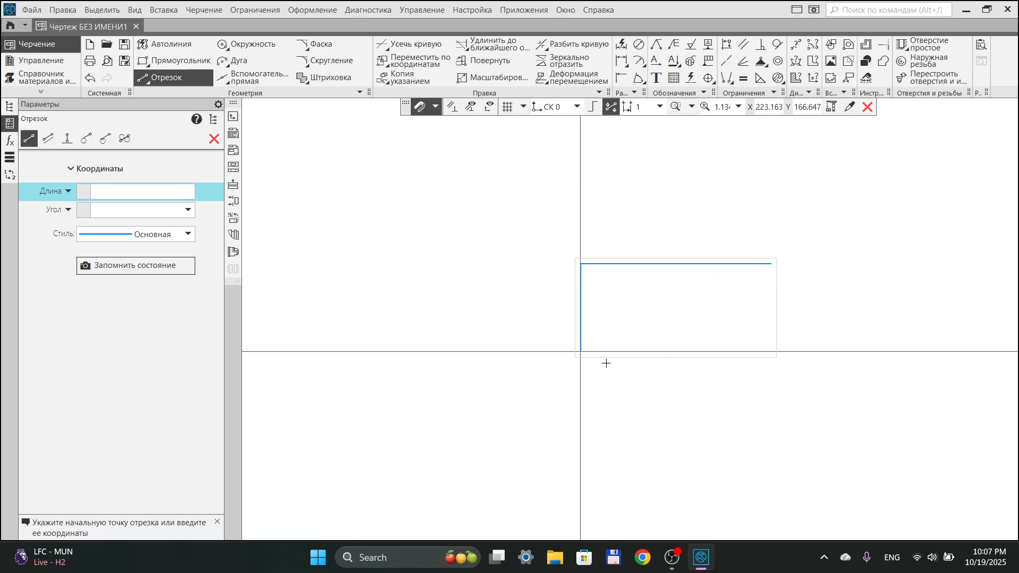
Close the rectangle with a bottom segment along the horizontal auxiliary line and a vertical segment on the right side
click(580, 352)
click(772, 351)
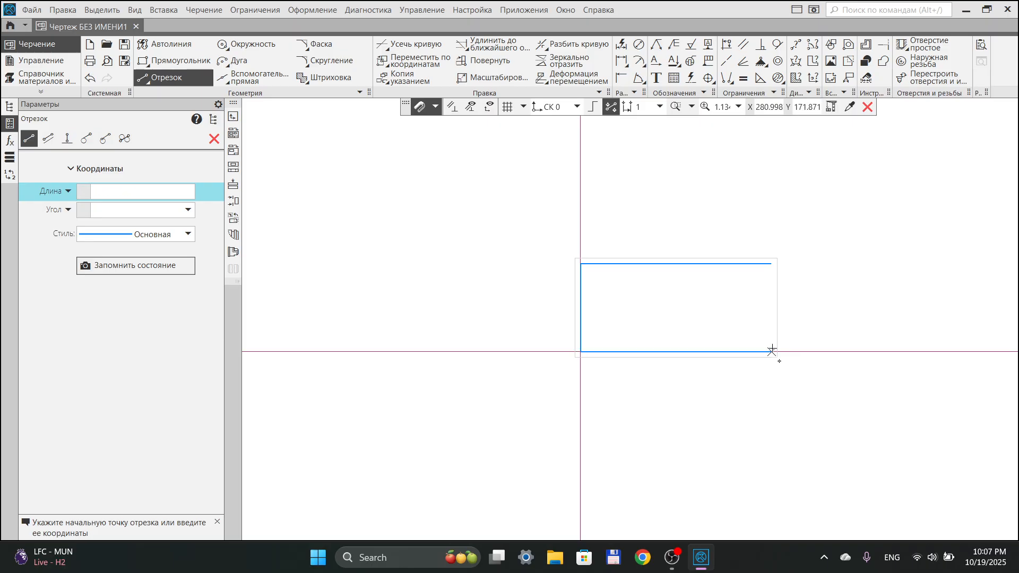
click(772, 352)
click(772, 263)
scroll(667, 311, down, 2)
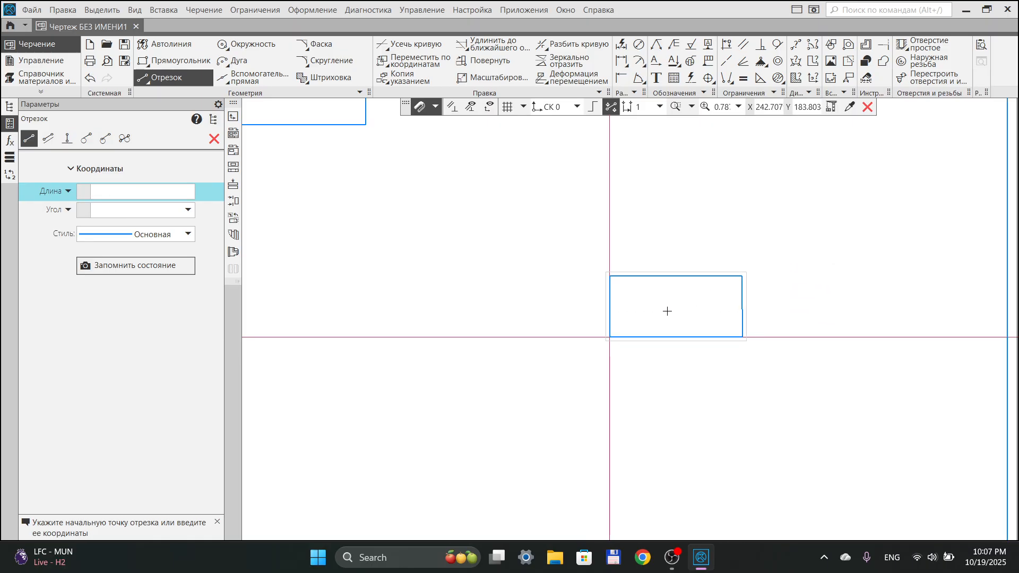
key(Escape)
Select only the rectangle's four segments with an enclosing selection window, and clear the selection
scroll(564, 277, down, 5)
middle_drag(560, 301, 548, 344)
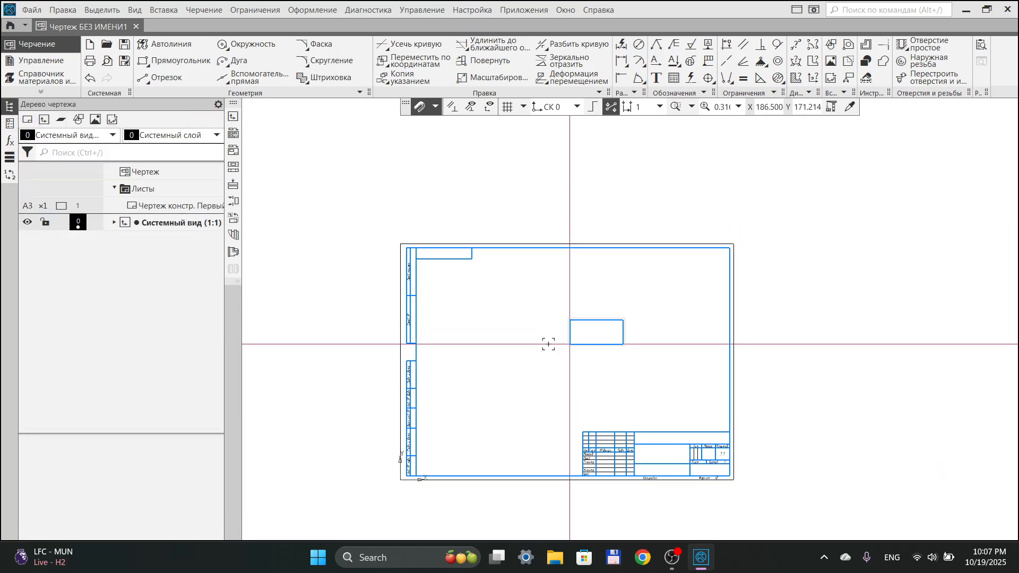
scroll(548, 344, up, 4)
drag(494, 204, 541, 287)
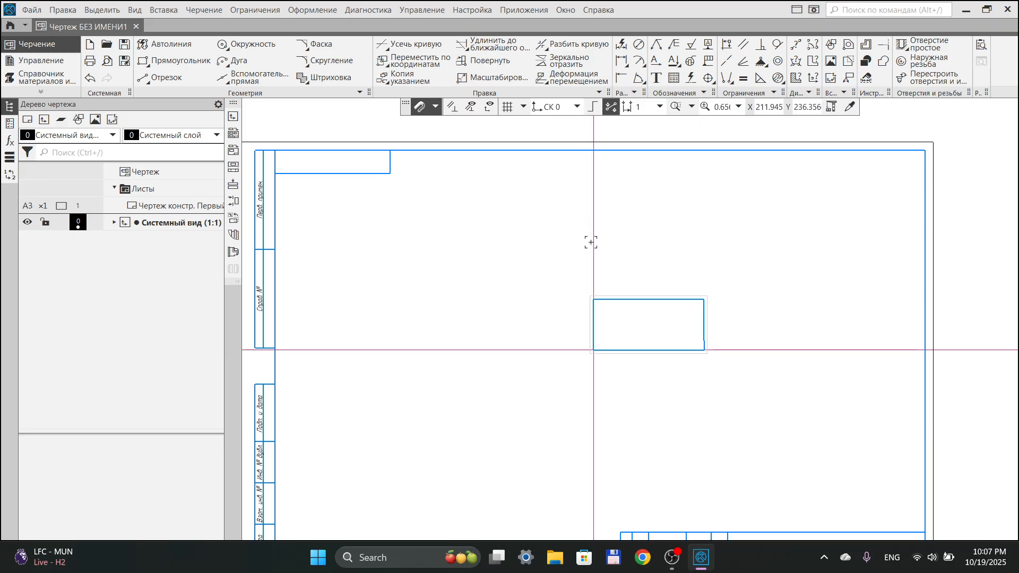
drag(525, 226, 707, 389)
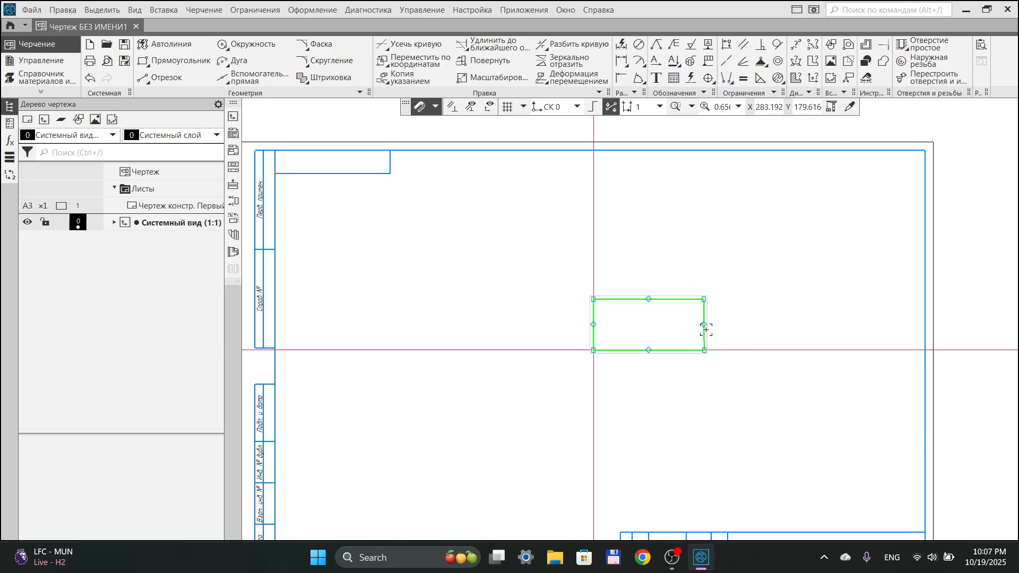
mouse_move(704, 309)
mouse_down()
mouse_move(632, 302)
mouse_move(628, 262)
mouse_move(580, 265)
mouse_move(718, 318)
mouse_move(703, 309)
mouse_up()
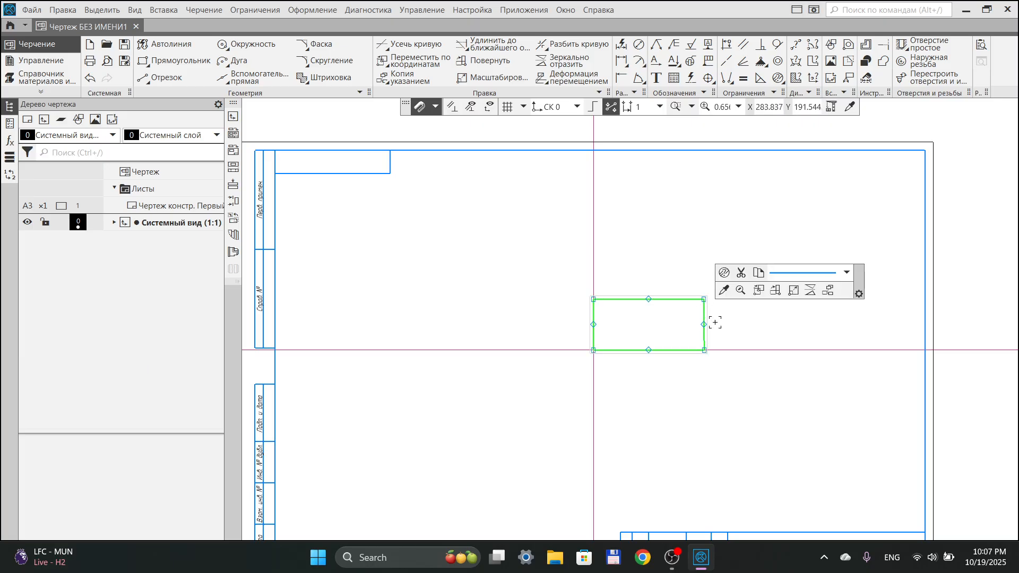
click(736, 358)
Select both auxiliary lines with the rectangle's right and top sides one by one, and reselect only the rectangle with an enclosing window before deselecting
click(735, 350)
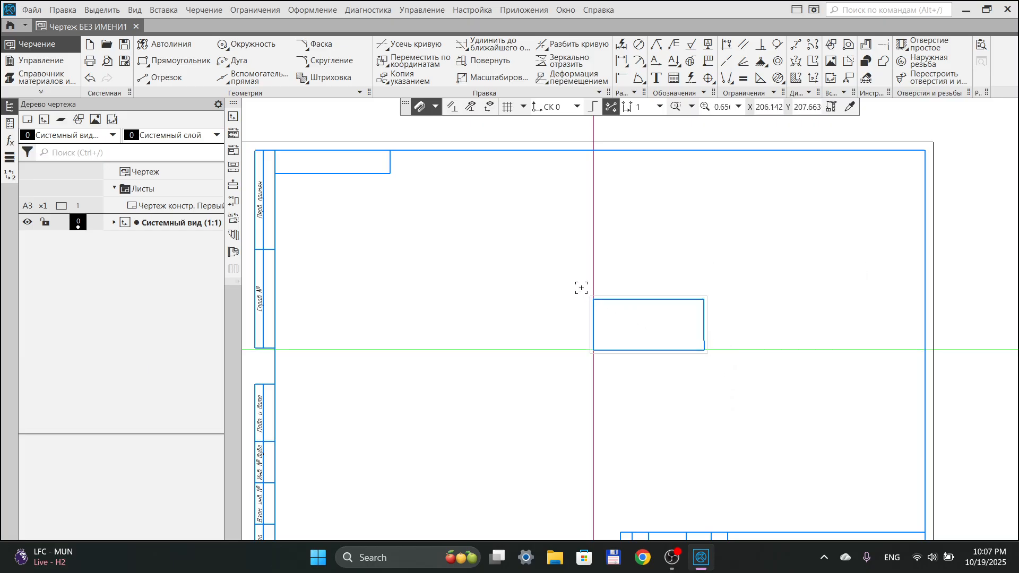
click(593, 276)
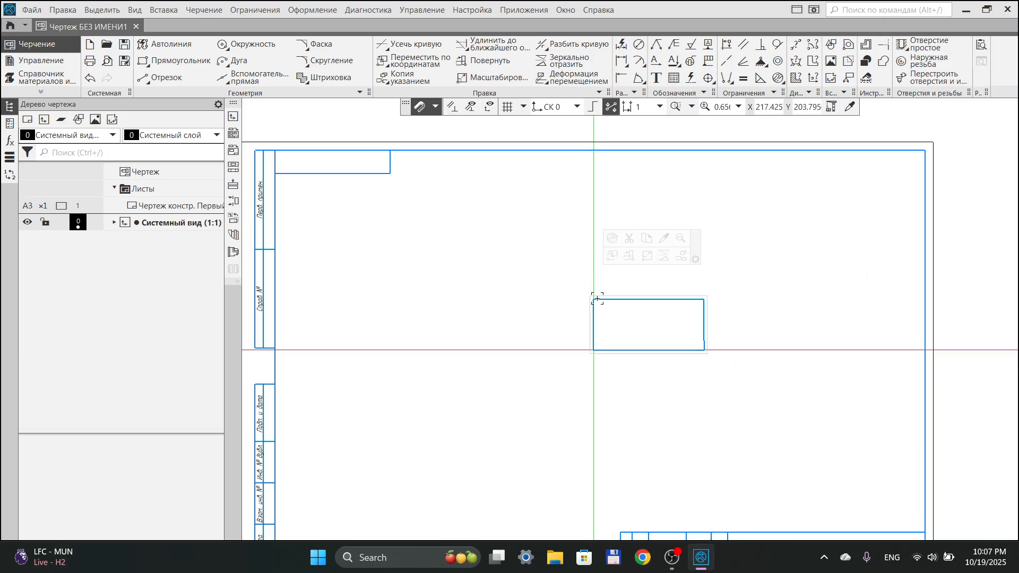
shift+click(558, 350)
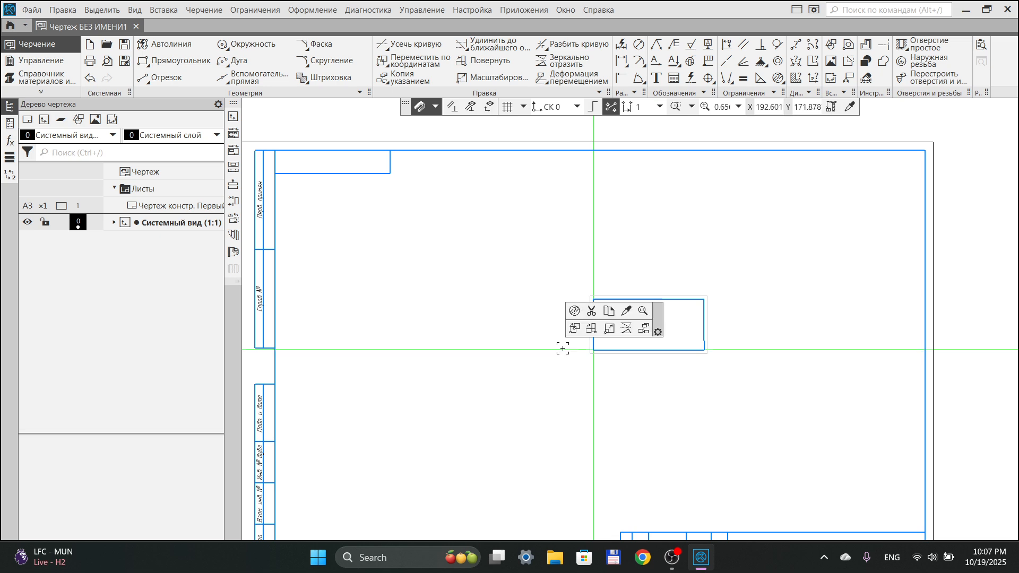
shift+click(704, 326)
shift+click(685, 299)
drag(532, 266, 803, 394)
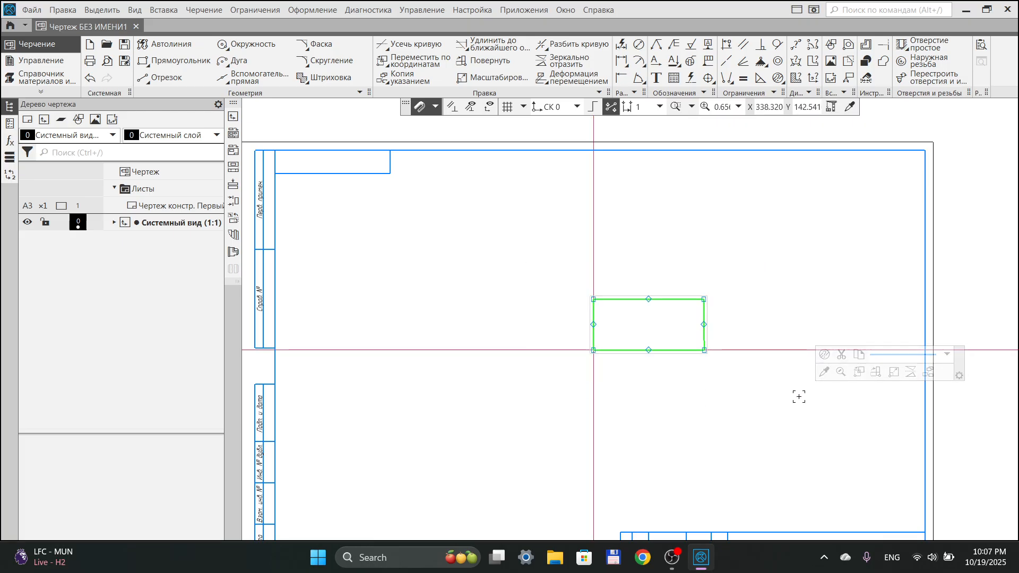
click(792, 411)
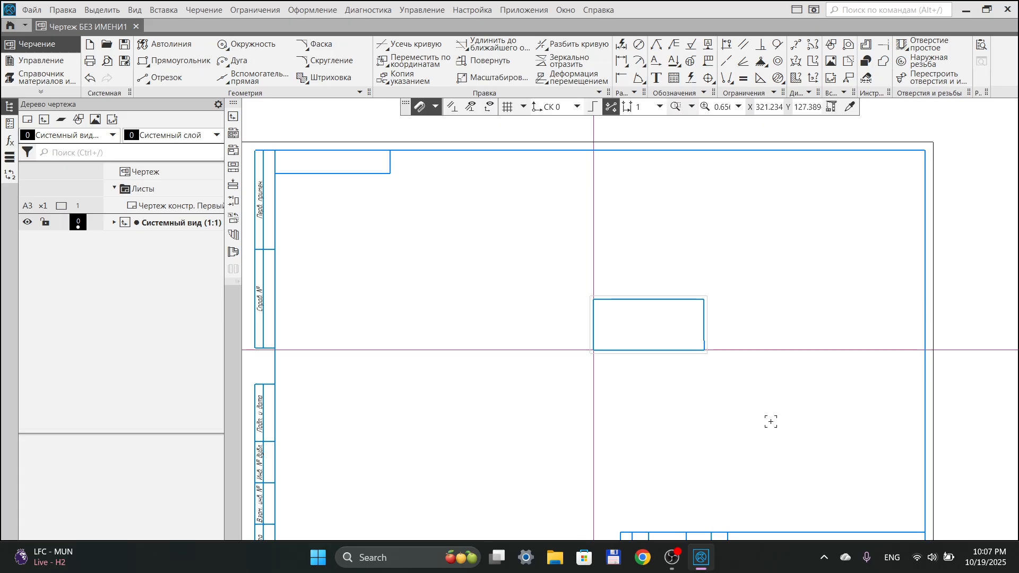
Select the rectangle and both auxiliary lines with a crossing window, move them together left and slightly down, and clear the selection
drag(773, 421, 552, 277)
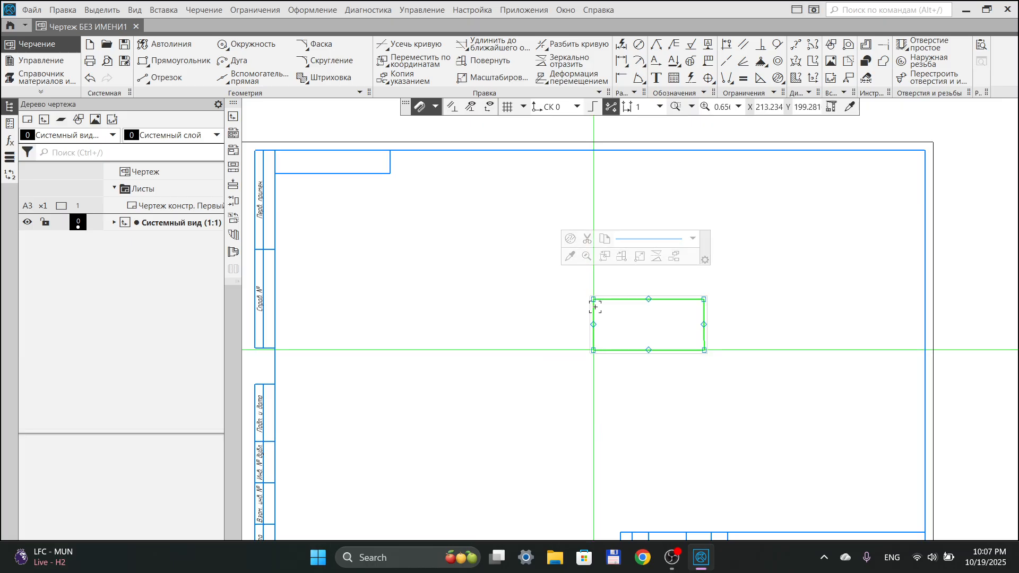
drag(750, 347, 717, 355)
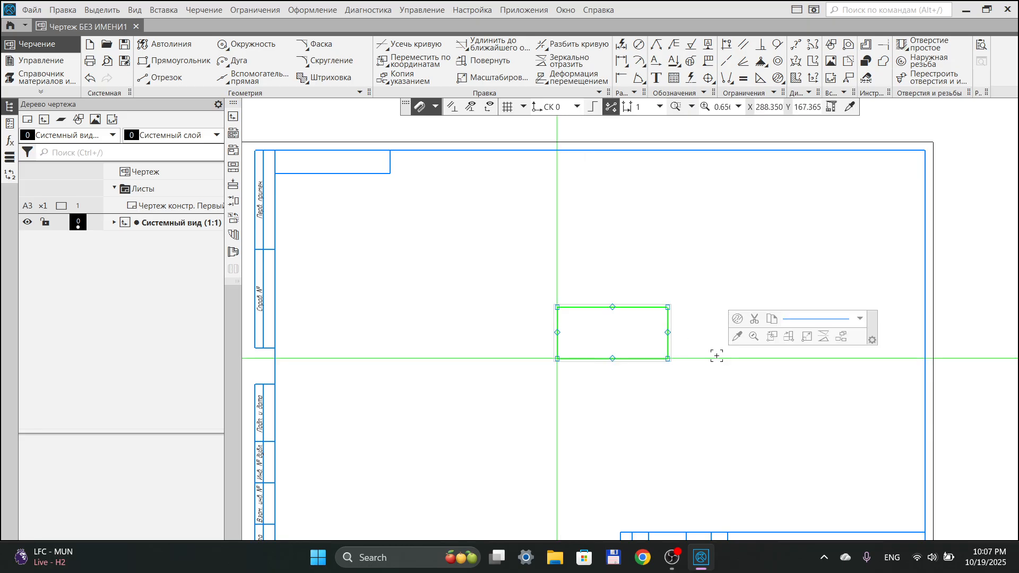
click(717, 391)
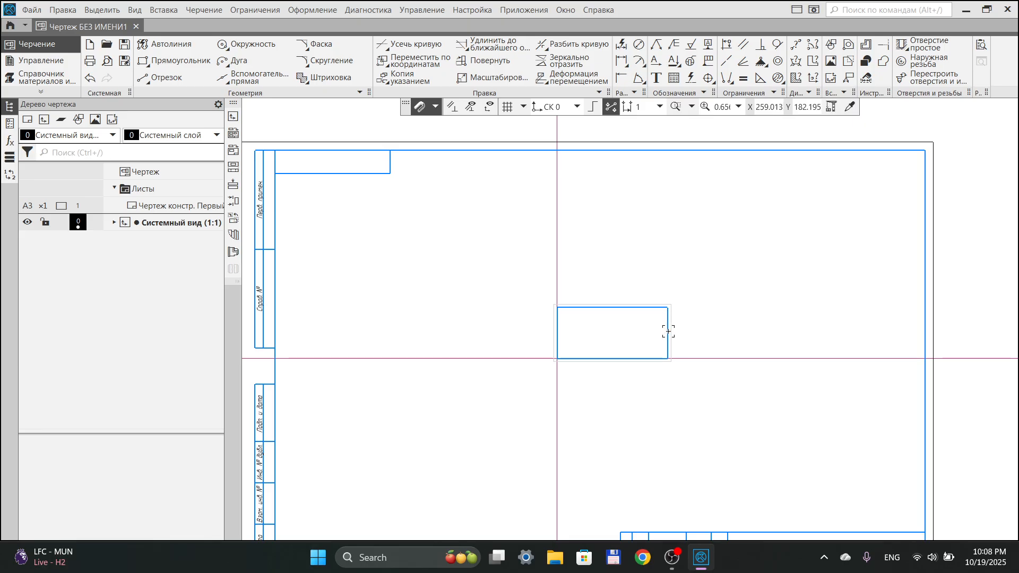
click(253, 78)
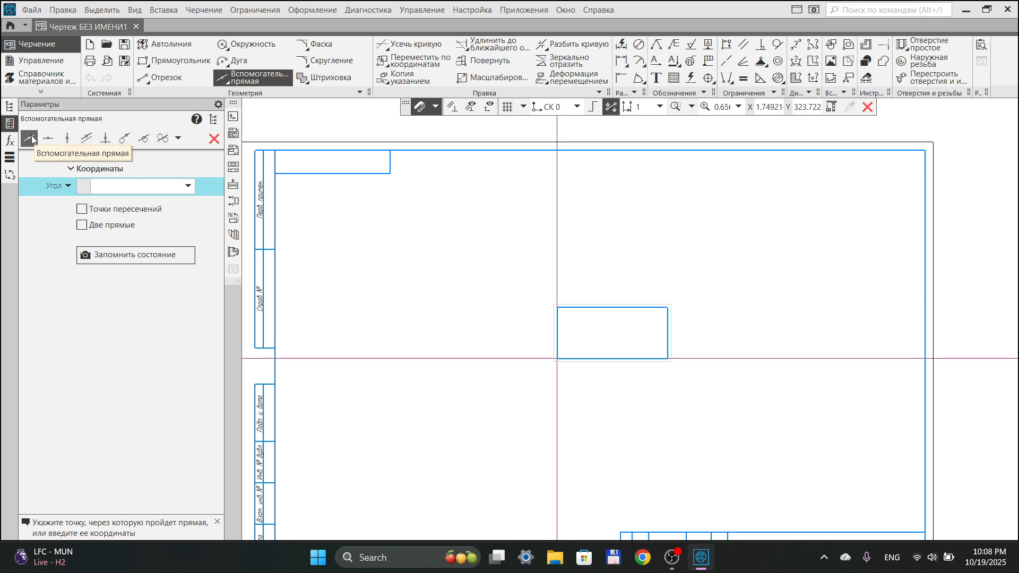
click(247, 76)
click(246, 75)
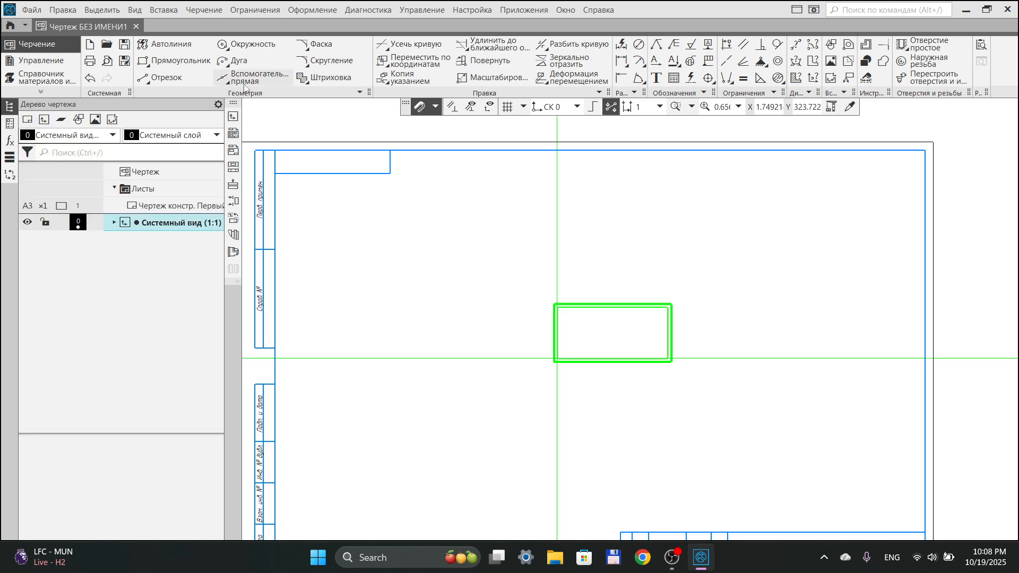
click(406, 281)
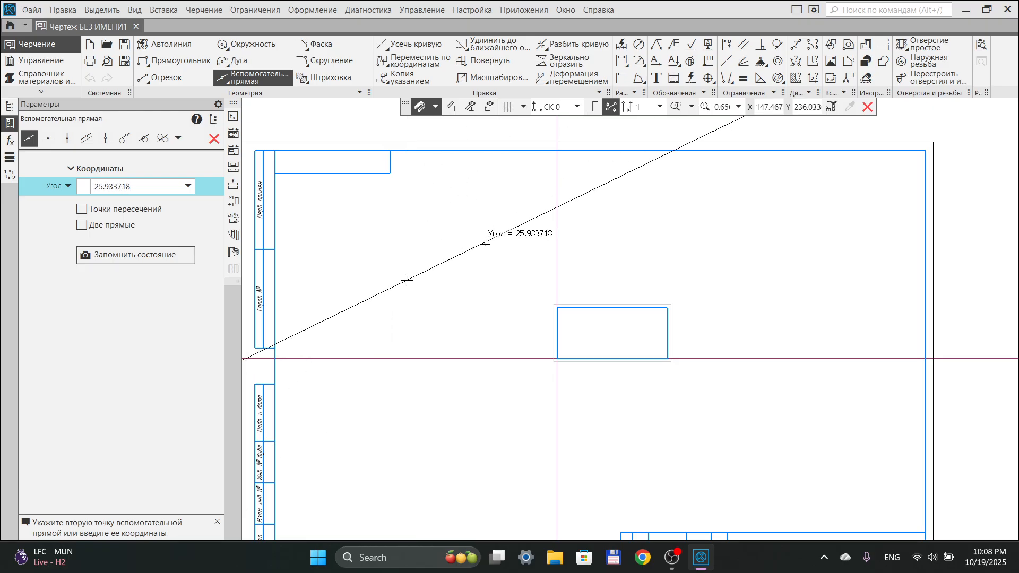
click(49, 140)
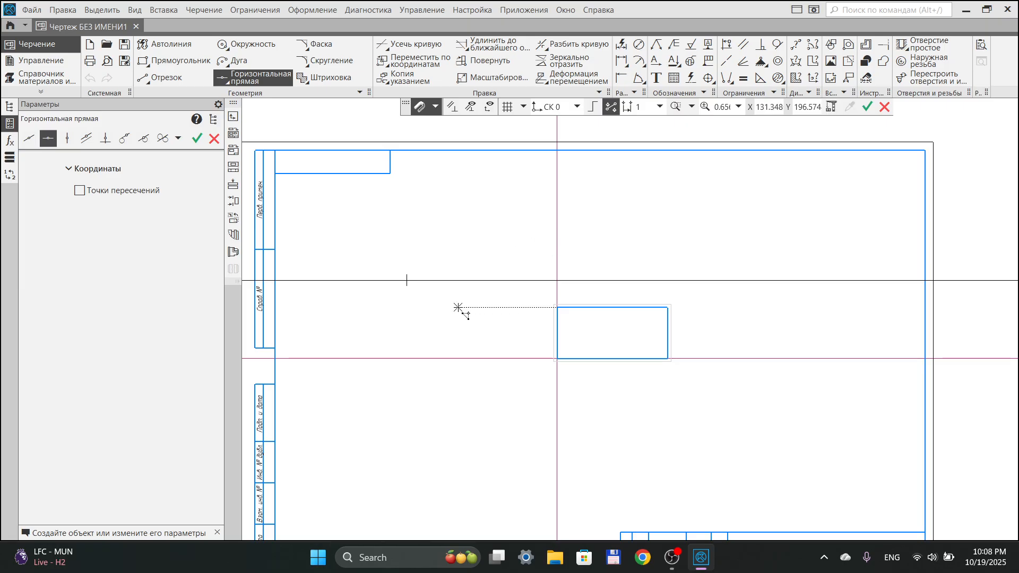
key(Escape)
Place a horizontal auxiliary line along the rectangle's top side
click(257, 76)
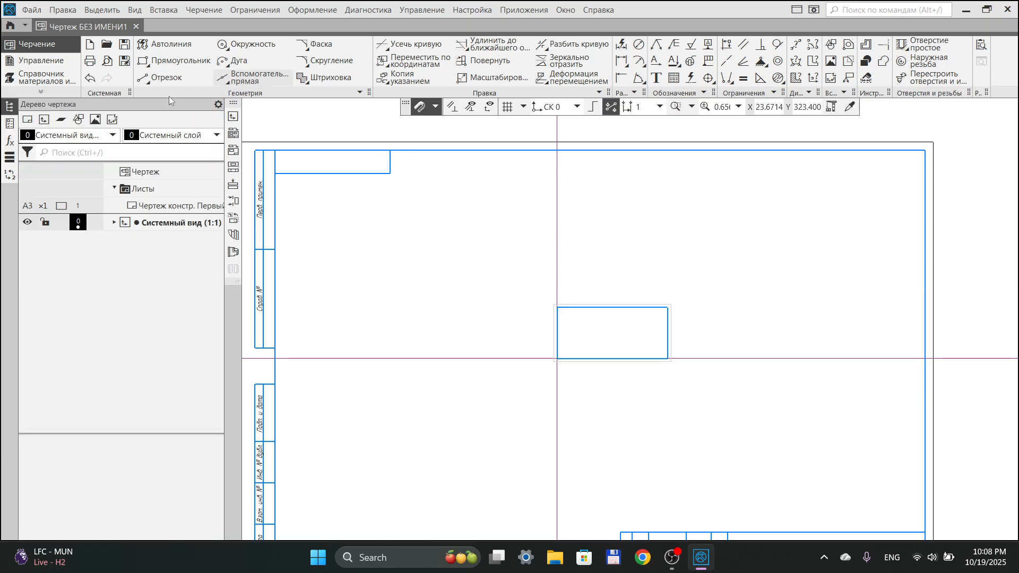
click(48, 139)
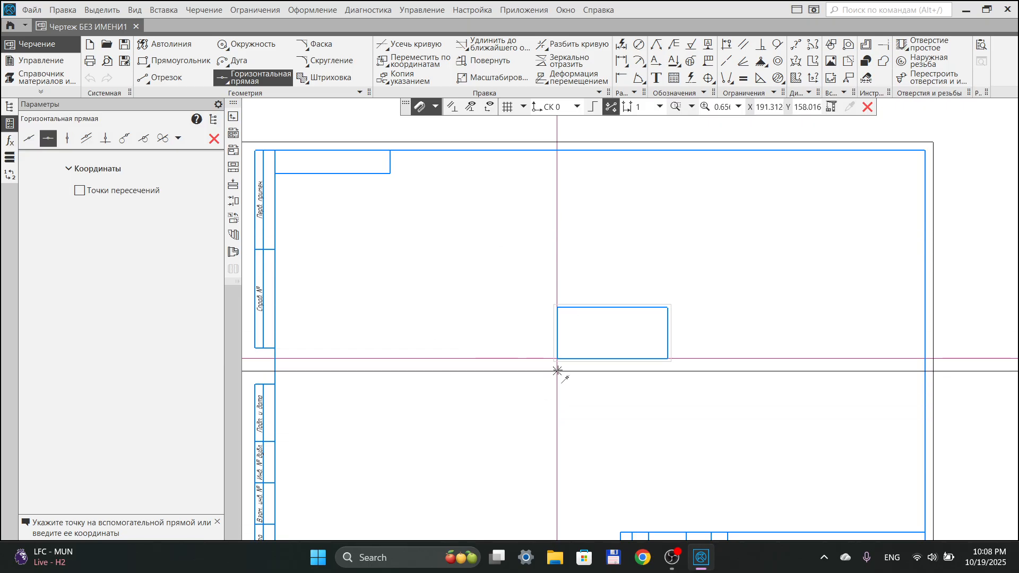
click(649, 307)
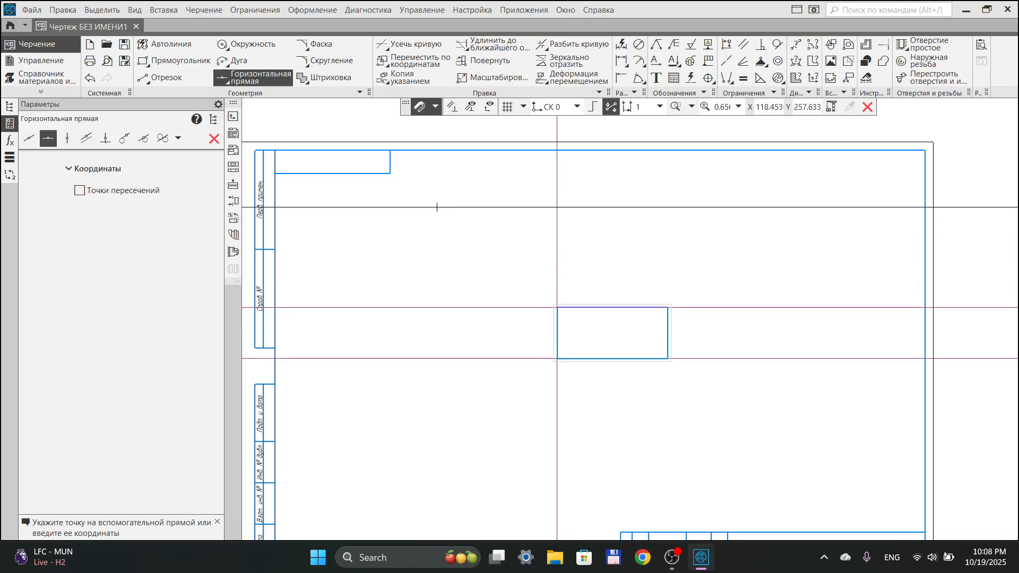
Add a higher horizontal auxiliary line and several vertical ones: left of the rectangle, along its right side, and farther right
click(436, 207)
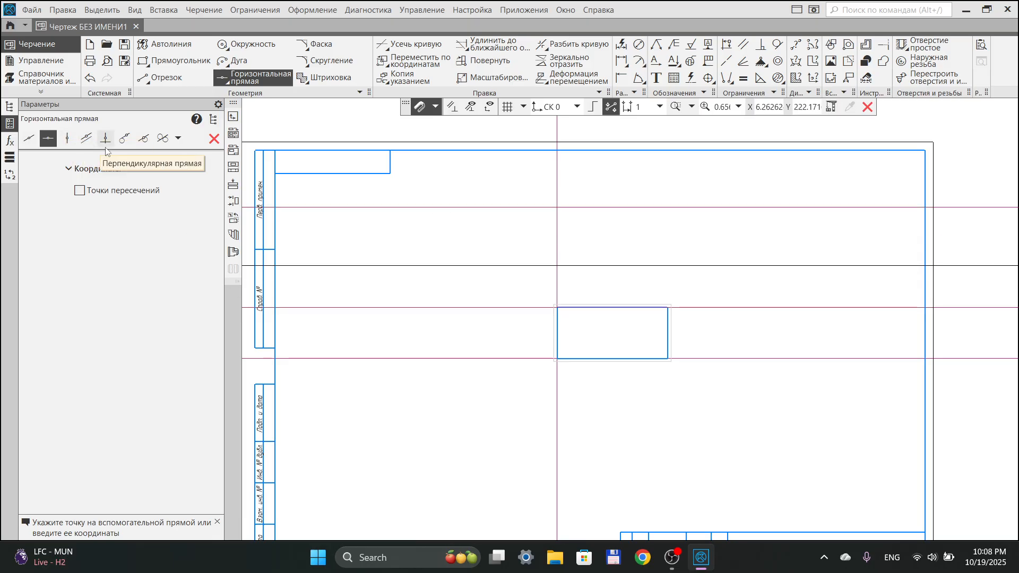
click(68, 139)
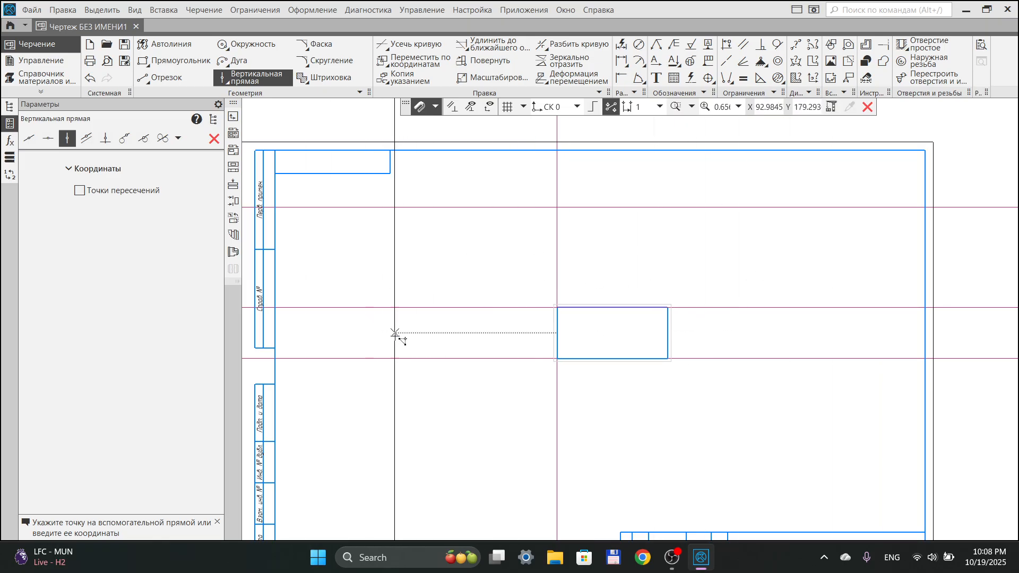
click(431, 307)
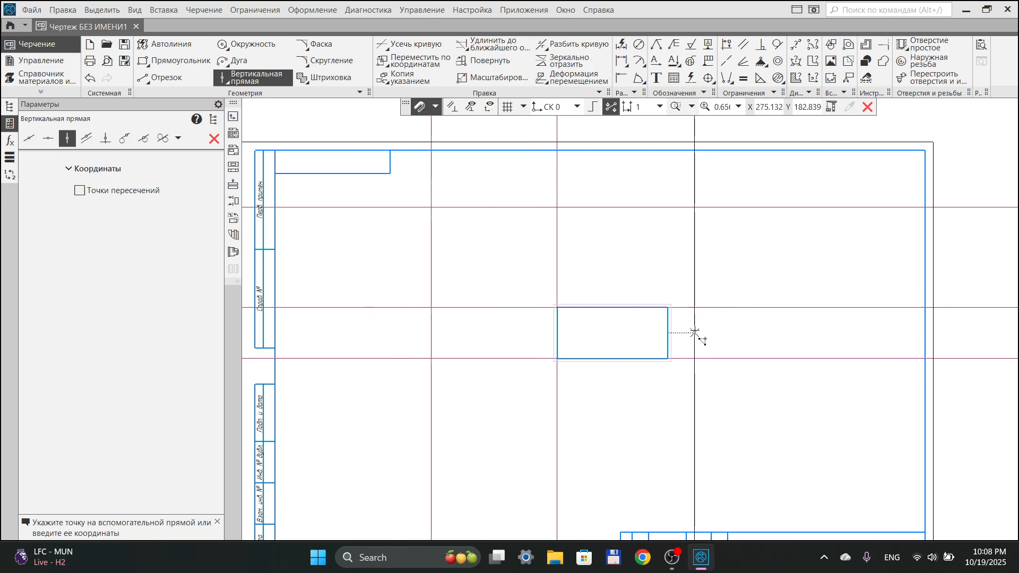
click(668, 335)
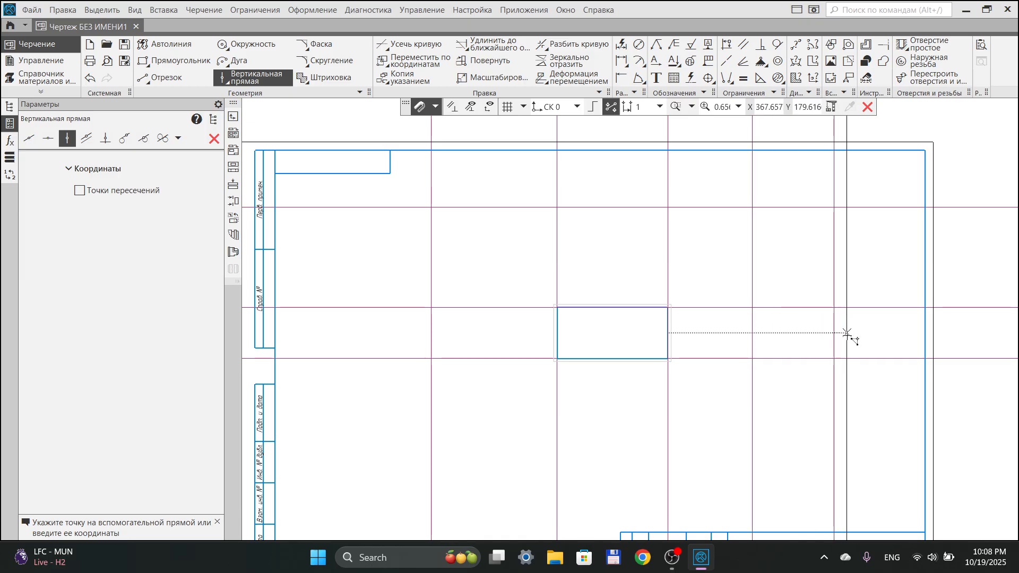
Undo the added vertical auxiliary lines and the uppermost horizontal one, and leave the vertical line command
key(ctrl+z)
key(ctrl+z)
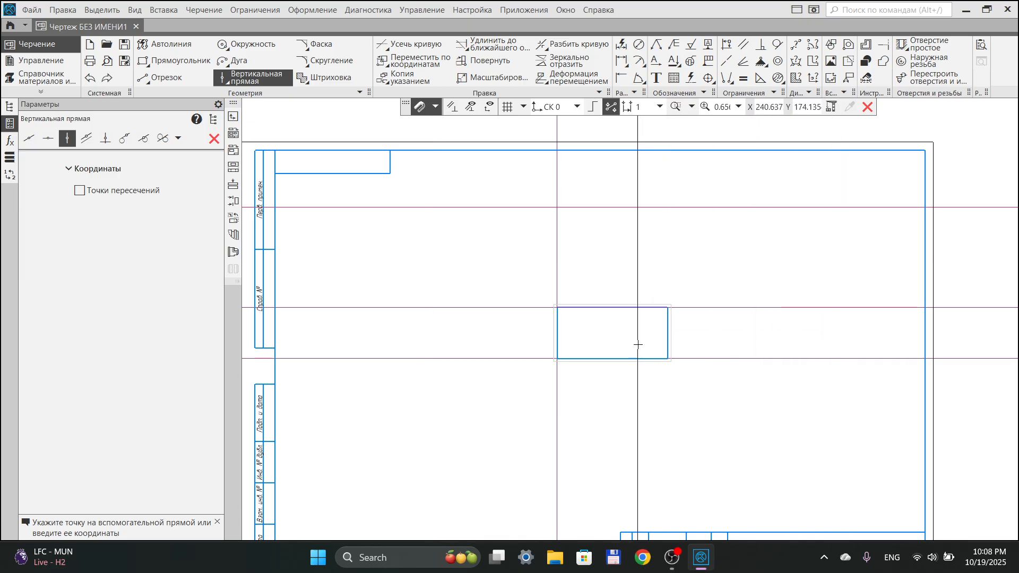
key(Escape)
key(ctrl+z)
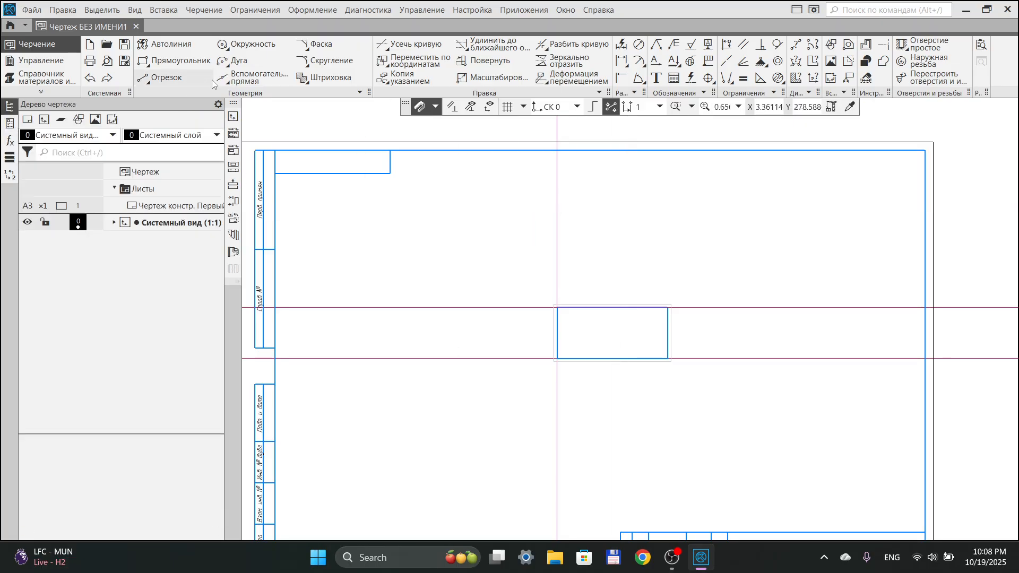
Create a parallel auxiliary line 52 mm above the horizontal auxiliary line on the rectangle's top side
click(254, 77)
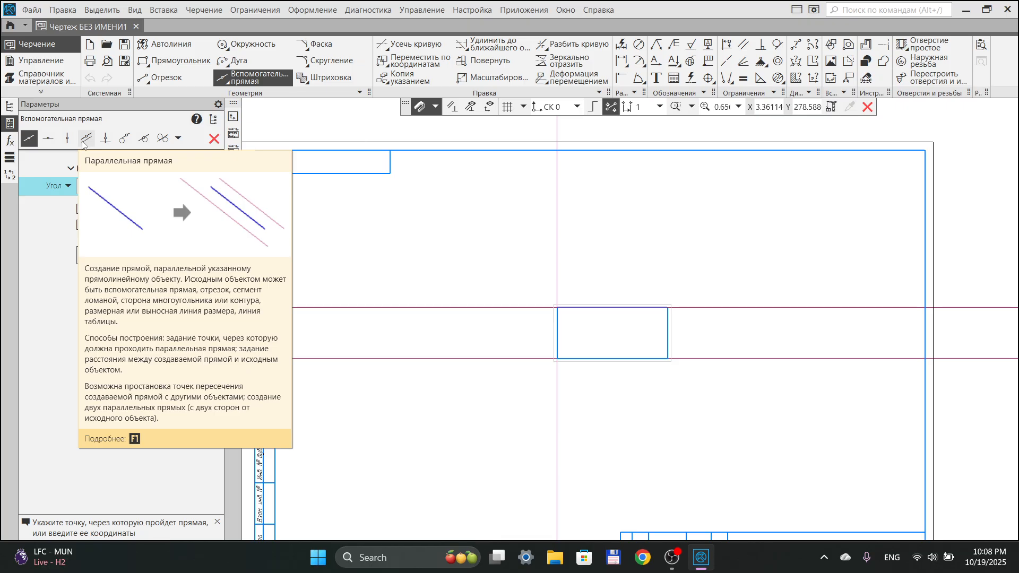
click(85, 139)
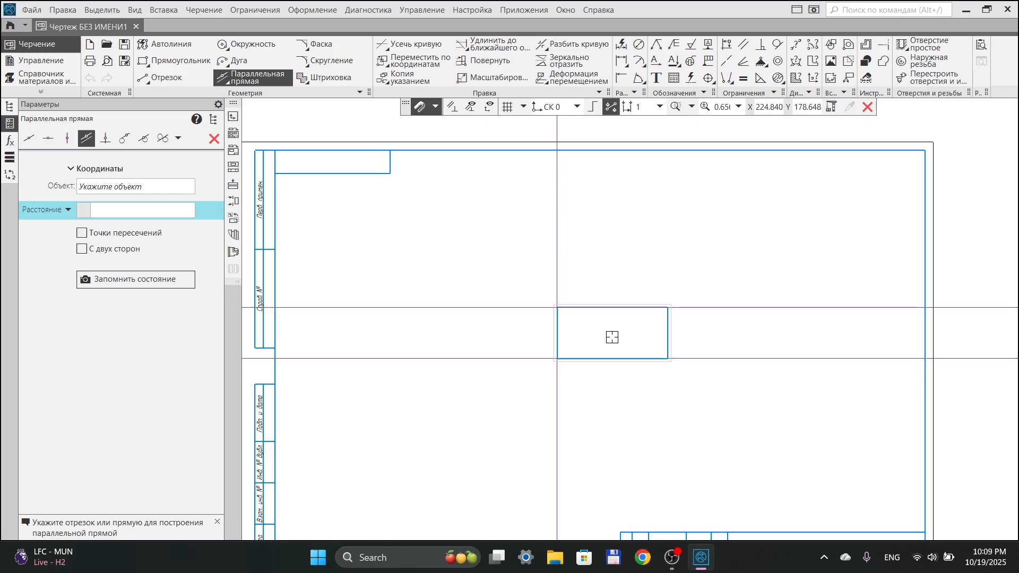
click(512, 307)
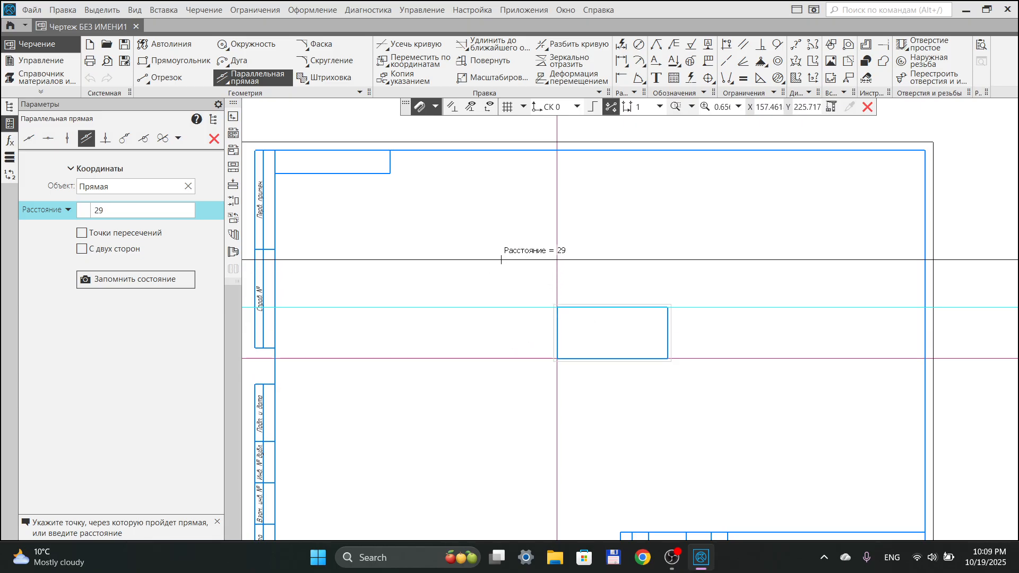
scroll(463, 264, up, 2)
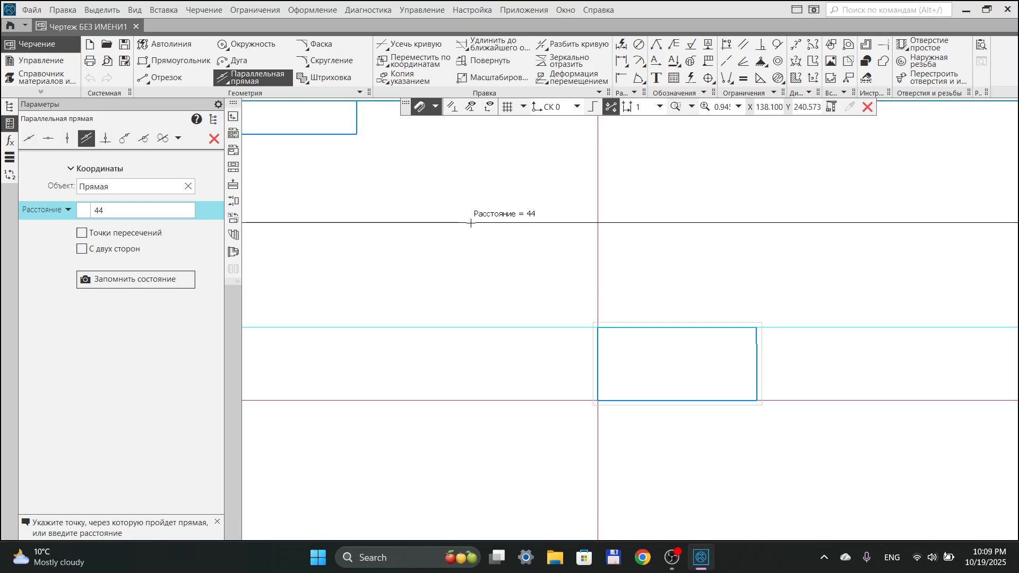
text(52)
key(Return)
click(471, 223)
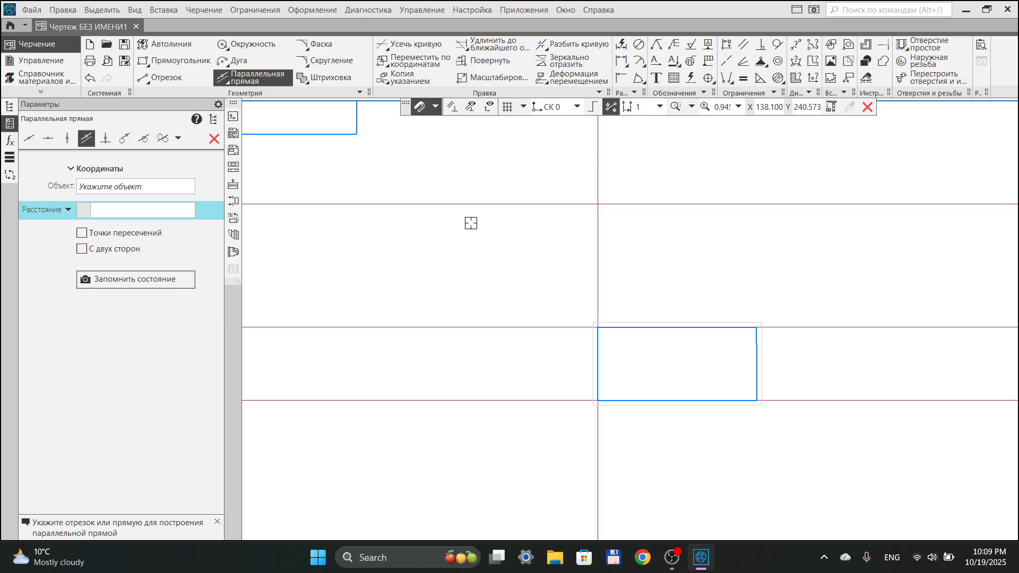
Create another parallel auxiliary line 25 mm above the horizontal auxiliary line on the rectangle's top side
click(491, 327)
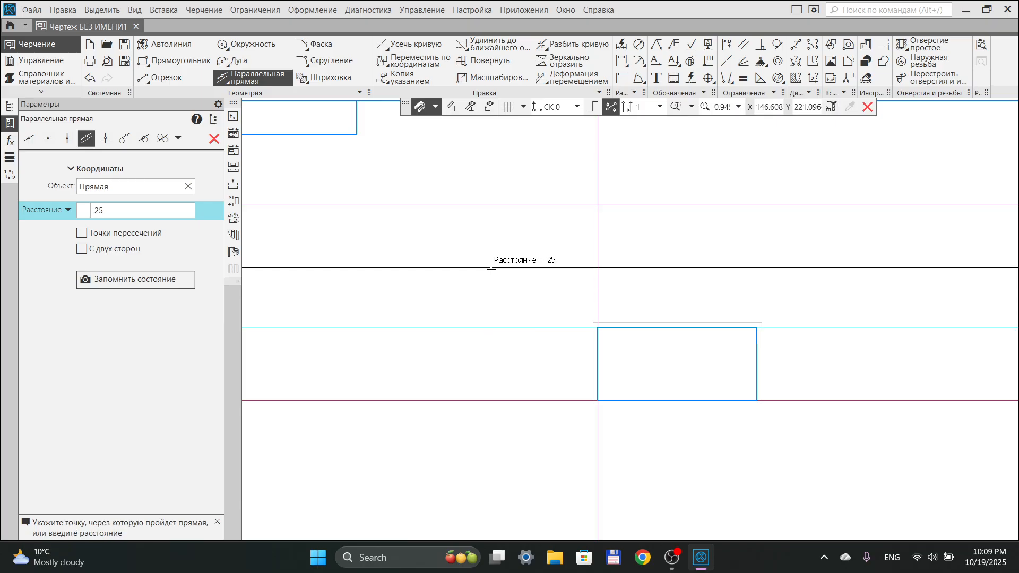
text(25)
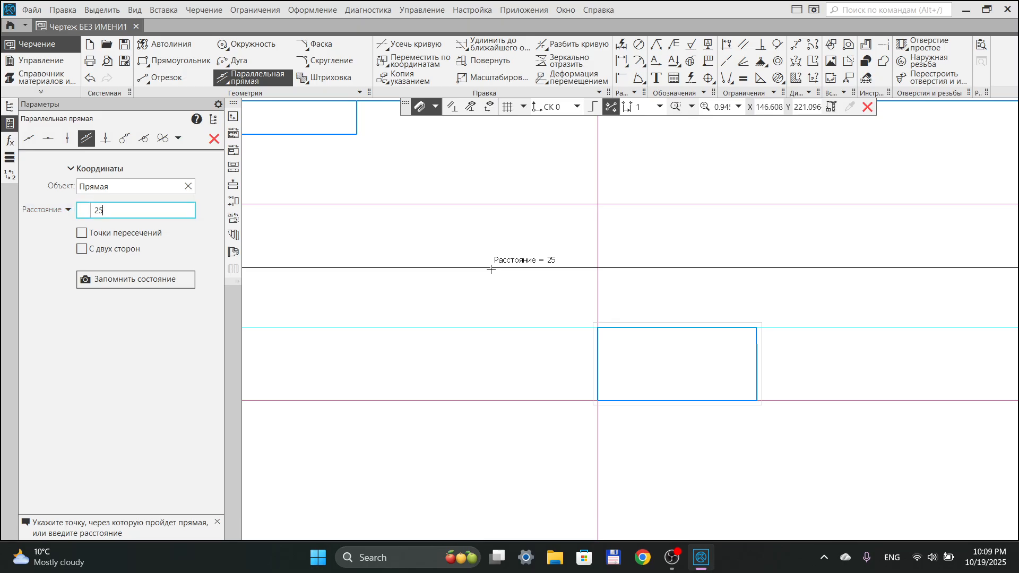
key(Return)
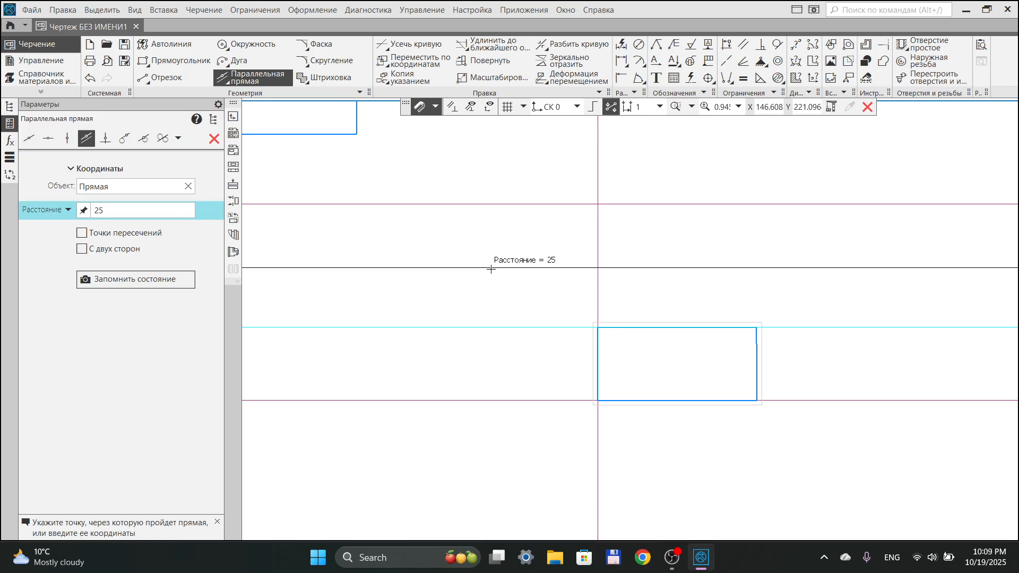
click(513, 291)
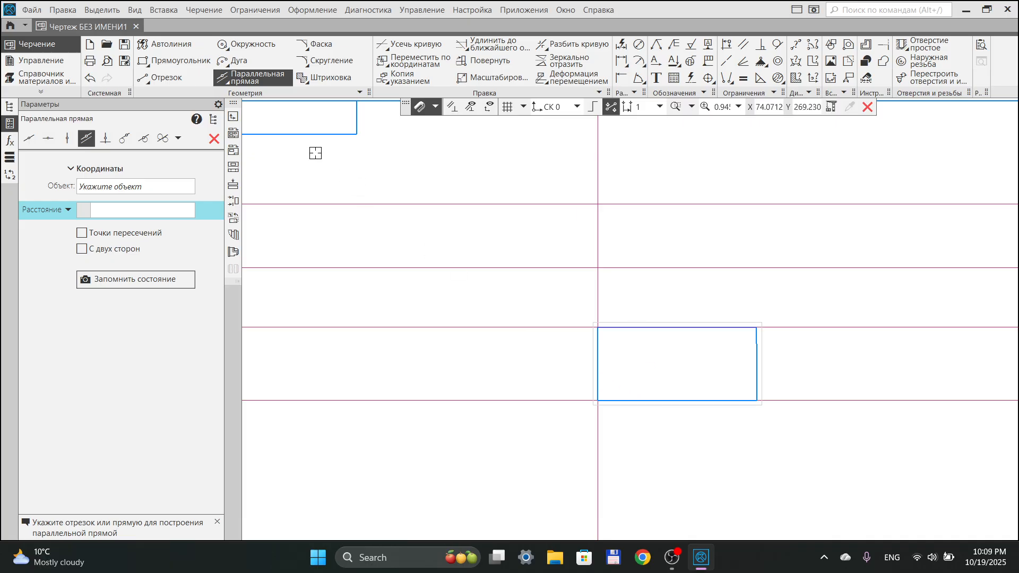
Draw a vertical segment inside the rectangle from its bottom side up to its top side
click(161, 78)
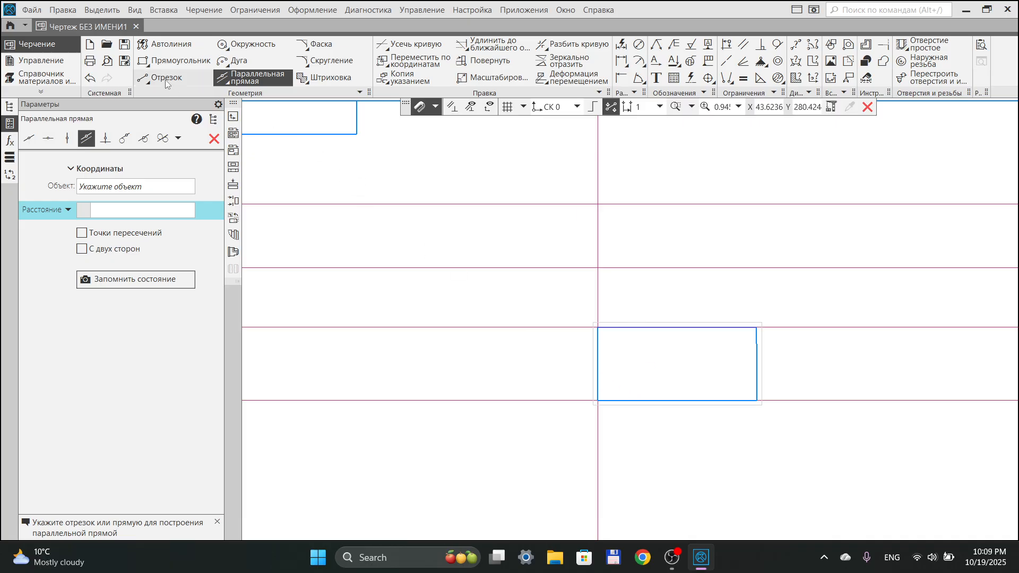
click(663, 401)
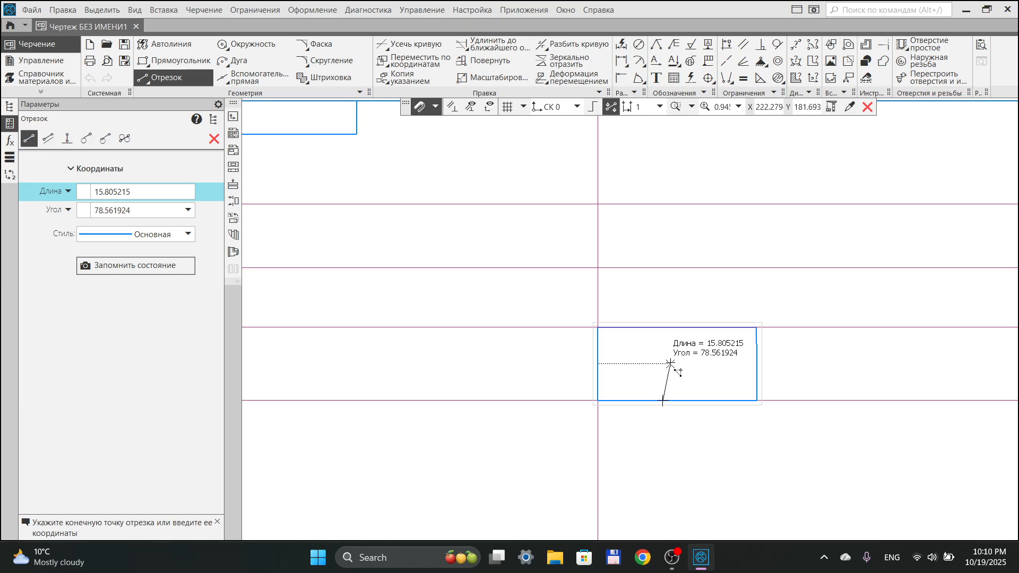
scroll(674, 319, up, 4)
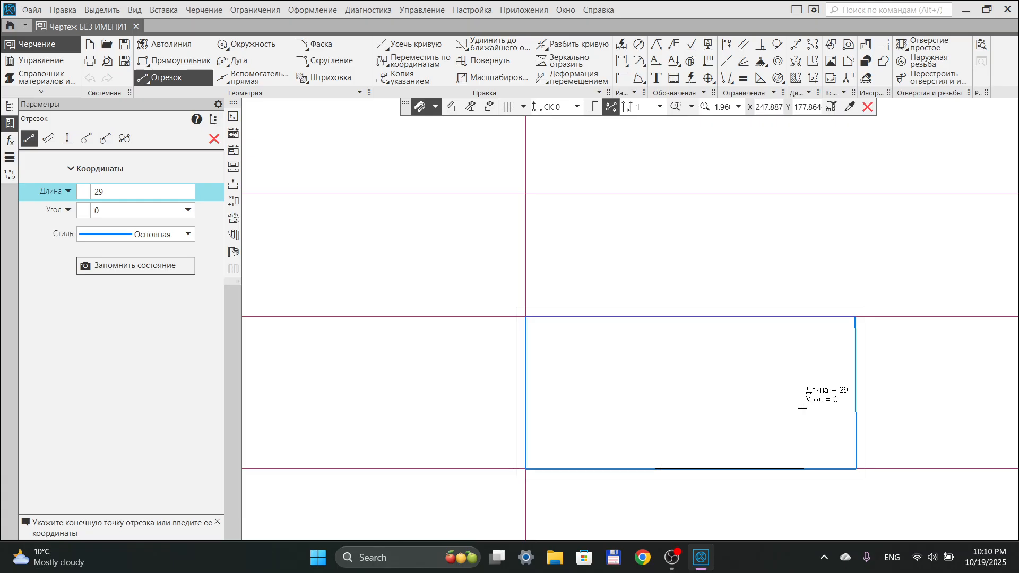
click(661, 317)
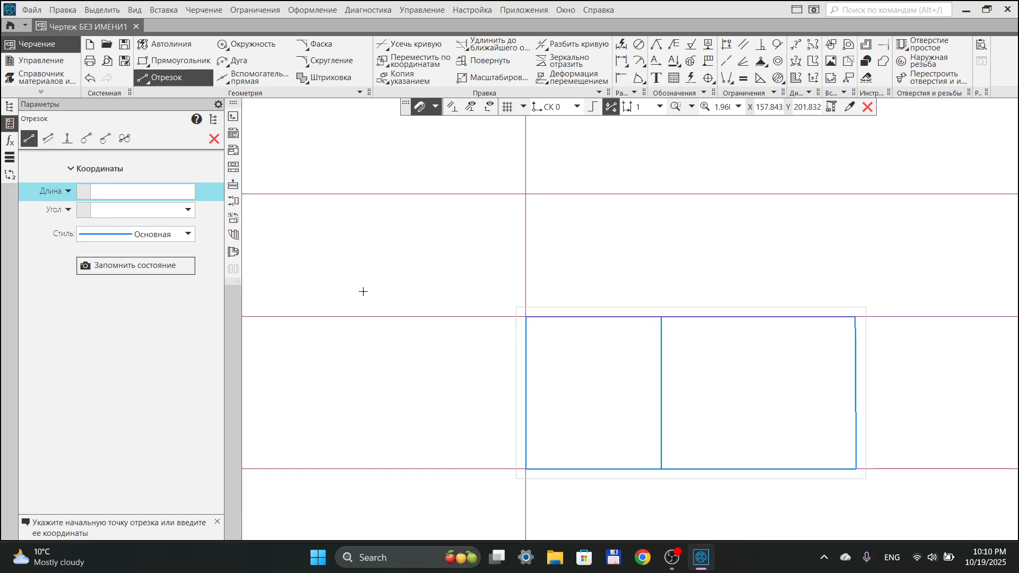
Try the rectangle's bottom side as reference for a parallel auxiliary line, and place one parallel to its left side inside the rectangle
click(253, 76)
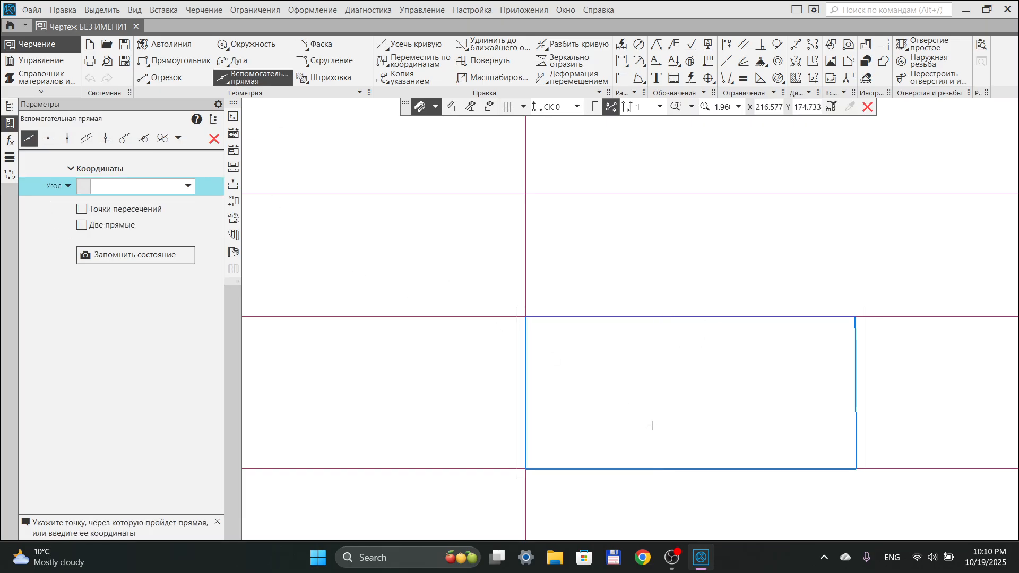
click(87, 139)
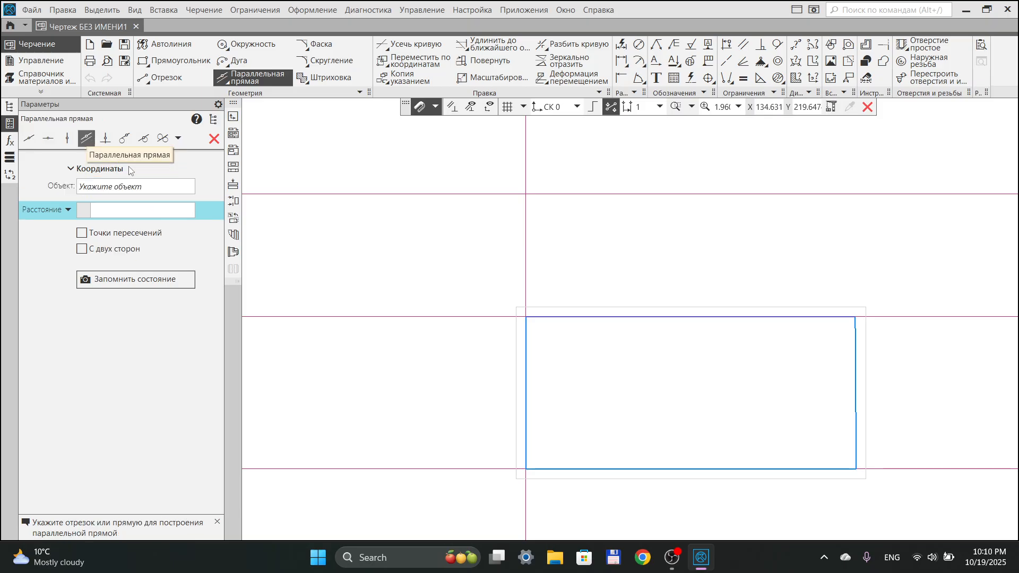
click(685, 469)
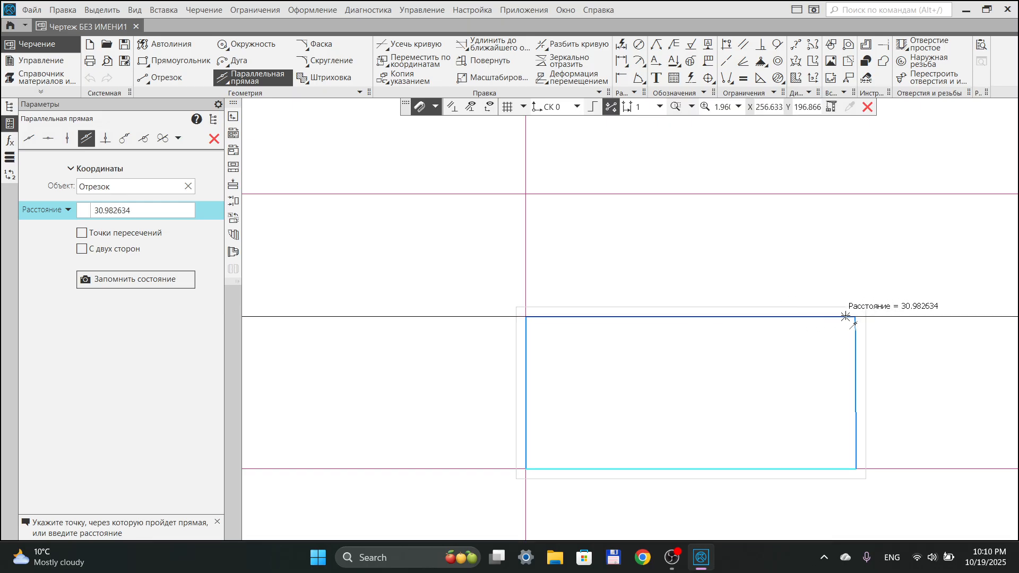
scroll(848, 317, up, 5)
scroll(850, 319, down, 4)
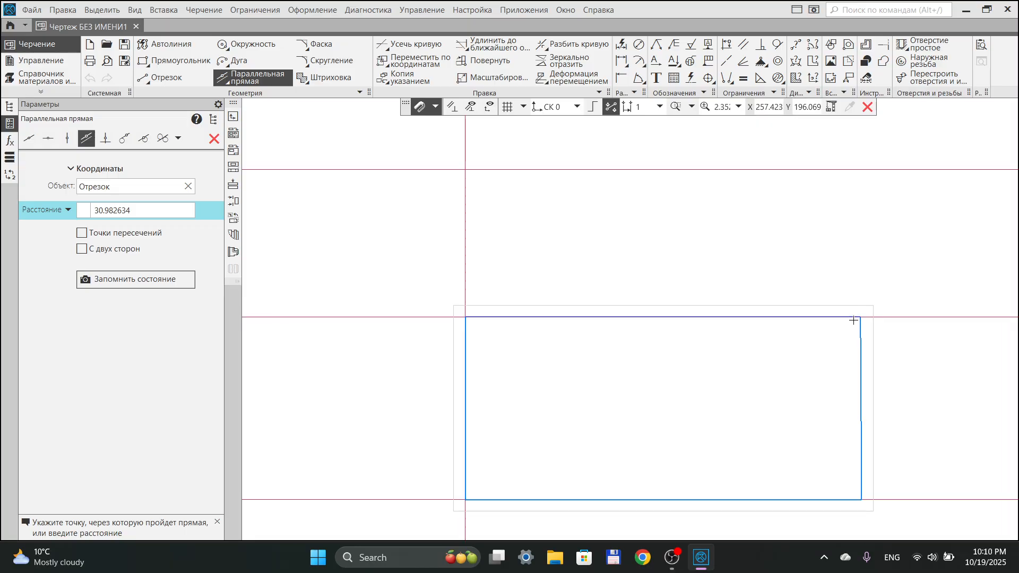
scroll(779, 374, down, 5)
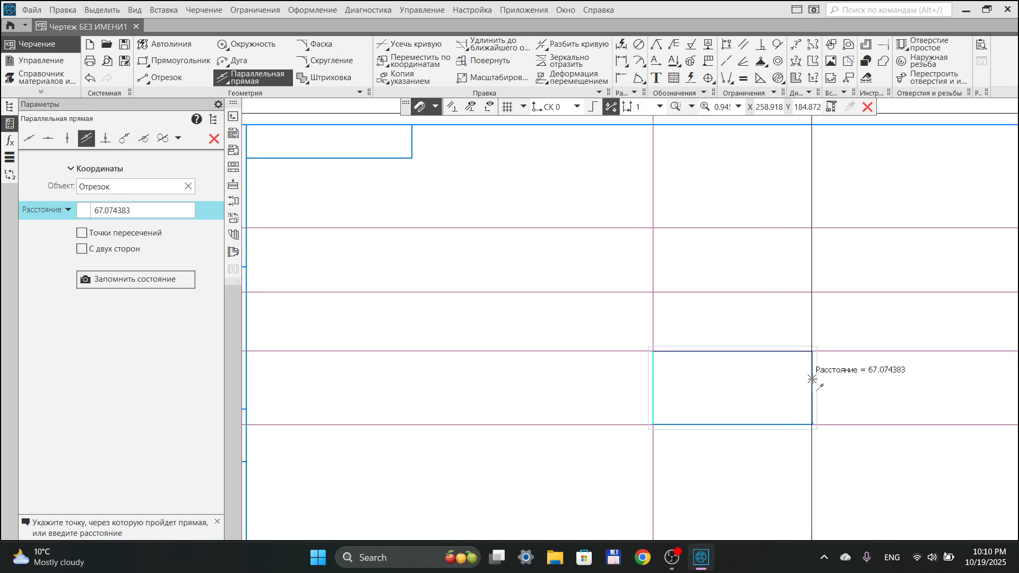
scroll(813, 380, up, 5)
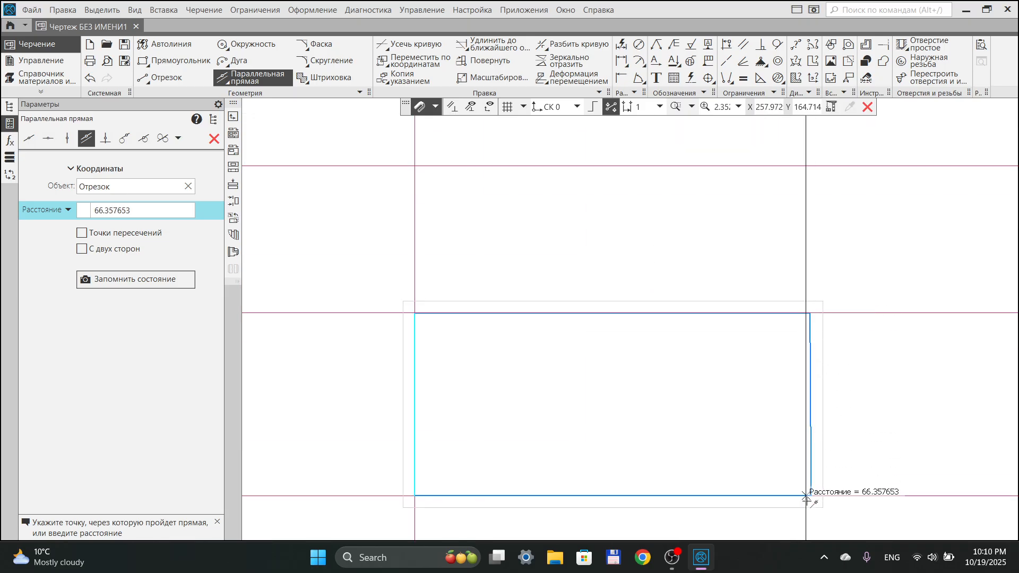
click(691, 440)
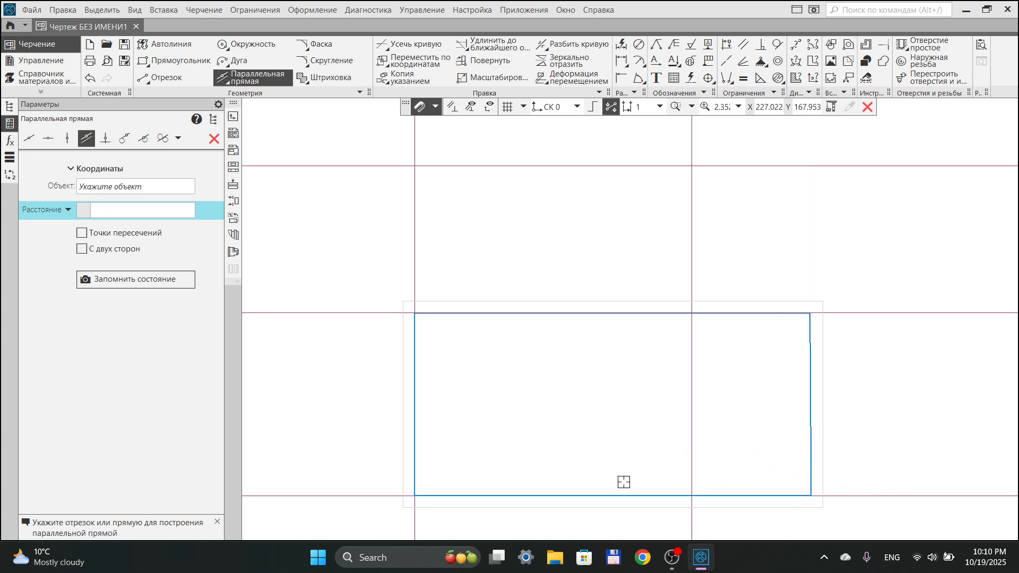
Undo the parallel auxiliary lines inside and above the rectangle, and leave the parallel line command
key(ctrl+z)
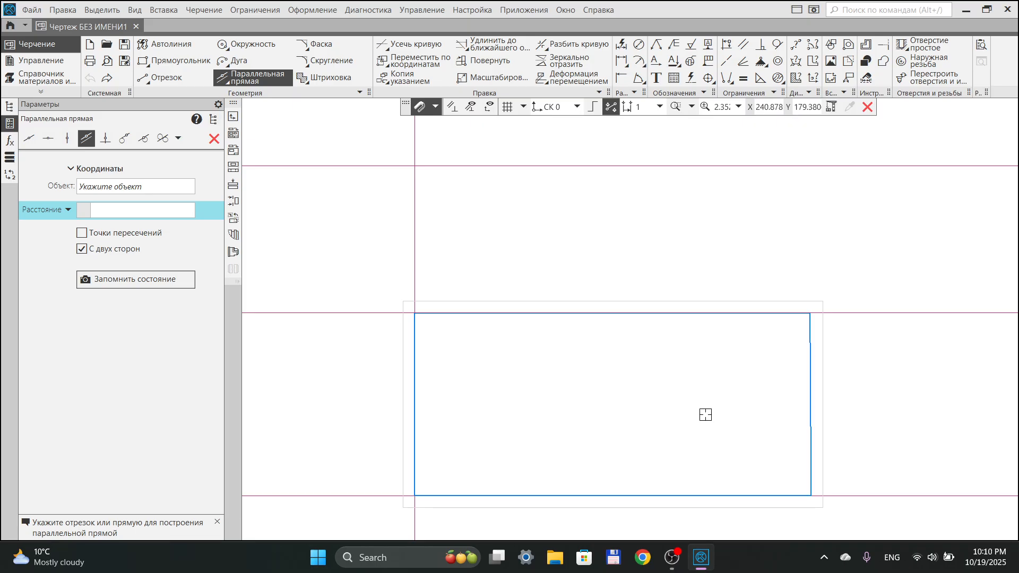
scroll(705, 414, down, 5)
key(Escape)
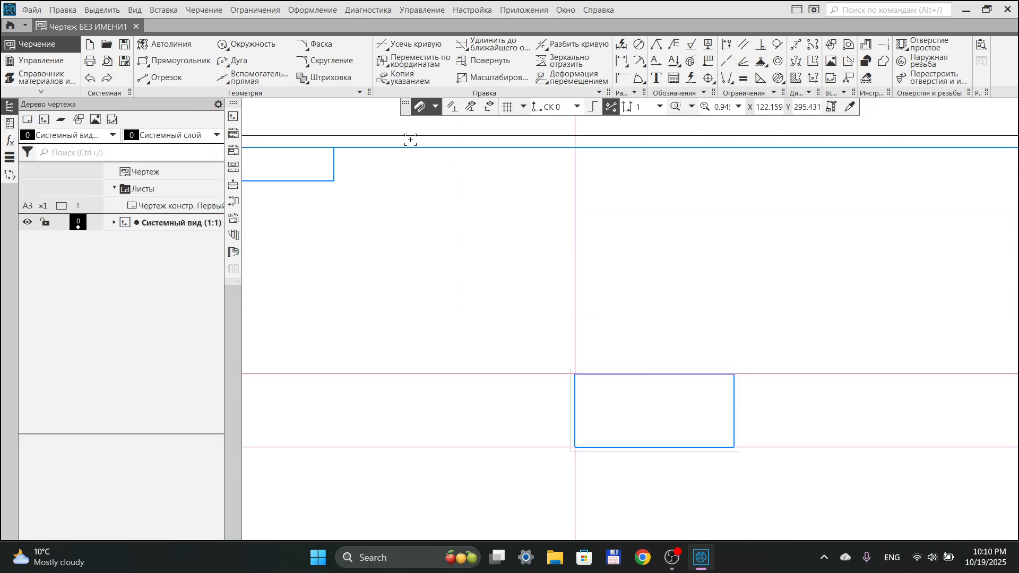
Create a perpendicular auxiliary line to the horizontal auxiliary line on the rectangle's top side, placing it left of the rectangle
click(254, 78)
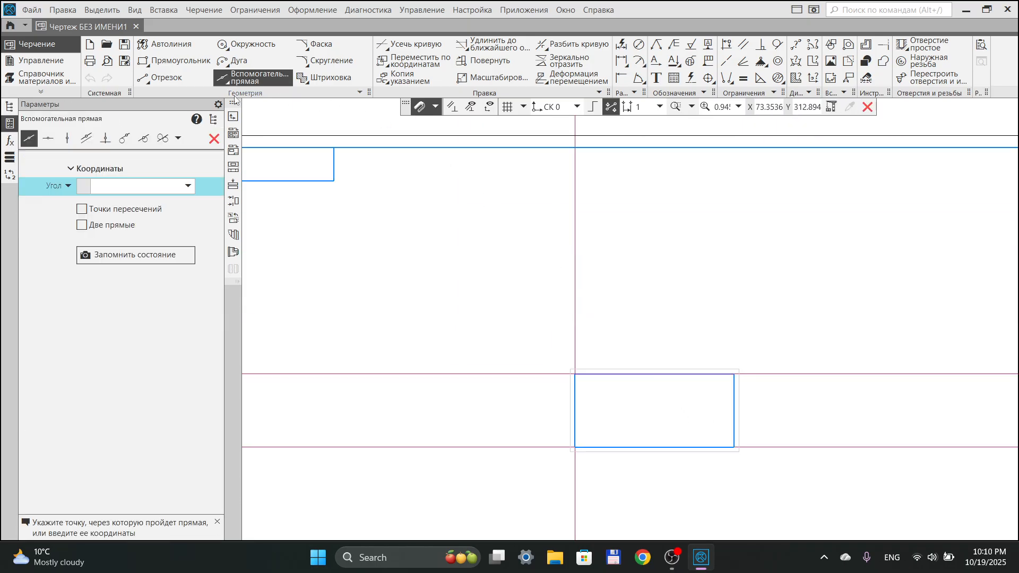
click(106, 140)
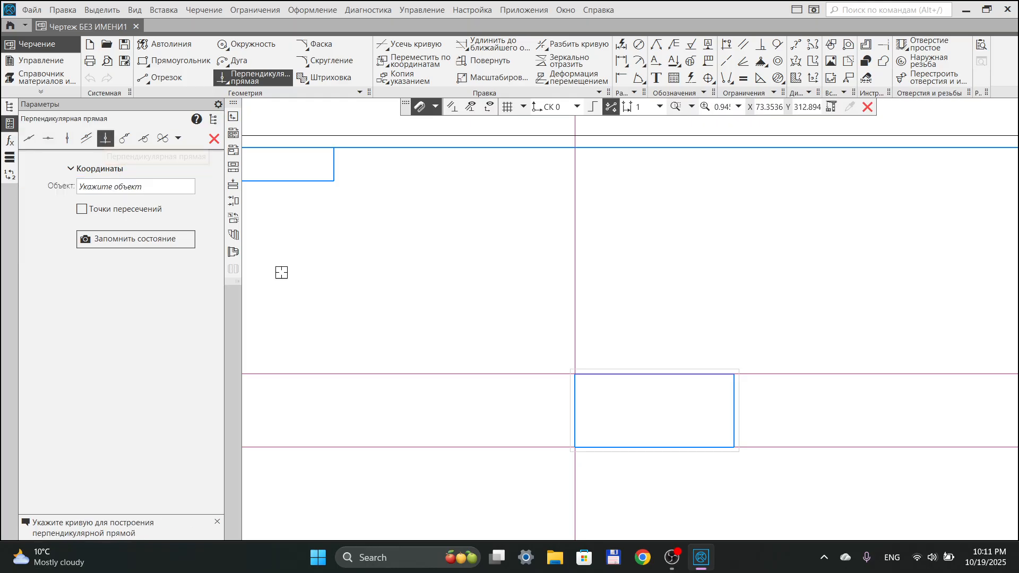
click(460, 374)
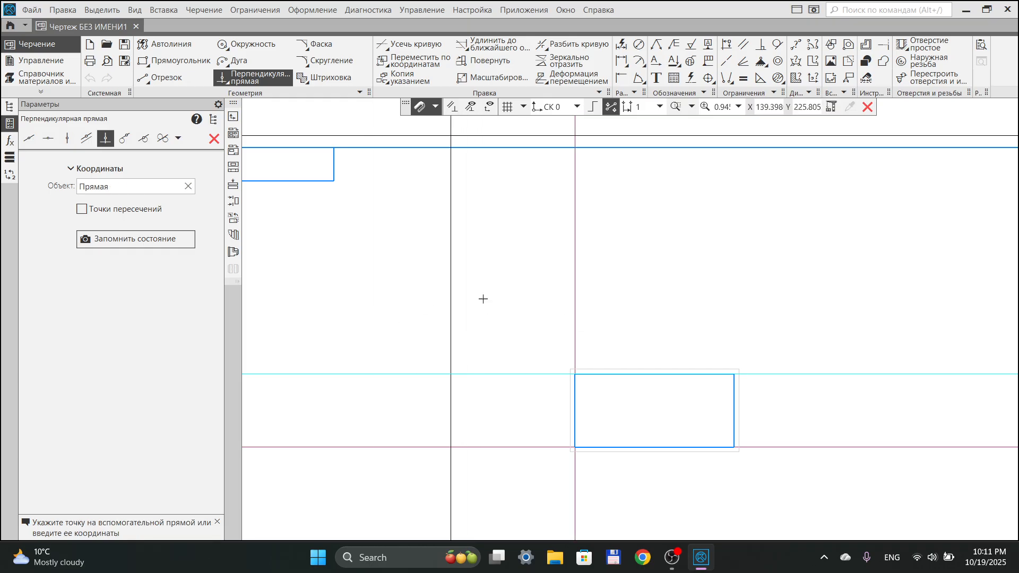
click(448, 290)
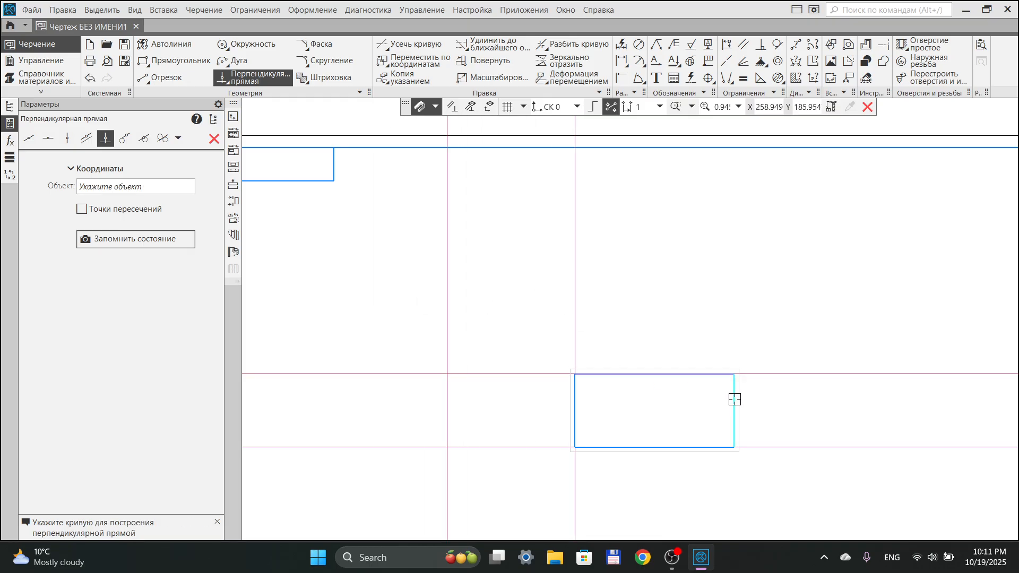
Create a perpendicular auxiliary line to the rectangle's right side through a point near the middle of that side
click(734, 399)
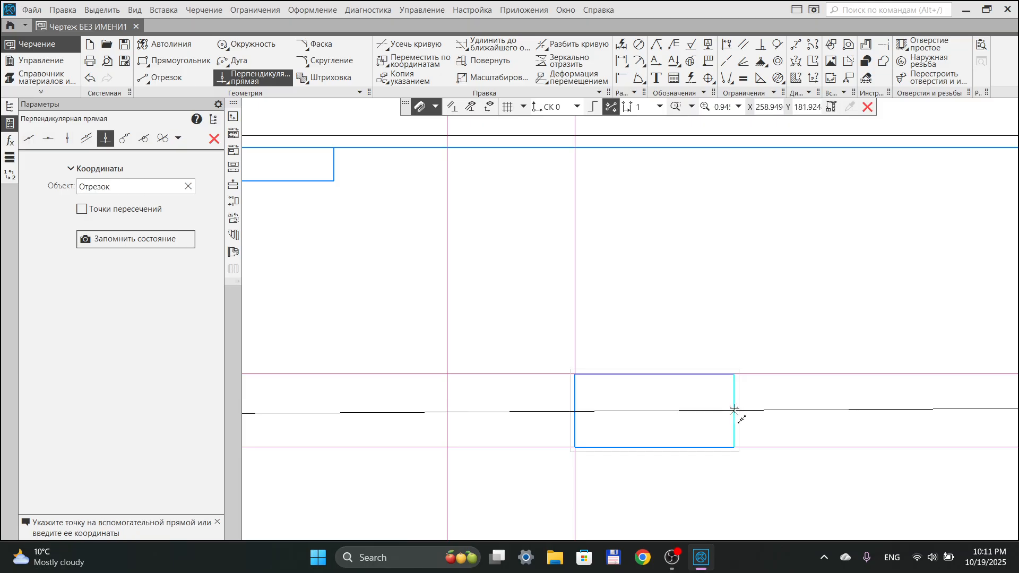
click(734, 411)
scroll(740, 412, up, 2)
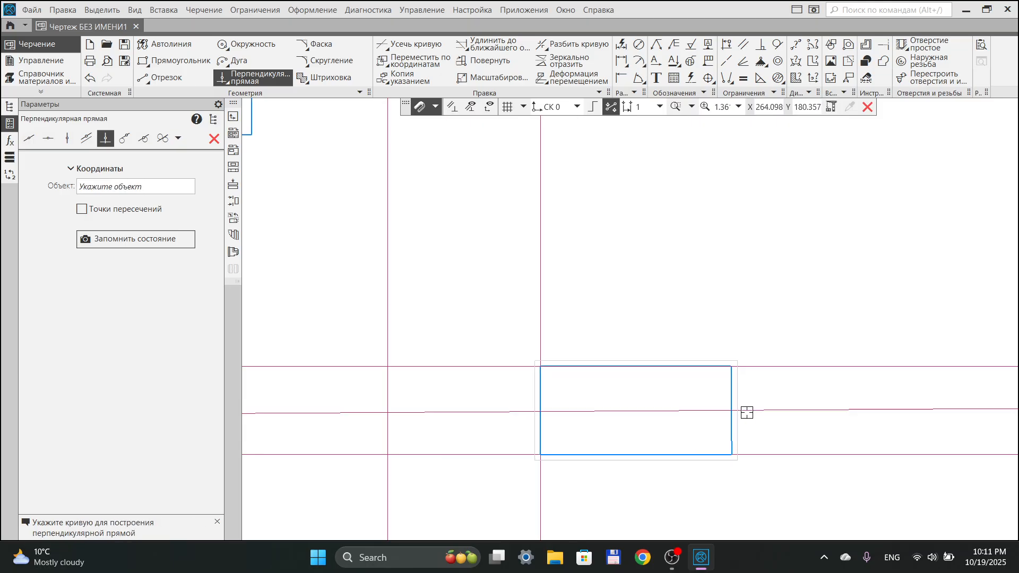
scroll(742, 419, down, 4)
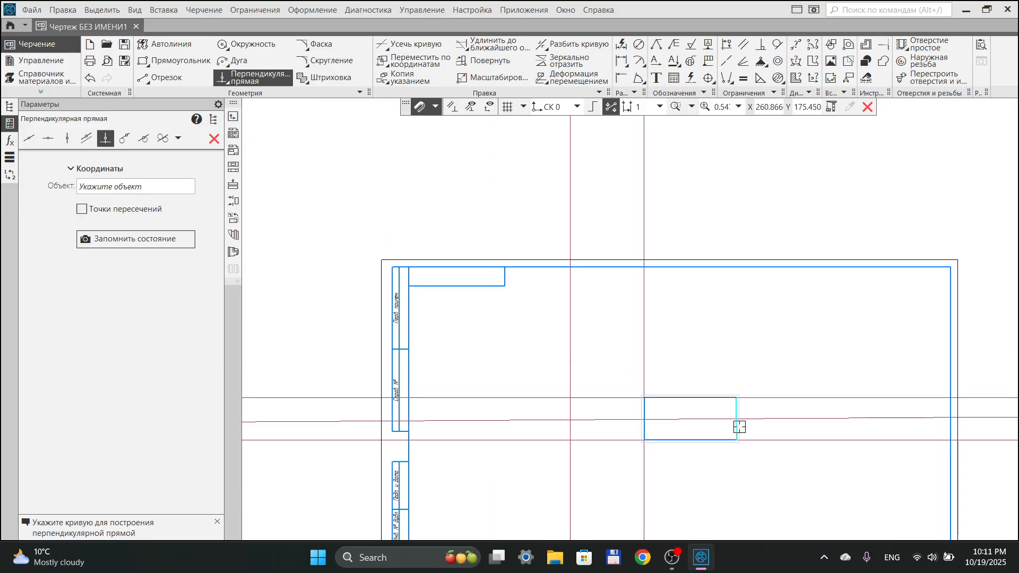
scroll(735, 431, down, 1)
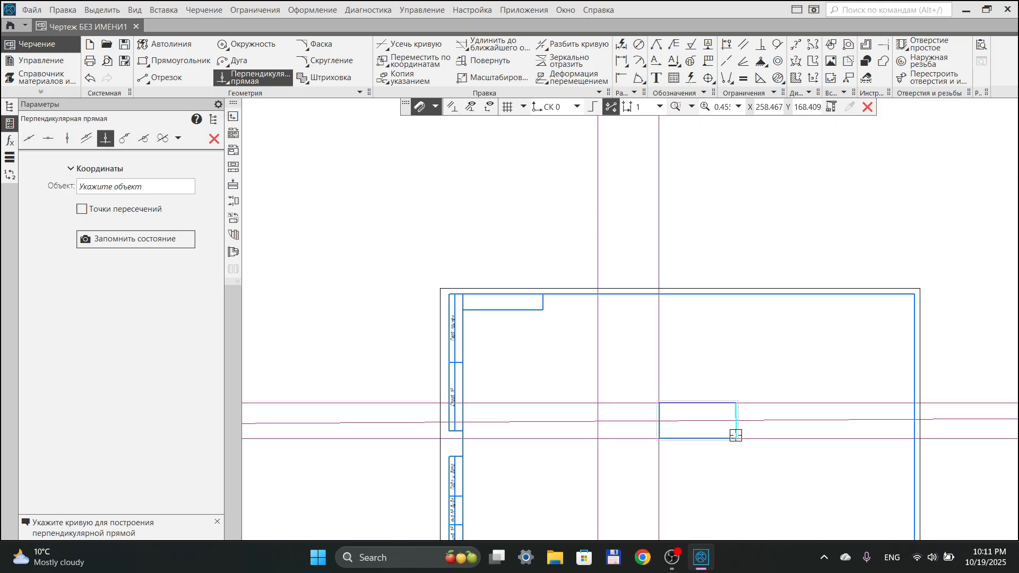
scroll(740, 430, up, 10)
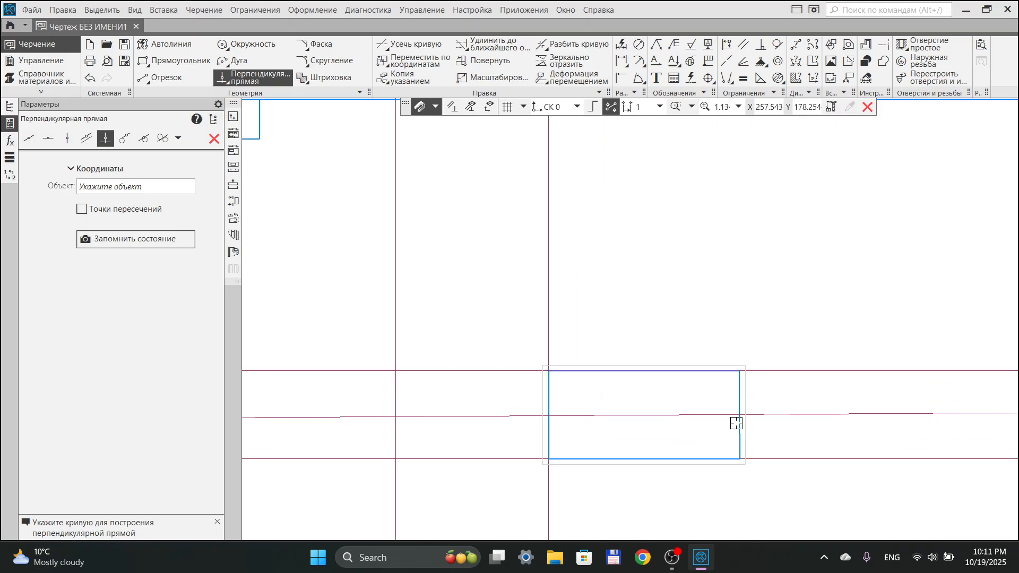
Draw an inclined segment above the rectangle, sloping down to the right, in the Основная line style
click(175, 78)
scroll(599, 212, down, 3)
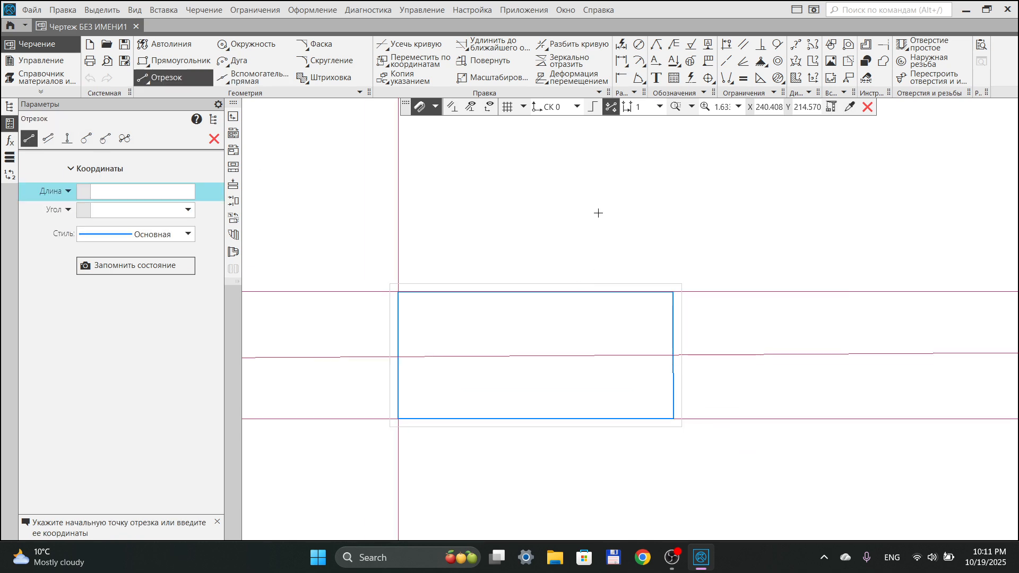
click(585, 183)
click(842, 249)
Create a perpendicular auxiliary line to the inclined segment, crossing it near its middle
click(260, 81)
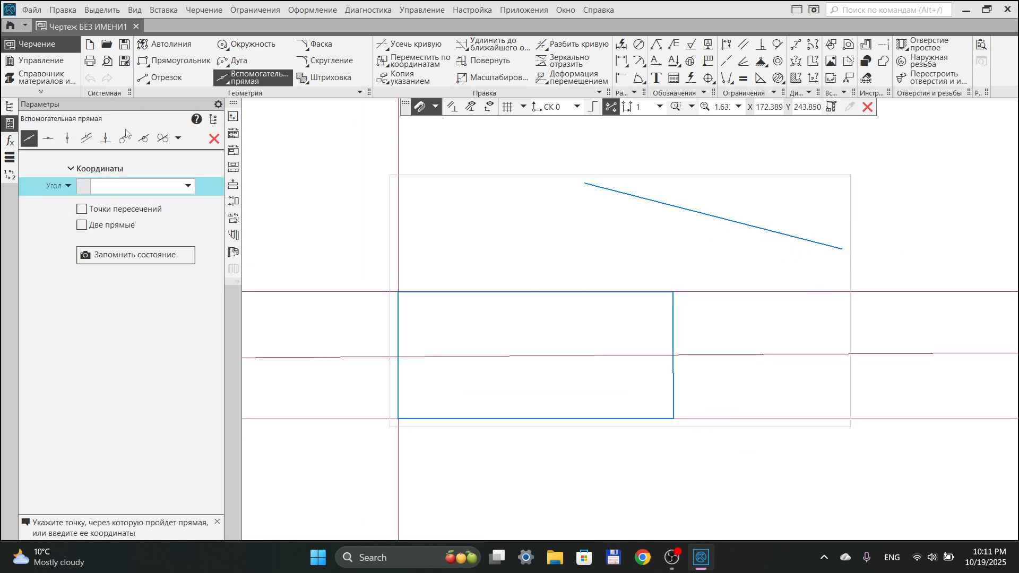
click(106, 138)
click(724, 217)
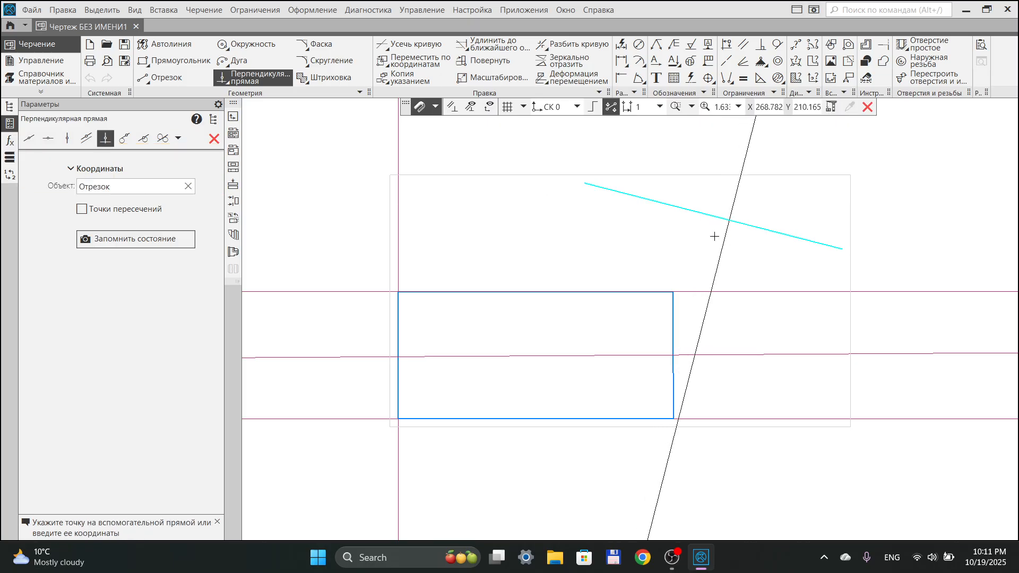
click(677, 239)
scroll(792, 338, down, 3)
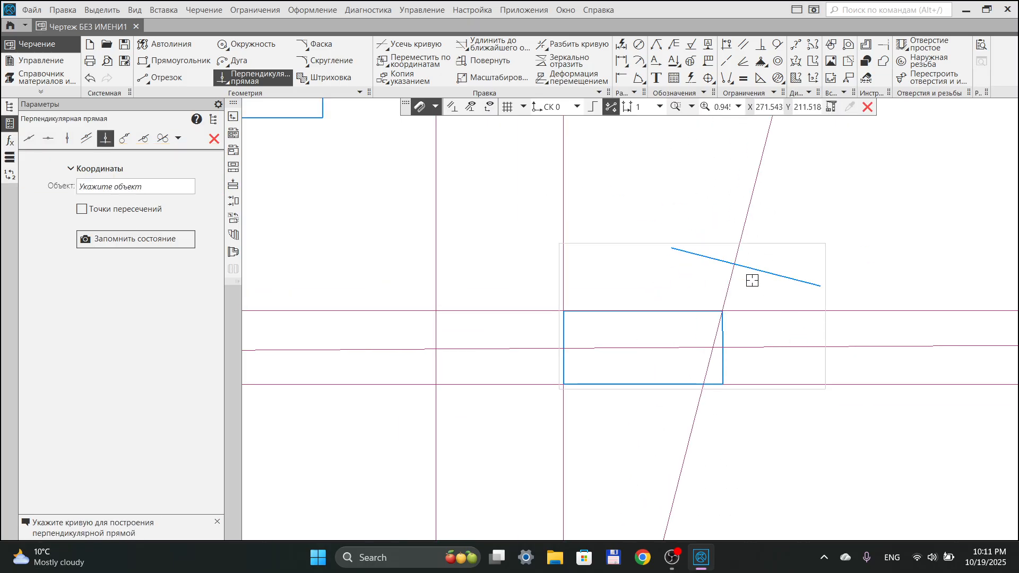
Draw a short segment down along the perpendicular auxiliary line from its intersection with the inclined segment, and delete that auxiliary line
click(159, 79)
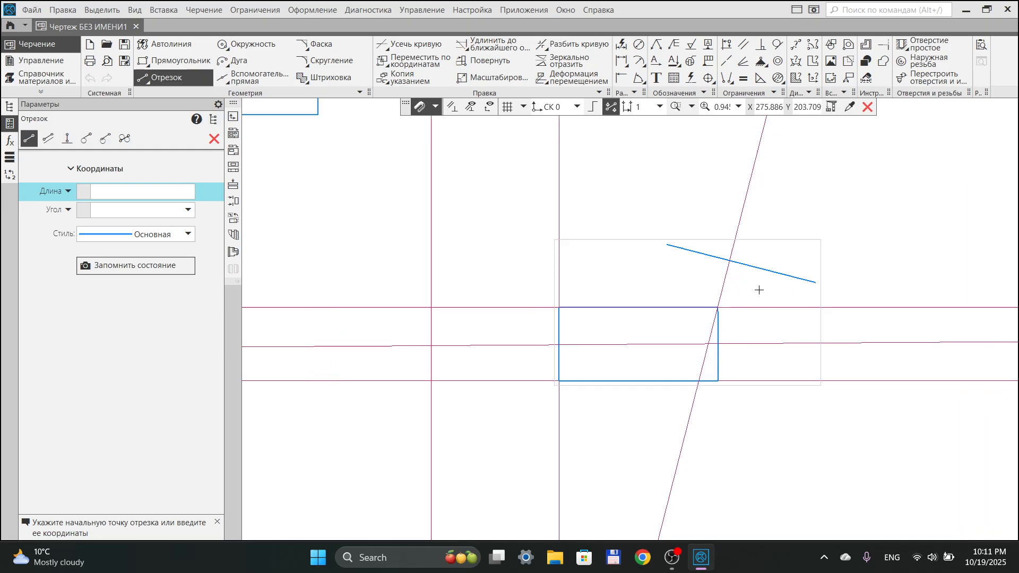
scroll(759, 290, up, 2)
click(717, 249)
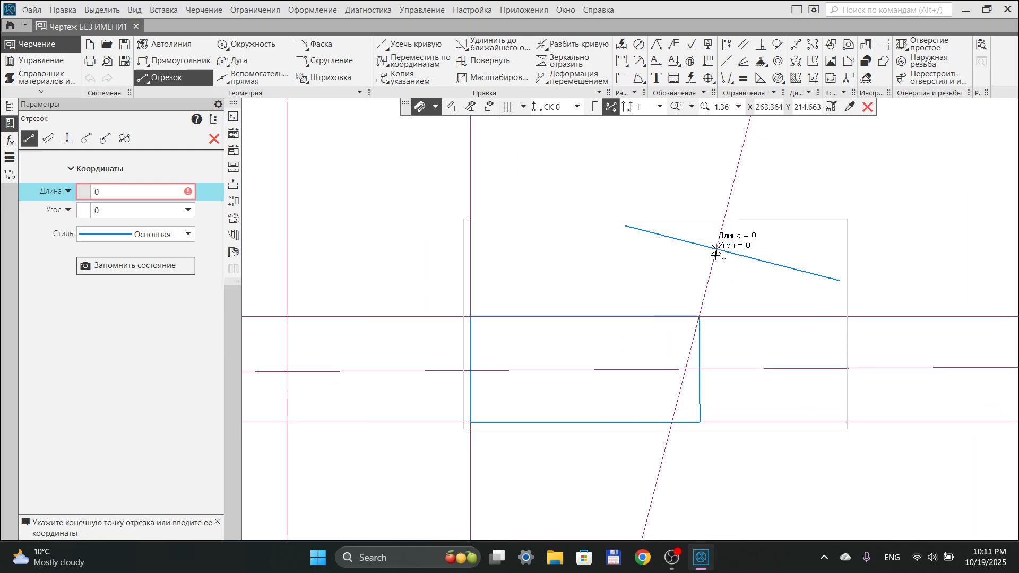
click(708, 285)
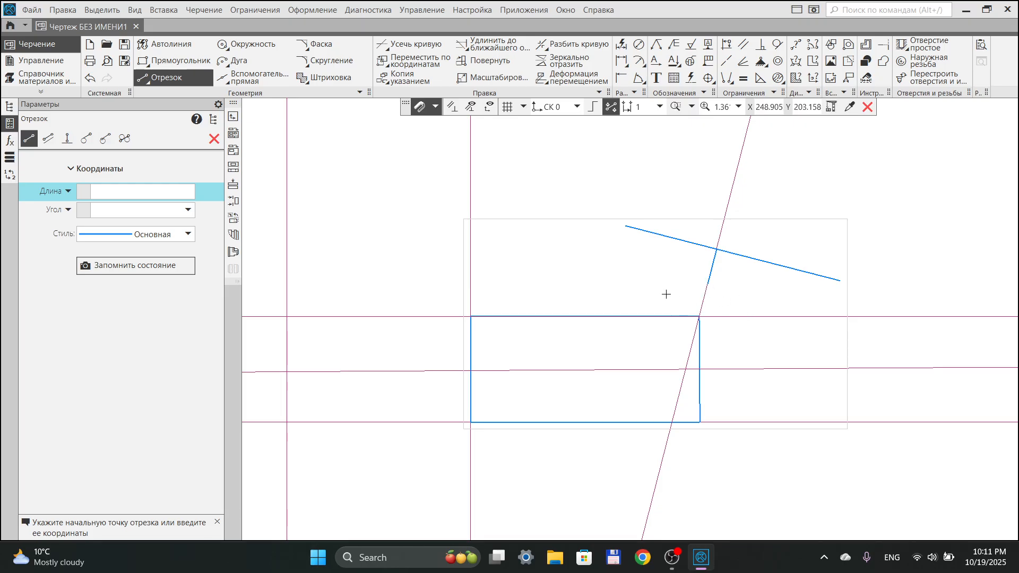
scroll(667, 294, down, 4)
key(Escape)
click(704, 233)
key(Delete)
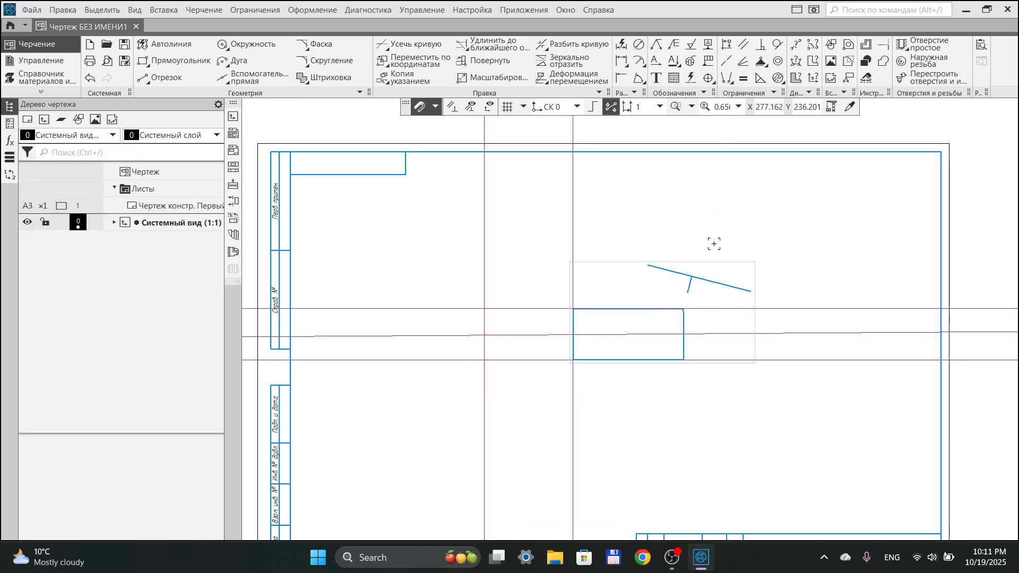
Add an angular dimension between the short segment and the inclined segment, placed below the inclined one, and leave the command
scroll(690, 285, up, 8)
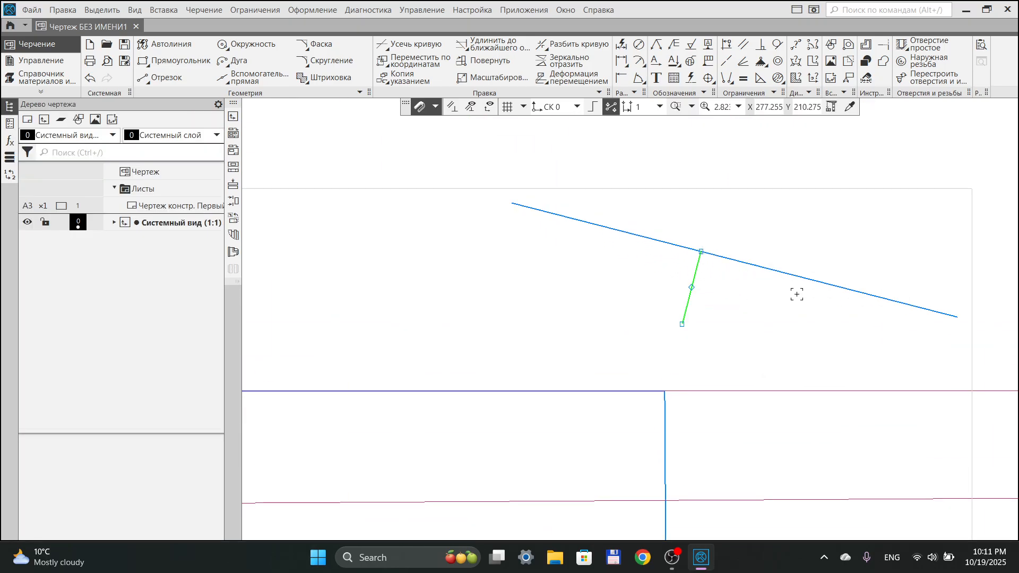
click(638, 77)
click(694, 284)
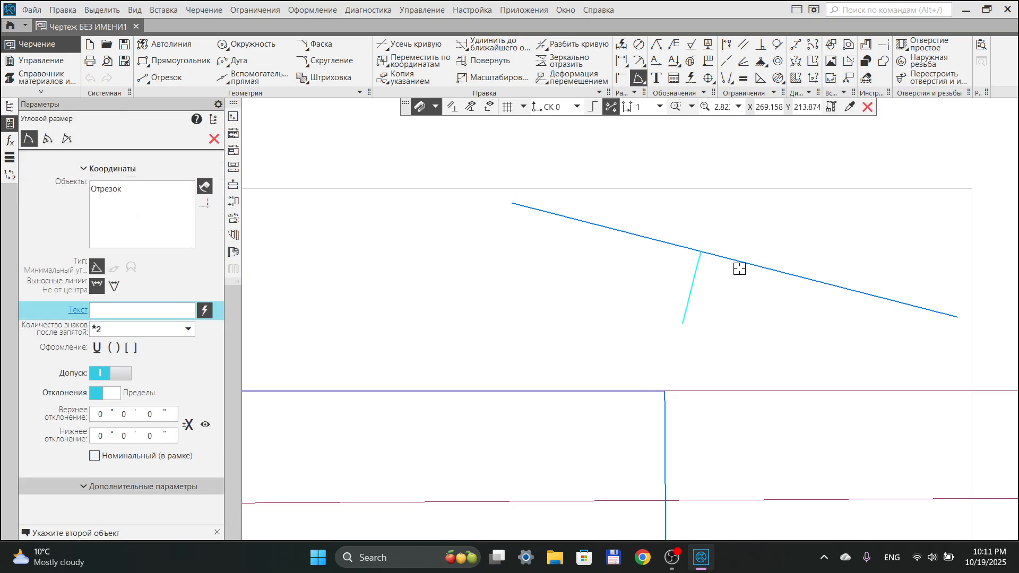
click(743, 262)
click(760, 348)
scroll(761, 347, down, 3)
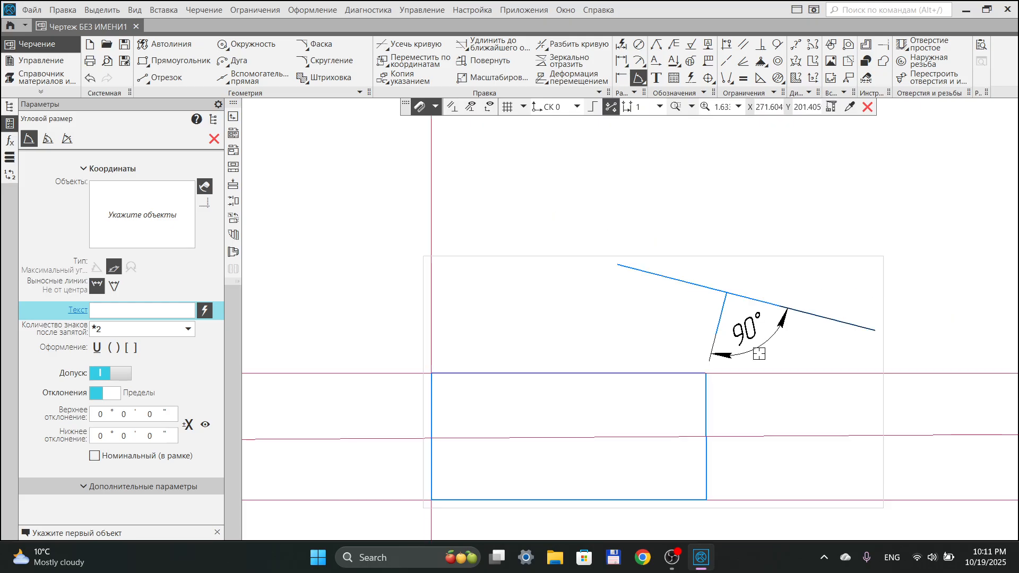
key(Escape)
Delete the inclined and short segments with their angular dimension, and the slightly sloped auxiliary line crossing the rectangle
drag(603, 217, 909, 410)
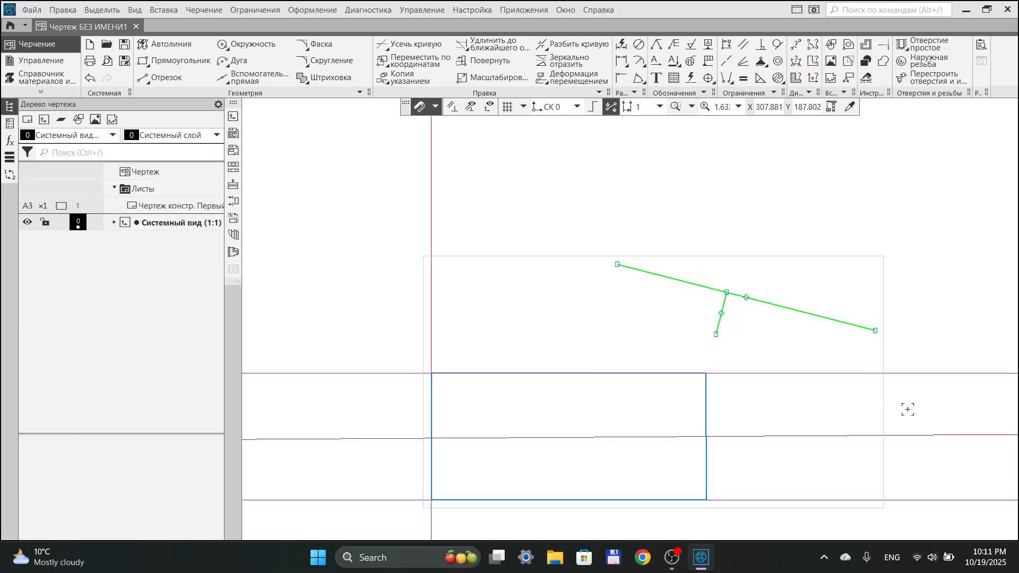
key(Delete)
scroll(906, 409, down, 4)
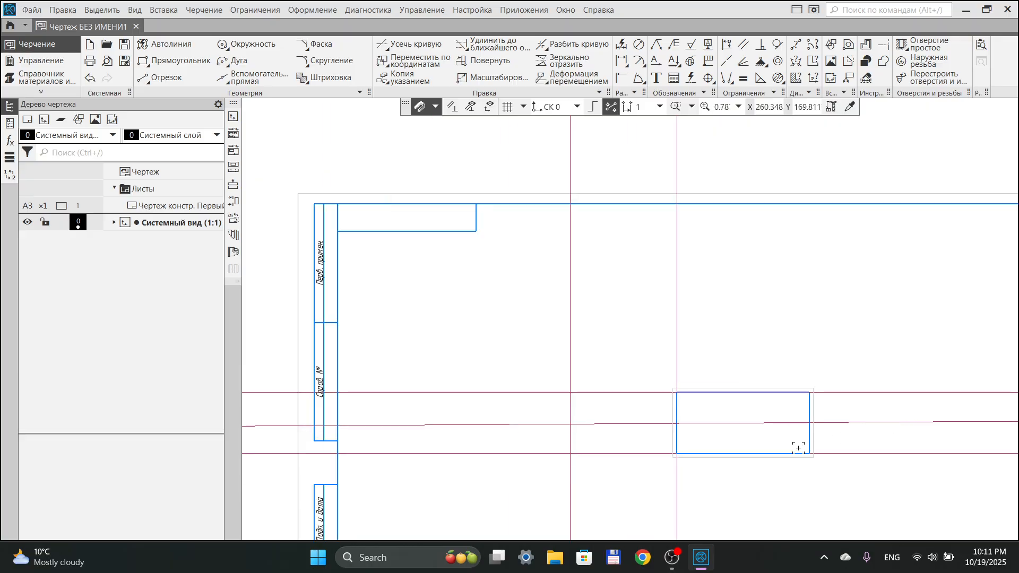
click(605, 425)
key(Delete)
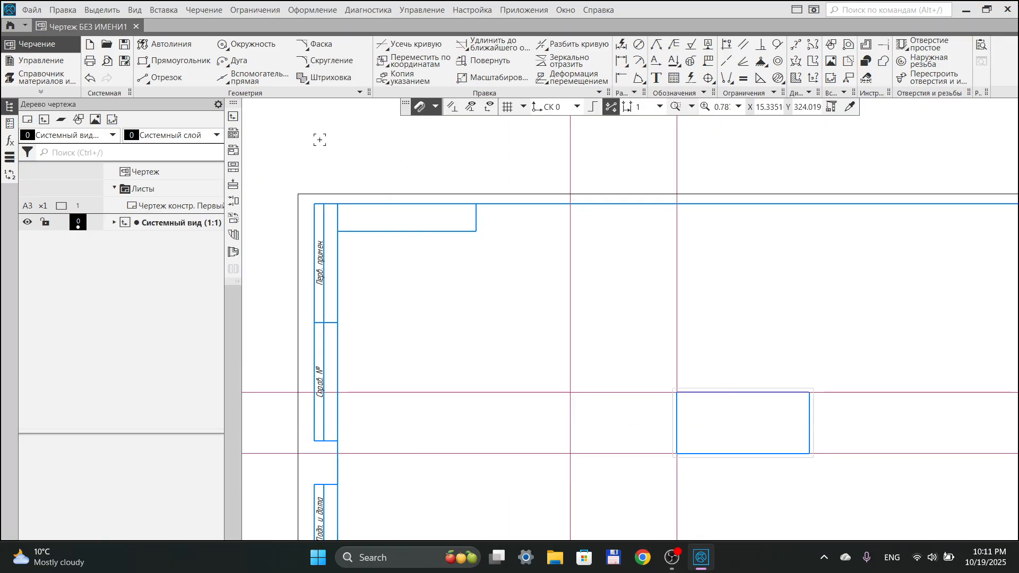
Create a bisector auxiliary line midway between the parallel horizontal lines on the rectangle's top and bottom sides
click(253, 77)
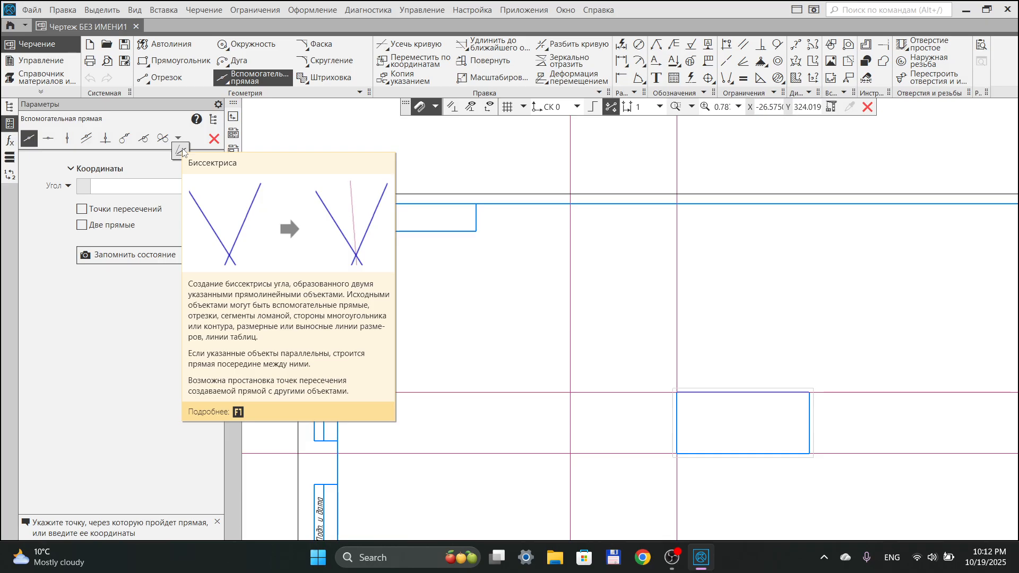
click(182, 153)
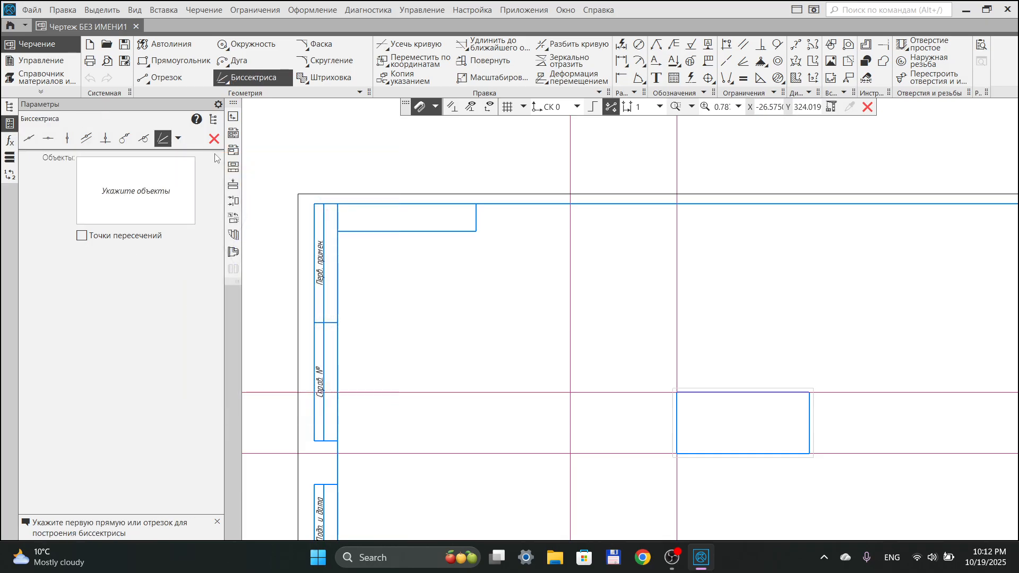
scroll(439, 285, down, 2)
scroll(537, 305, up, 6)
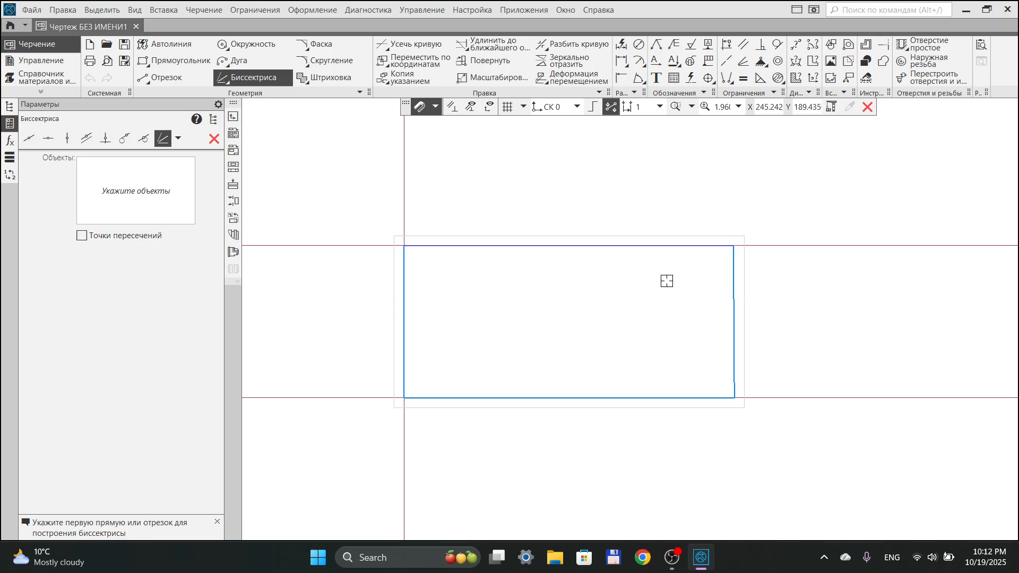
click(618, 247)
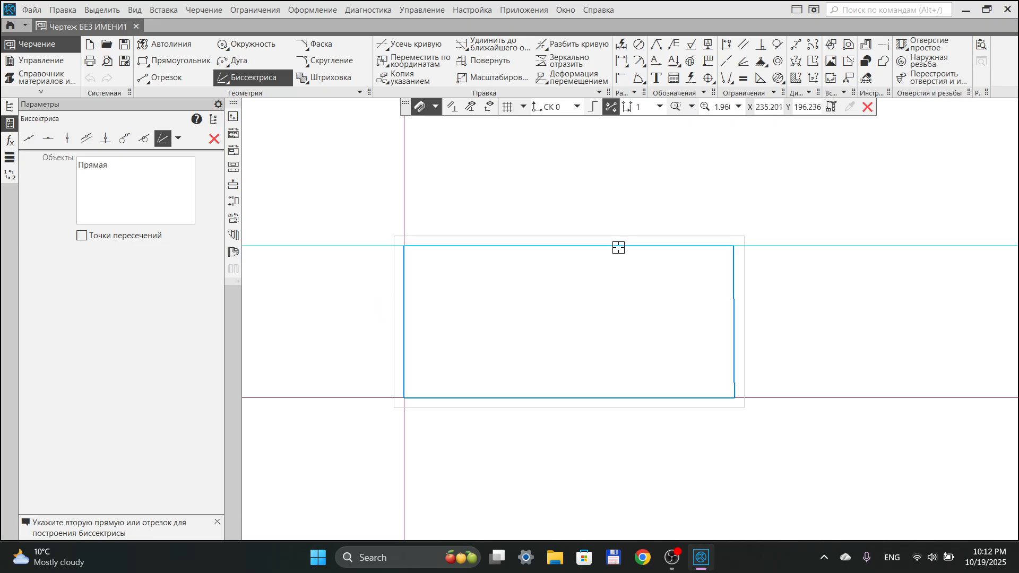
click(618, 393)
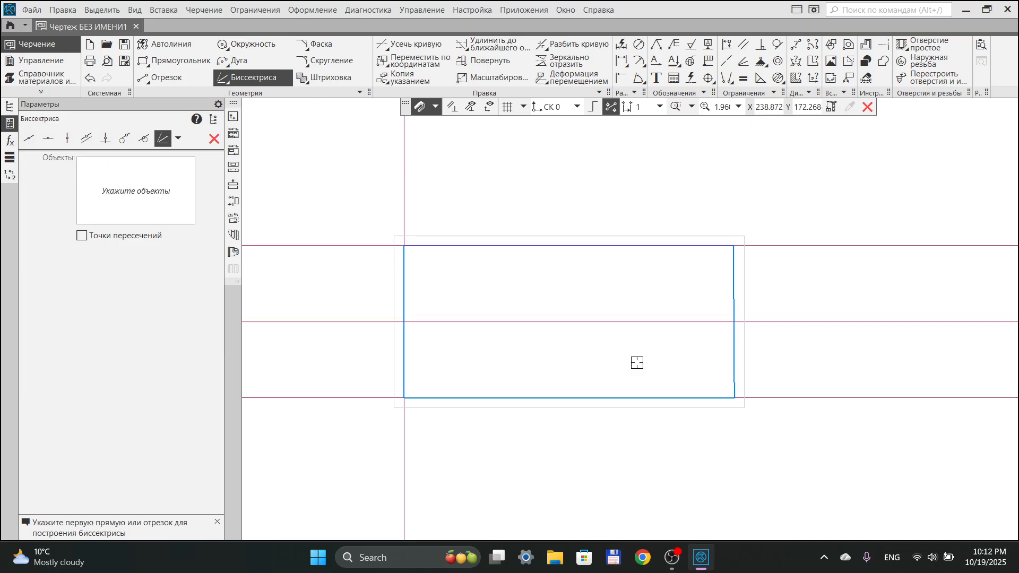
scroll(785, 339, down, 5)
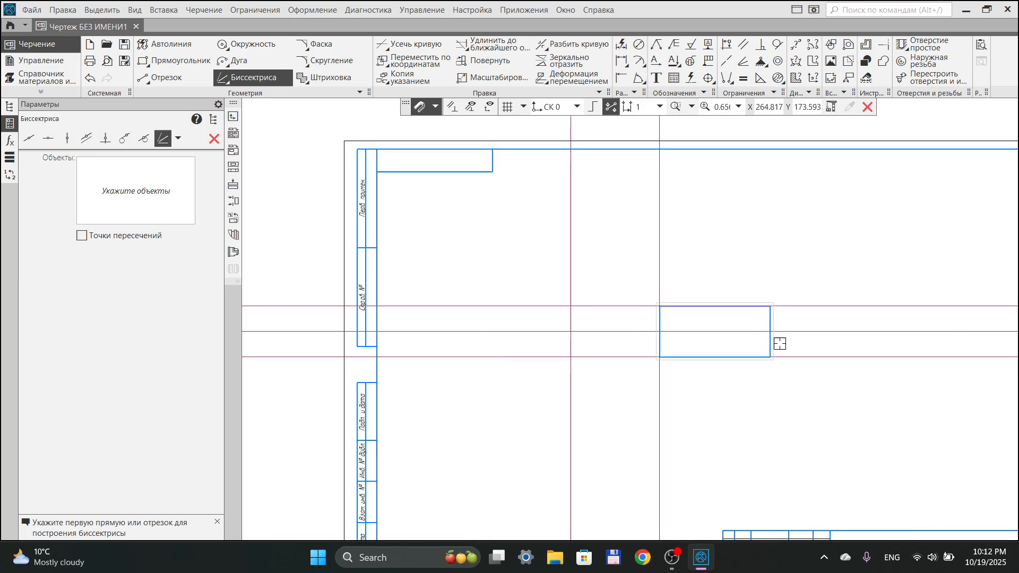
Draw two non-parallel inclined segments above and to the right of the rectangle, both sloping down to the right
scroll(778, 341, up, 2)
click(166, 77)
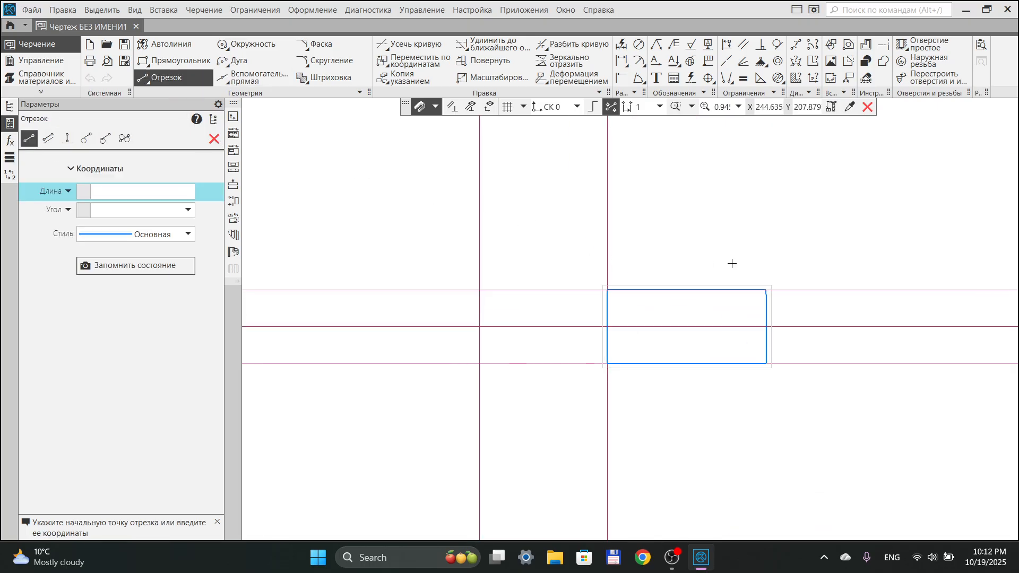
middle_drag(730, 264, 559, 379)
click(539, 247)
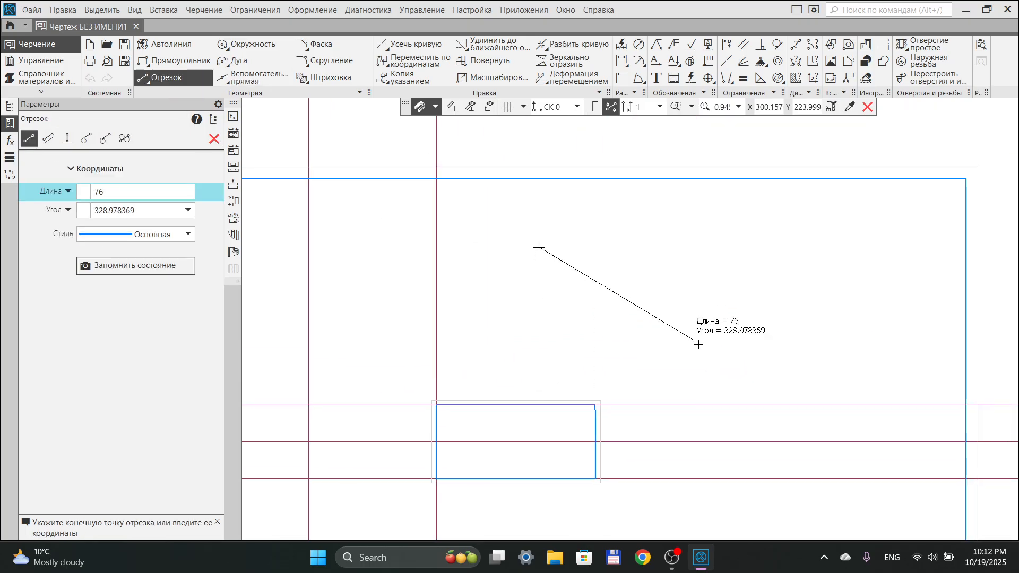
click(641, 353)
click(713, 211)
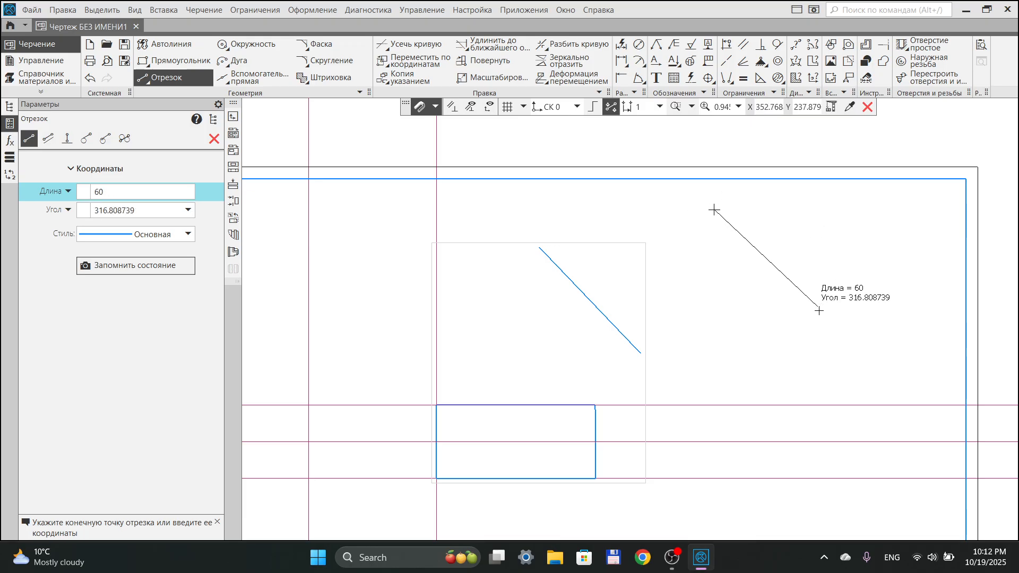
click(790, 366)
Create a bisector auxiliary line between the two non-parallel inclined segments, choosing the variant that runs down between them
click(253, 77)
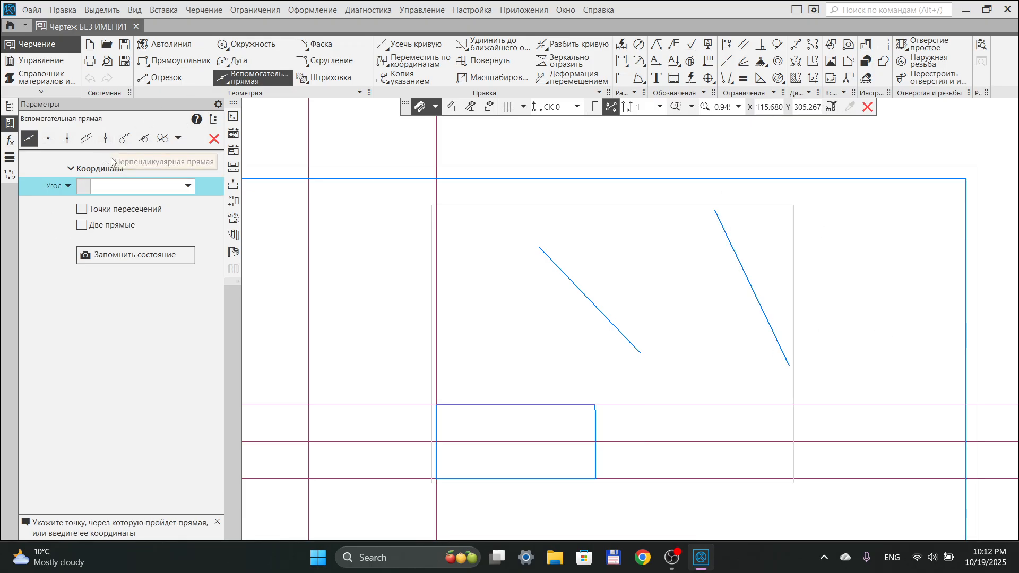
click(180, 149)
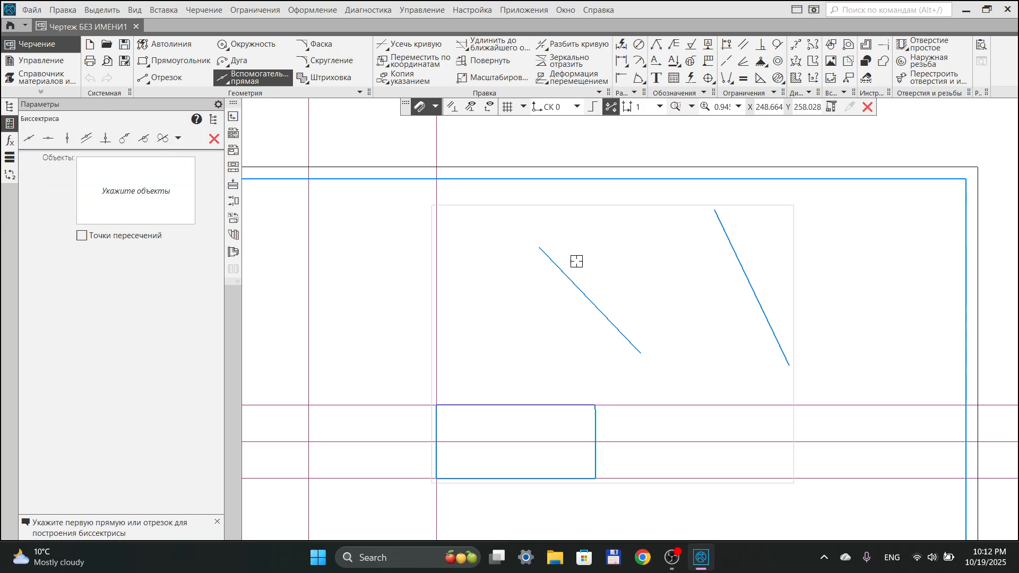
click(594, 304)
click(752, 280)
scroll(750, 282, down, 4)
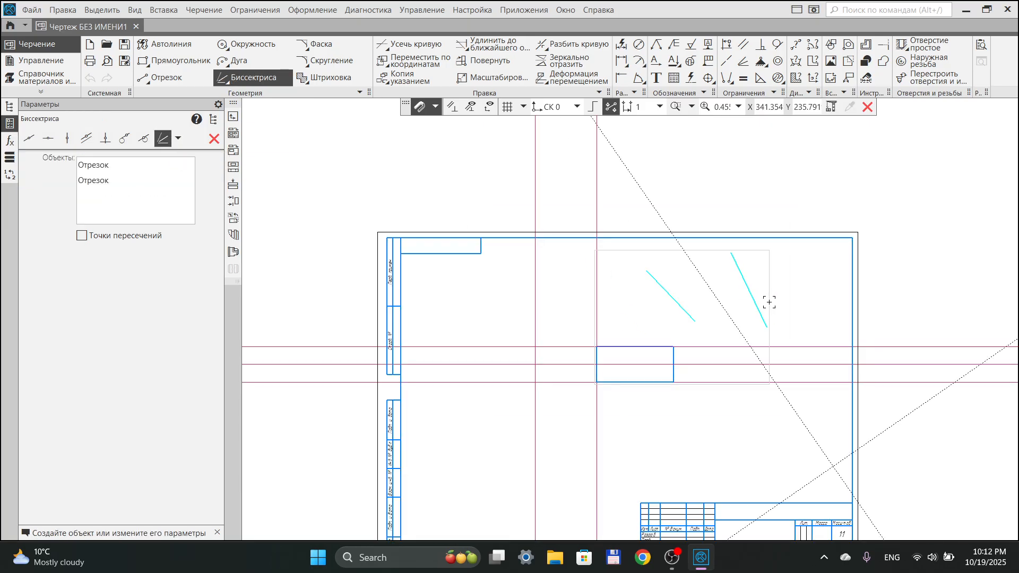
scroll(749, 302, down, 3)
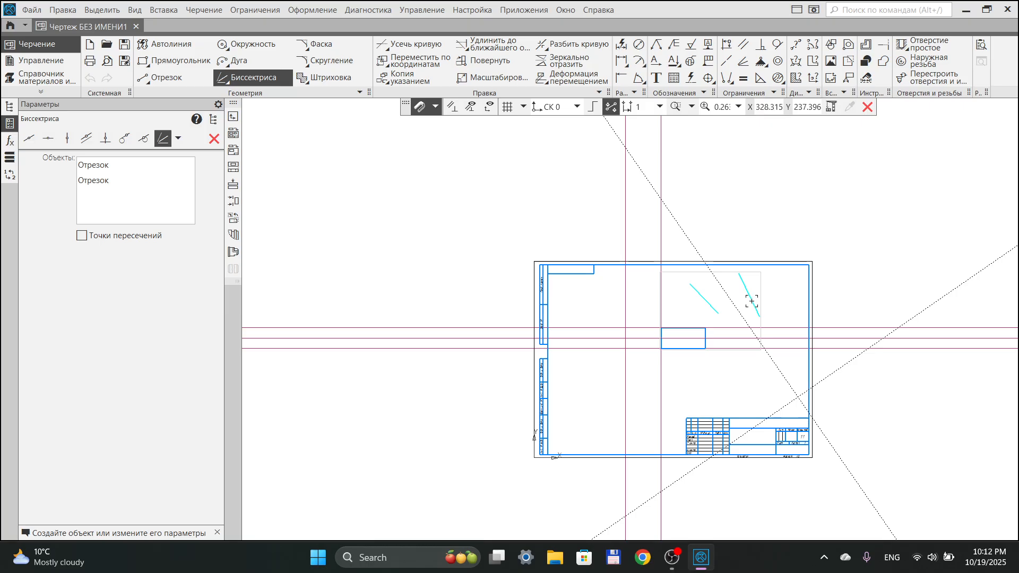
scroll(751, 301, up, 8)
click(660, 272)
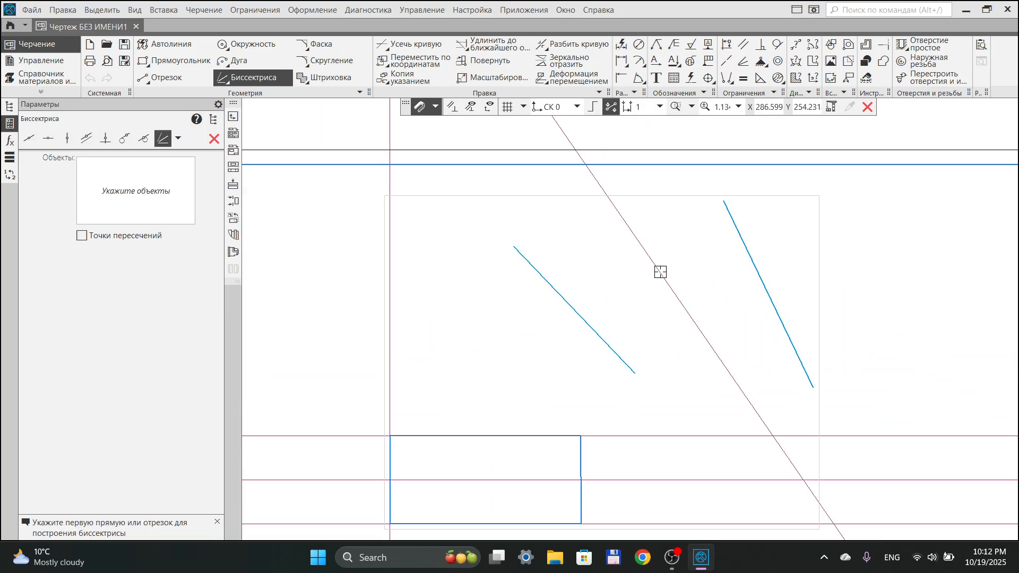
scroll(679, 274, down, 2)
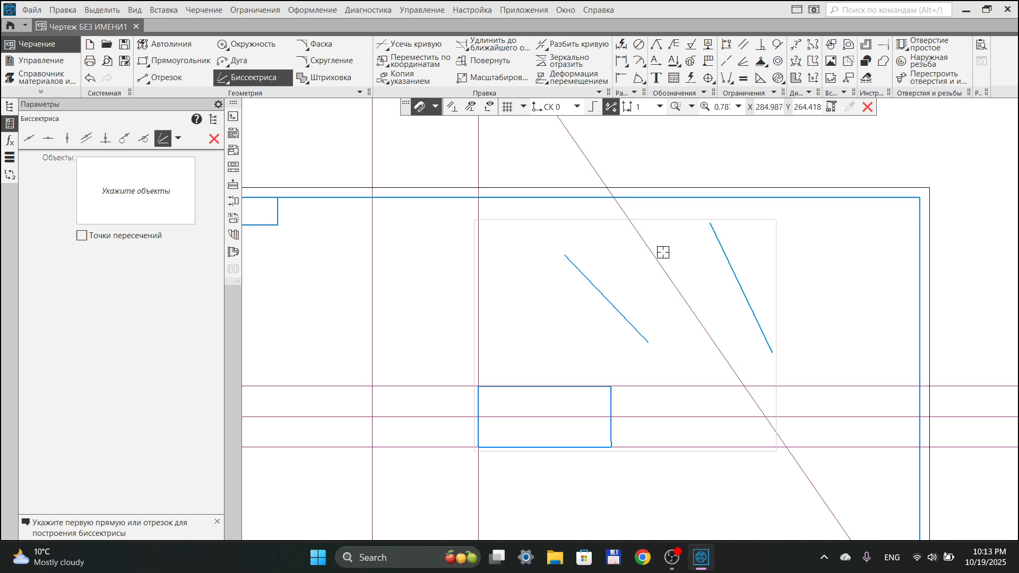
click(157, 78)
click(668, 278)
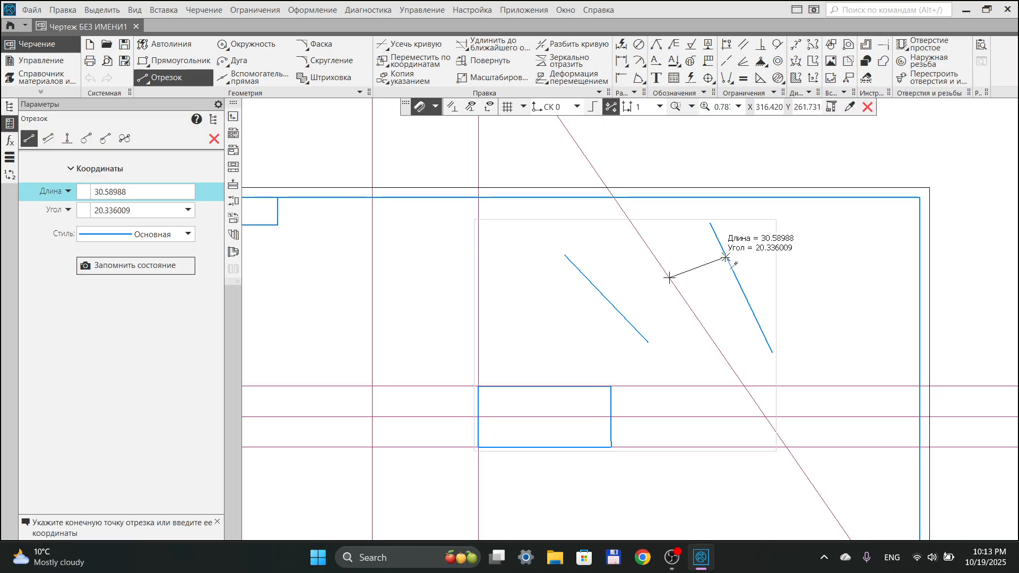
key(Escape)
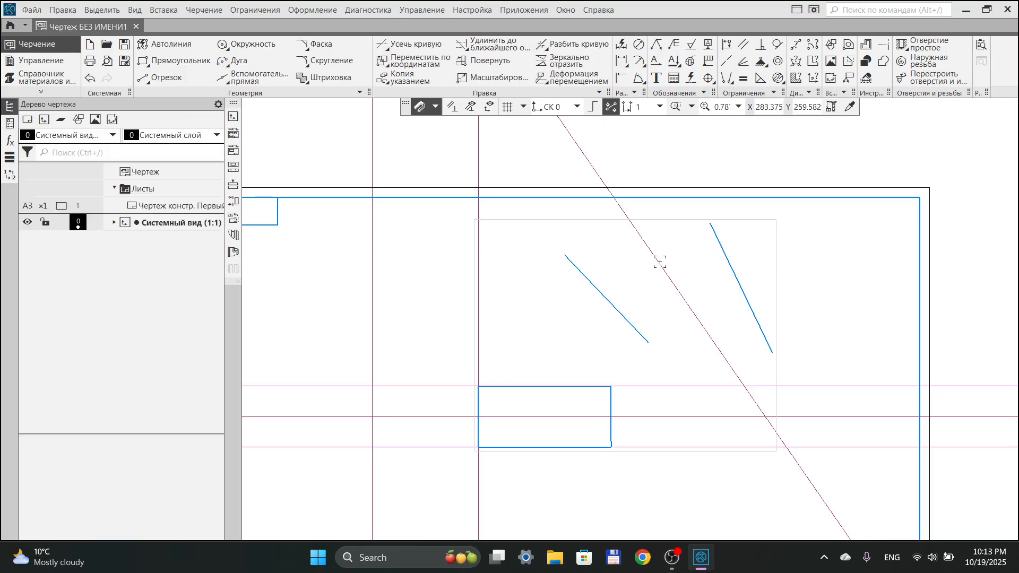
Delete the inclined bisector line and the two inclined segments above the rectangle
click(660, 262)
key(Delete)
click(729, 260)
key(Delete)
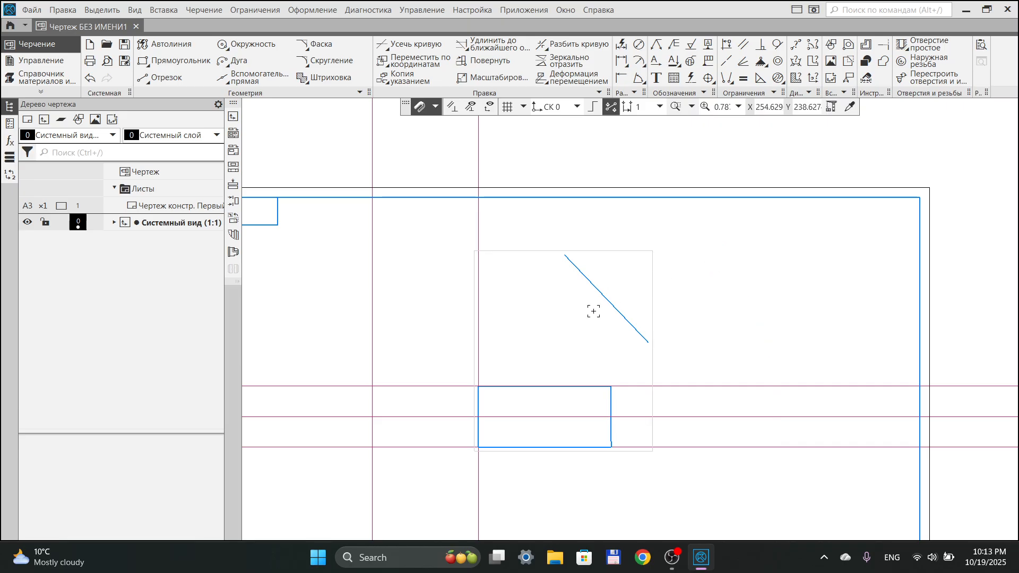
click(610, 298)
key(Delete)
scroll(596, 339, down, 3)
scroll(546, 319, up, 3)
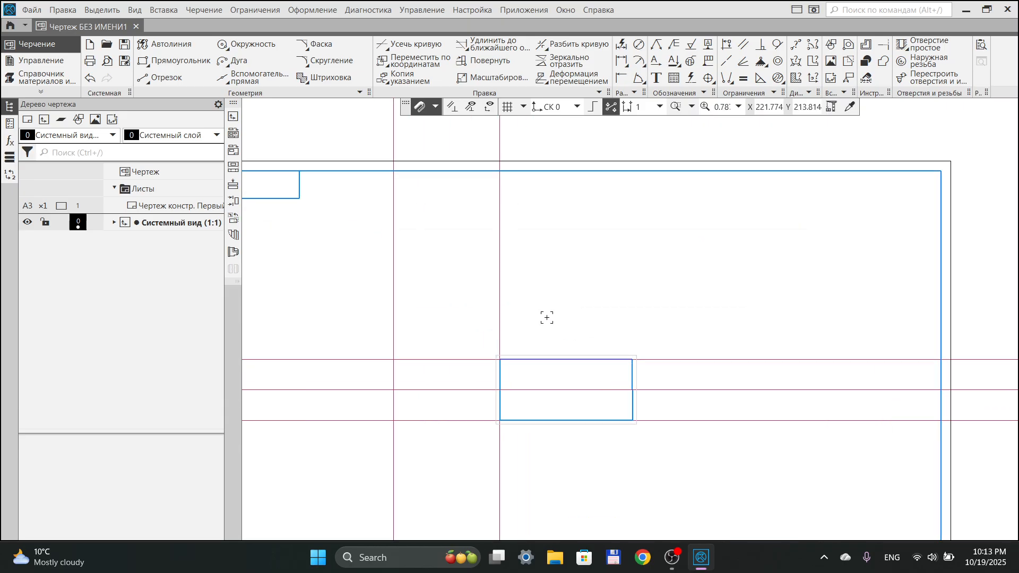
click(165, 80)
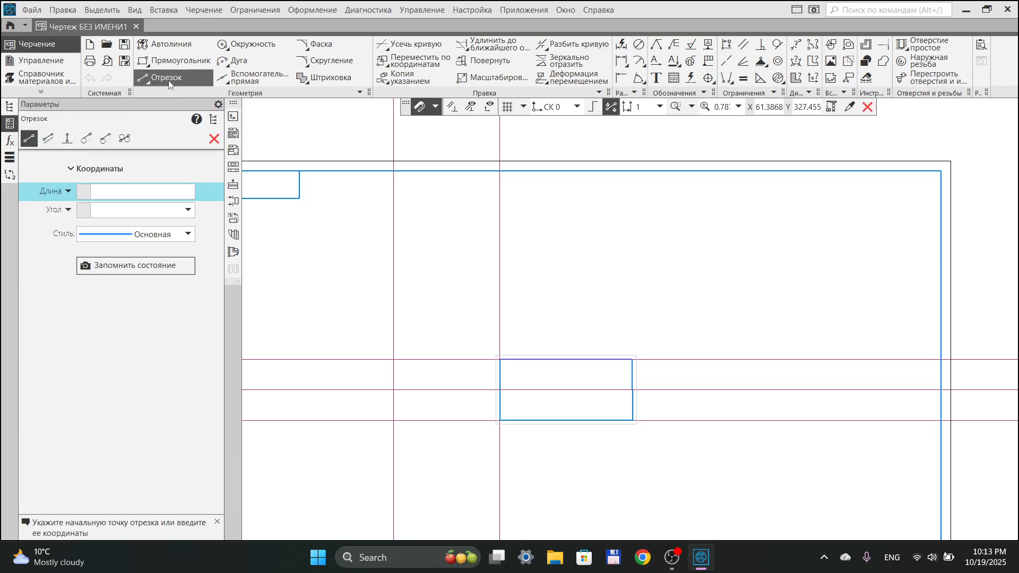
click(215, 138)
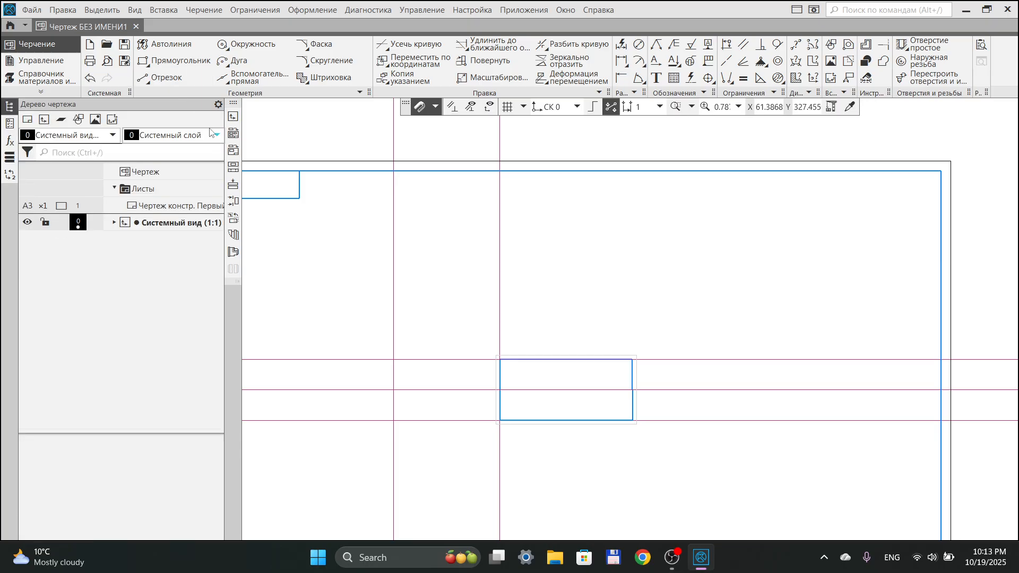
click(237, 47)
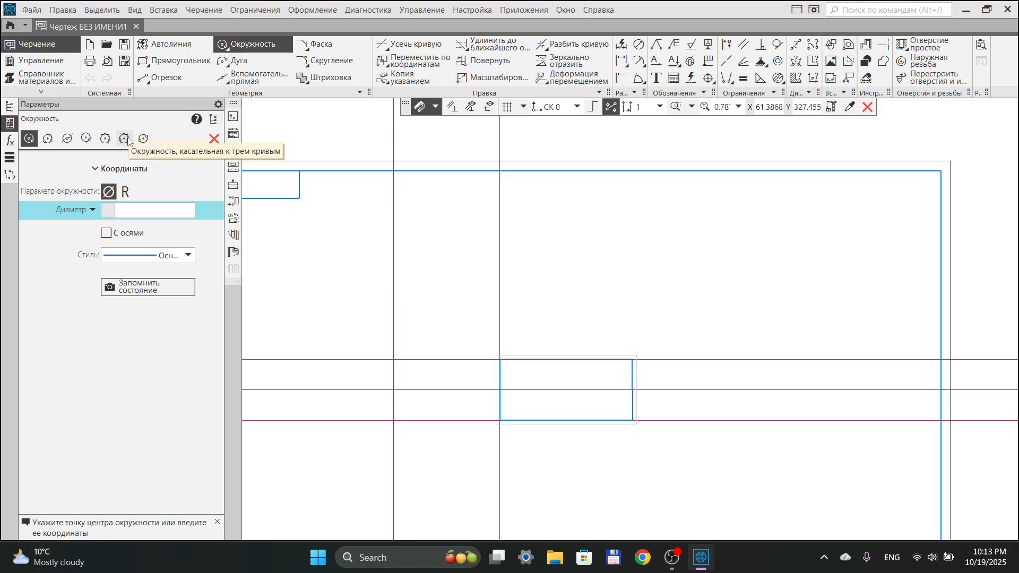
click(214, 140)
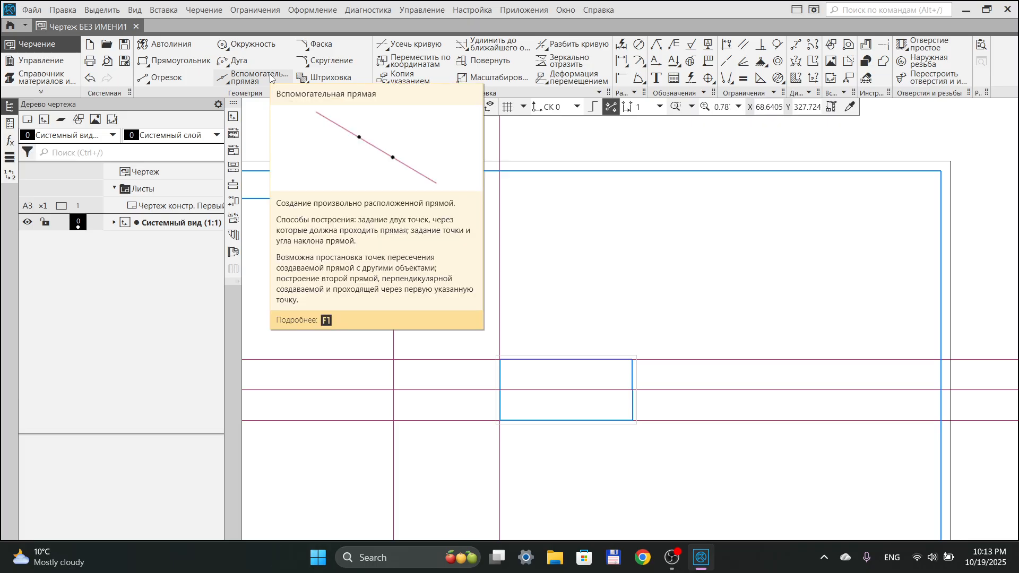
Draw a circle tangent to the two vertical auxiliary lines and the horizontal one on the rectangle's top side, and undo it
click(235, 51)
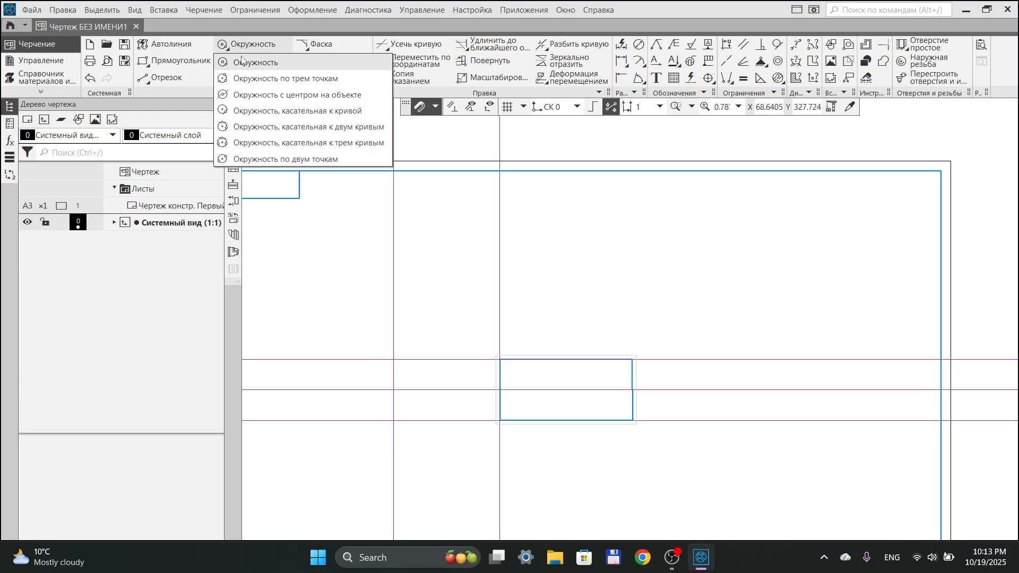
click(260, 143)
click(401, 264)
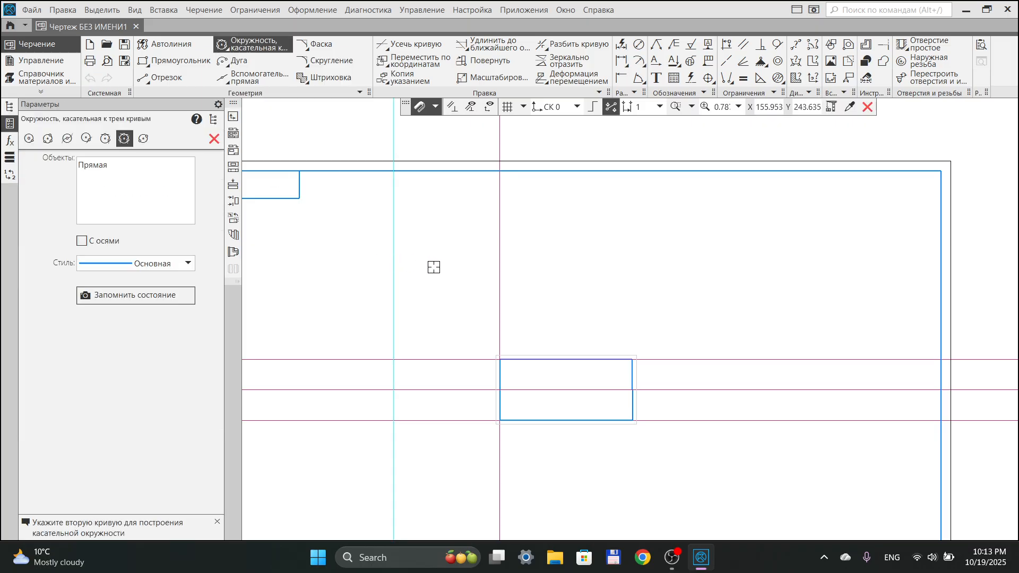
click(498, 260)
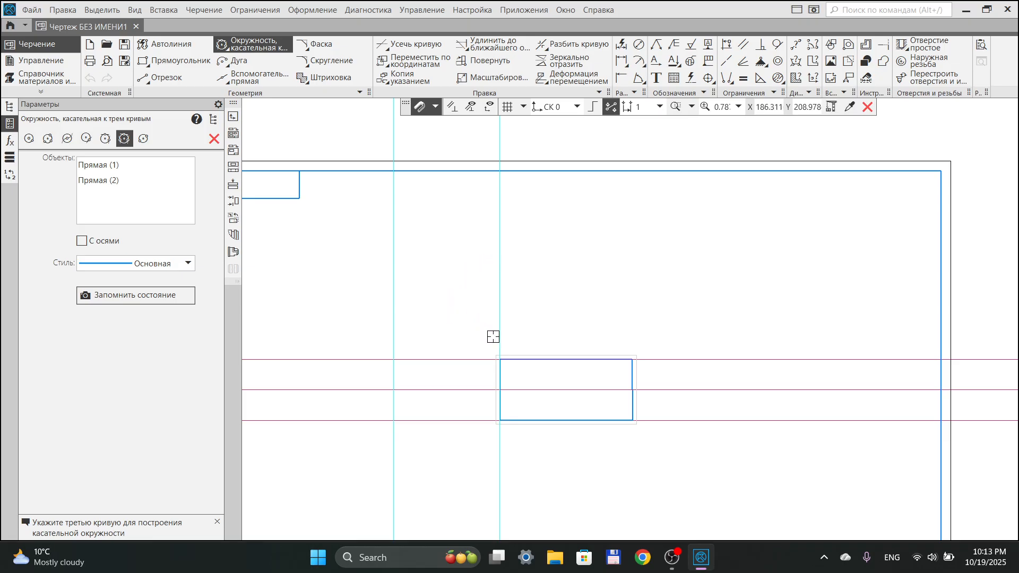
click(479, 359)
click(449, 263)
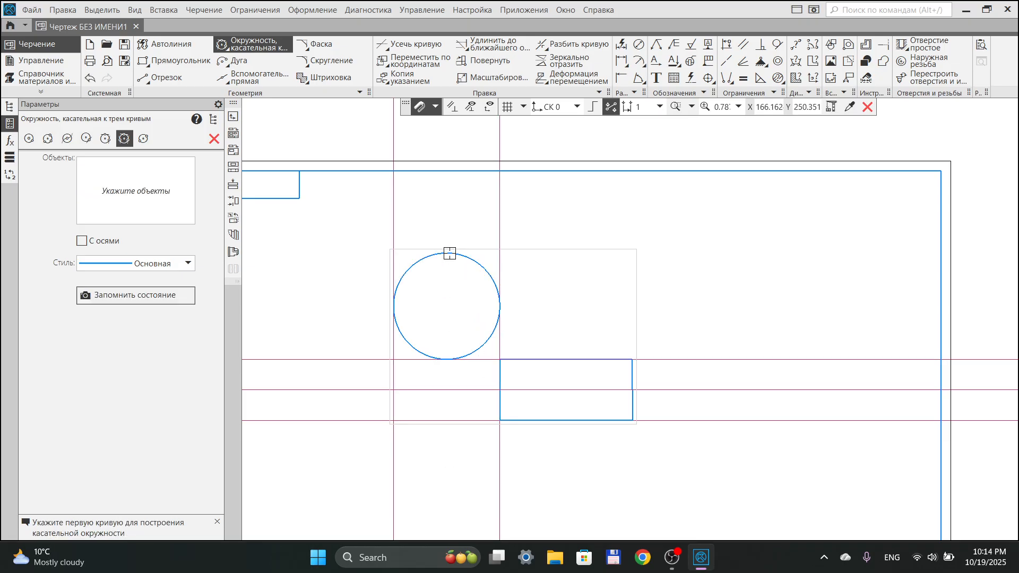
click(215, 139)
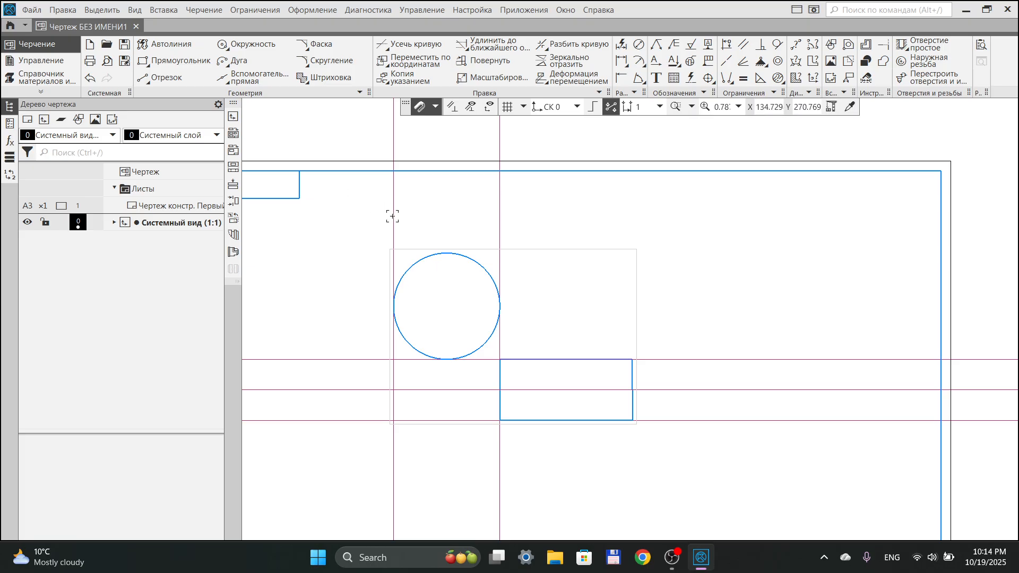
key(ctrl+z)
click(247, 50)
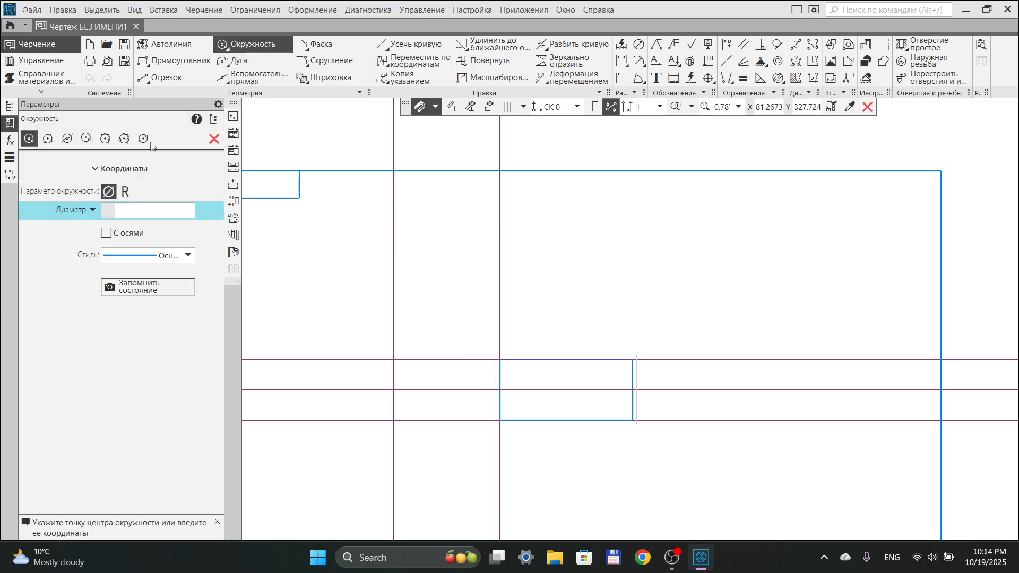
click(214, 139)
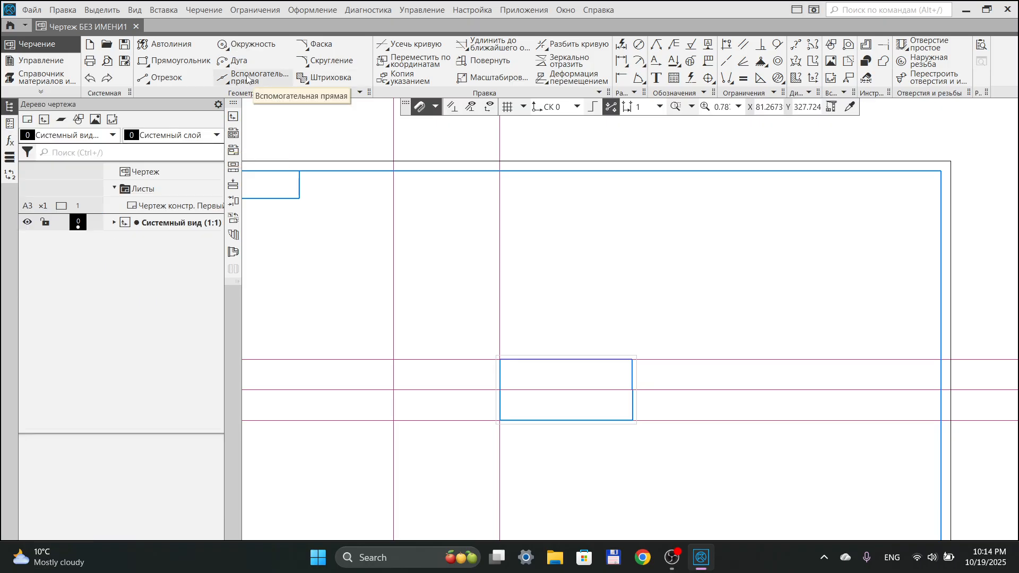
click(254, 81)
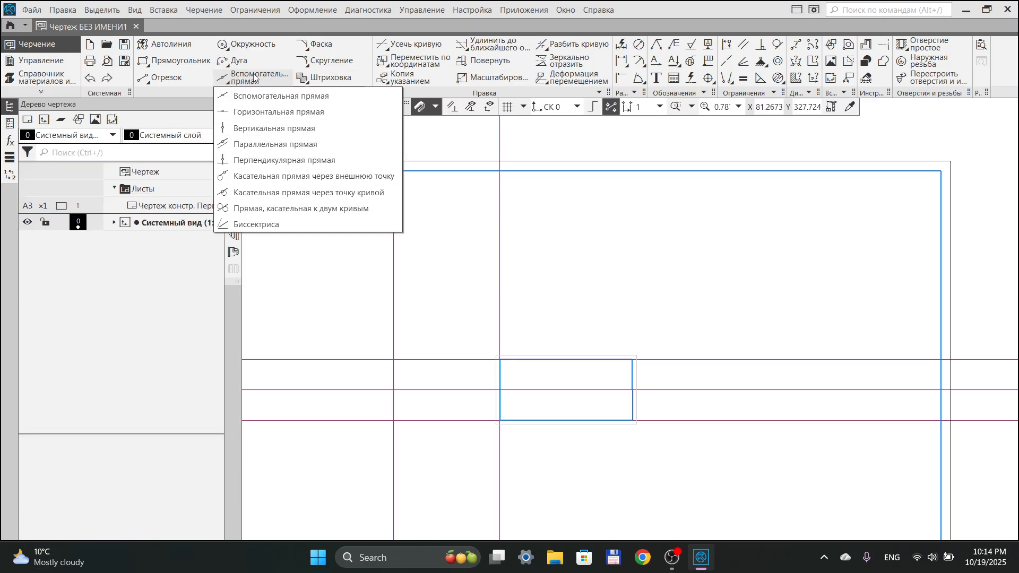
click(255, 79)
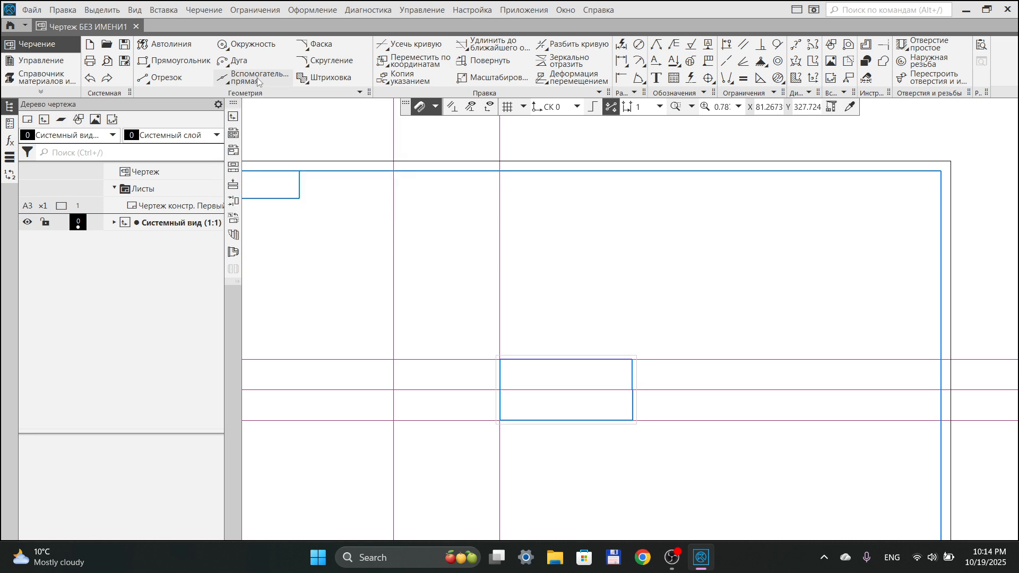
click(259, 81)
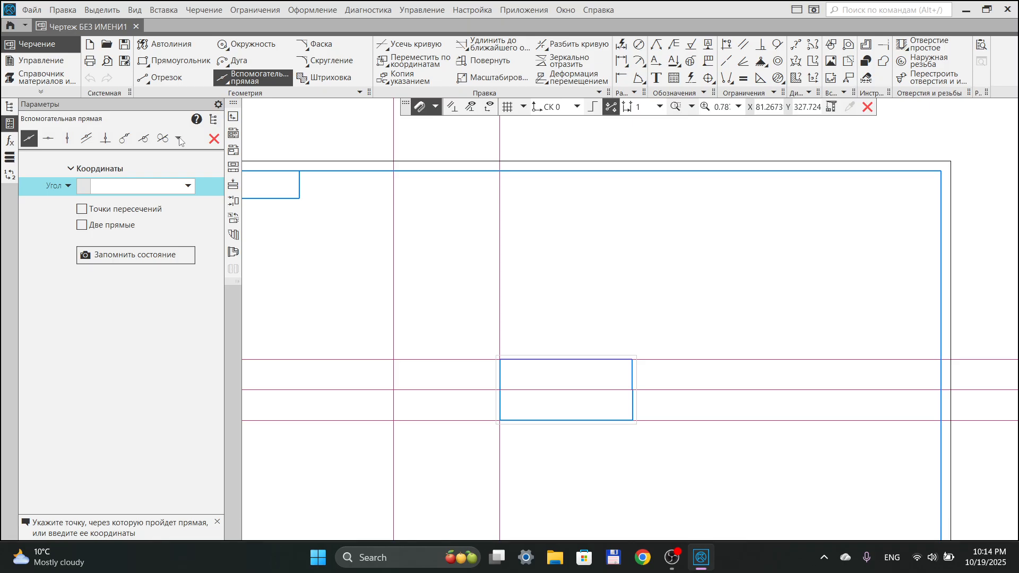
click(178, 139)
click(180, 151)
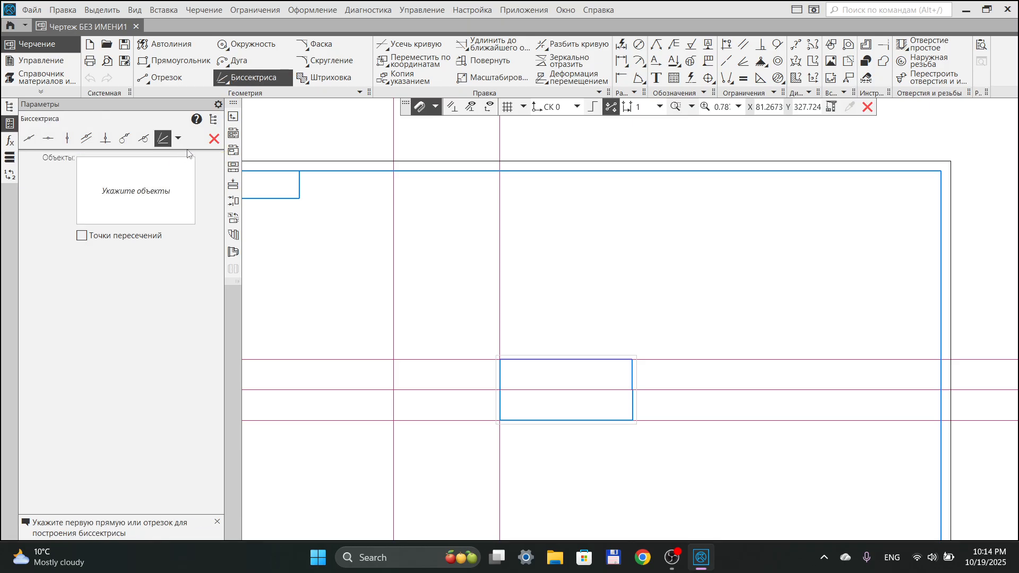
click(214, 139)
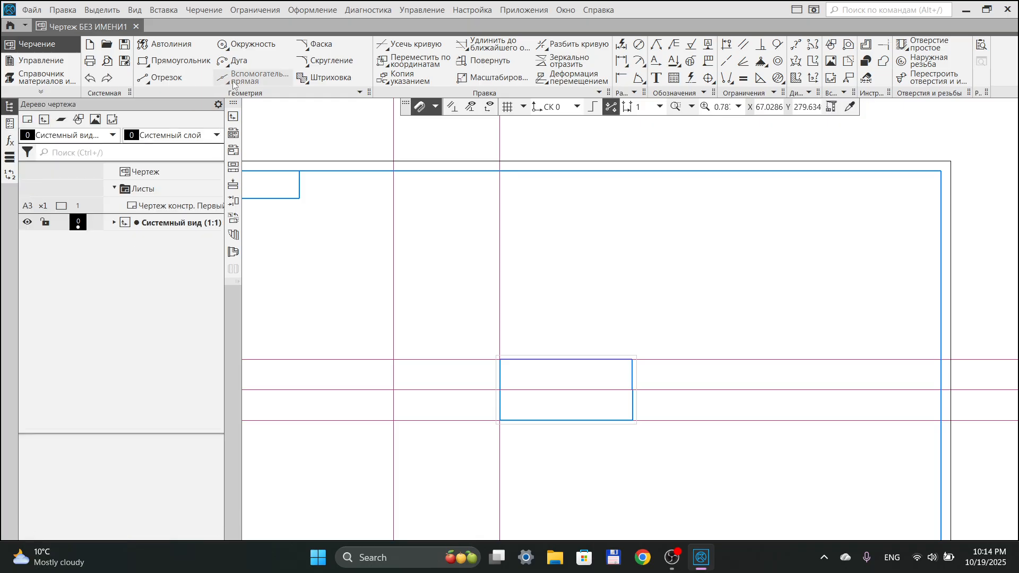
Create a bisector auxiliary line midway between the two vertical auxiliary lines and leave the command
click(227, 78)
click(232, 219)
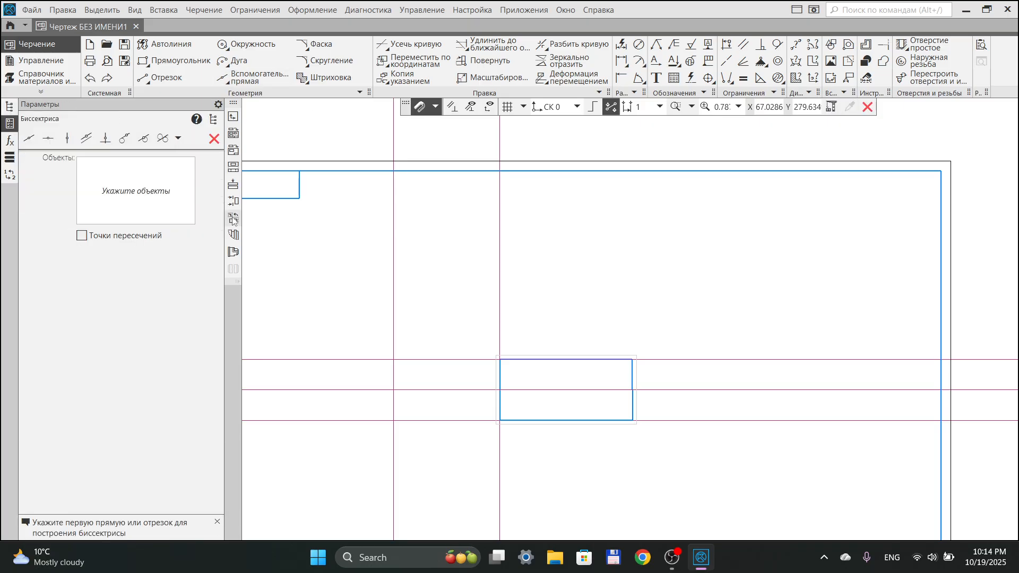
click(395, 254)
click(498, 253)
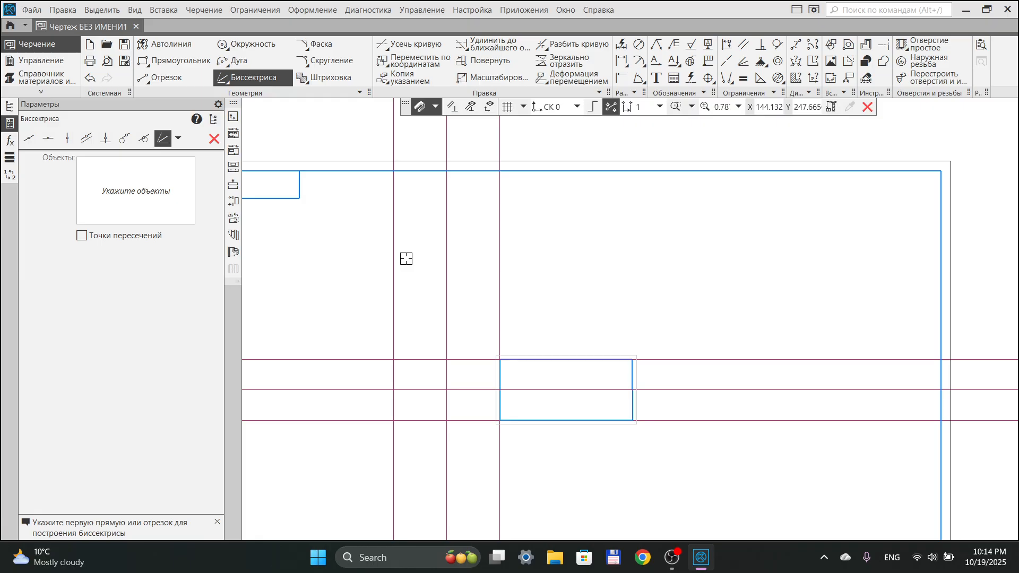
key(Escape)
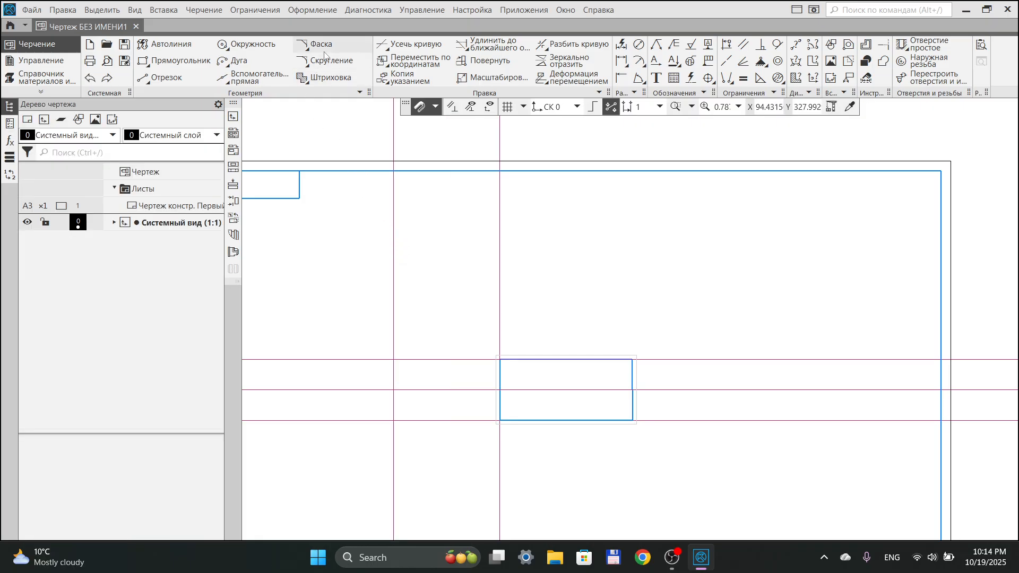
Delete the rectangle together with all horizontal and vertical auxiliary lines, leaving only the sheet frame
drag(341, 269, 314, 284)
click(707, 489)
key(Delete)
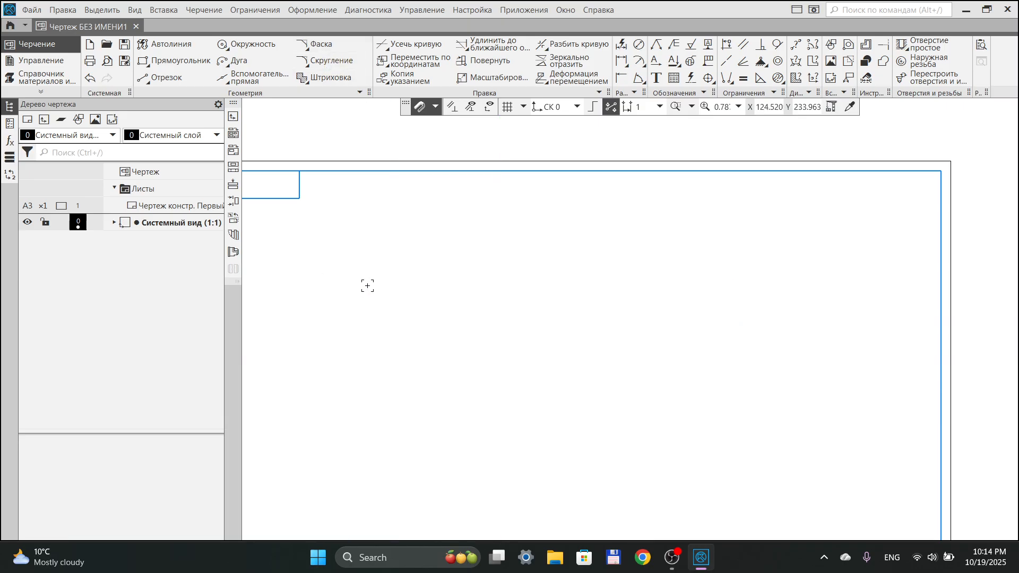
Draw a closed rectangle about 107 mm wide from four horizontal and vertical segments in the upper middle of the sheet
click(165, 78)
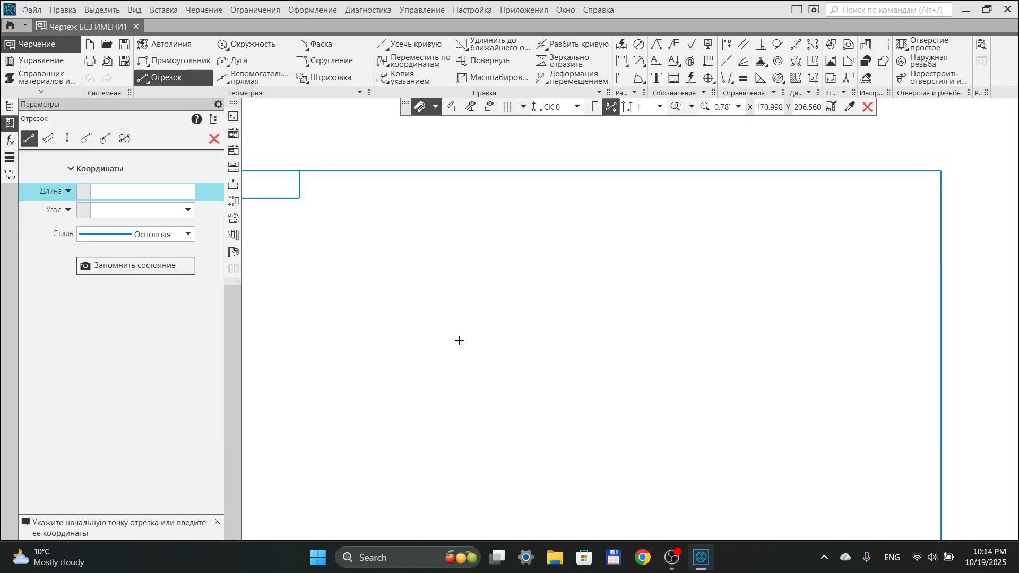
click(447, 443)
click(446, 332)
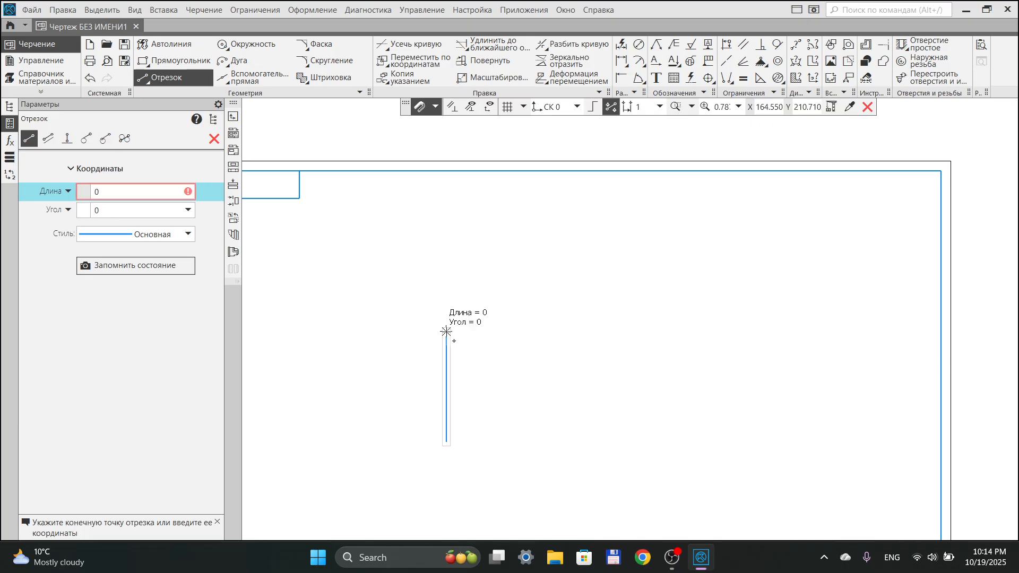
click(658, 333)
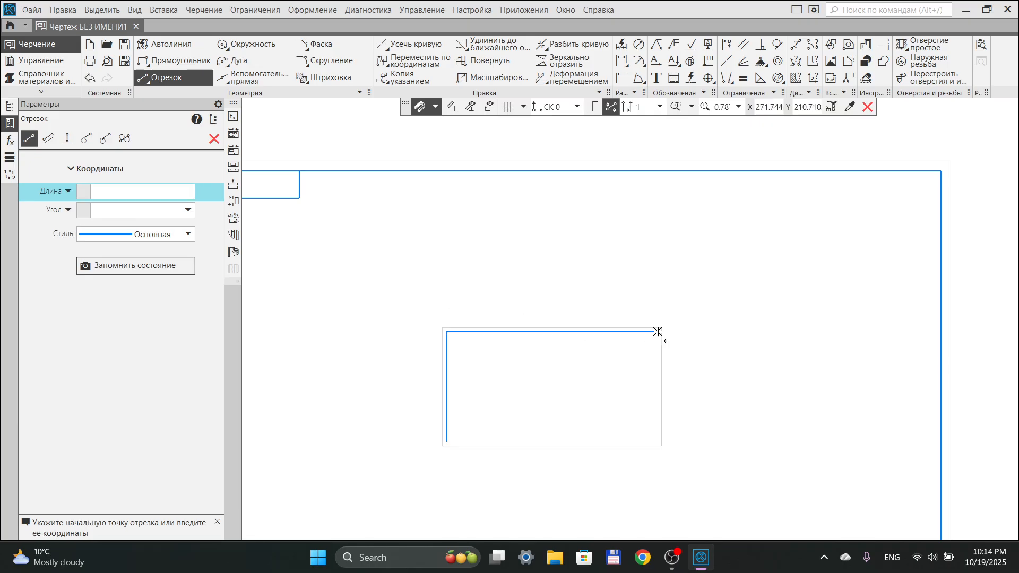
click(657, 442)
click(446, 442)
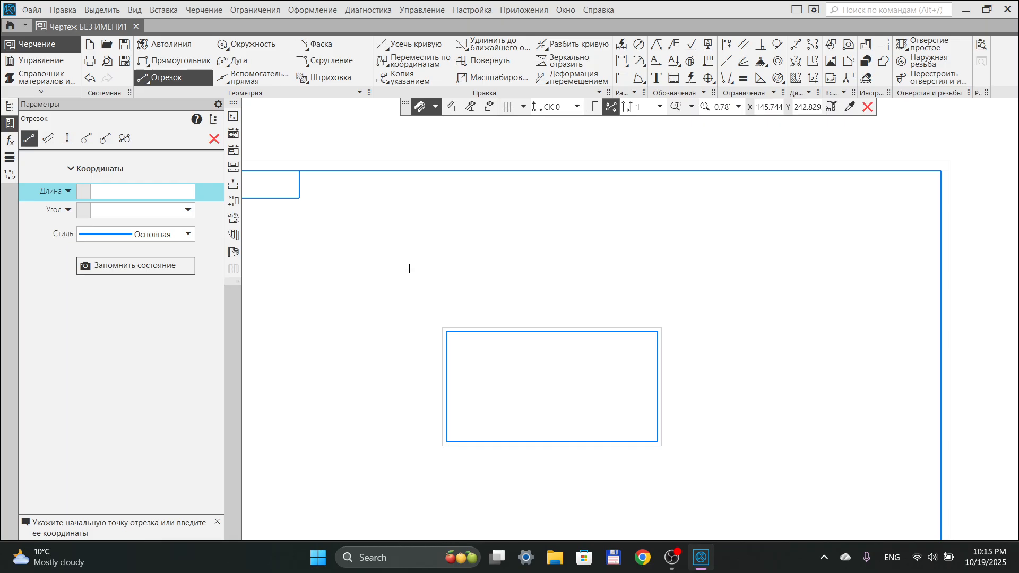
Chamfer the rectangle's upper-left corner with length 10 and angle 45°, trimming both sides
click(315, 46)
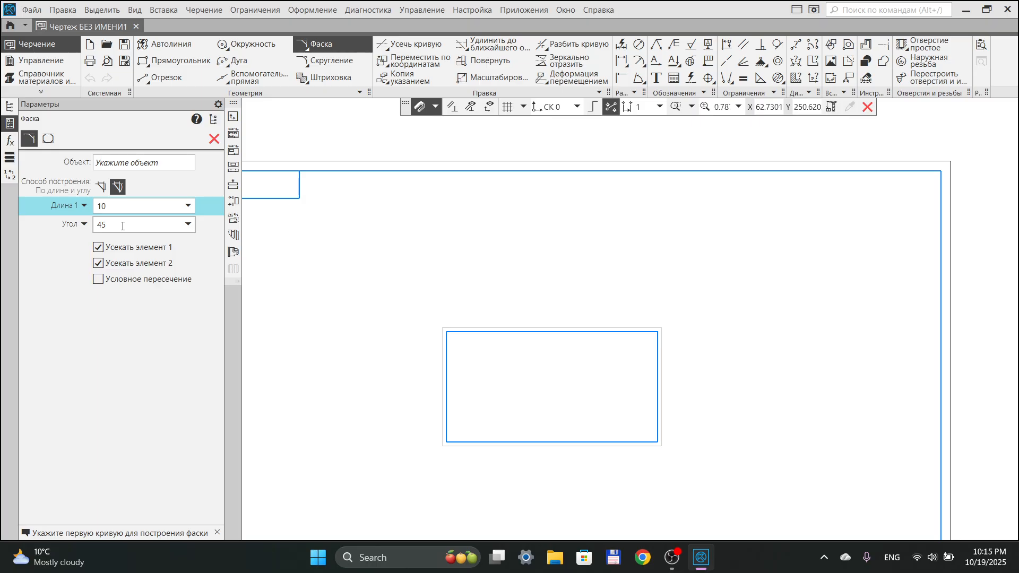
scroll(396, 345, down, 1)
scroll(472, 346, up, 4)
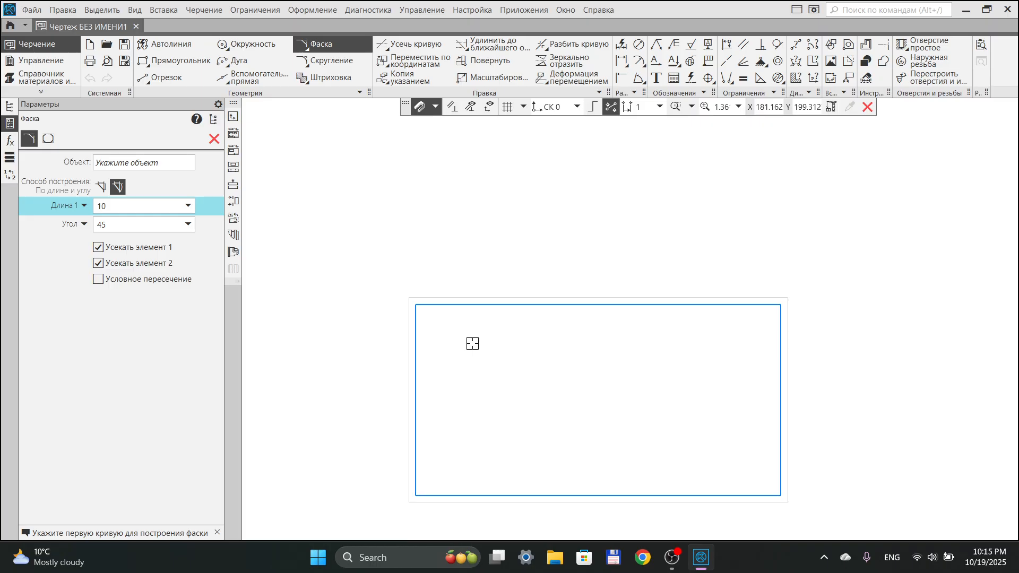
click(417, 327)
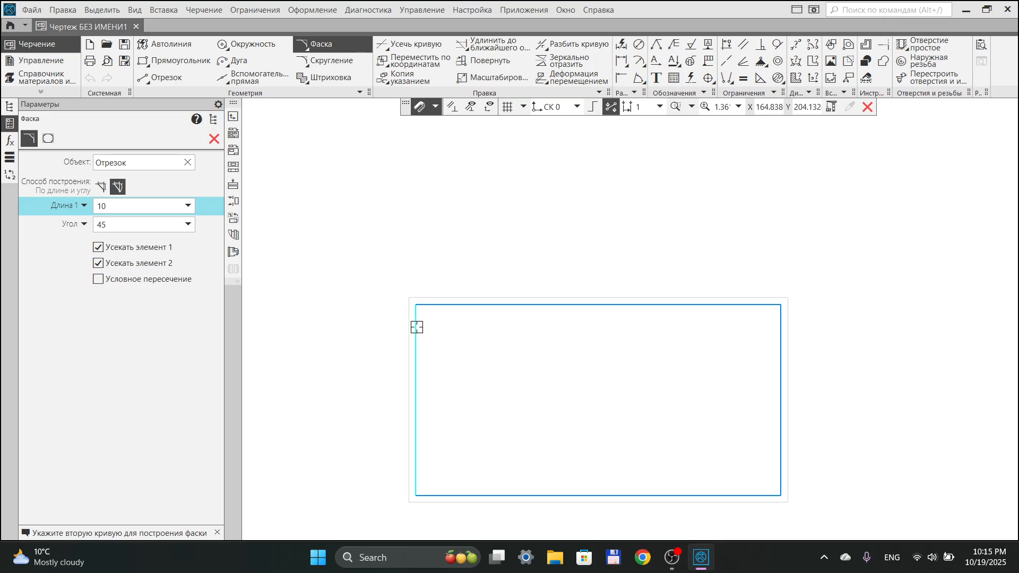
click(473, 305)
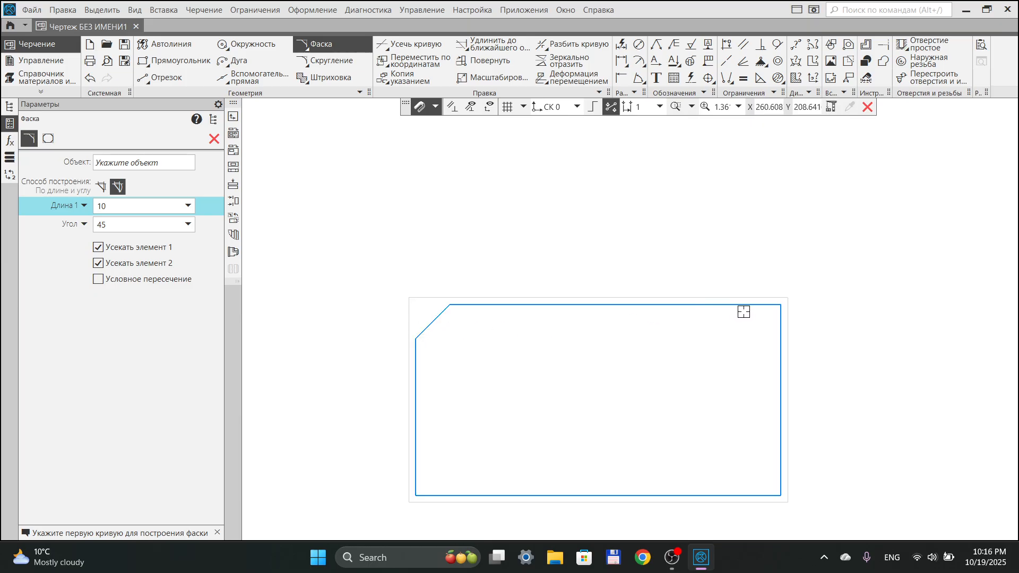
Set the chamfer length to 5 and chamfer the rectangle's upper-right corner at 45°
click(133, 207)
text(5)
key(Tab)
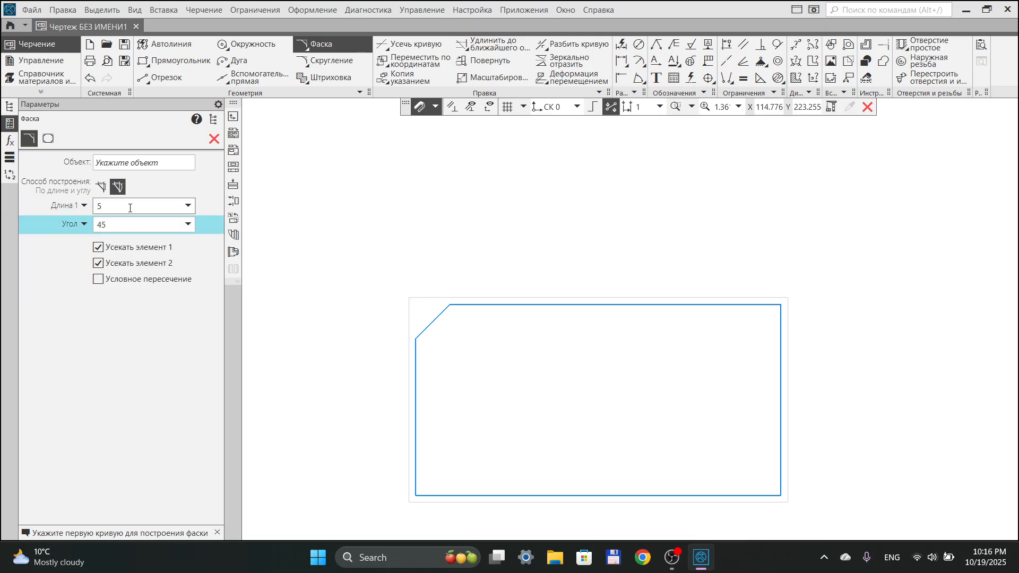
click(668, 304)
click(780, 334)
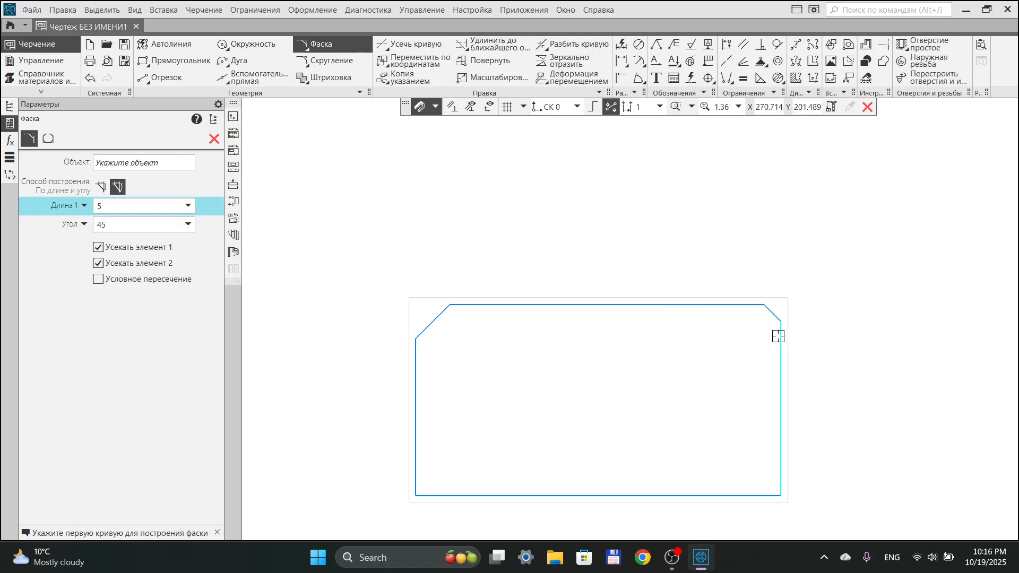
scroll(706, 363, down, 3)
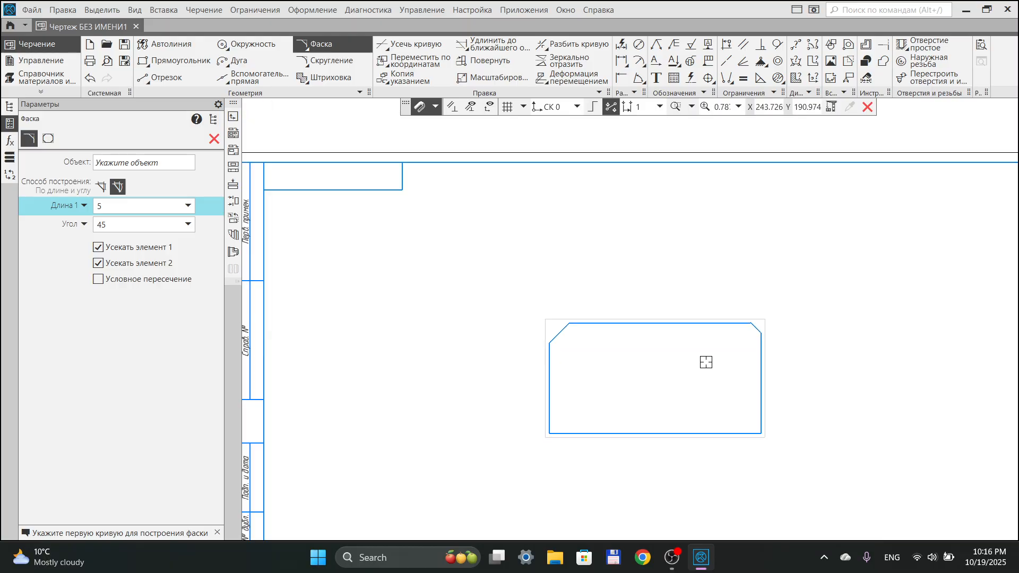
Round the rectangle's lower-left corner with a fillet of radius 10
click(332, 64)
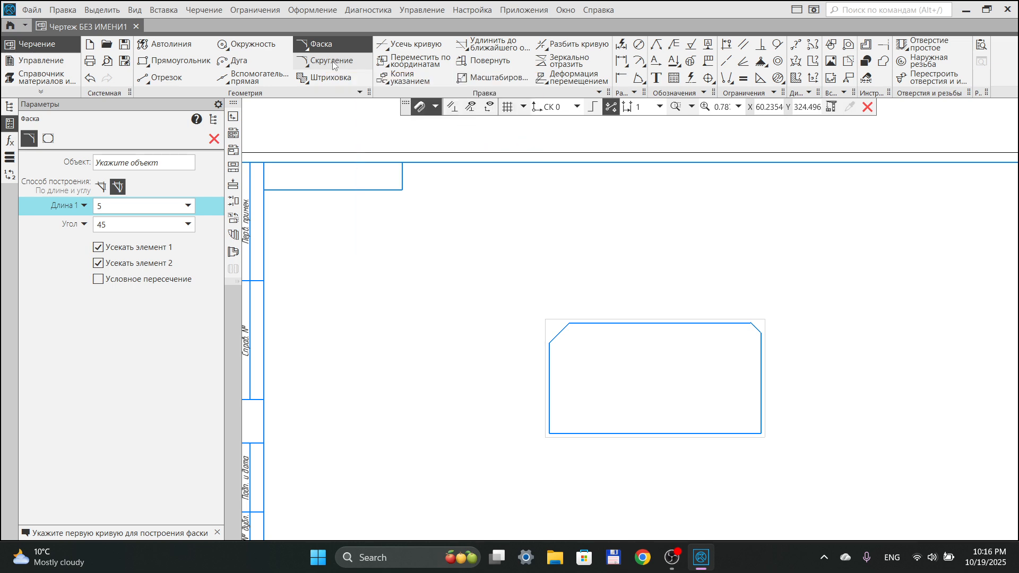
middle_drag(514, 318, 445, 292)
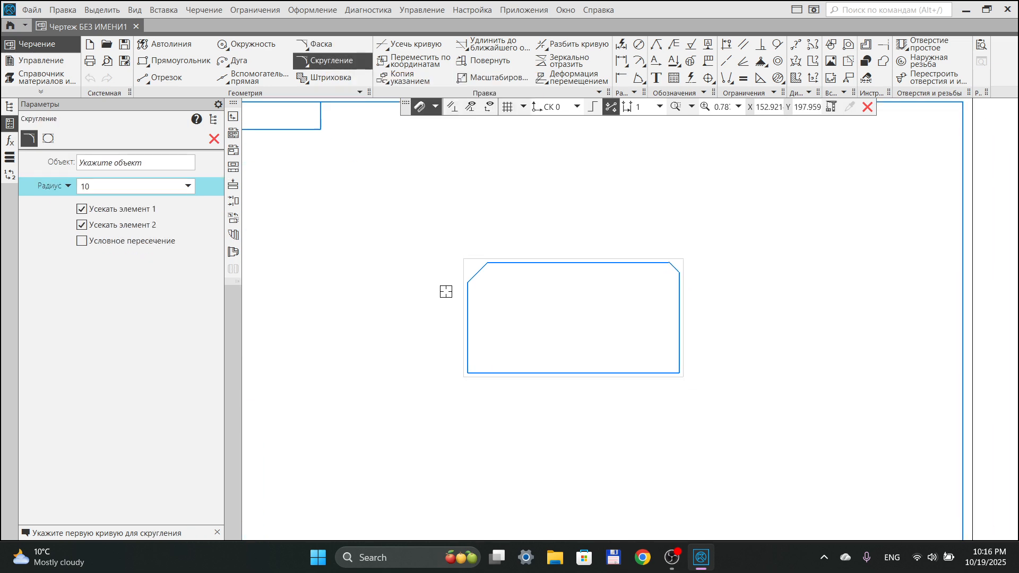
scroll(465, 366, up, 4)
click(471, 357)
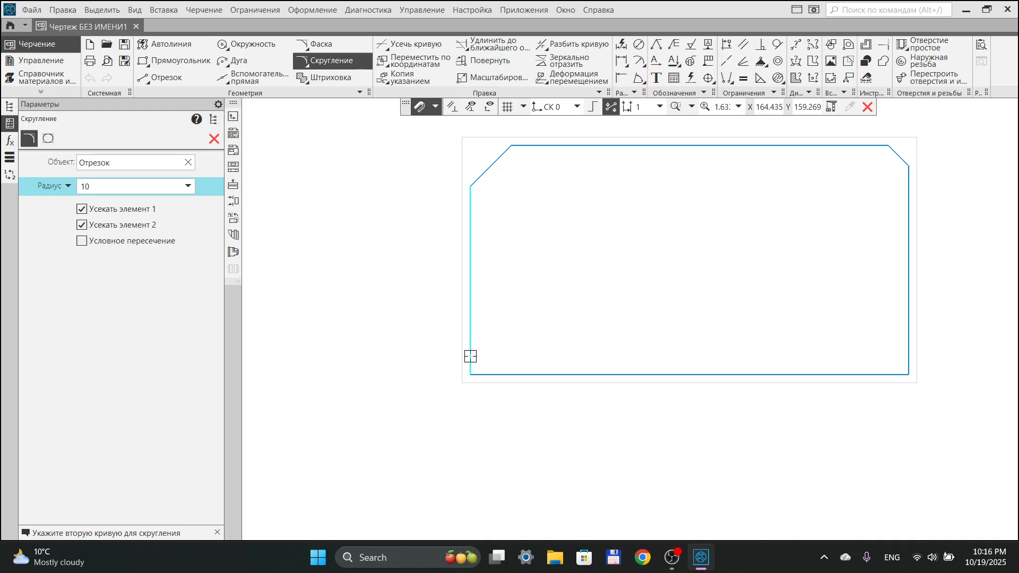
click(530, 373)
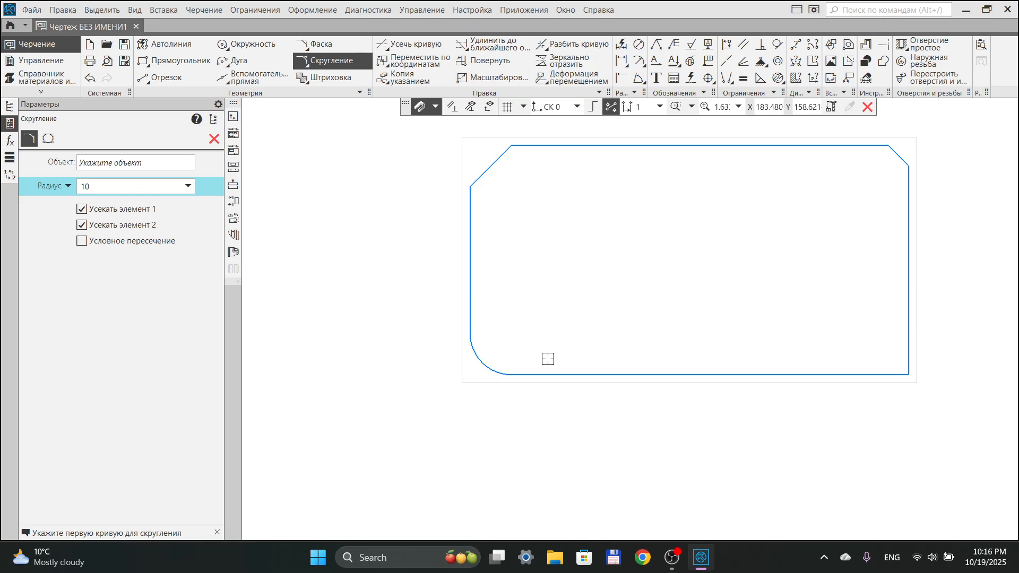
Fillet the rectangle's lower-right corner with radius 10 and leave the command
click(881, 368)
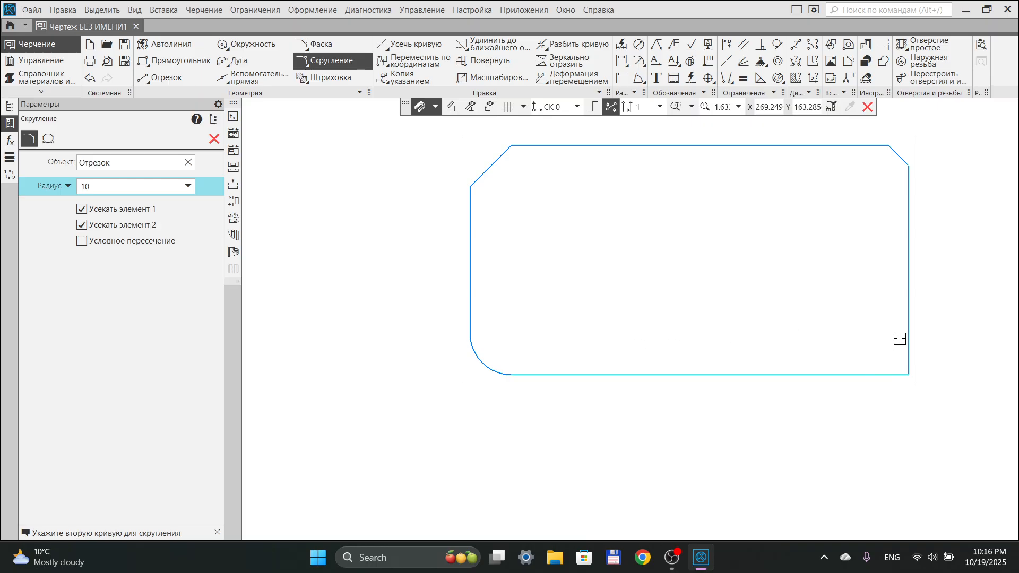
click(903, 338)
mouse_move(903, 337)
middle_down()
mouse_move(715, 357)
mouse_move(683, 334)
middle_up()
scroll(715, 357, down, 3)
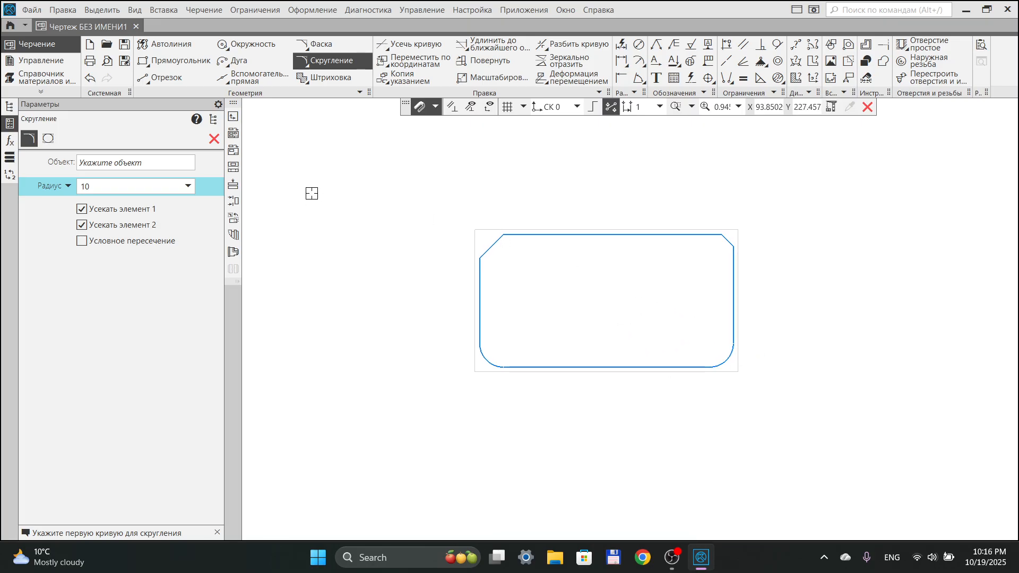
click(214, 139)
Reposition the whole chamfered and rounded contour within the upper middle of the sheet and clear the selection
drag(476, 228, 486, 151)
scroll(495, 178, down, 4)
middle_drag(546, 200, 526, 265)
scroll(462, 228, up, 1)
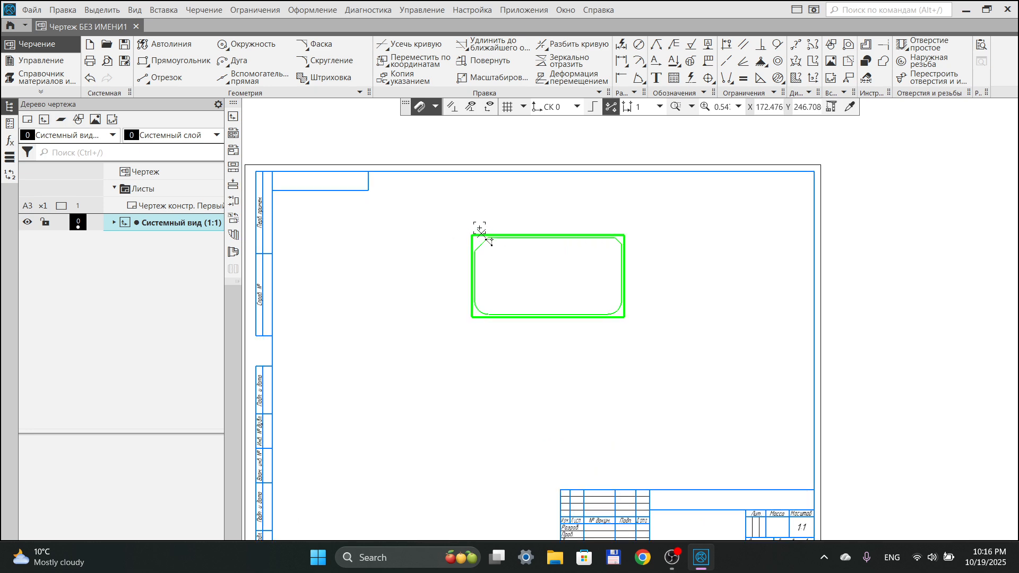
drag(480, 232, 471, 214)
click(393, 232)
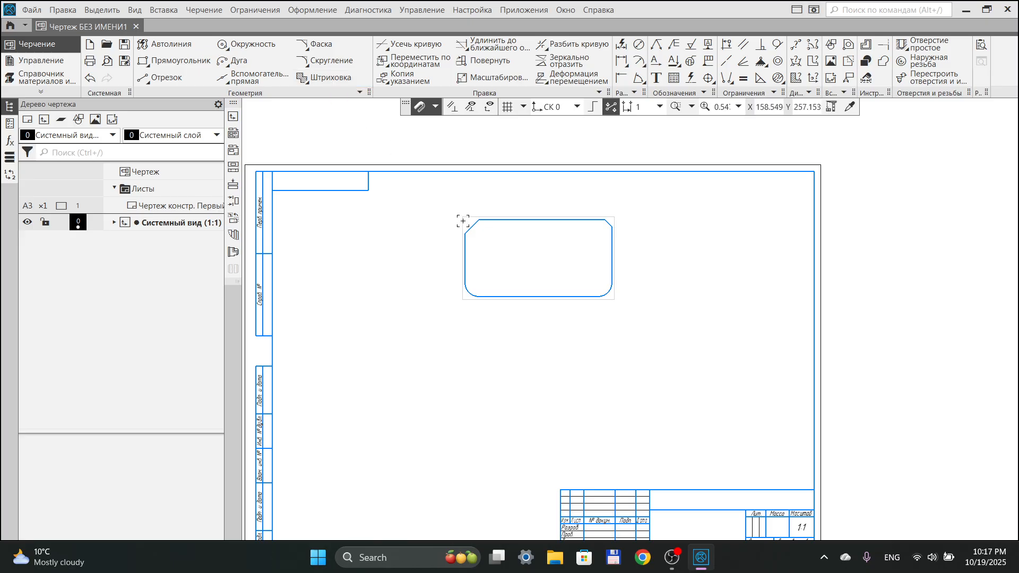
drag(462, 217, 449, 241)
click(405, 266)
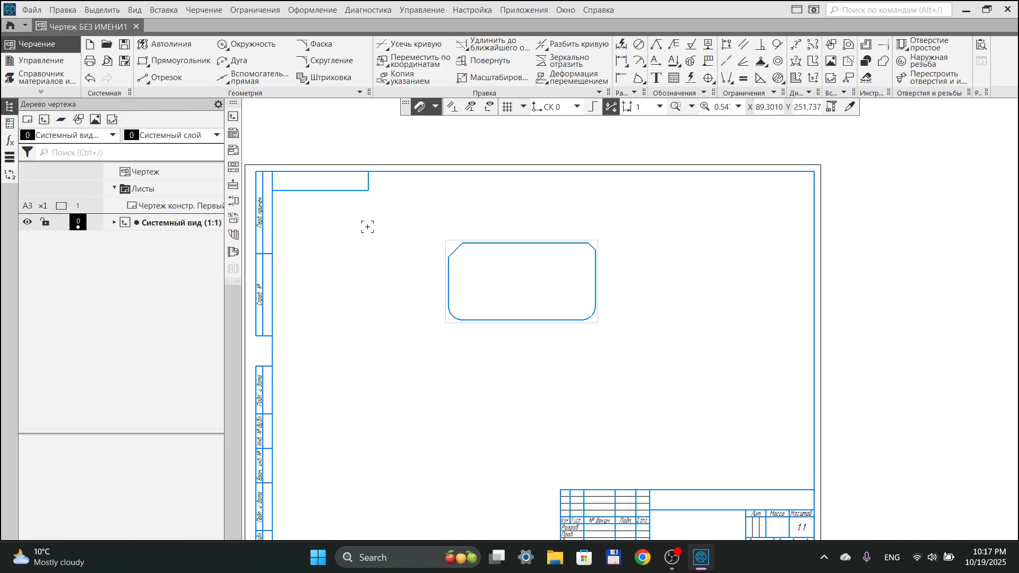
Start a hatch inside the closed contour with the Металл style, spacing 3 and angle 45°
click(336, 81)
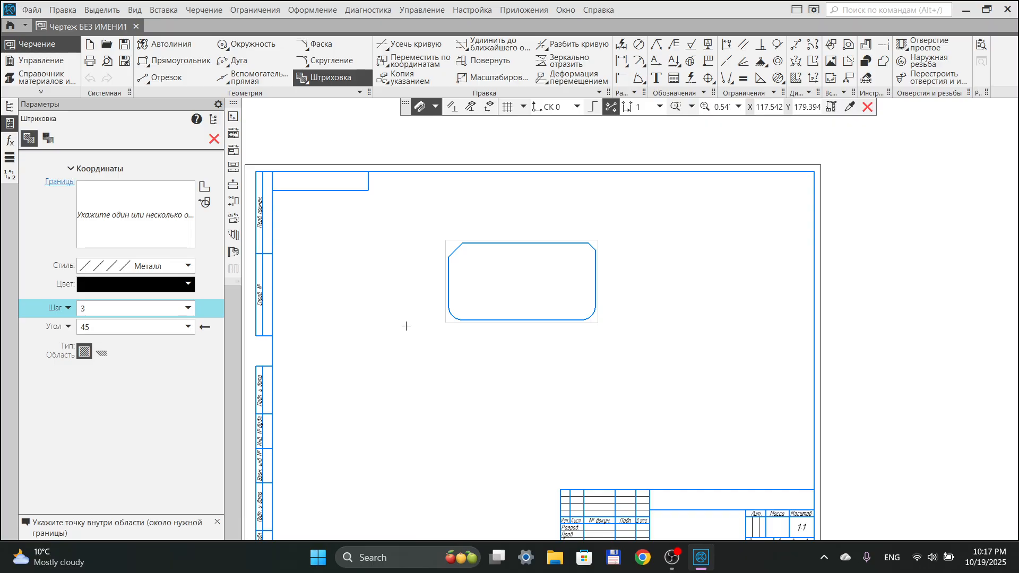
click(524, 272)
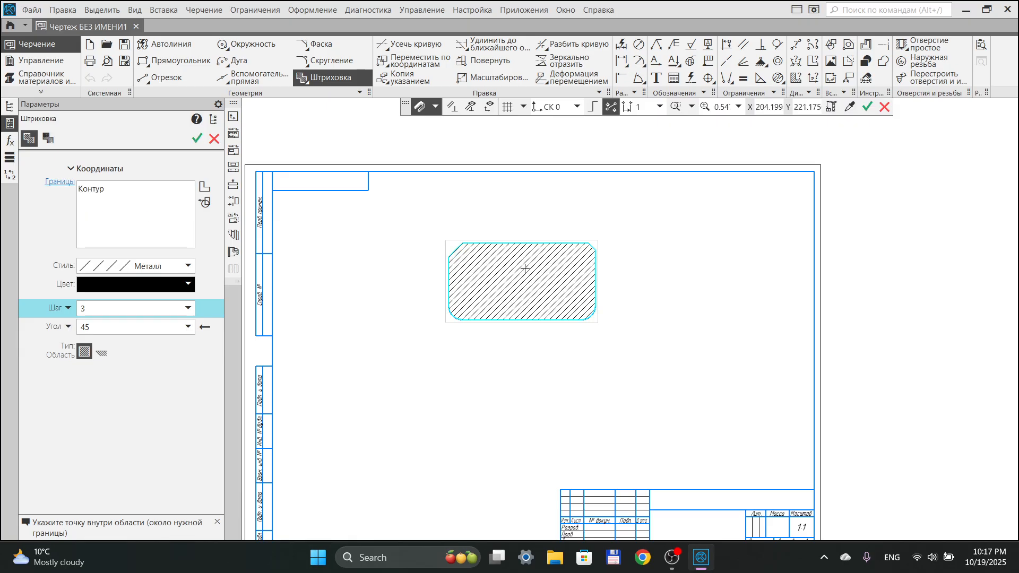
scroll(527, 277, up, 3)
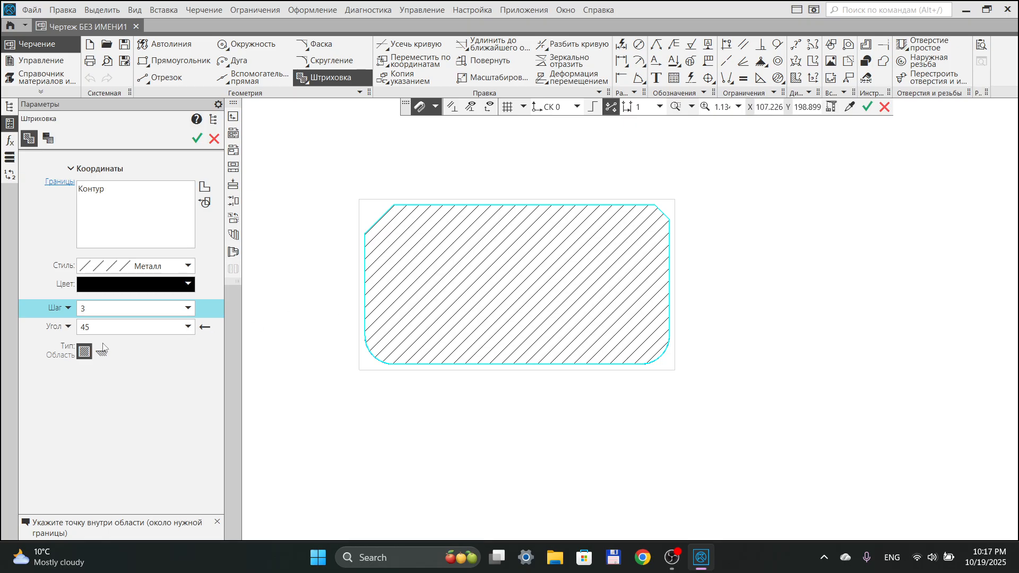
Try a hatch angle of 135°, and return the angle to 45°
click(117, 330)
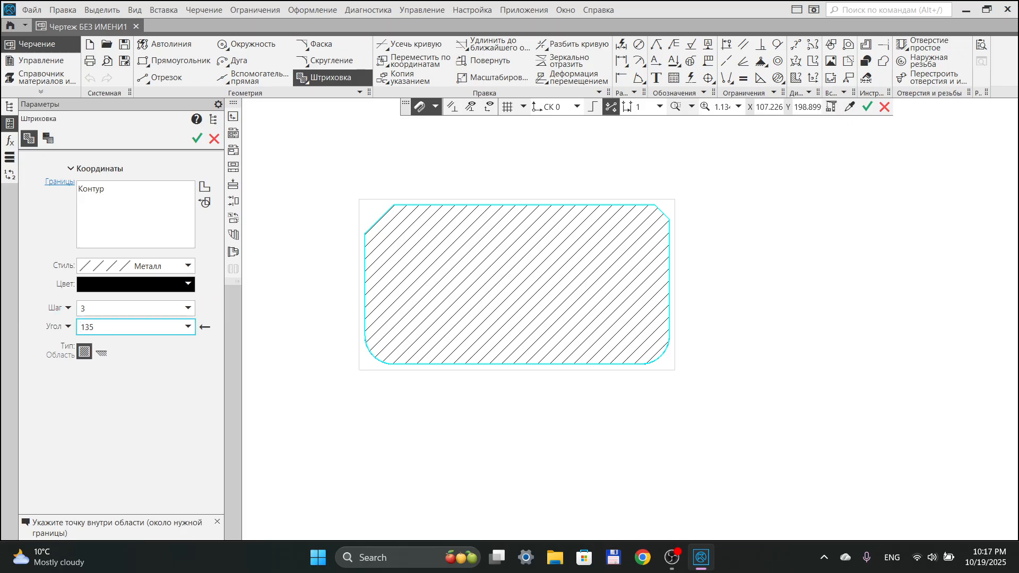
key(Return)
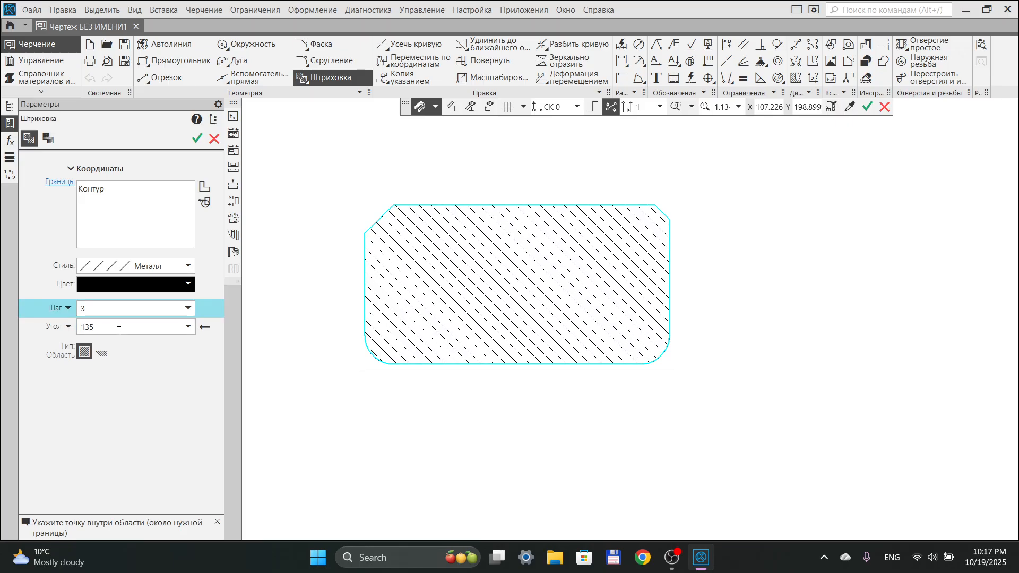
click(118, 330)
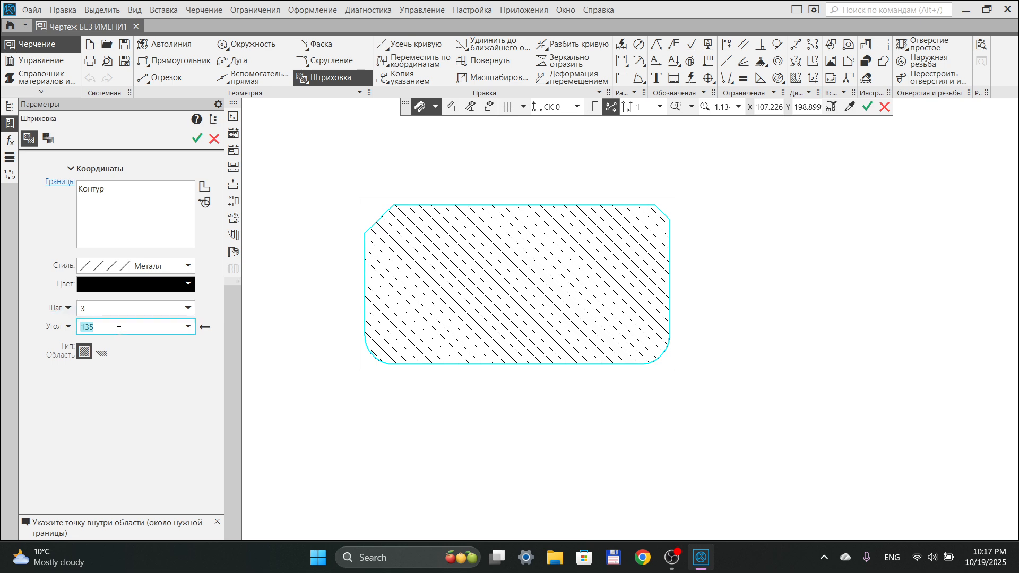
text(45)
key(Return)
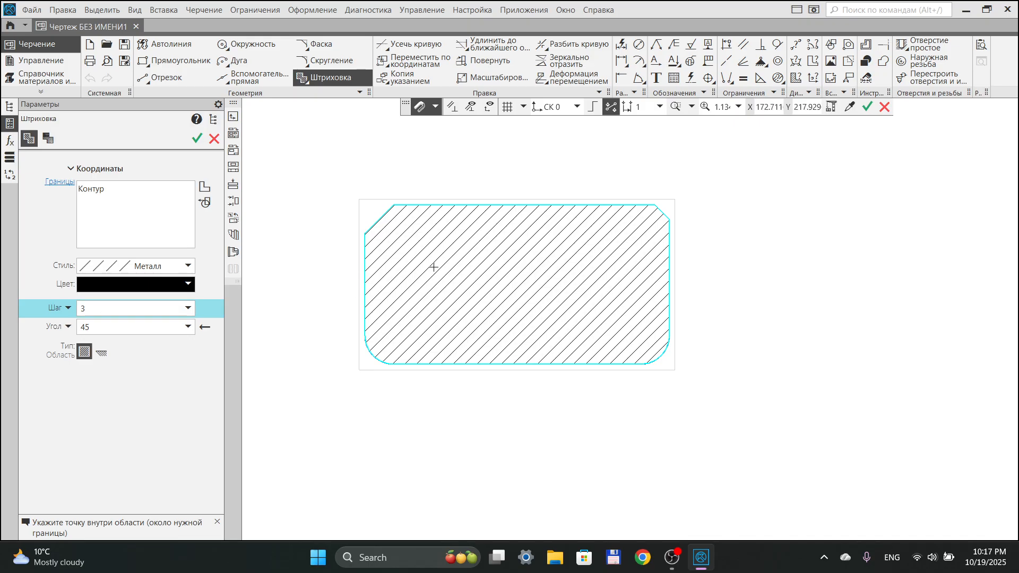
Try hatch spacings of 5 and 10 in the contour's hatch preview
click(135, 305)
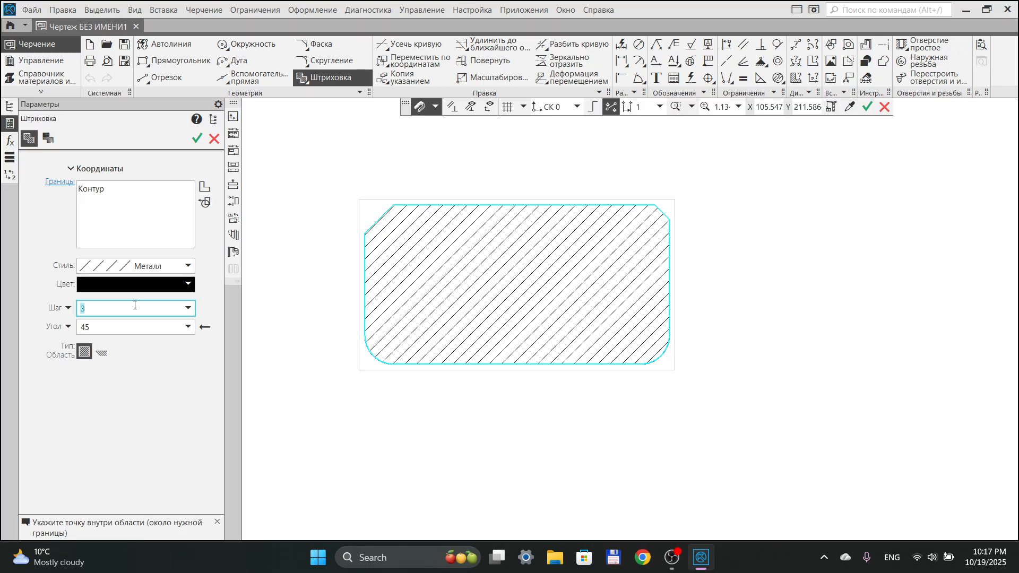
key(Return)
click(135, 306)
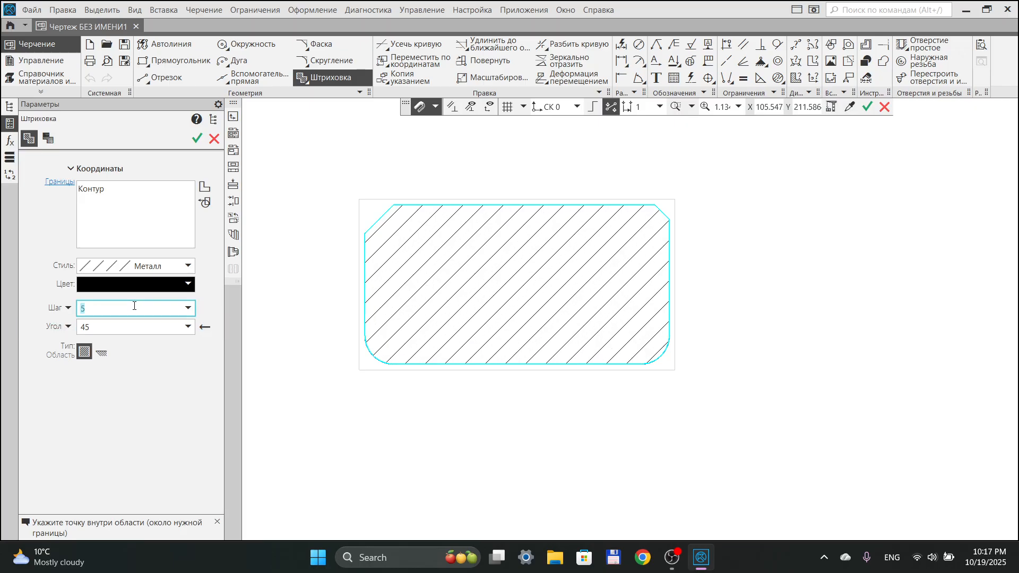
key(Return)
Set the hatch spacing to 4, create the hatch in the contour and leave the command
click(135, 307)
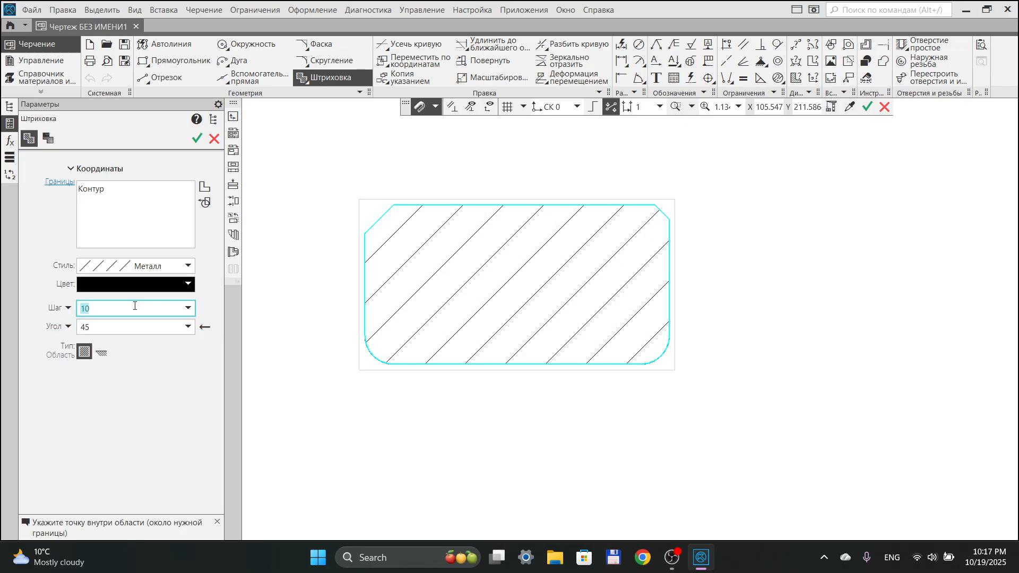
text(4)
key(Return)
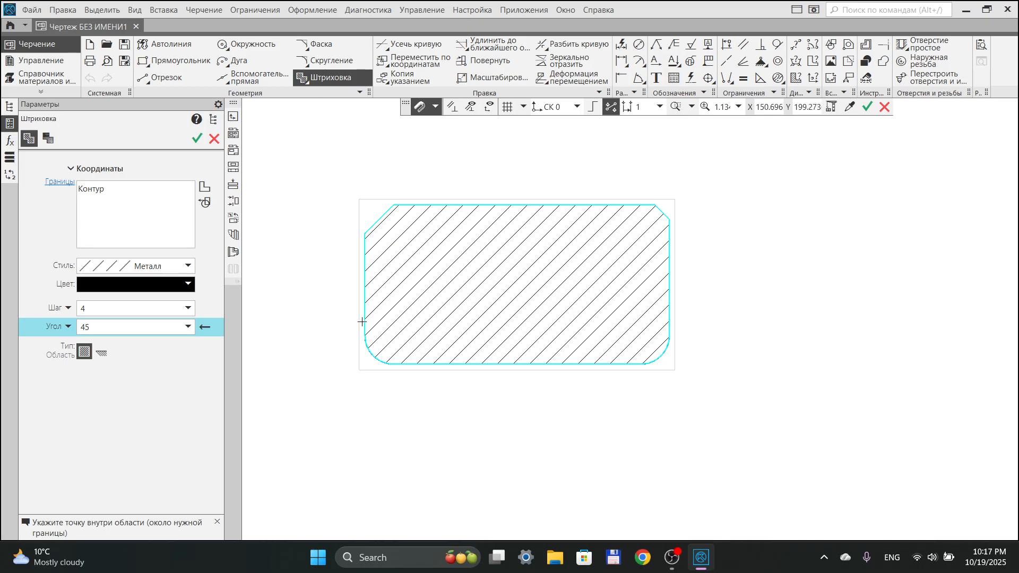
key(ctrl+Return)
scroll(536, 306, down, 2)
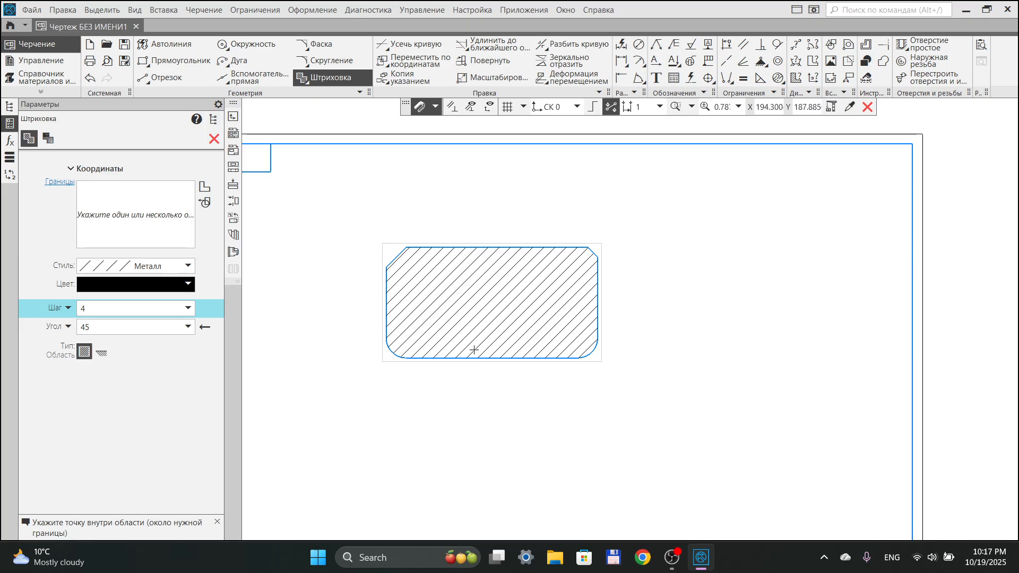
click(214, 139)
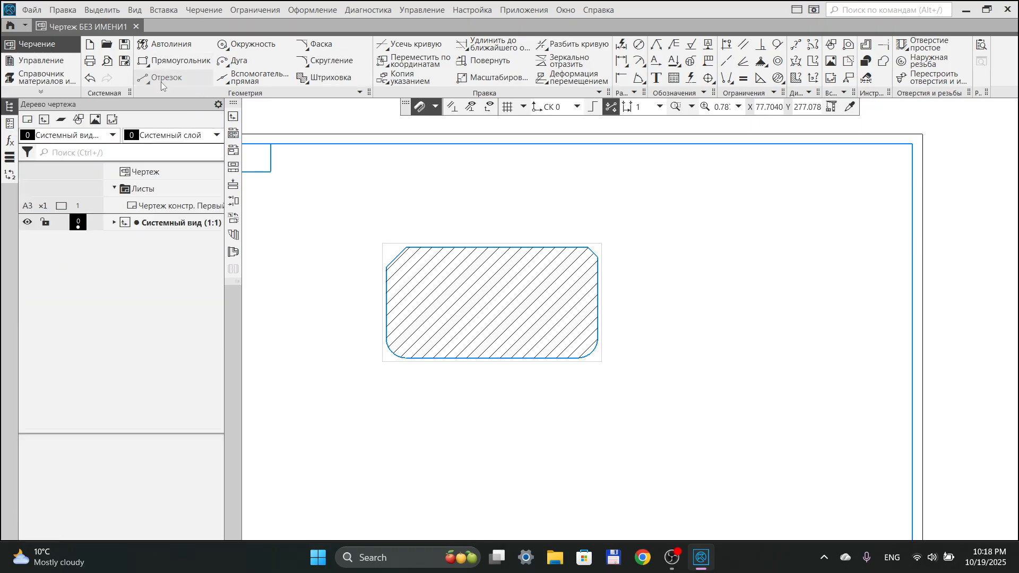
Draw a rectangle about 109 mm wide just right of the hatched contour, matching its height, and leave the command
click(169, 74)
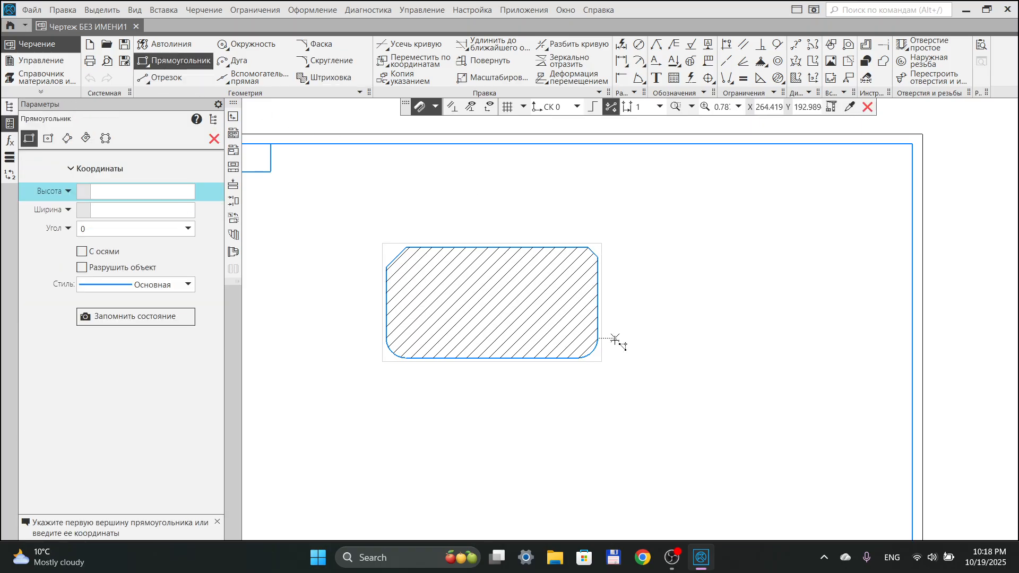
click(608, 248)
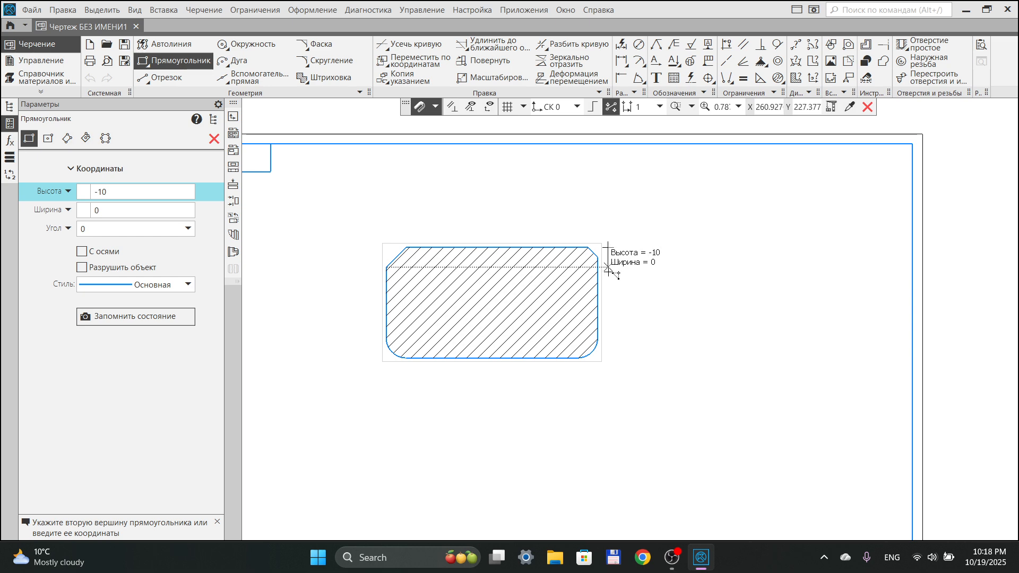
click(824, 359)
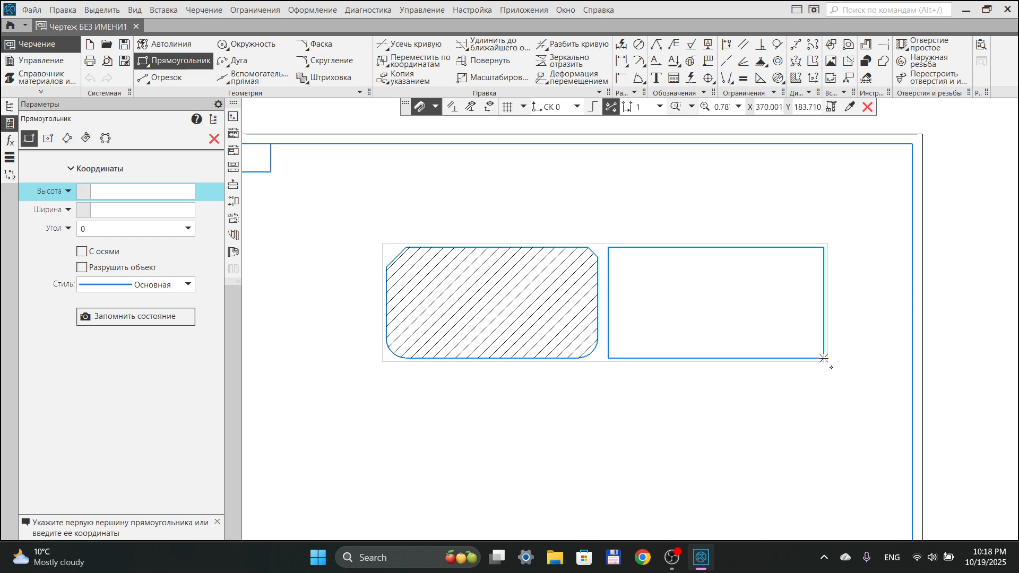
key(Escape)
click(793, 361)
click(778, 394)
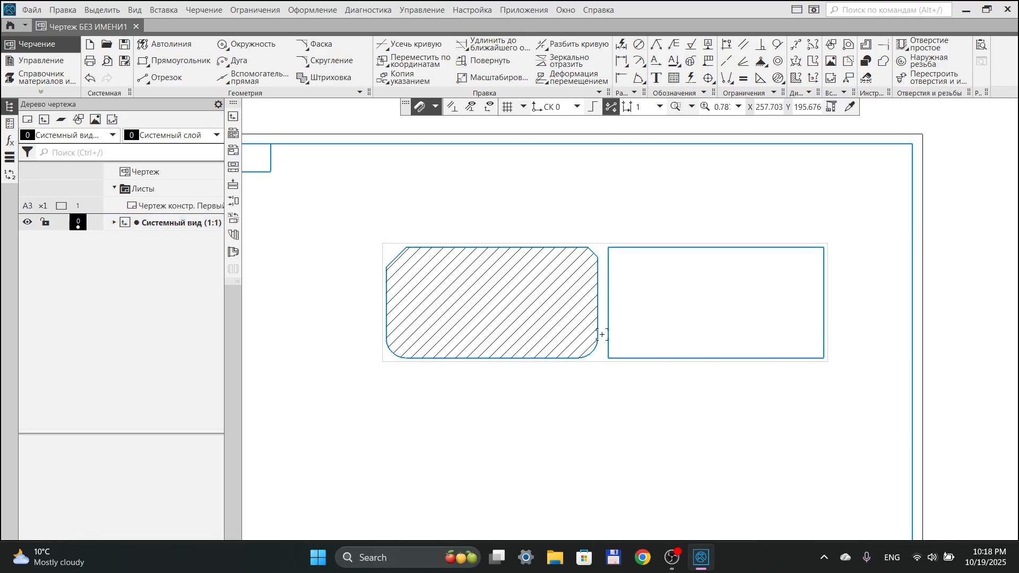
Move the new rectangle left so its left side lies on the hatched contour's right side, and deselect it
click(605, 330)
drag(605, 331, 596, 332)
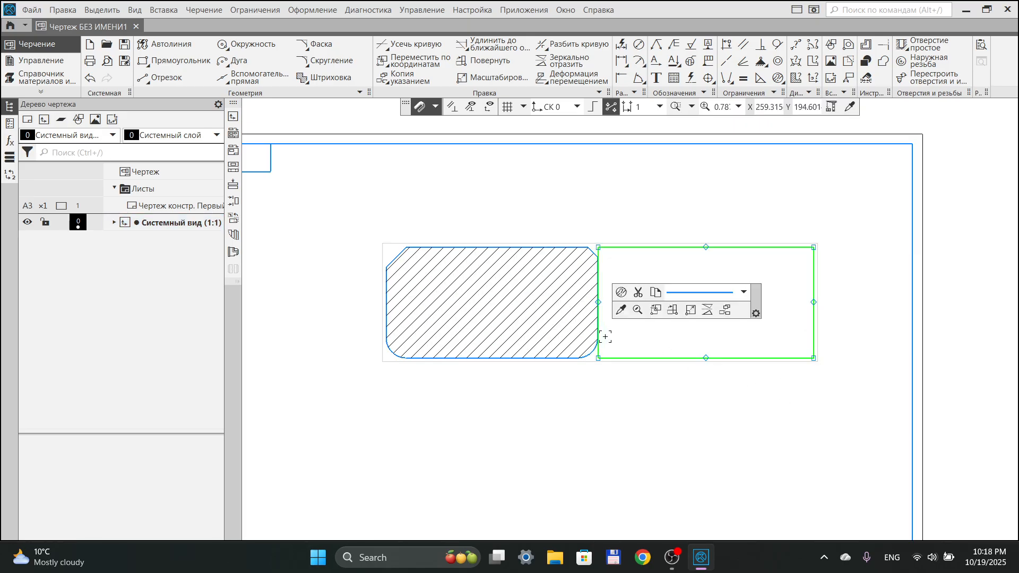
click(607, 403)
scroll(634, 309, up, 2)
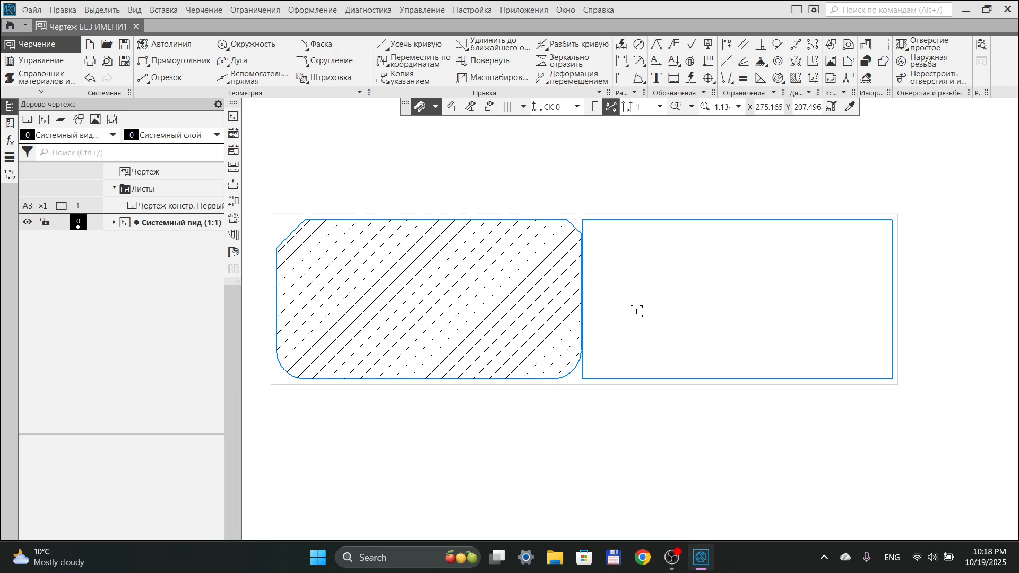
Hatch the rectangle beside the contour in the Металл style with spacing 4 and angle 45
click(324, 78)
click(654, 308)
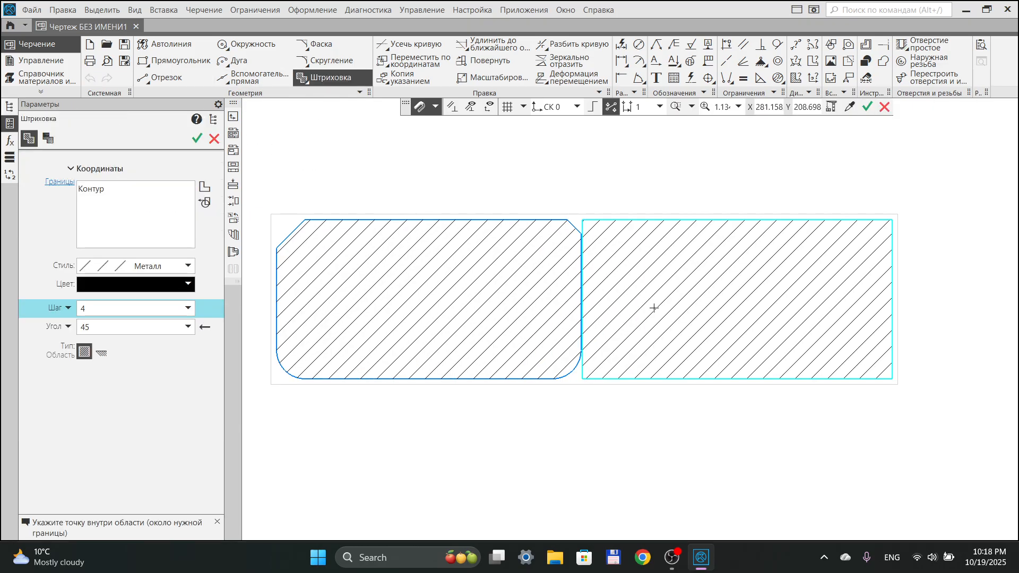
key(ctrl+Return)
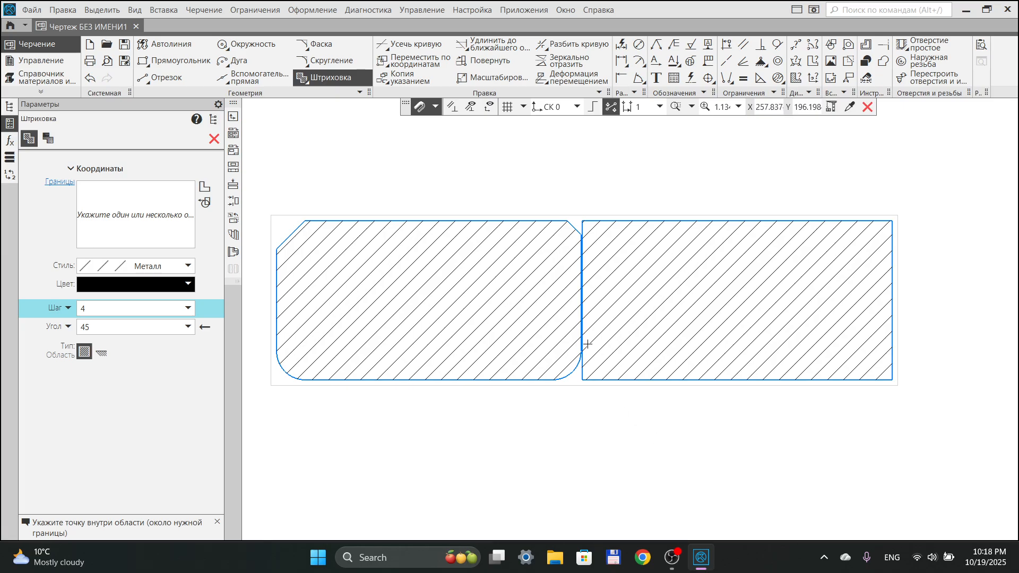
scroll(588, 345, up, 5)
scroll(587, 323, down, 8)
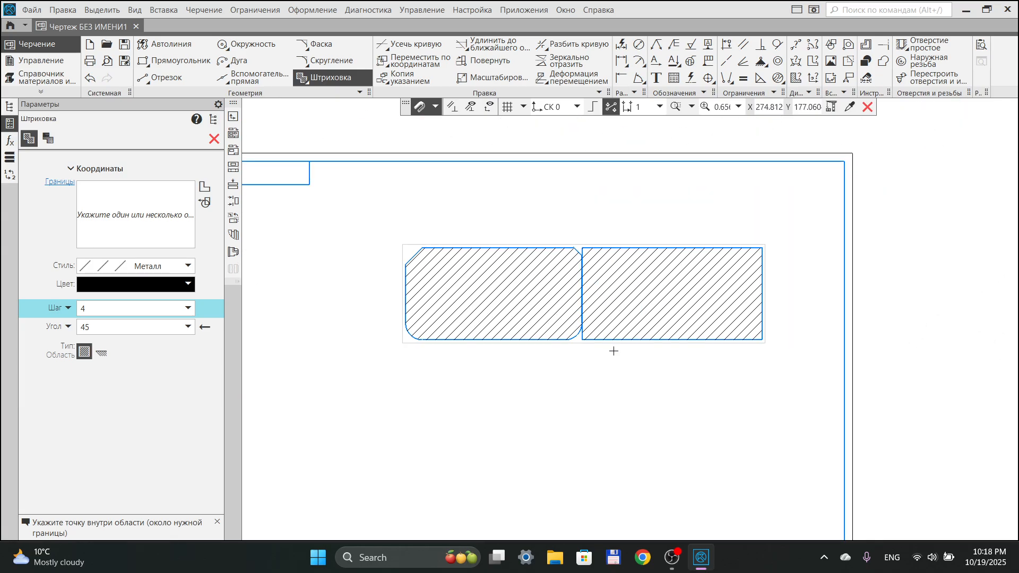
scroll(614, 351, up, 2)
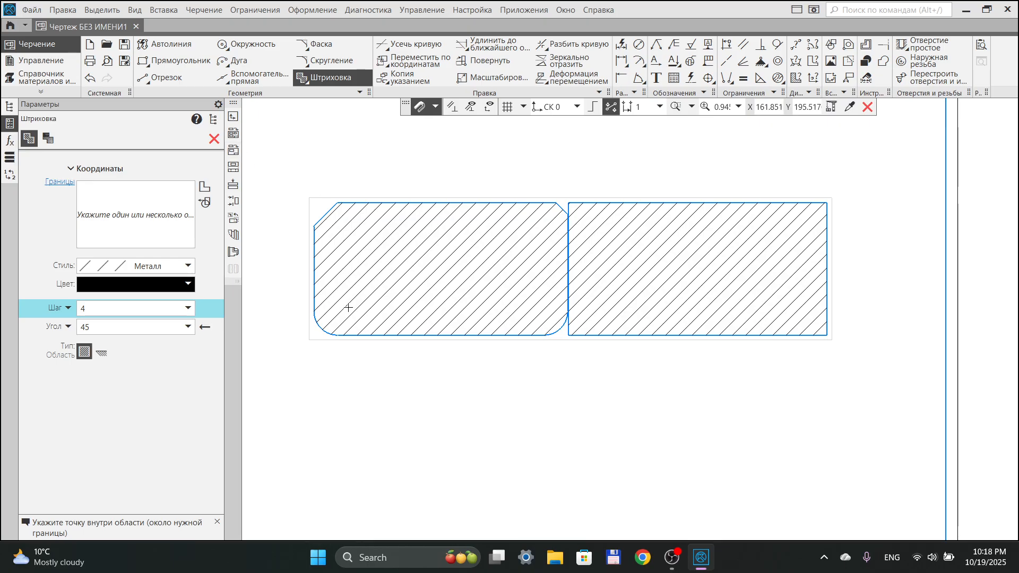
Undo the rectangle's hatch and hatch it again in the Металл style with spacing 4 and angle 135
key(ctrl+z)
click(613, 293)
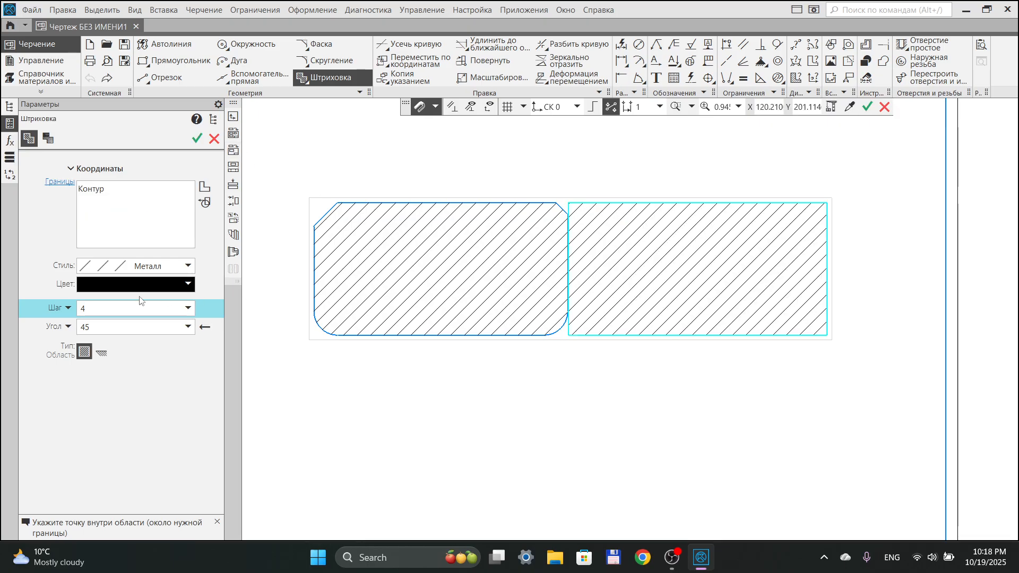
click(107, 328)
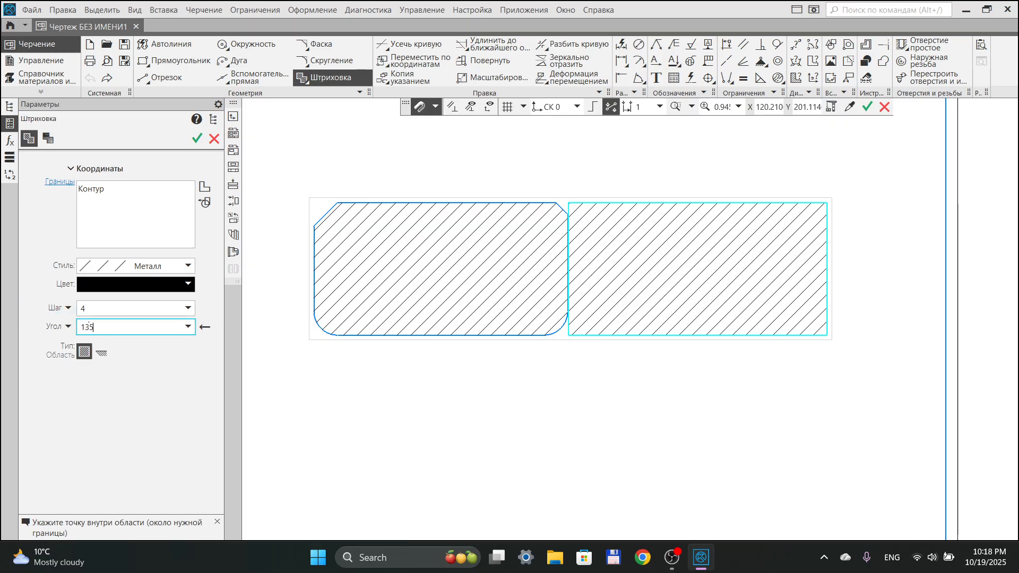
key(Return)
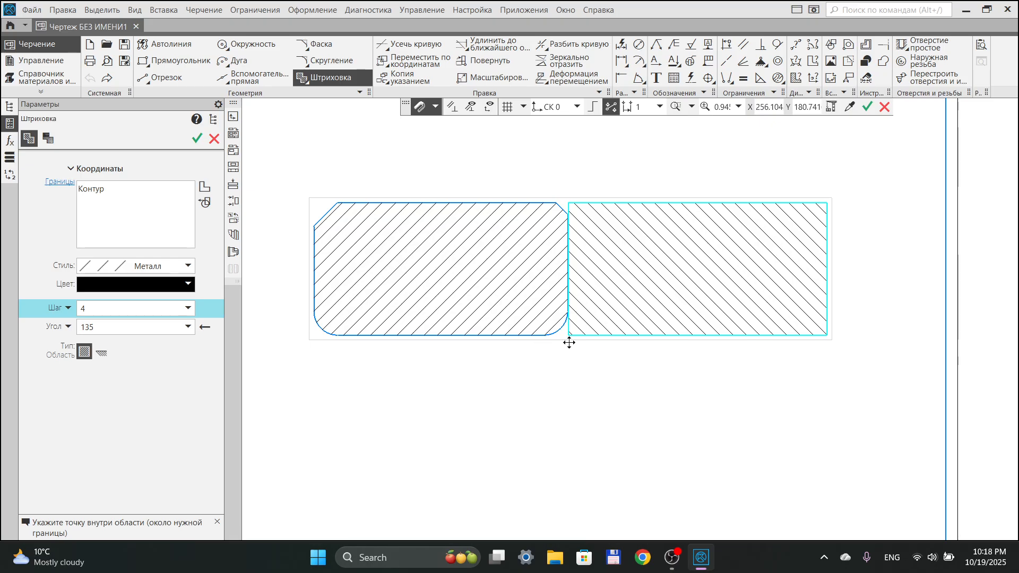
key(ctrl+Return)
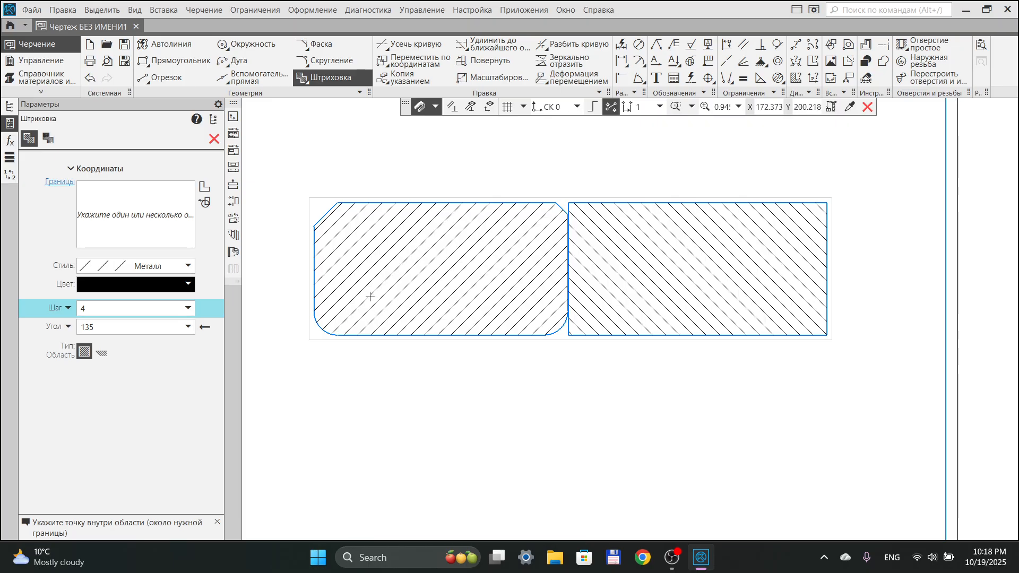
Draw a smaller rectangle directly below the hatched contour, starting on its lower edge, and leave the command
click(176, 60)
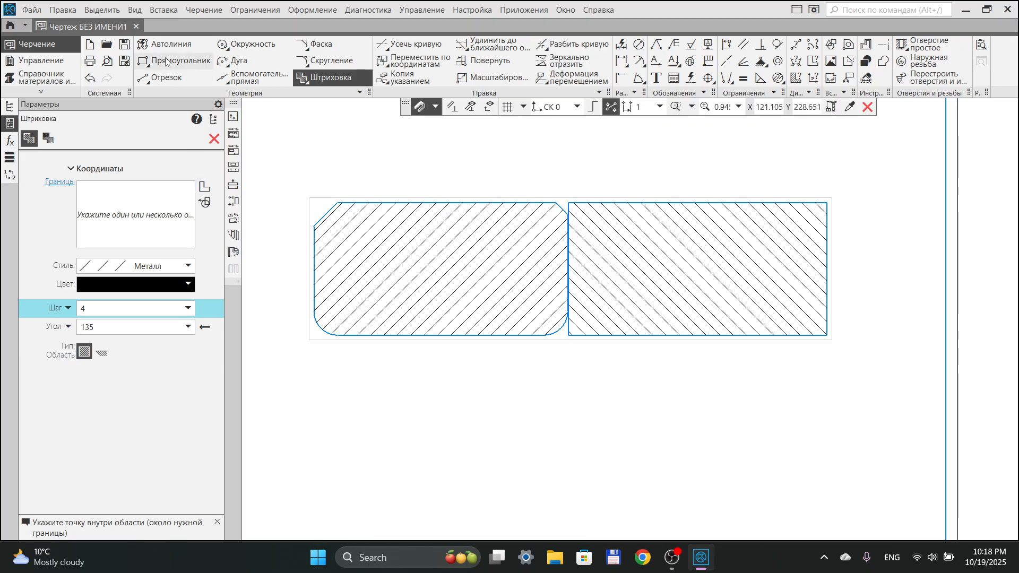
click(348, 336)
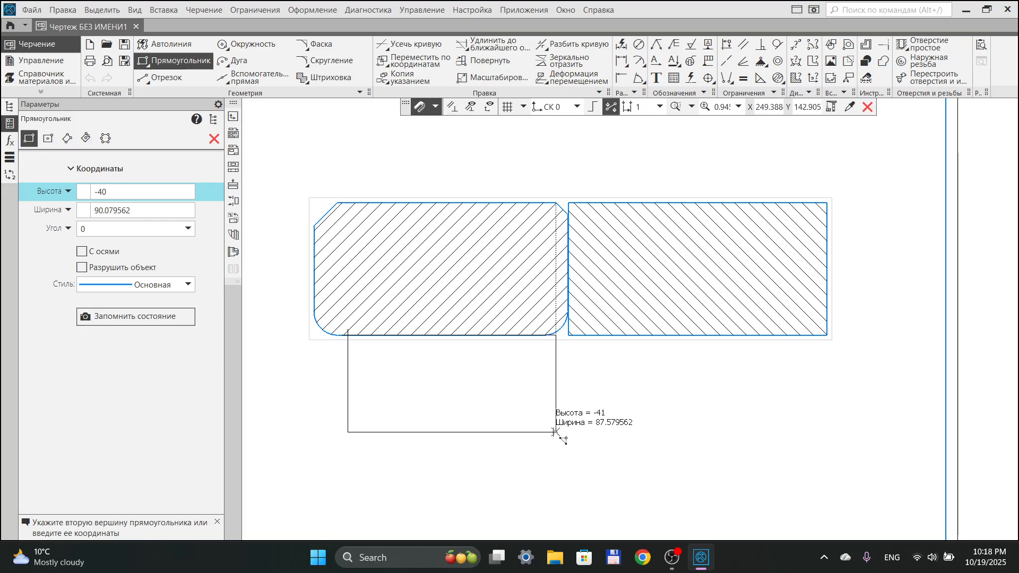
click(535, 454)
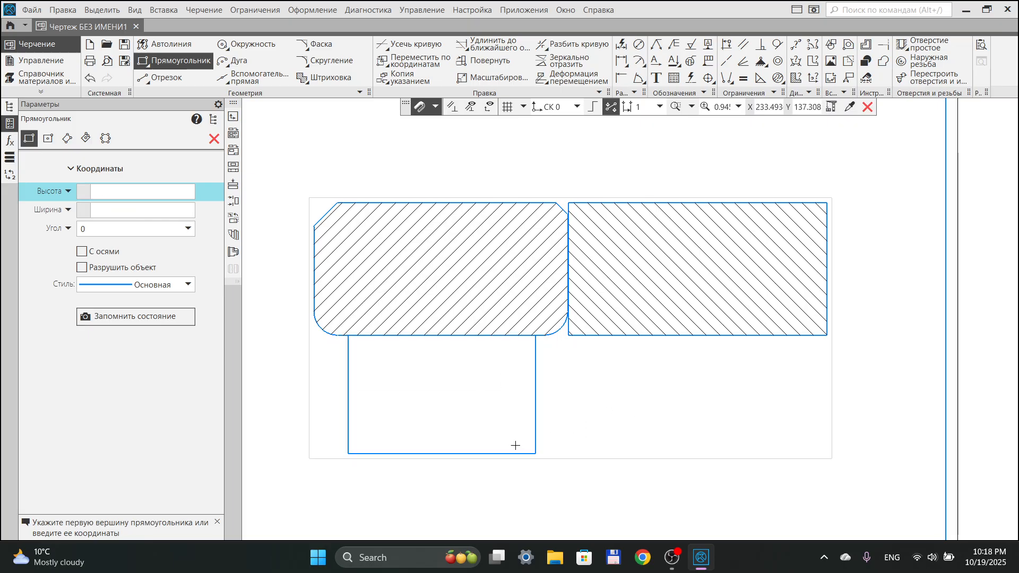
click(214, 138)
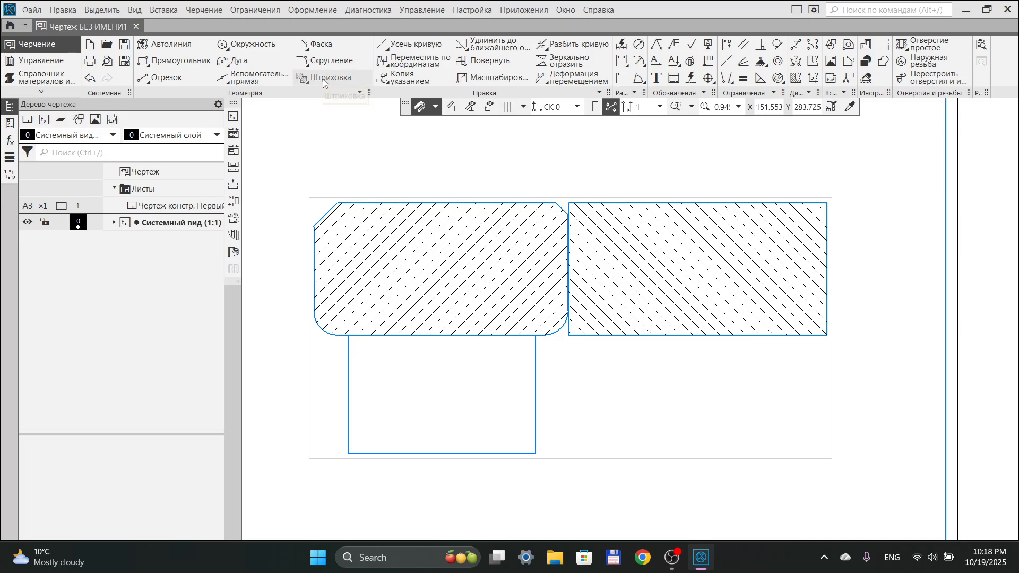
Preview a Неметалл hatch with spacing 3 and angle 45 in the lower rectangle
click(323, 79)
click(188, 266)
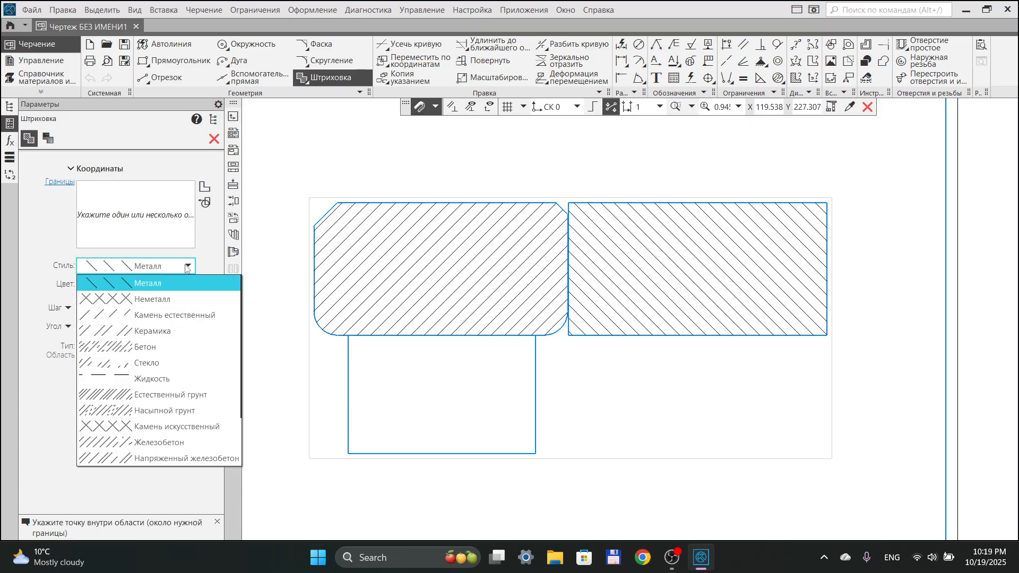
click(178, 295)
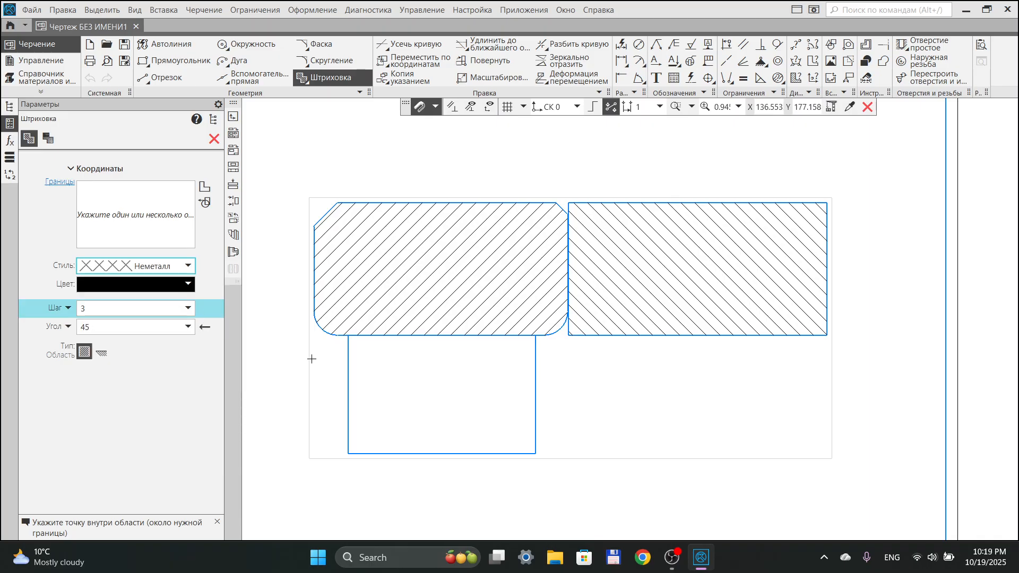
click(444, 384)
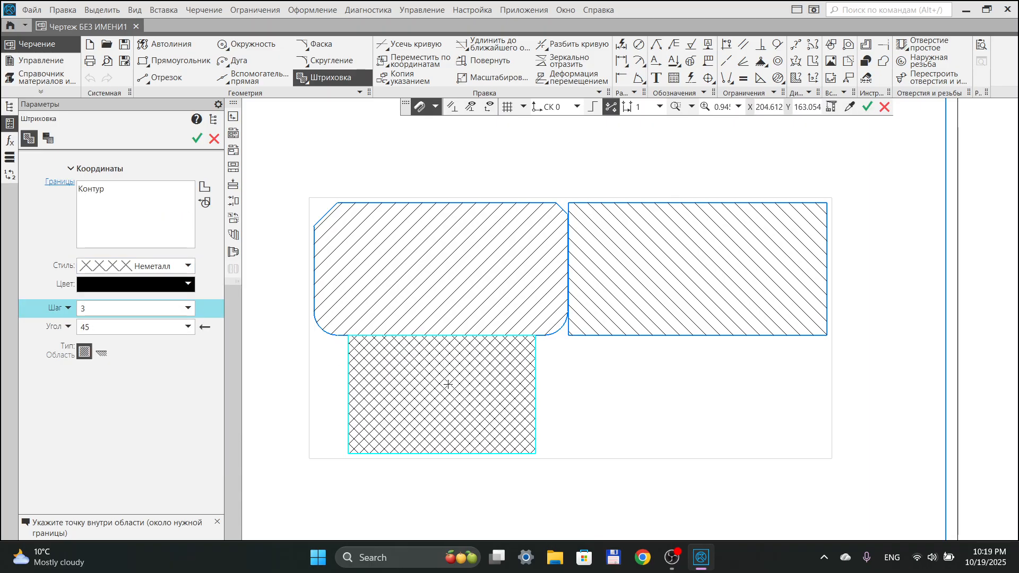
scroll(449, 393, up, 1)
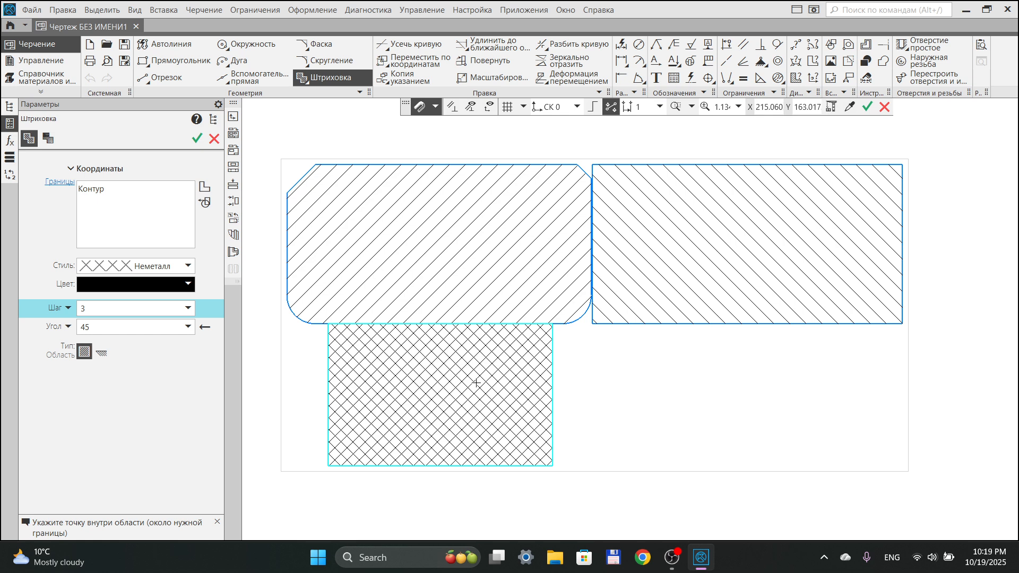
Try the Керамика hatch style with spacing 4 in the lower rectangle's preview
click(162, 266)
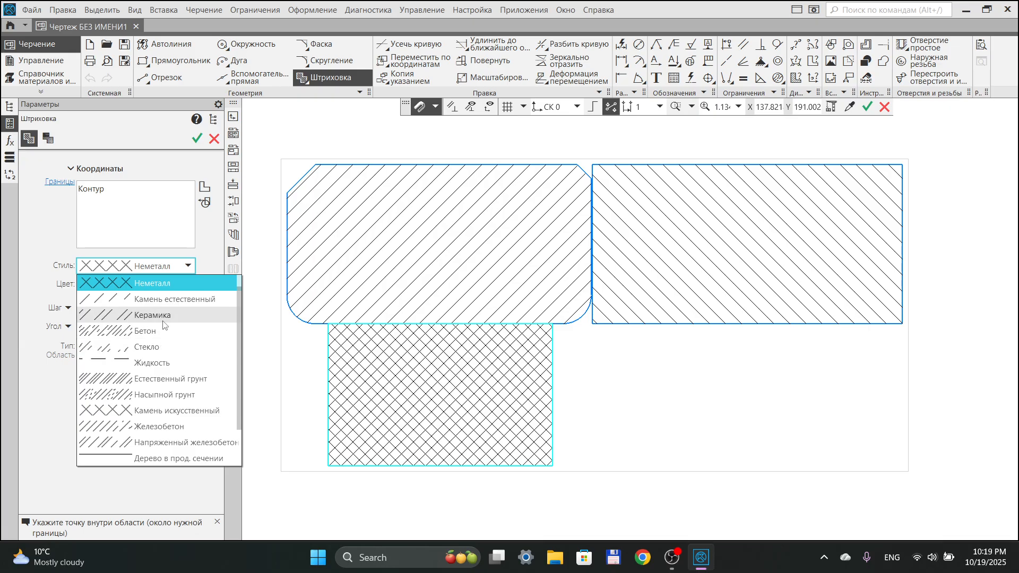
click(164, 318)
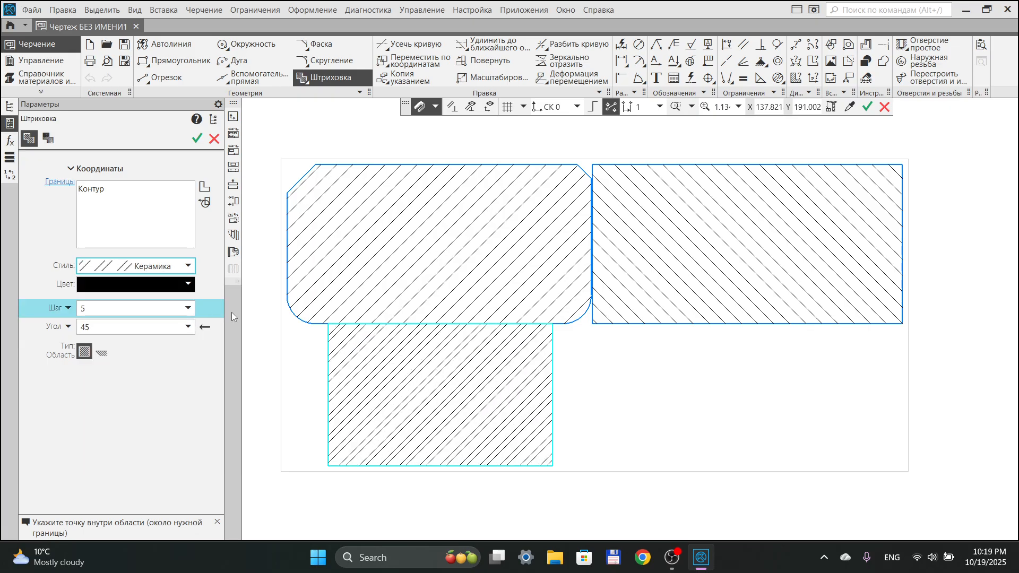
click(153, 308)
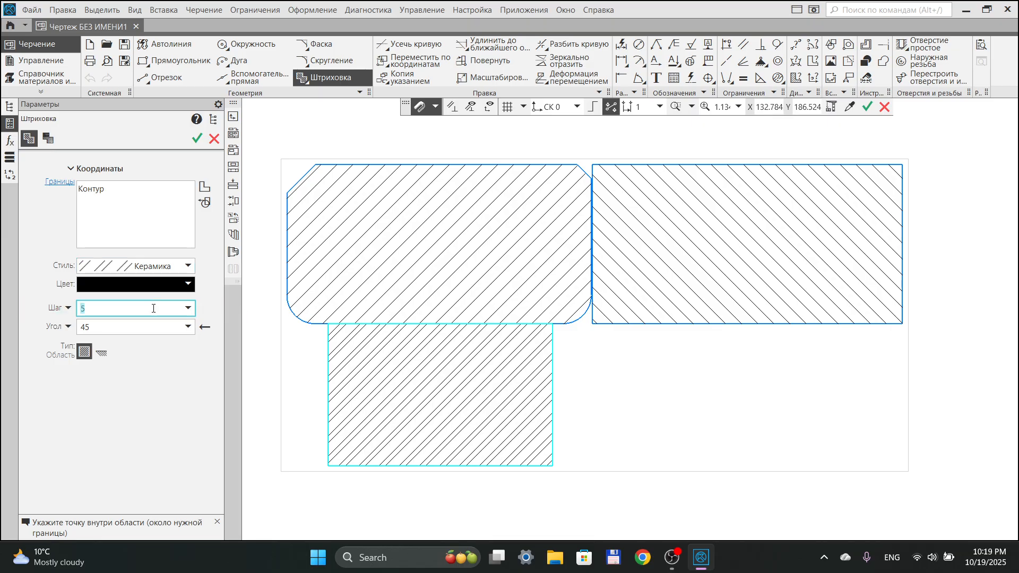
text(4)
key(Return)
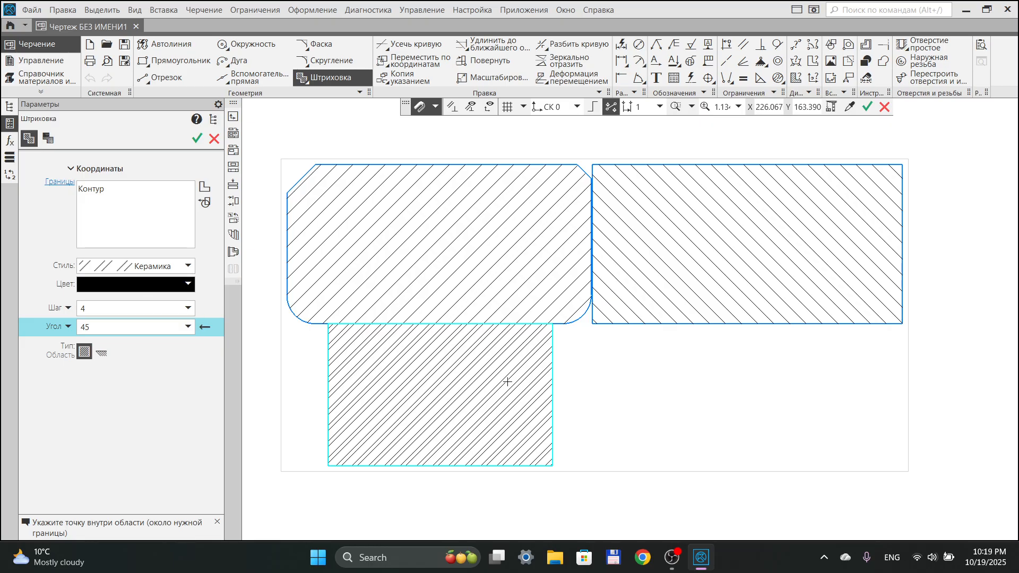
Try the Бетон, Жидкость and Песок hatch styles in the lower rectangle's preview
click(148, 266)
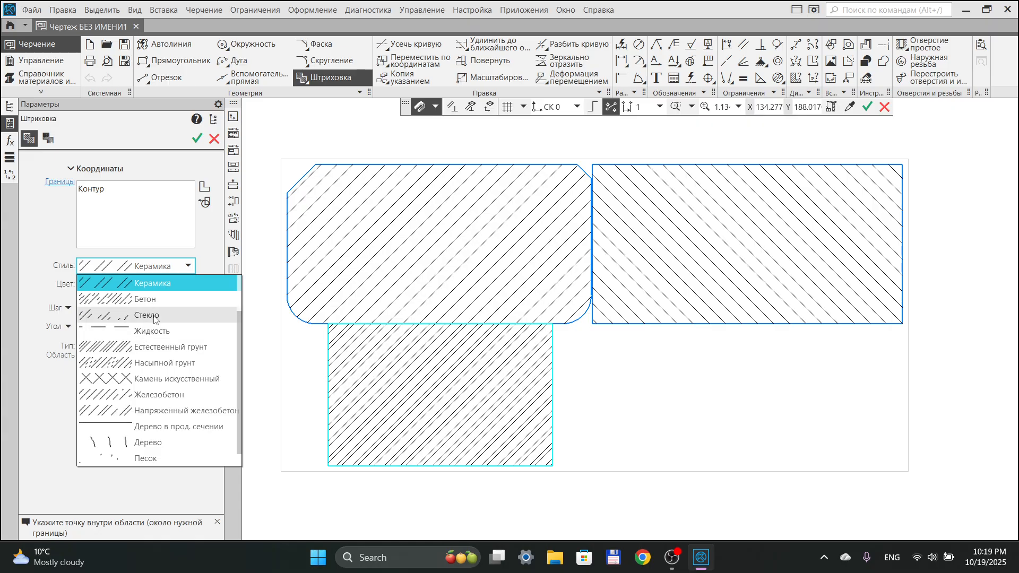
click(155, 300)
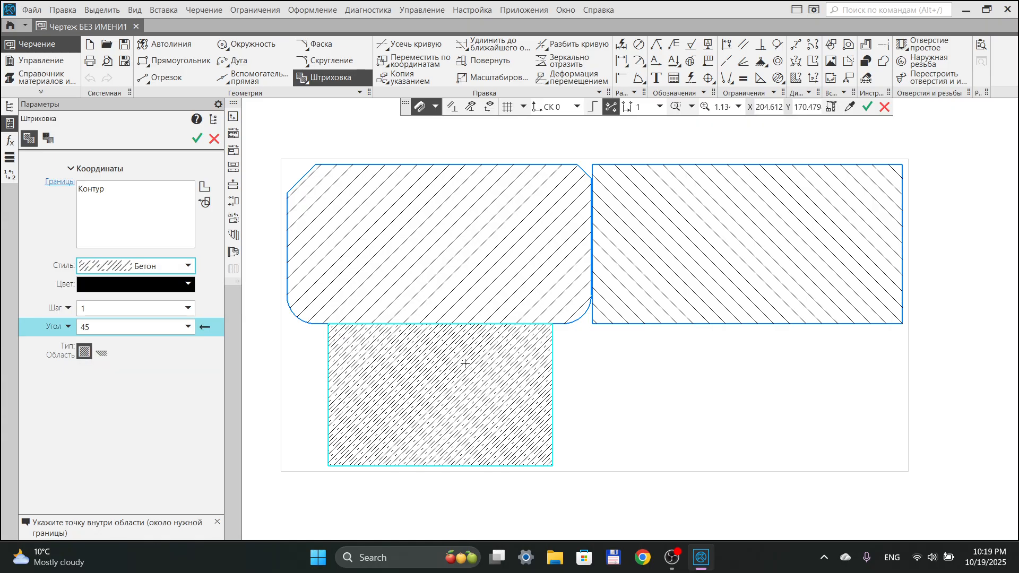
click(145, 266)
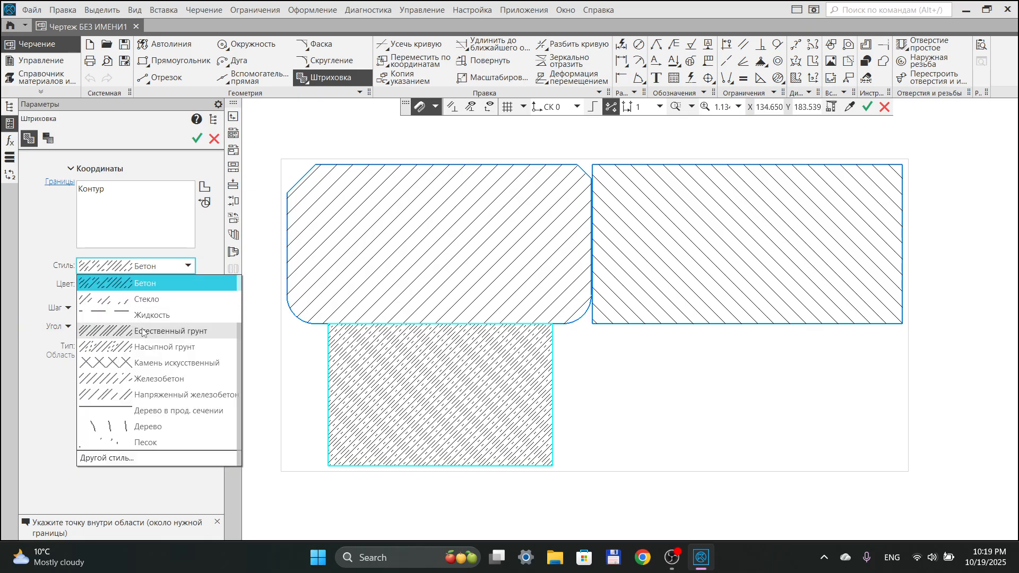
click(154, 317)
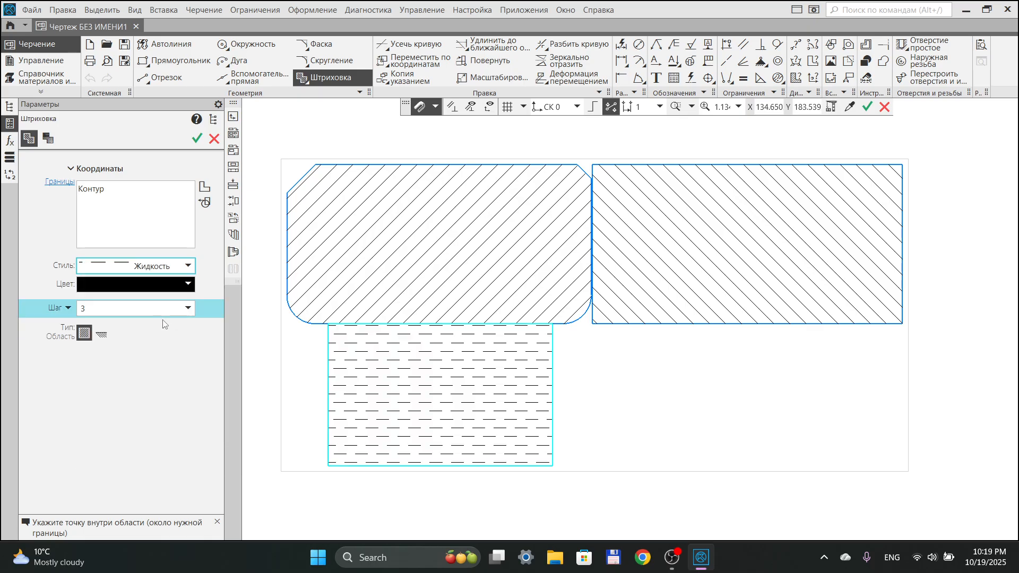
click(187, 266)
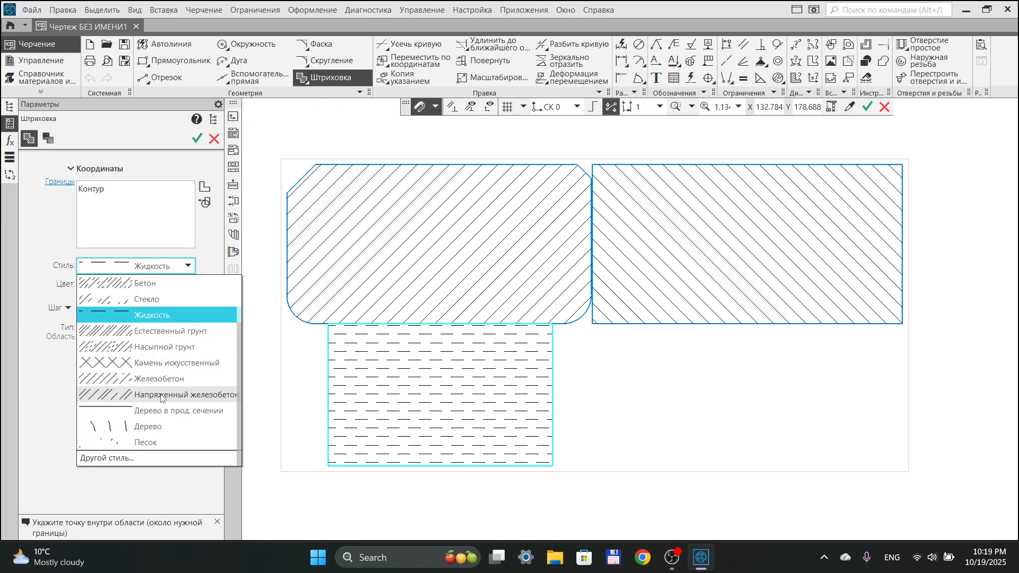
click(159, 443)
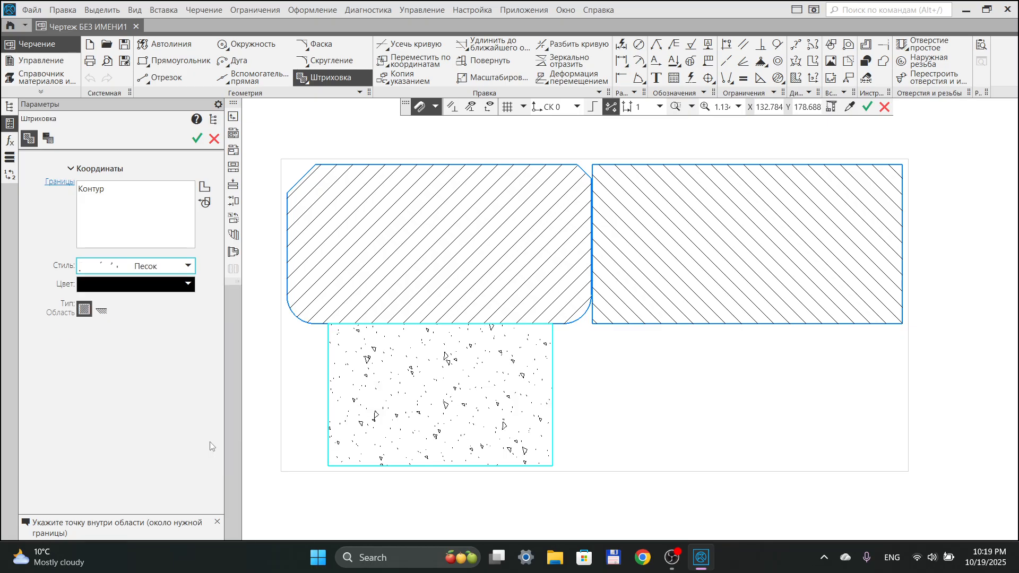
Try the Железобетон style from the full list of system hatch styles and cancel the lower rectangle's hatch
click(187, 266)
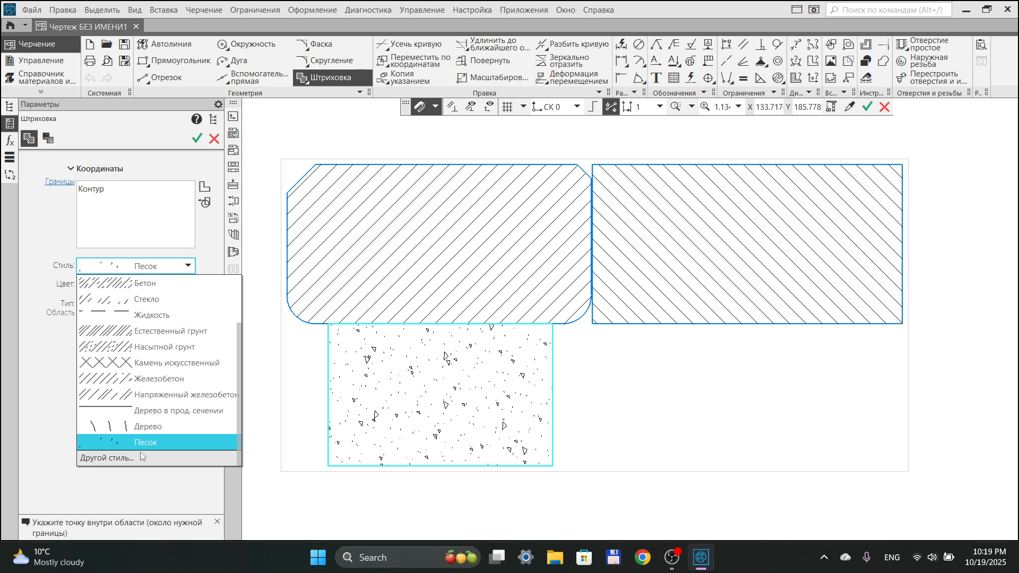
click(106, 458)
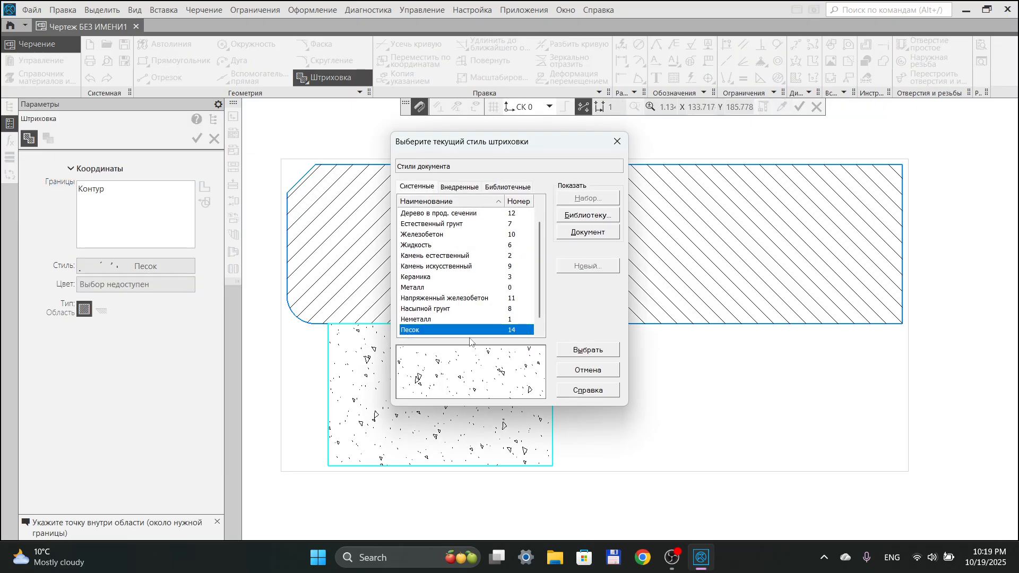
scroll(481, 282, up, 1)
scroll(483, 278, down, 1)
scroll(482, 281, up, 1)
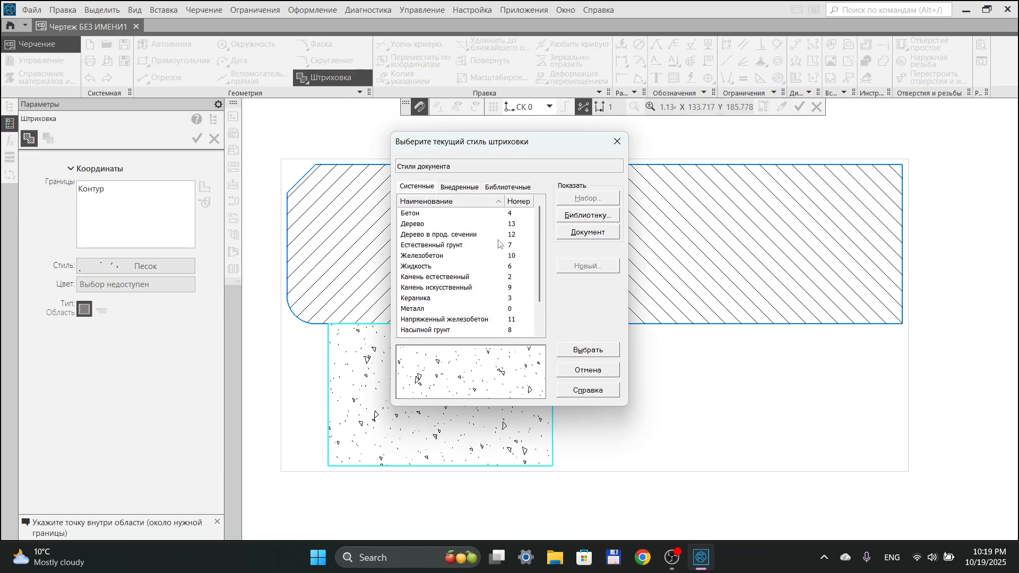
double_click(468, 256)
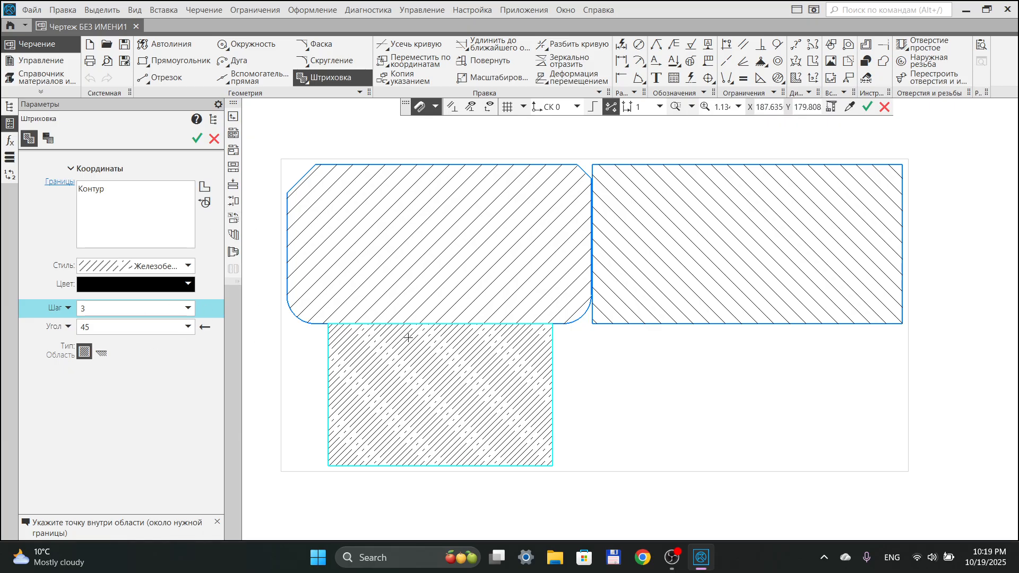
click(214, 139)
Delete the system view with all the hatched shapes and the lower rectangle, confirming the deletion
scroll(390, 276, down, 3)
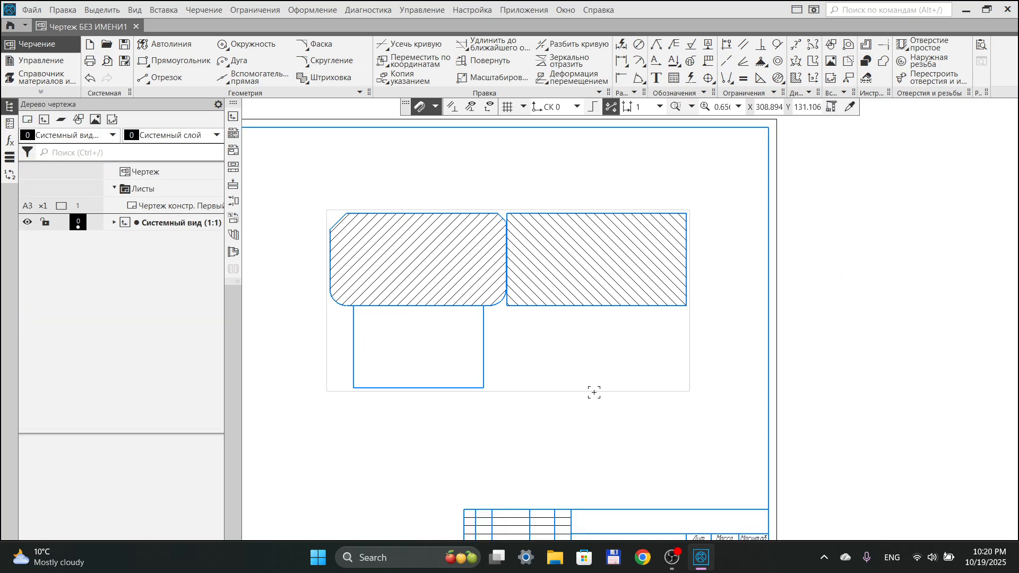
click(594, 392)
key(Delete)
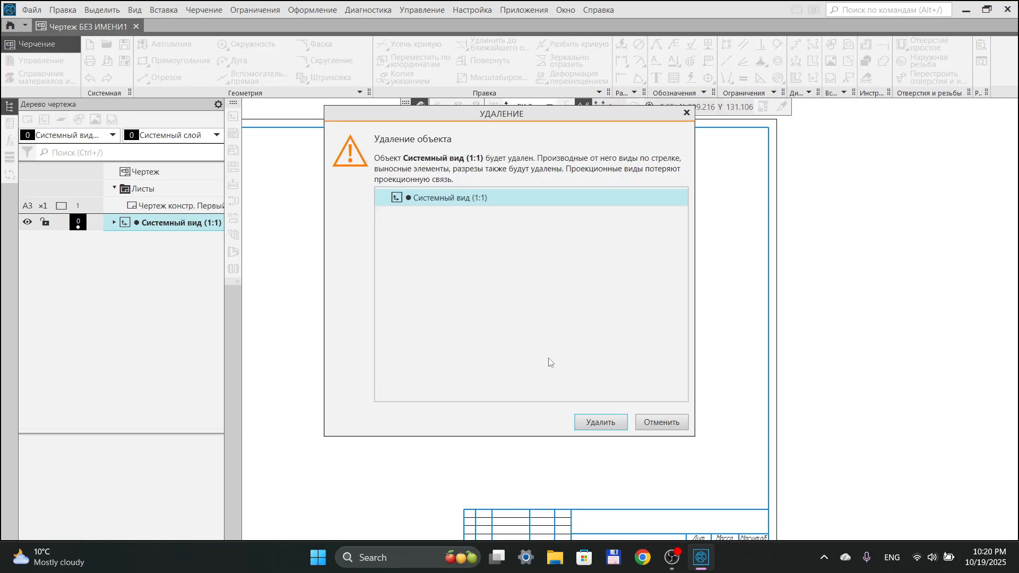
click(587, 419)
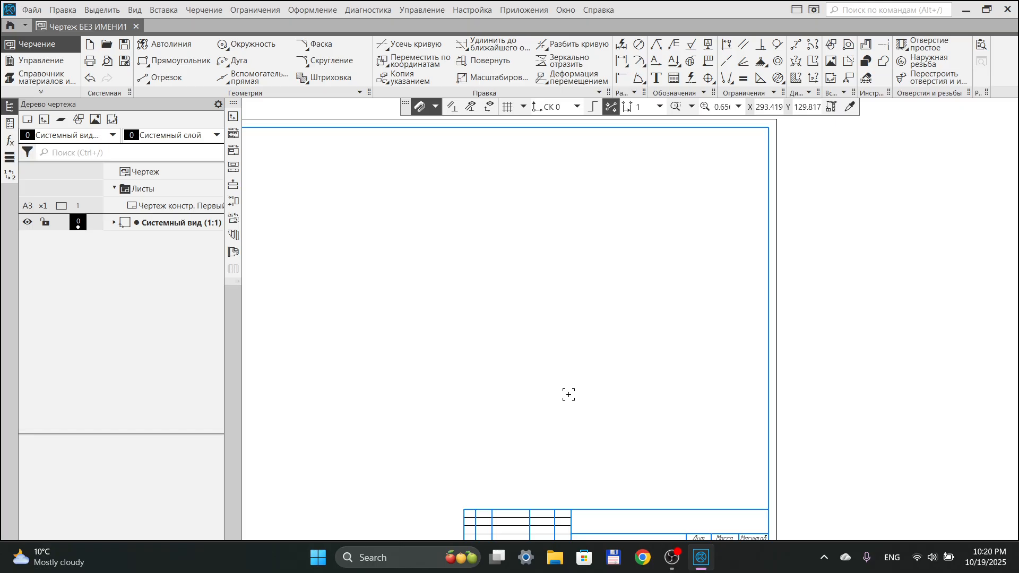
Draw a large horizontal rectangle in the Основная line style in the middle of the empty A3 sheet
scroll(568, 394, down, 1)
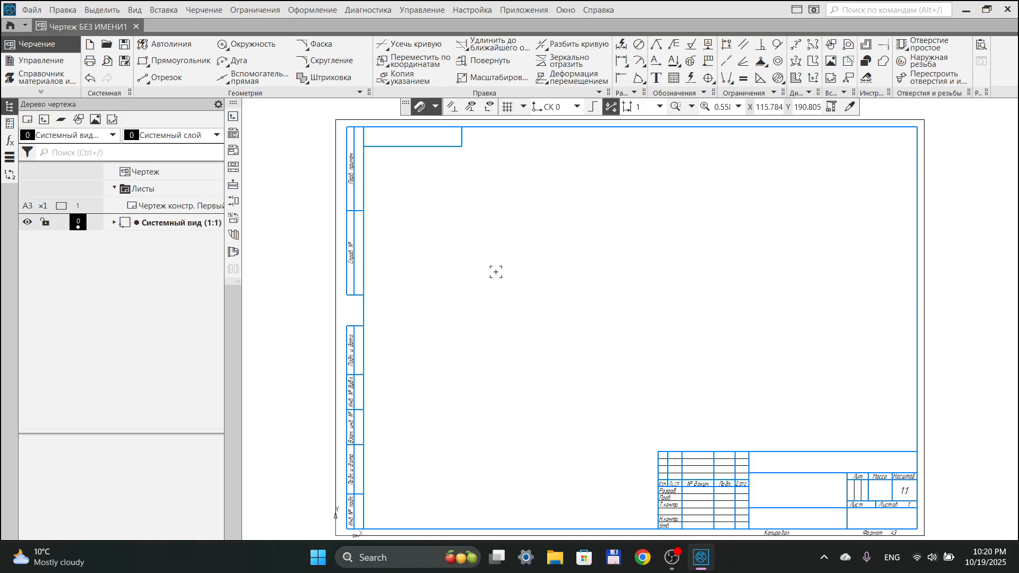
click(175, 60)
click(479, 229)
click(750, 379)
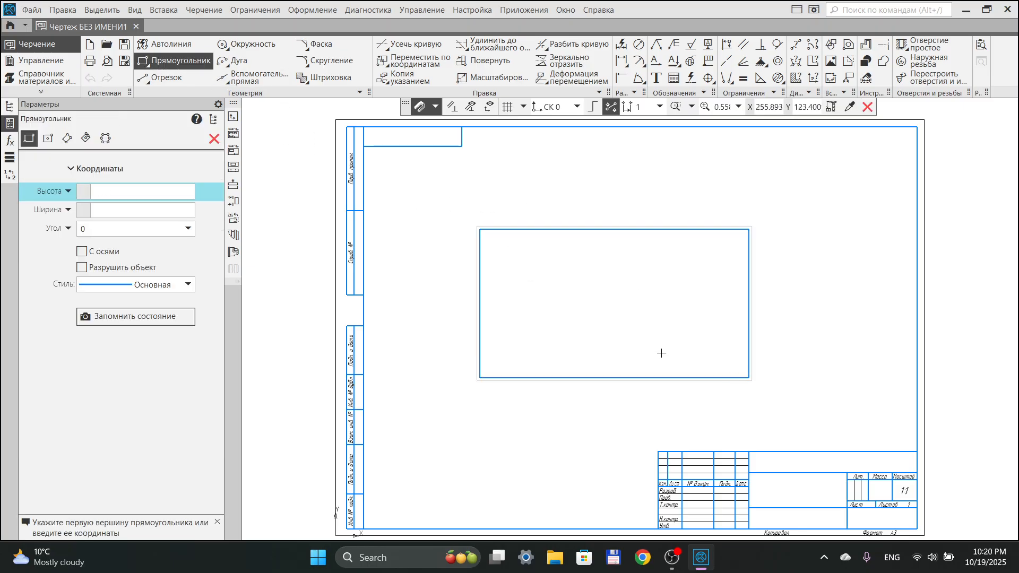
Draw a circle inside the rectangle and a segment about 37 mm long from near the circle's centre to its edge
click(247, 44)
click(582, 292)
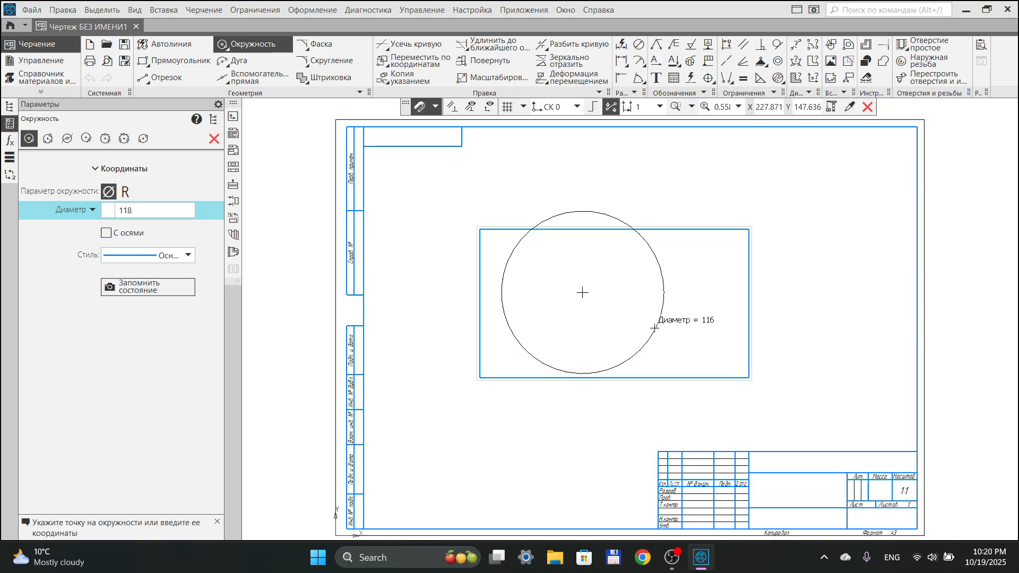
click(620, 333)
click(166, 77)
click(635, 308)
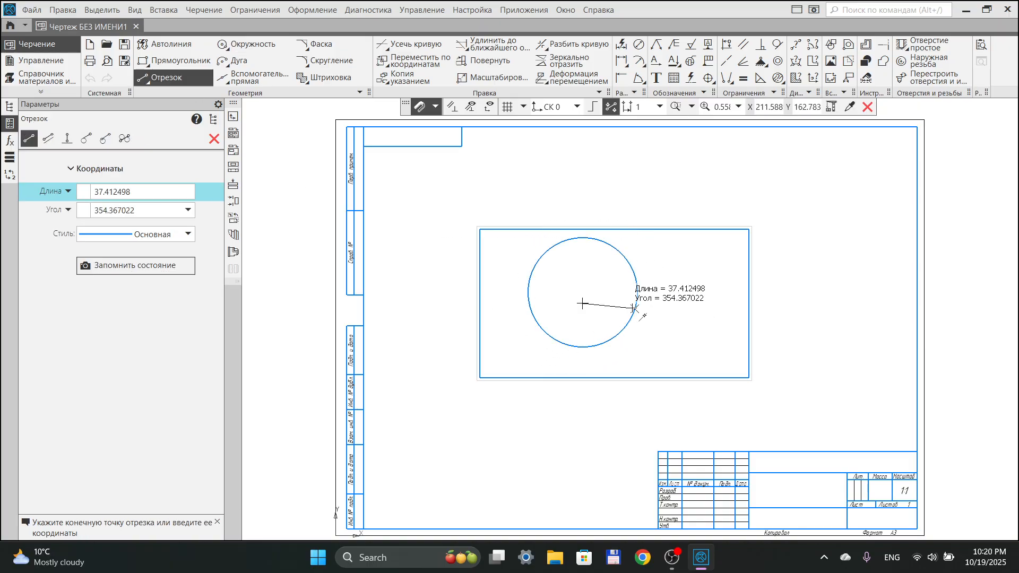
click(584, 304)
click(218, 138)
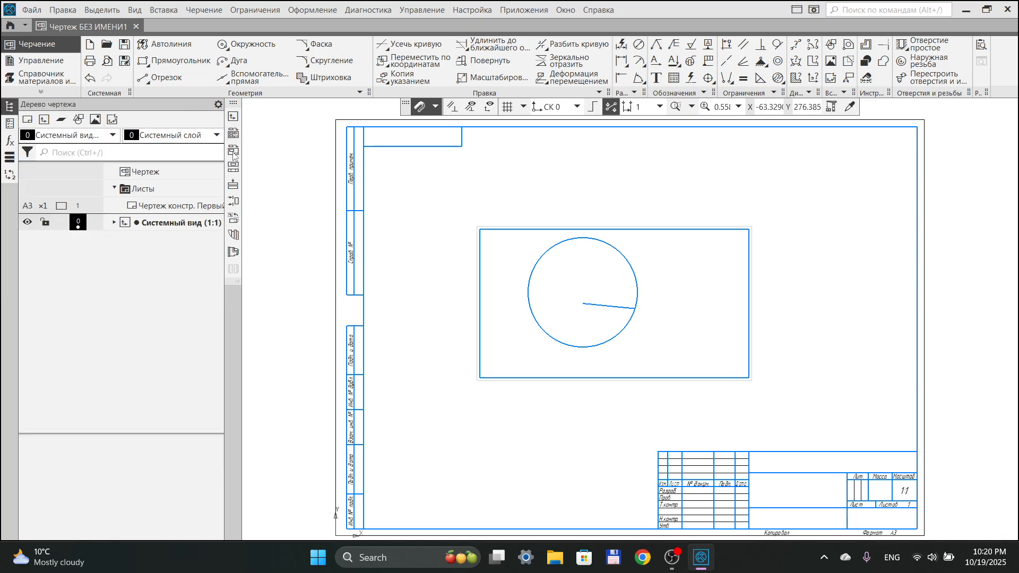
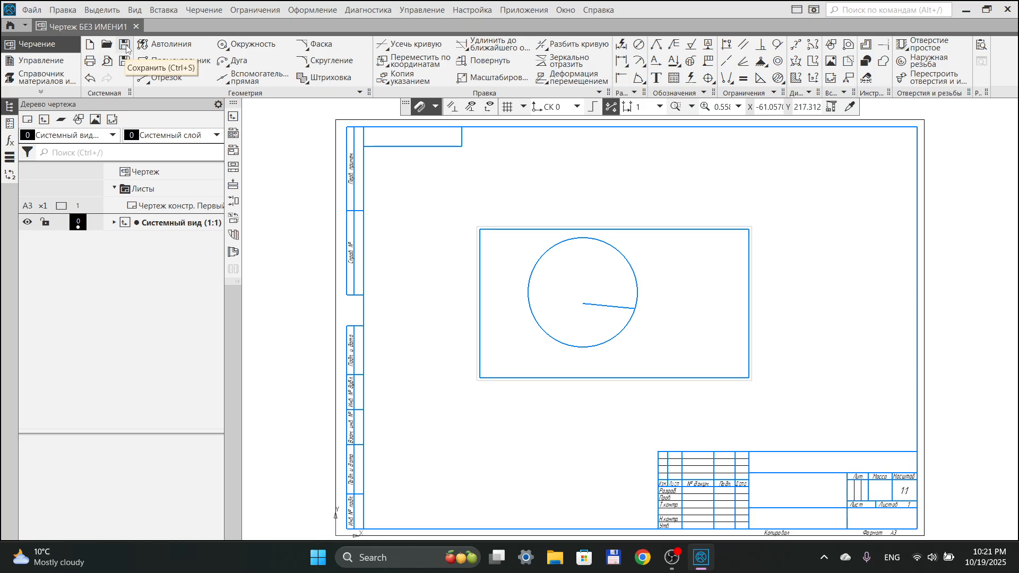
Save the drawing as Detal in the Kompas darsliklar folder on drive D
click(126, 46)
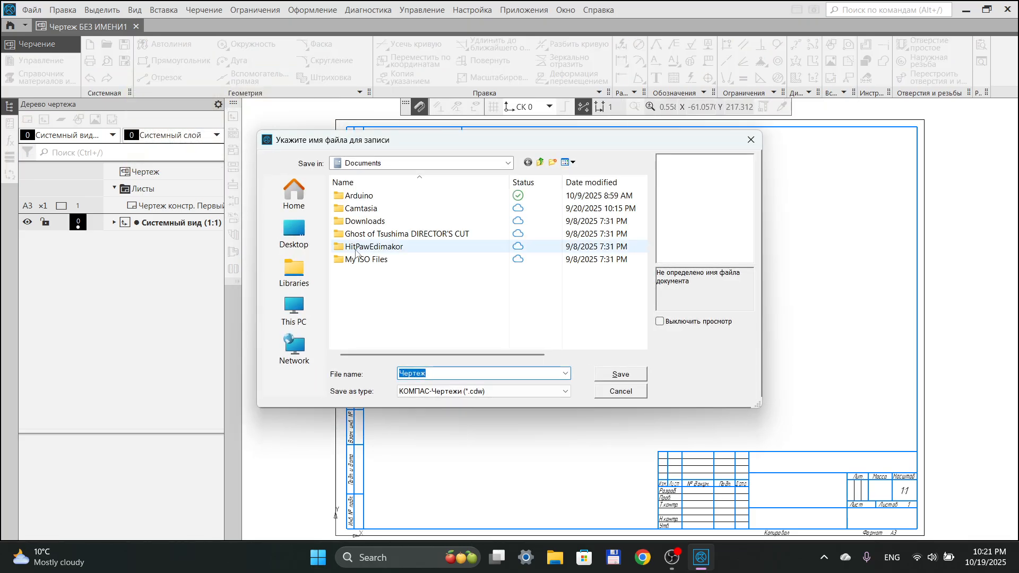
click(293, 314)
double_click(538, 208)
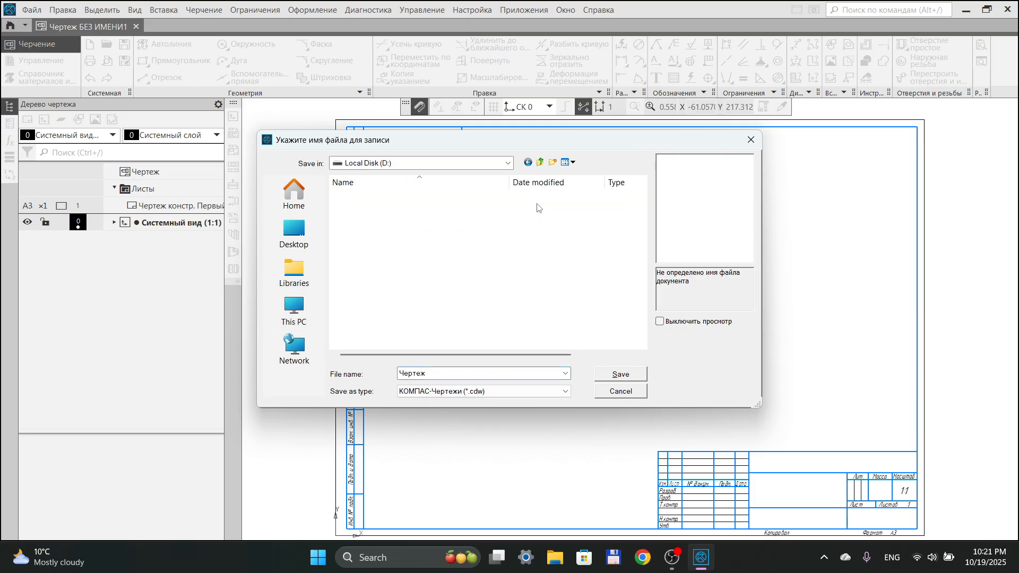
double_click(393, 245)
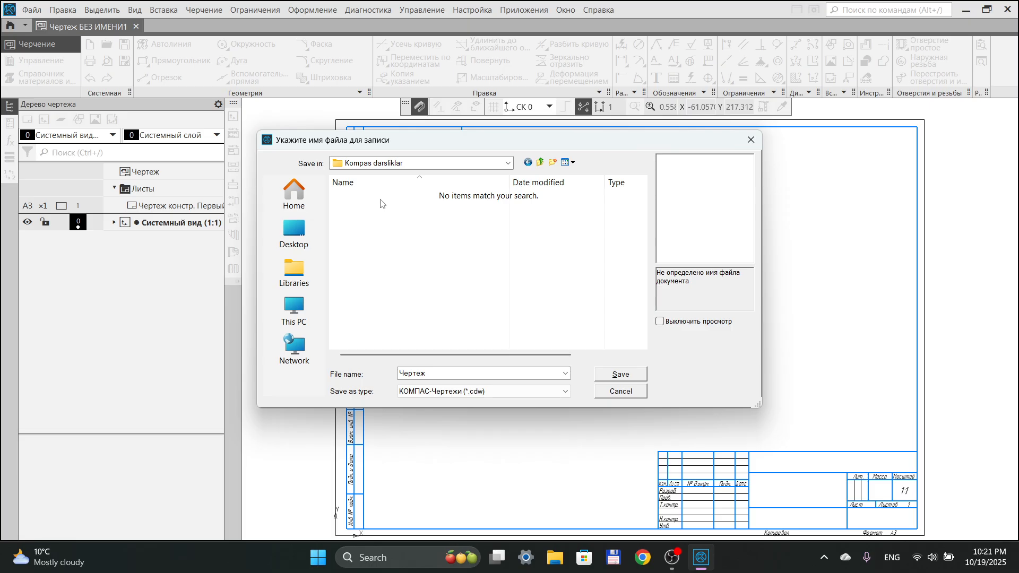
click(448, 374)
double_click(449, 374)
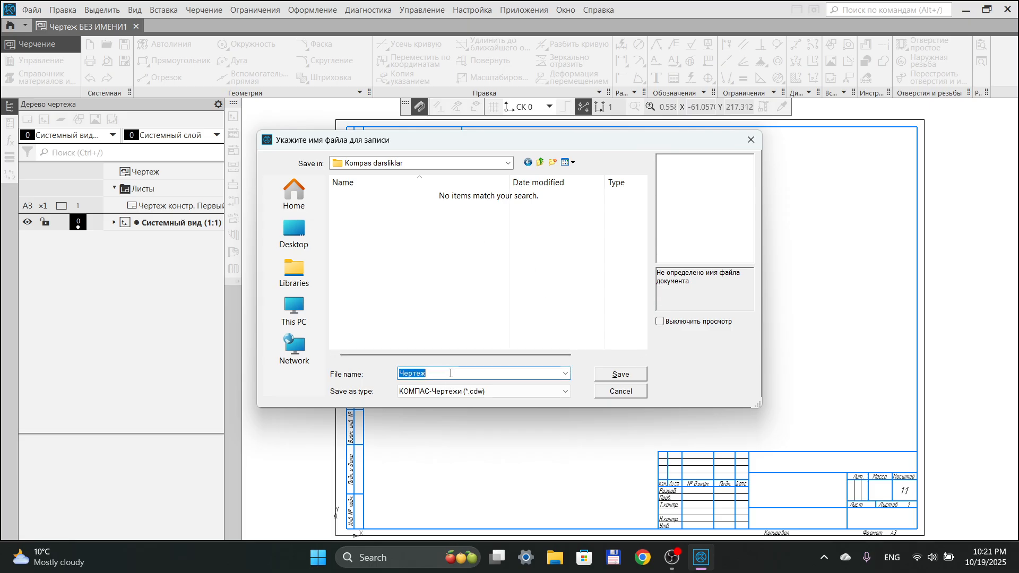
text(Detal)
key(Return)
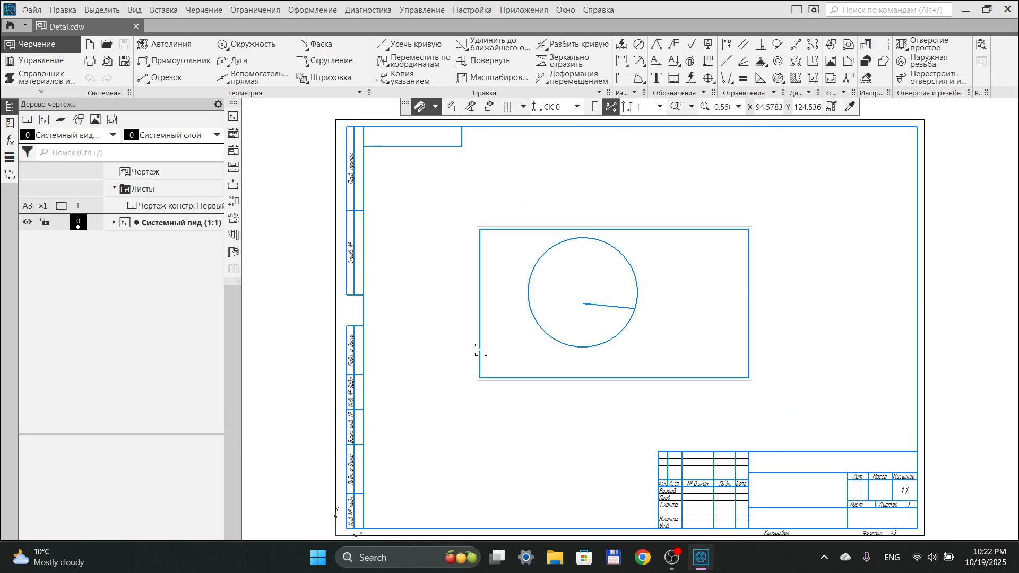
Close the drawing, switch to Total Commander and reopen Detal from d:\Kompas darsliklar
click(136, 27)
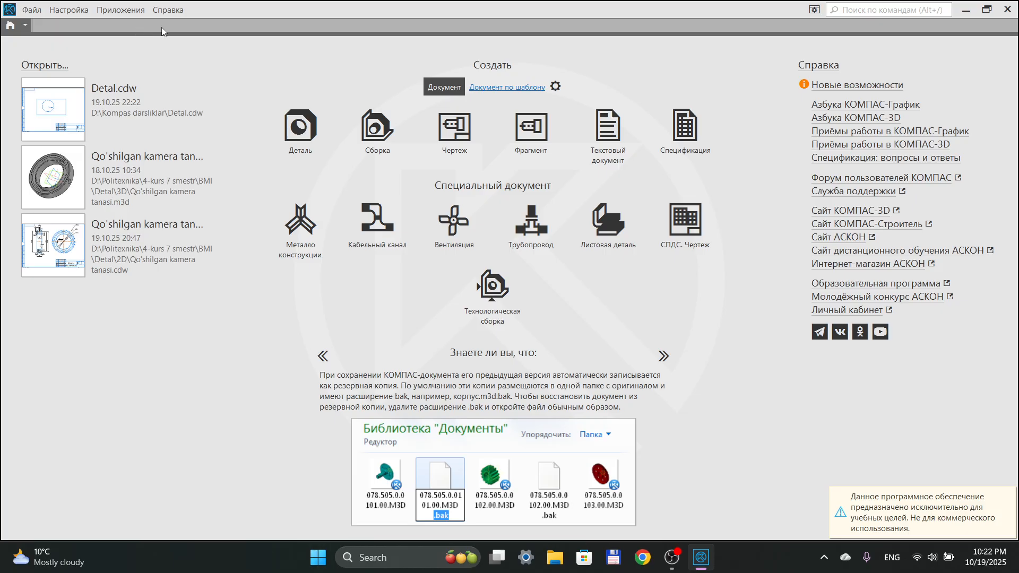
click(966, 9)
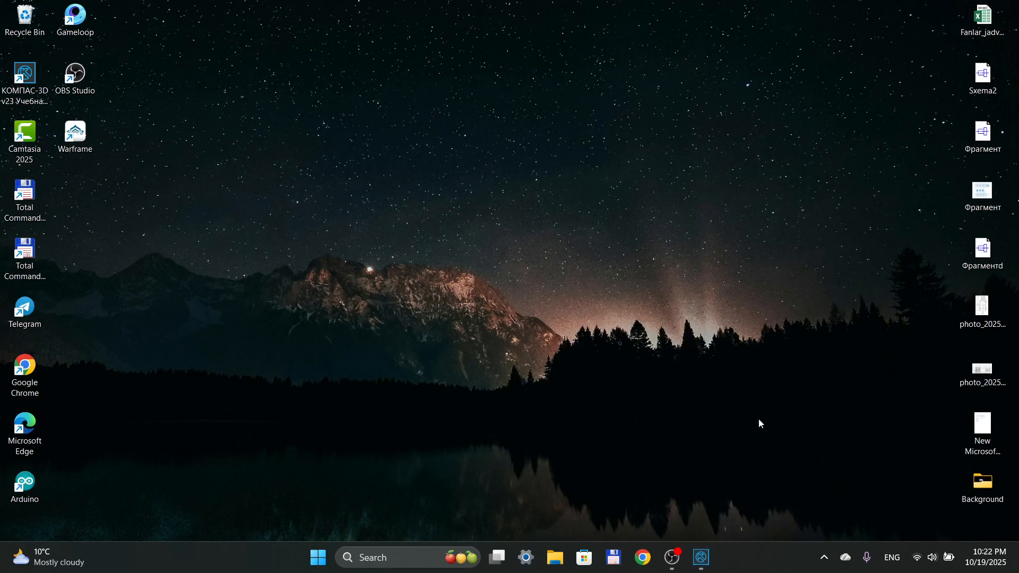
click(613, 557)
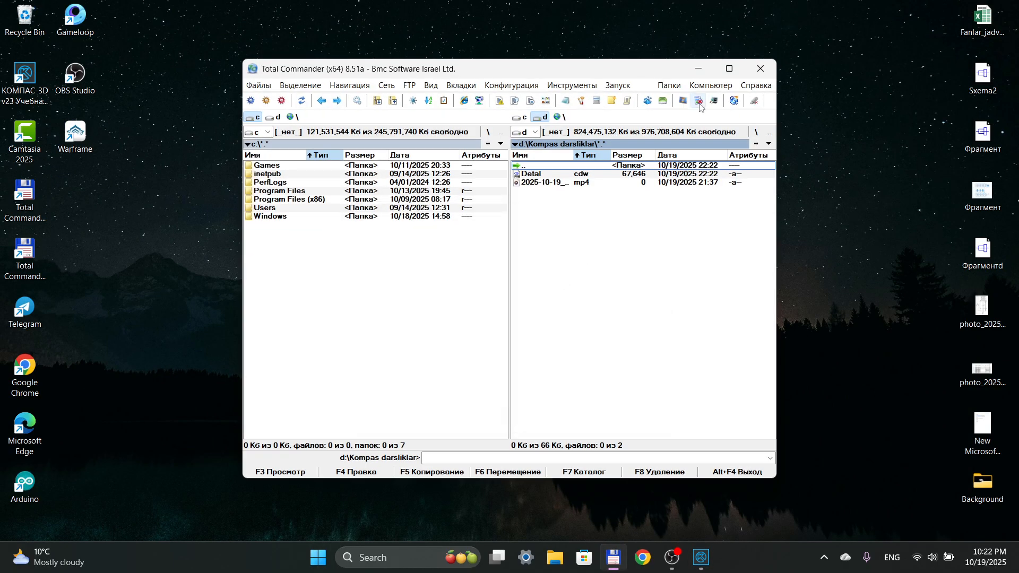
click(729, 68)
double_click(545, 104)
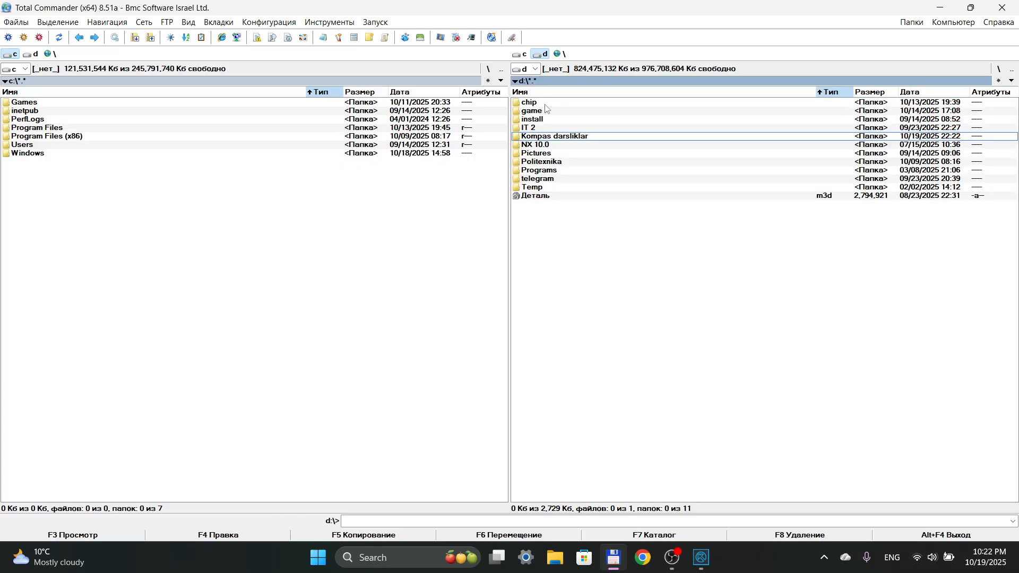
double_click(543, 136)
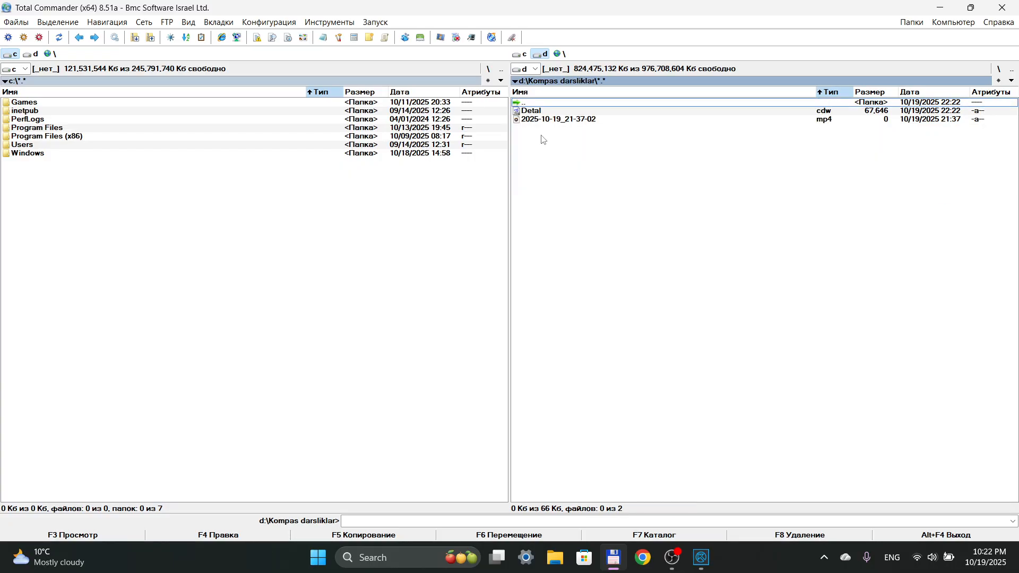
key(Down)
key(Return)
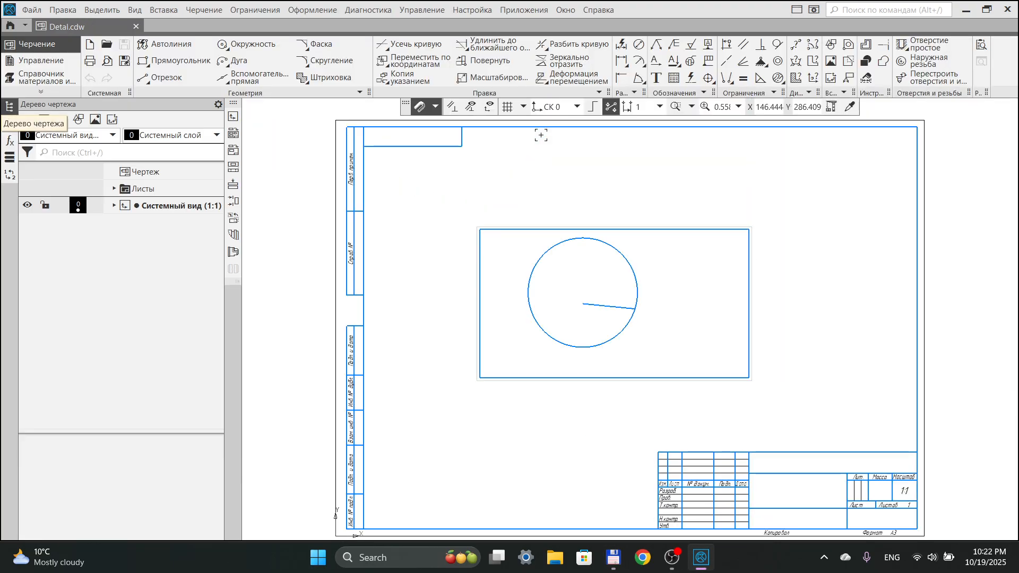
Draw three segments: one above the rectangle, a steep one beside it, and a diagonal crossing its lower corner
click(176, 78)
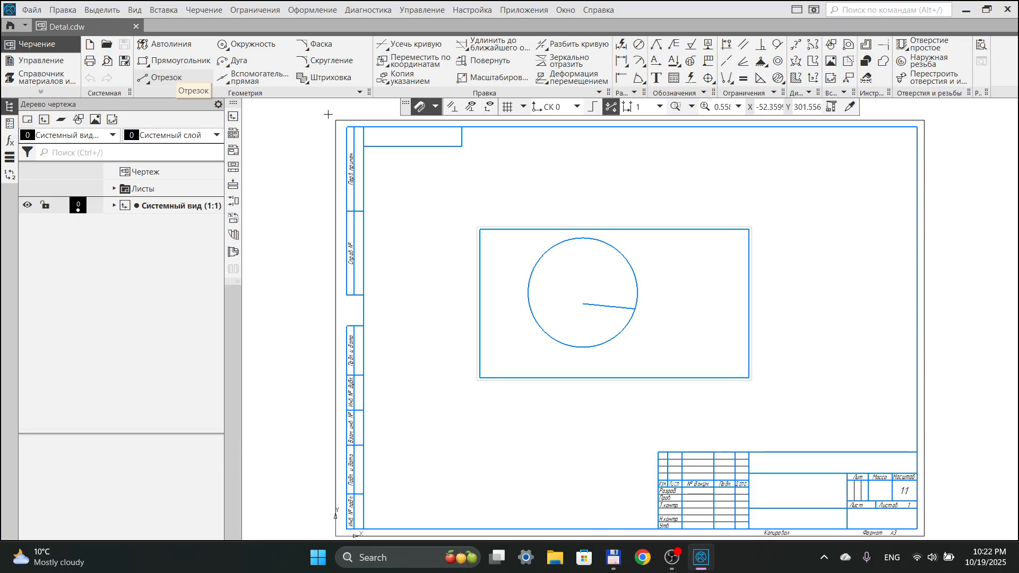
click(538, 168)
click(758, 177)
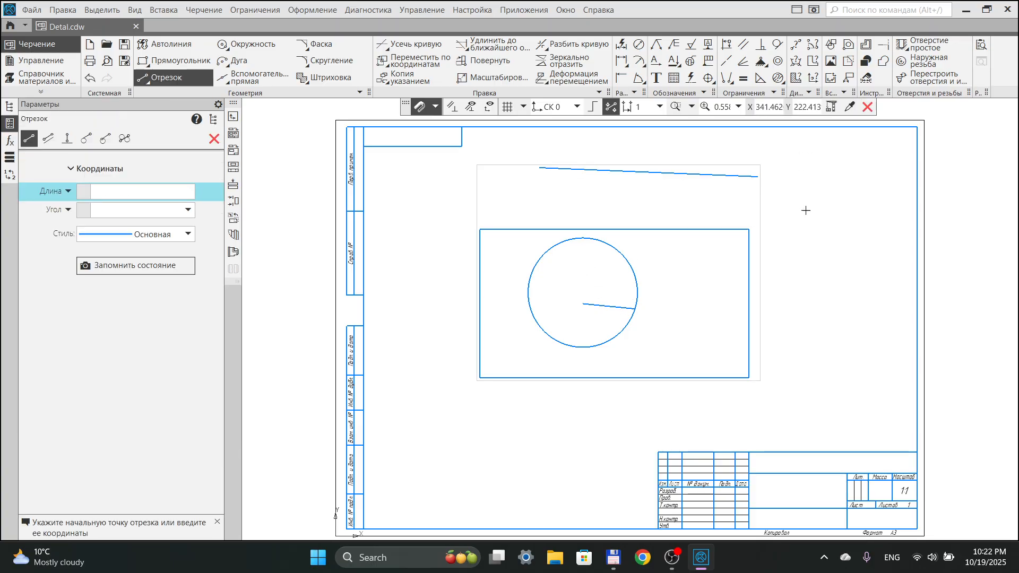
click(795, 198)
click(812, 368)
click(614, 412)
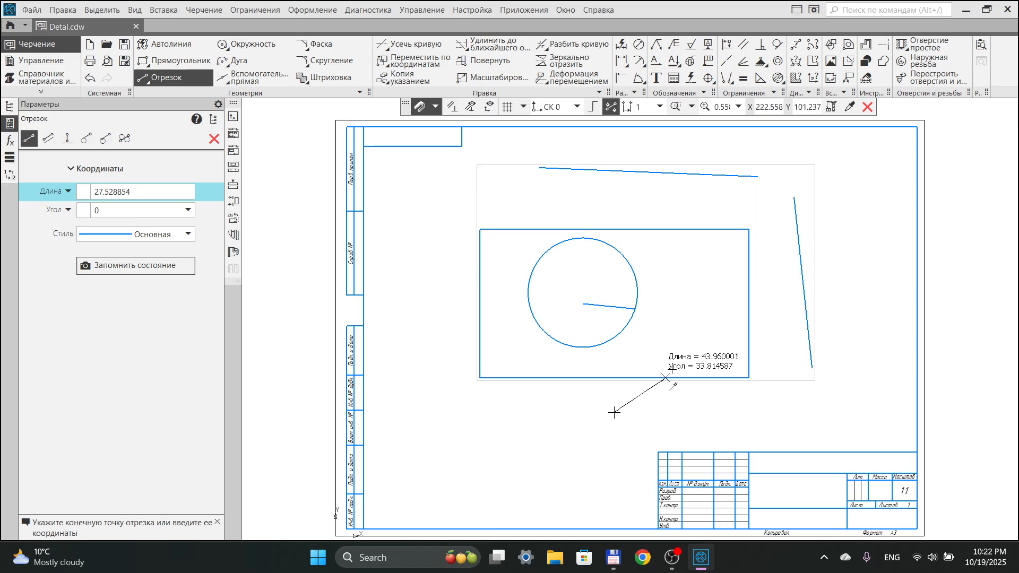
click(838, 270)
click(215, 139)
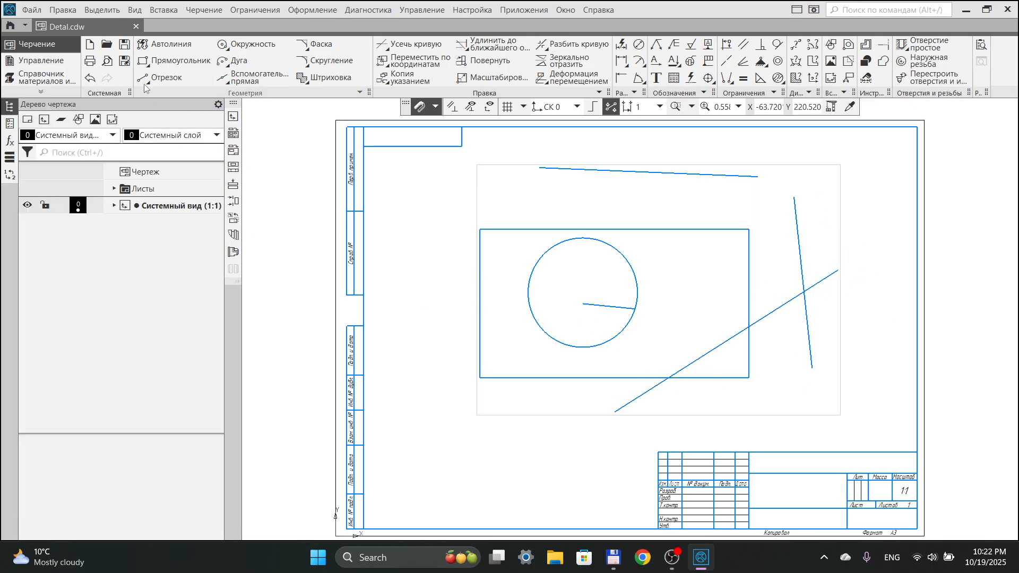
Save a copy of the modified drawing as Detal1 on the Desktop
click(125, 62)
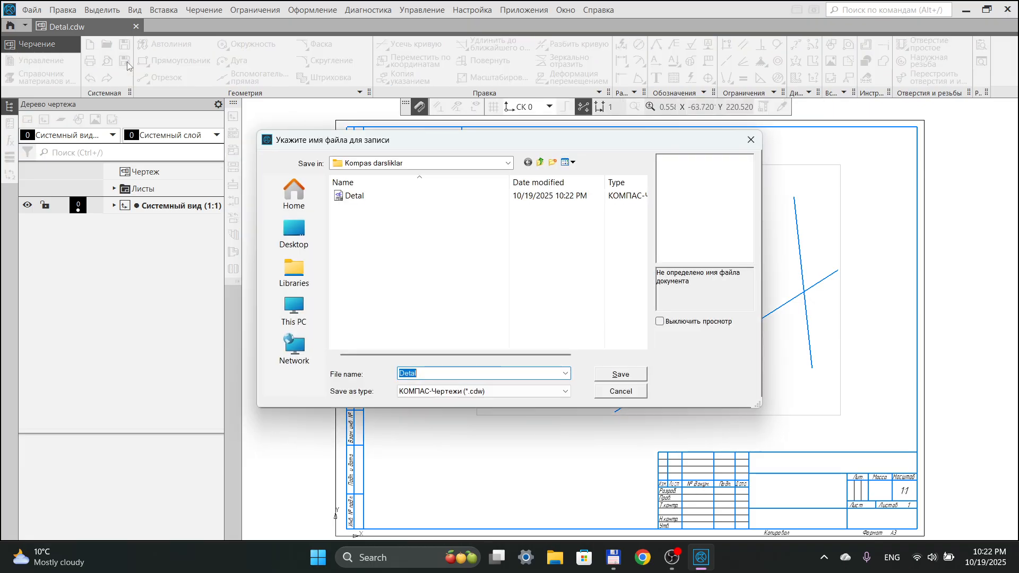
click(301, 238)
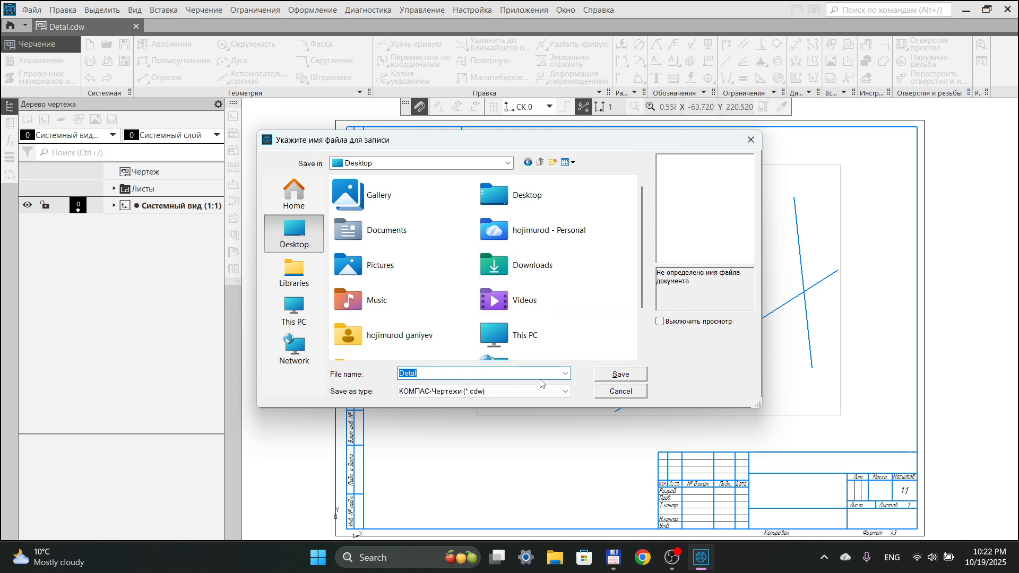
click(477, 374)
text(1)
click(637, 375)
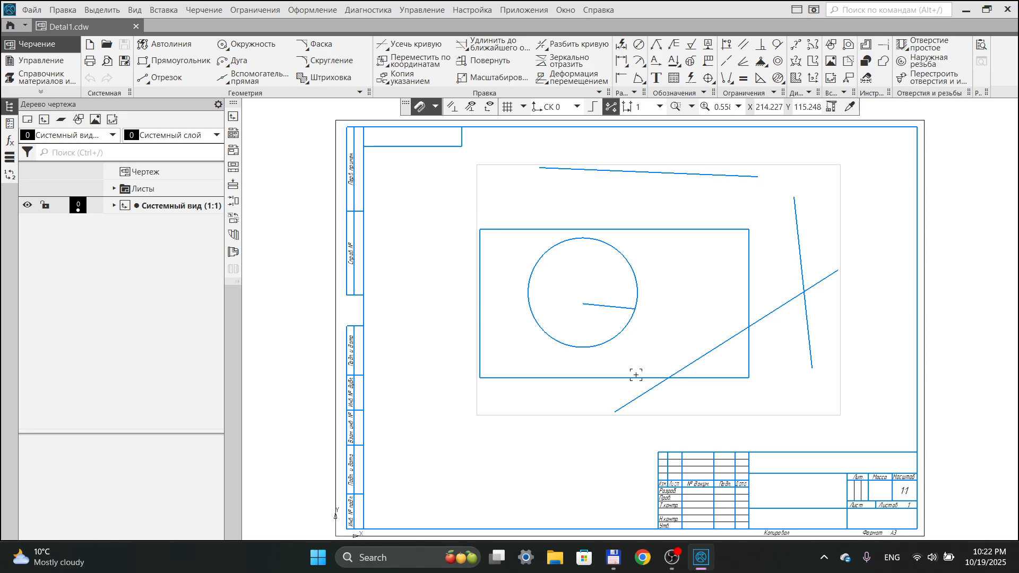
Close Detal1 and reopen the original Detal drawing from the Kompas darsliklar folder in Total Commander
click(136, 27)
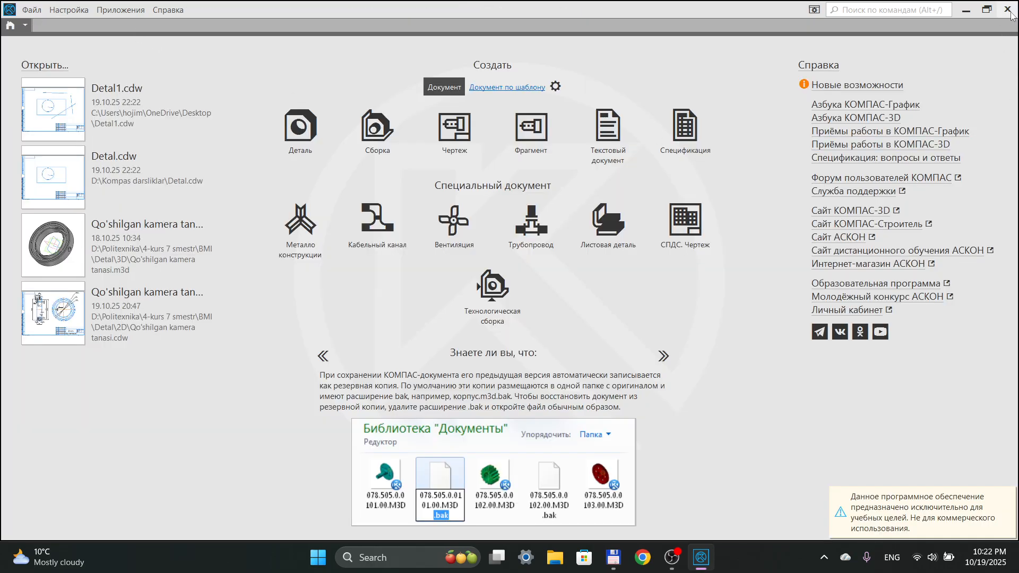
click(969, 11)
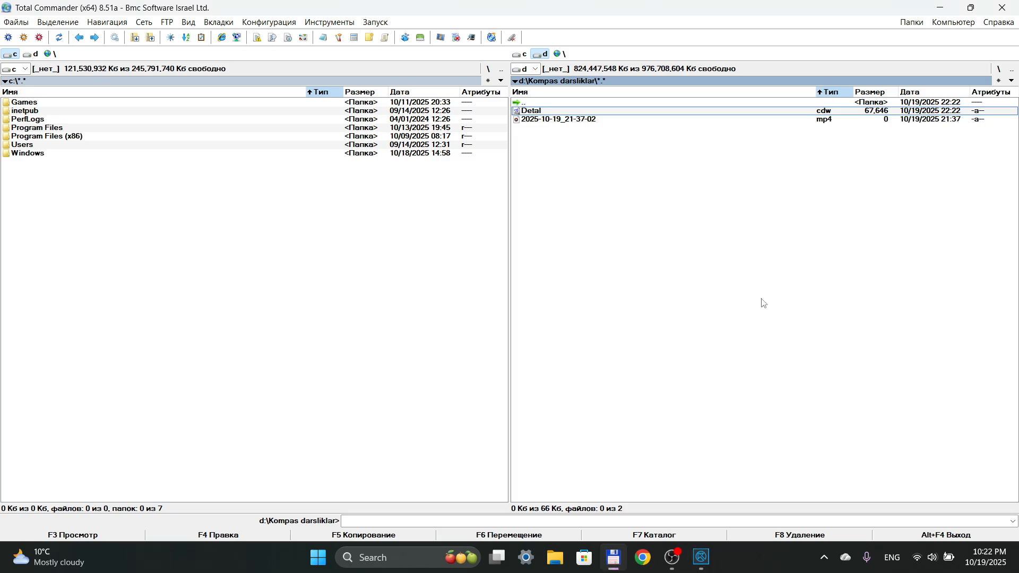
double_click(550, 114)
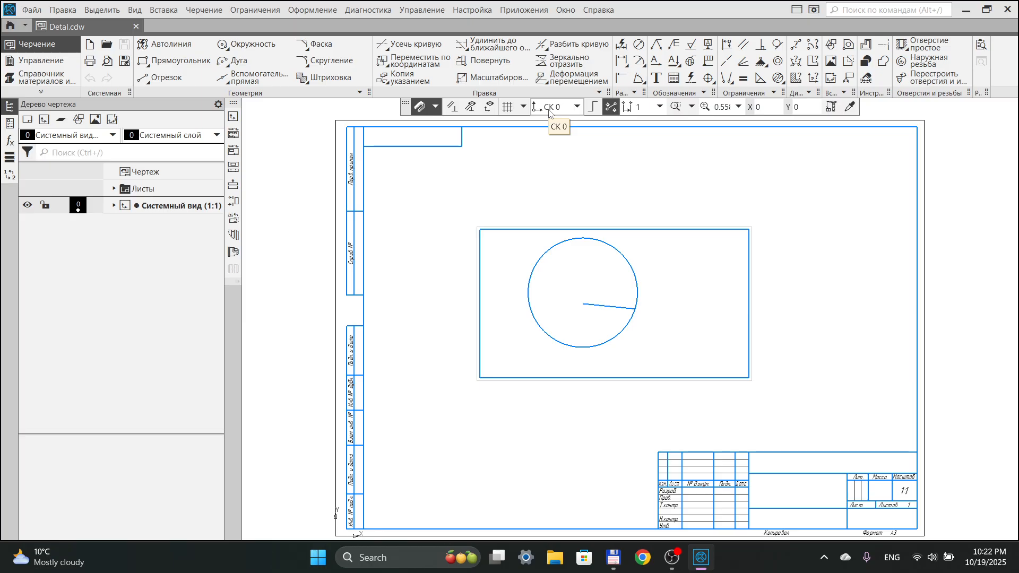
Open Detal1 from the Windows desktop and compare it with the Detal drawing
click(966, 15)
click(948, 8)
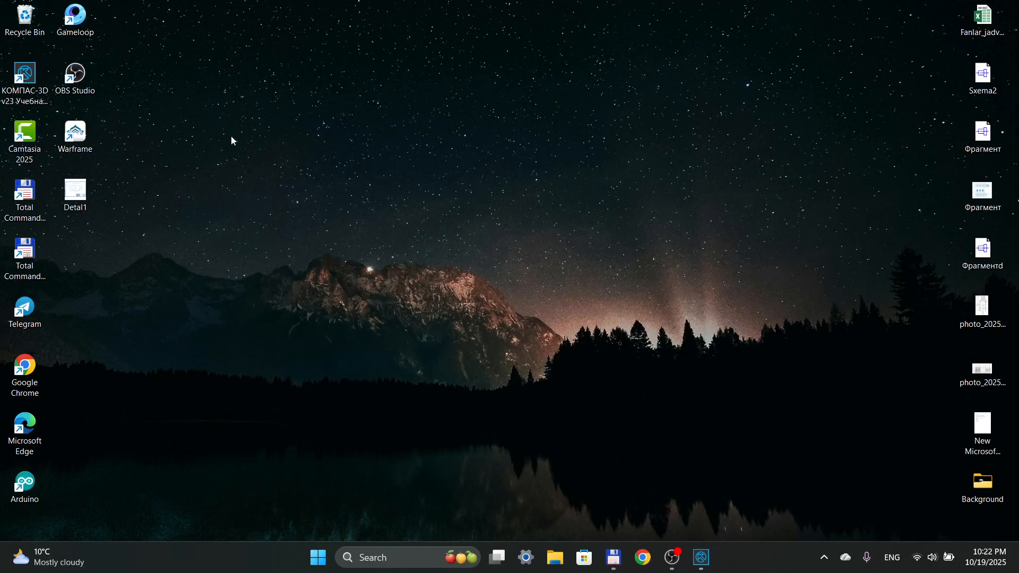
double_click(77, 192)
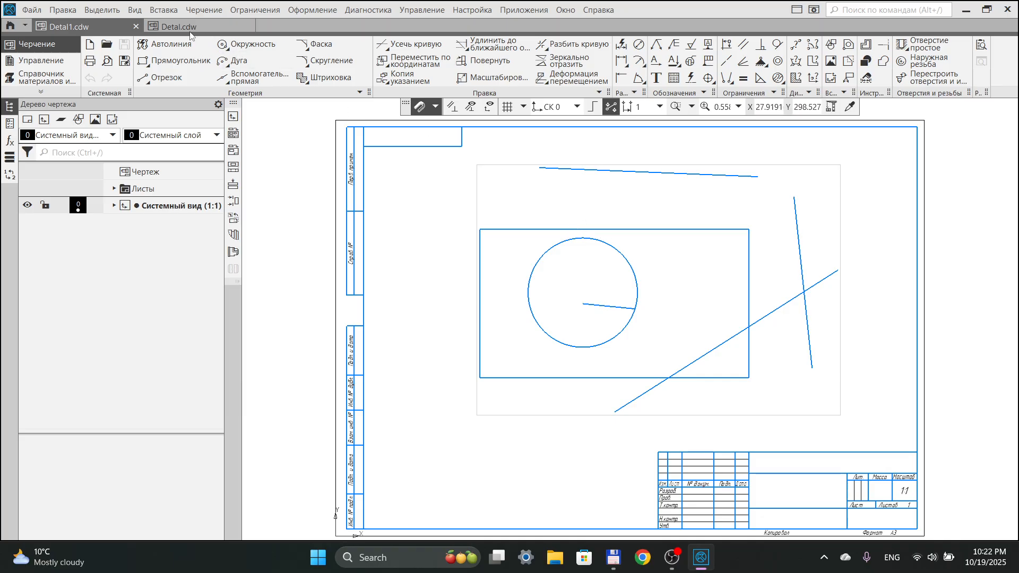
click(175, 27)
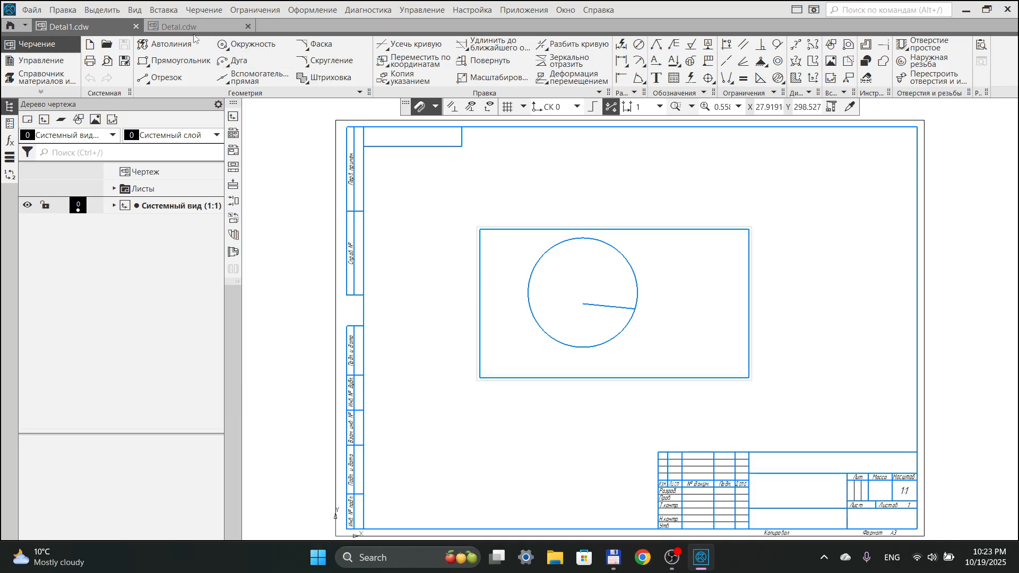
click(88, 26)
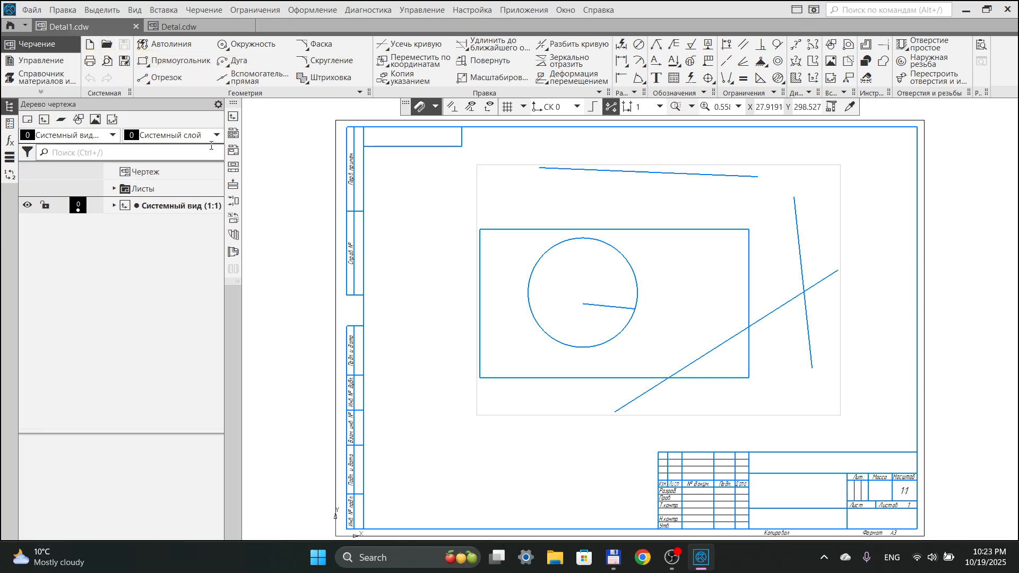
Save a copy of the Detal1 drawing to the Desktop in JPEG (*.jpg) format, opening the JPG export settings
click(128, 62)
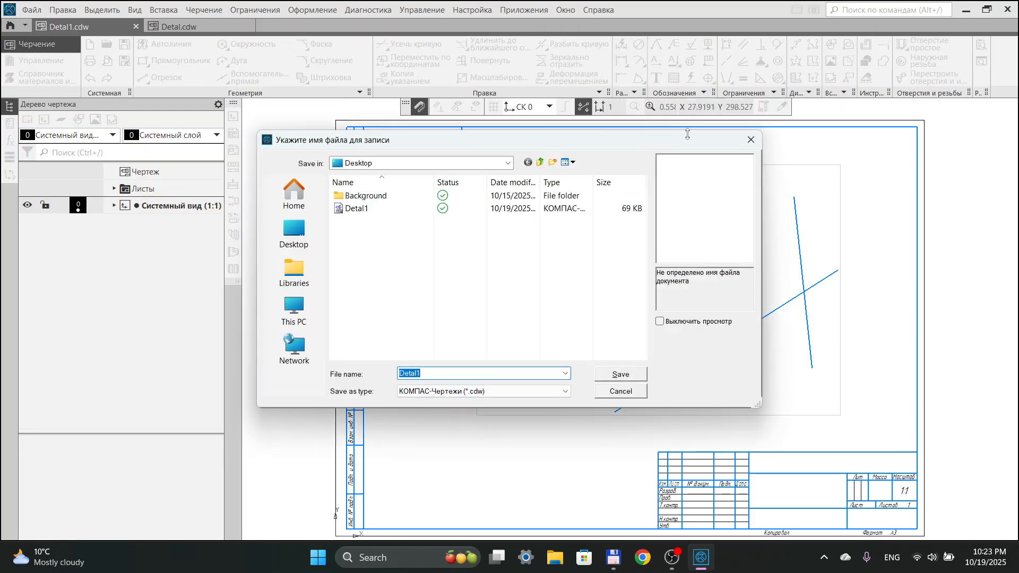
click(750, 140)
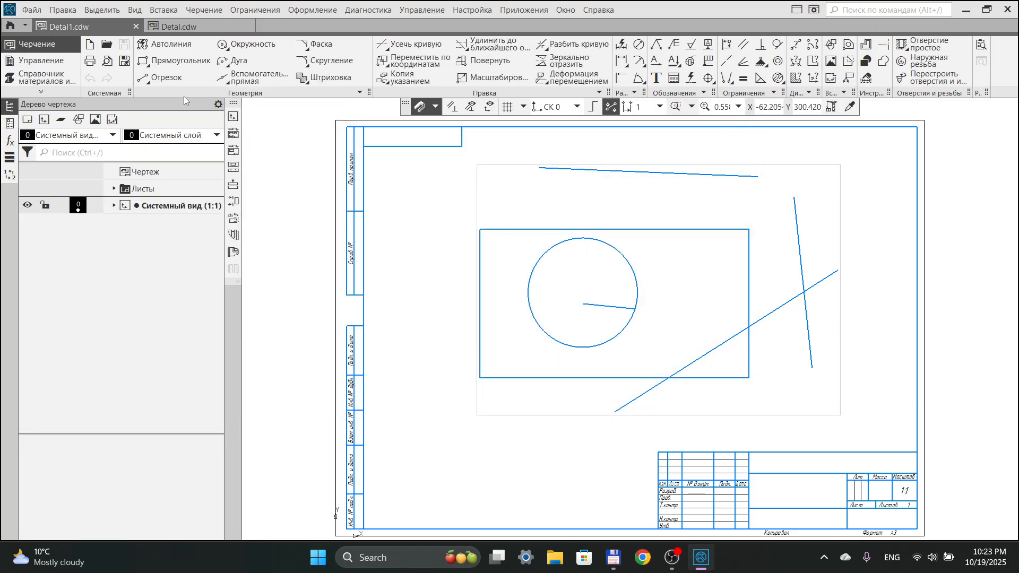
click(125, 62)
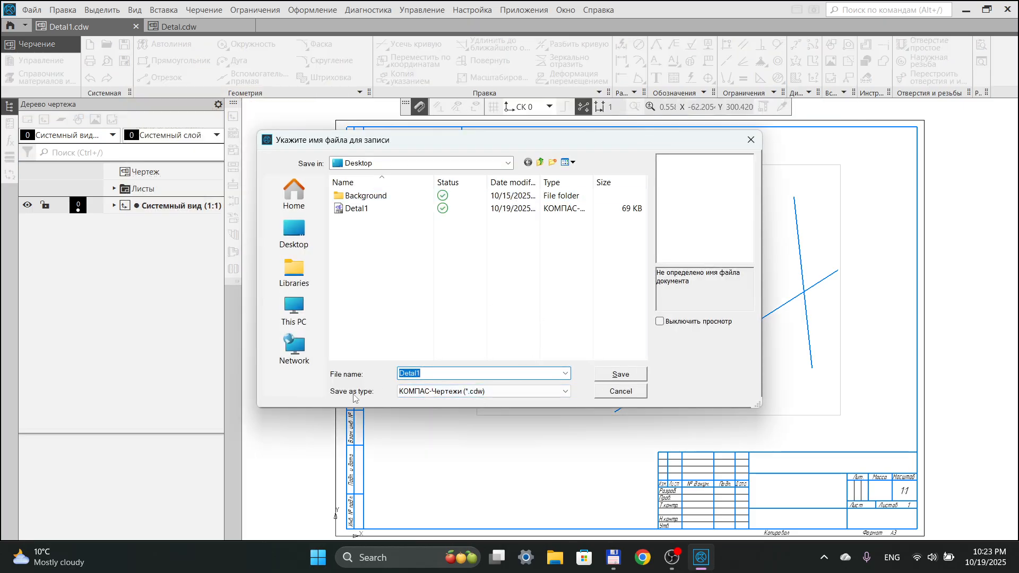
click(539, 392)
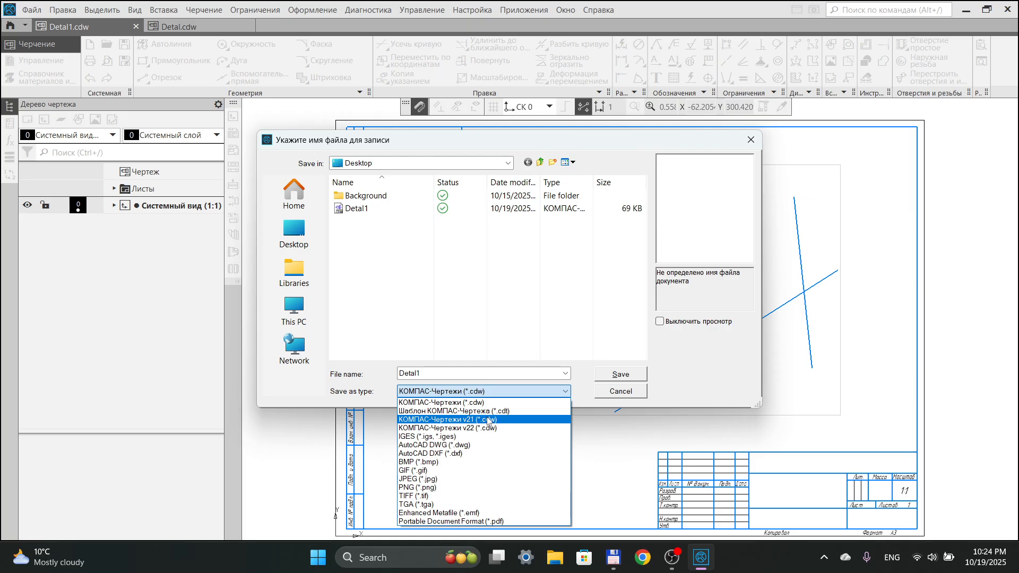
click(488, 420)
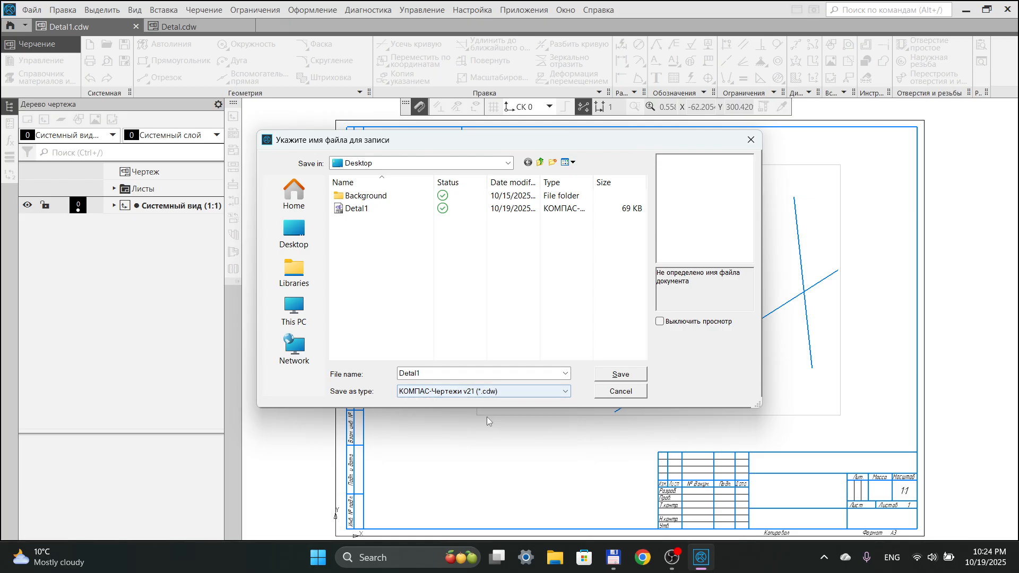
click(517, 391)
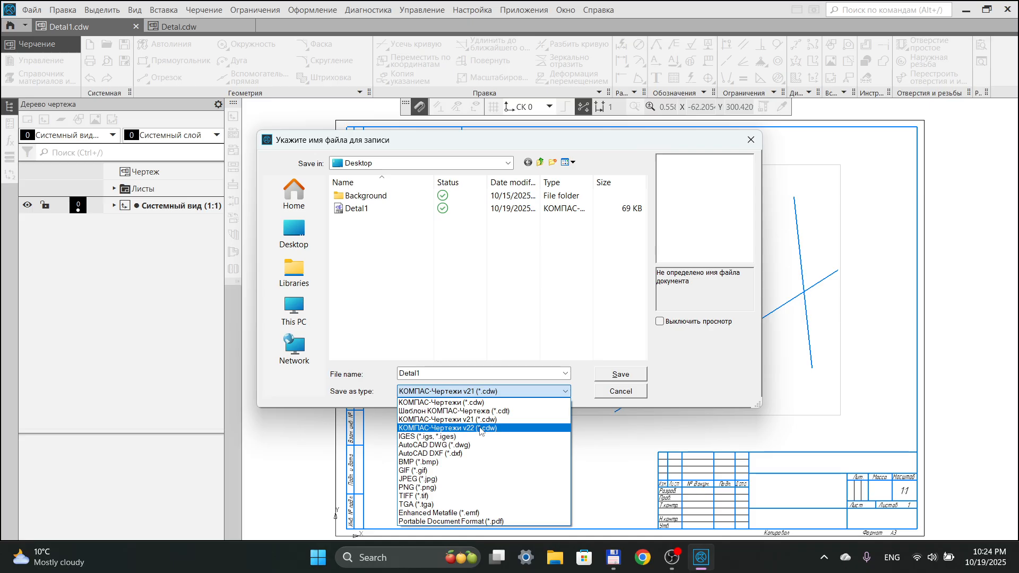
click(437, 480)
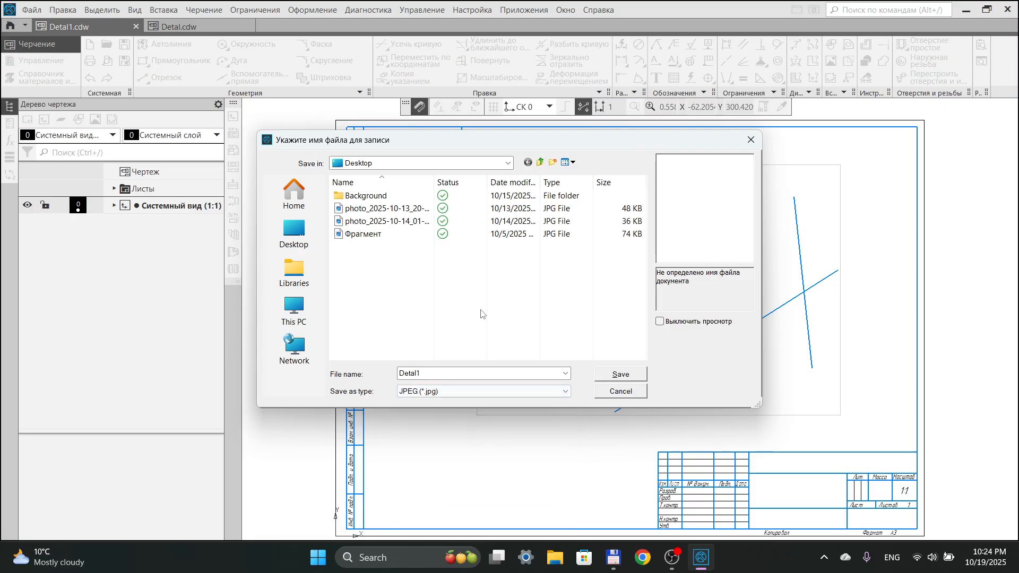
click(295, 231)
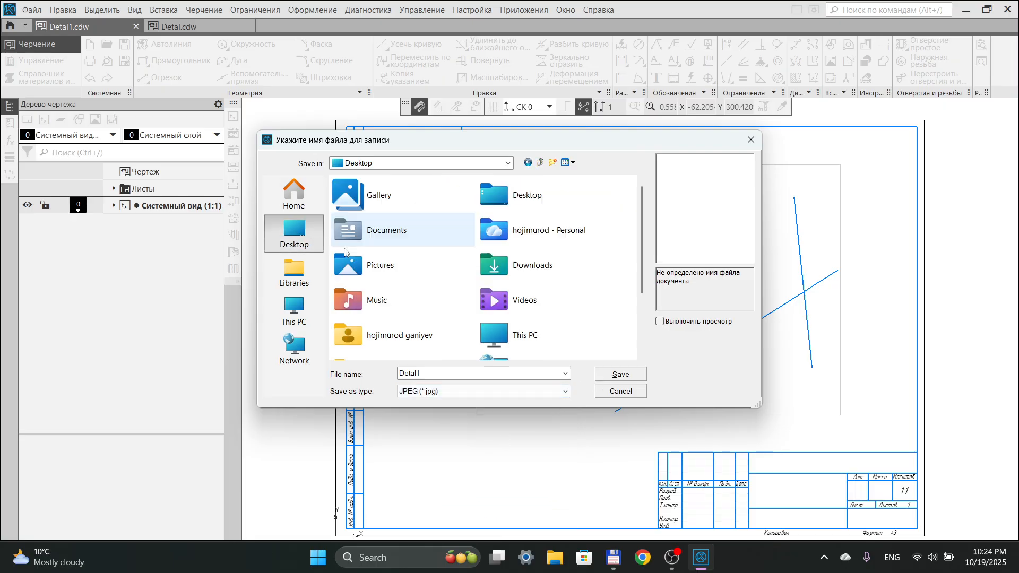
click(640, 376)
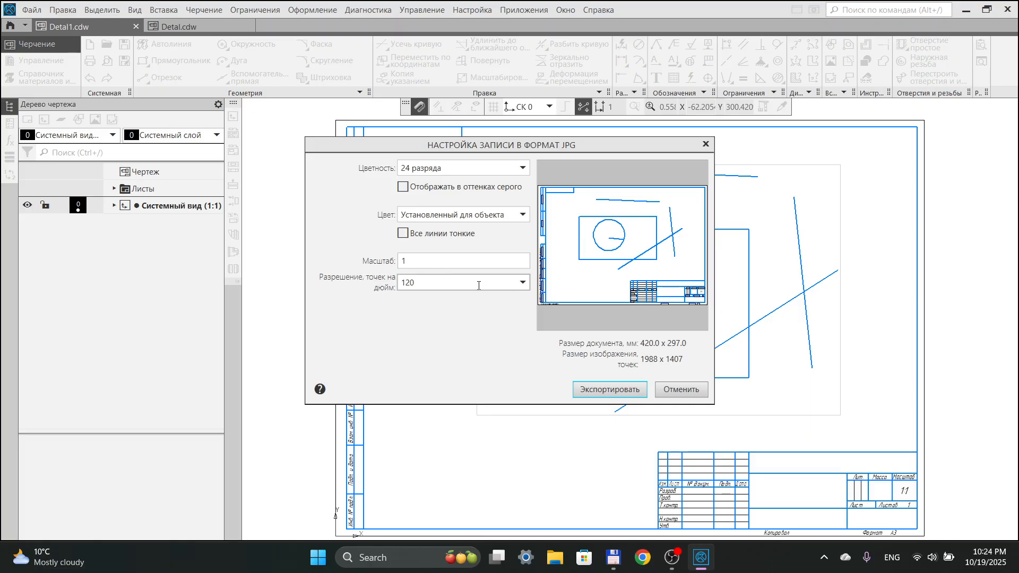
Set the JPG resolution to 600 dots per inch and export the image
click(523, 285)
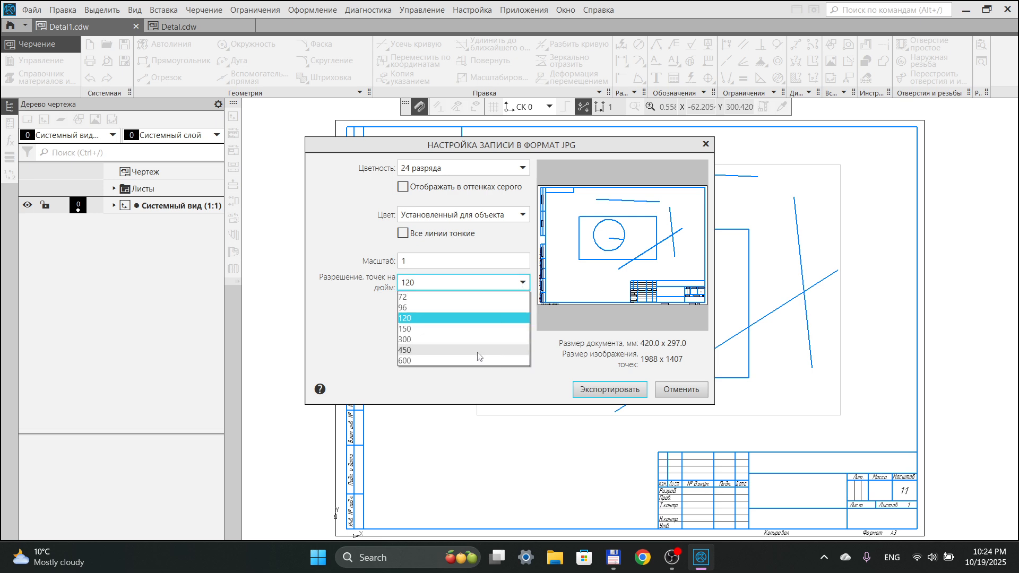
click(488, 363)
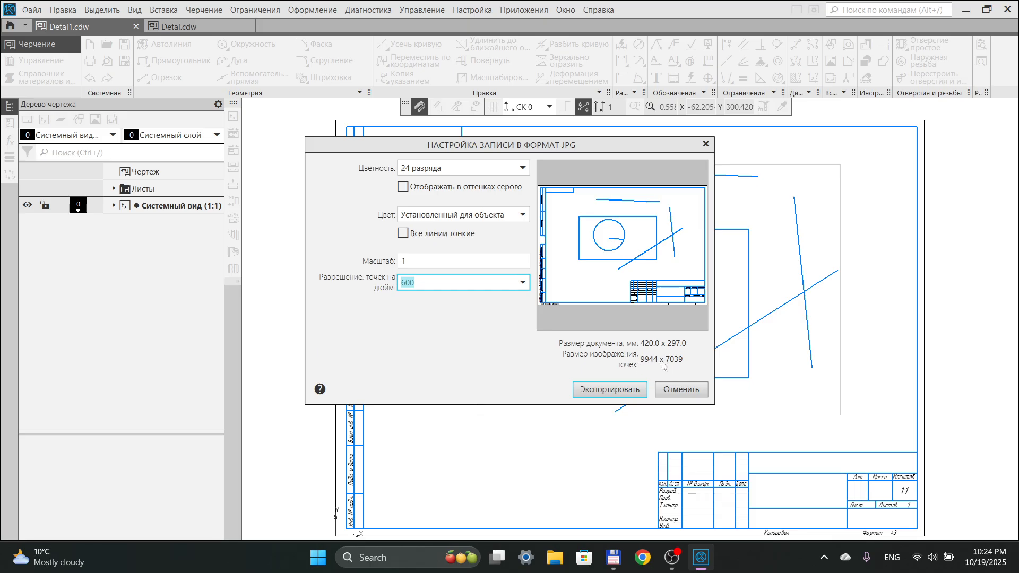
click(522, 282)
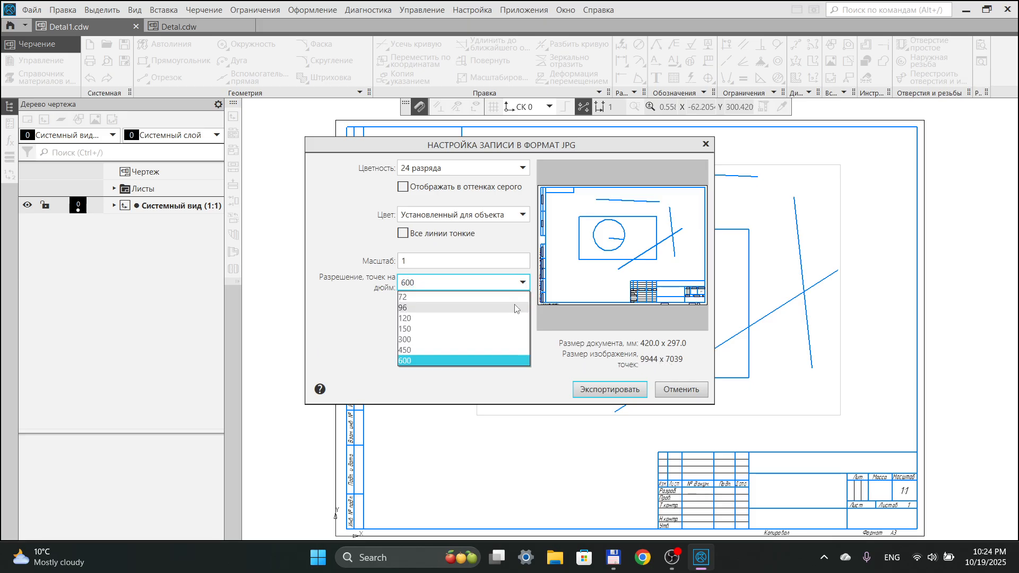
click(519, 303)
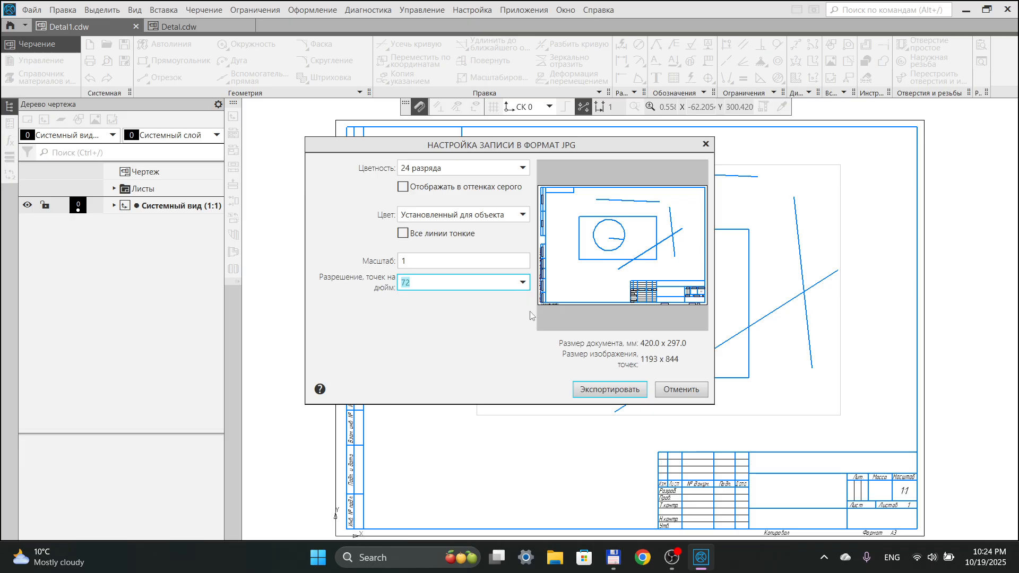
click(523, 283)
click(489, 361)
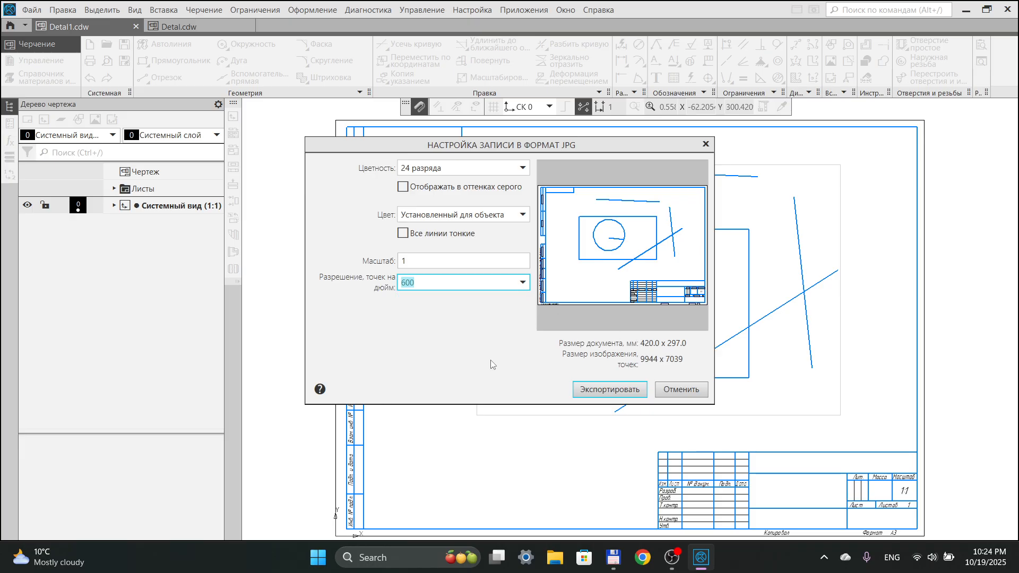
click(606, 390)
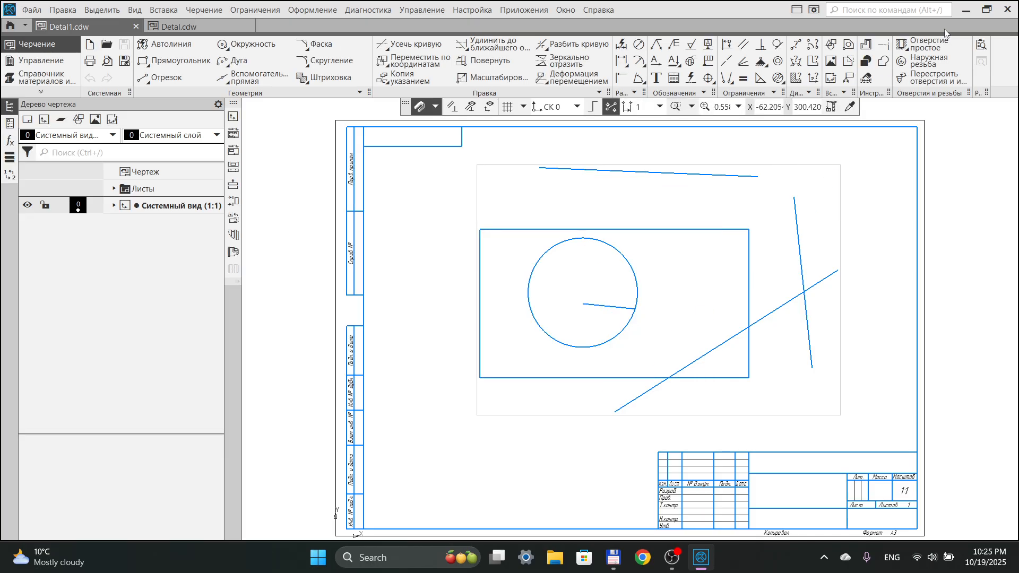
Open the exported Detal1 JPG from the Windows desktop and examine its line quality up close
click(965, 10)
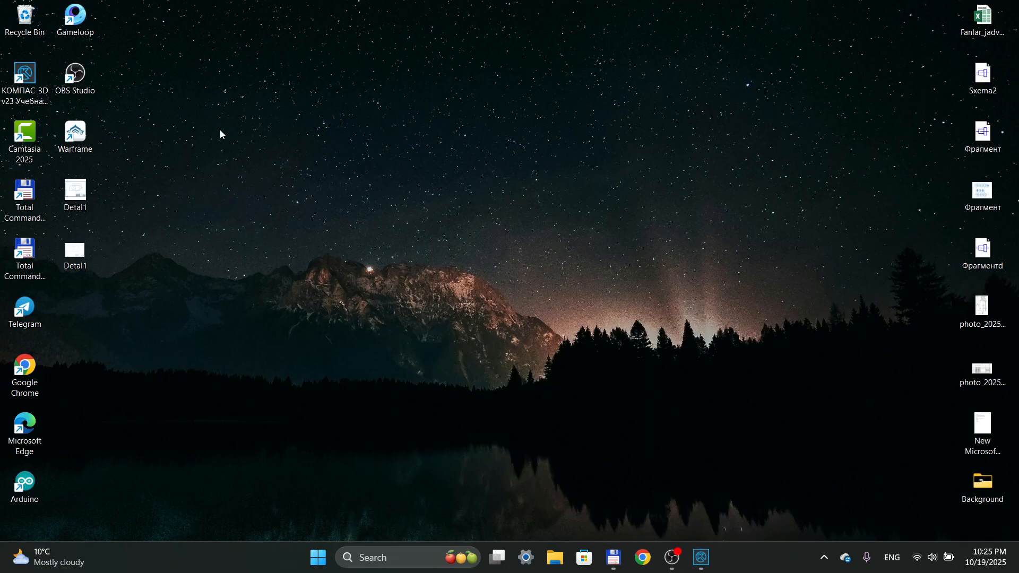
double_click(81, 254)
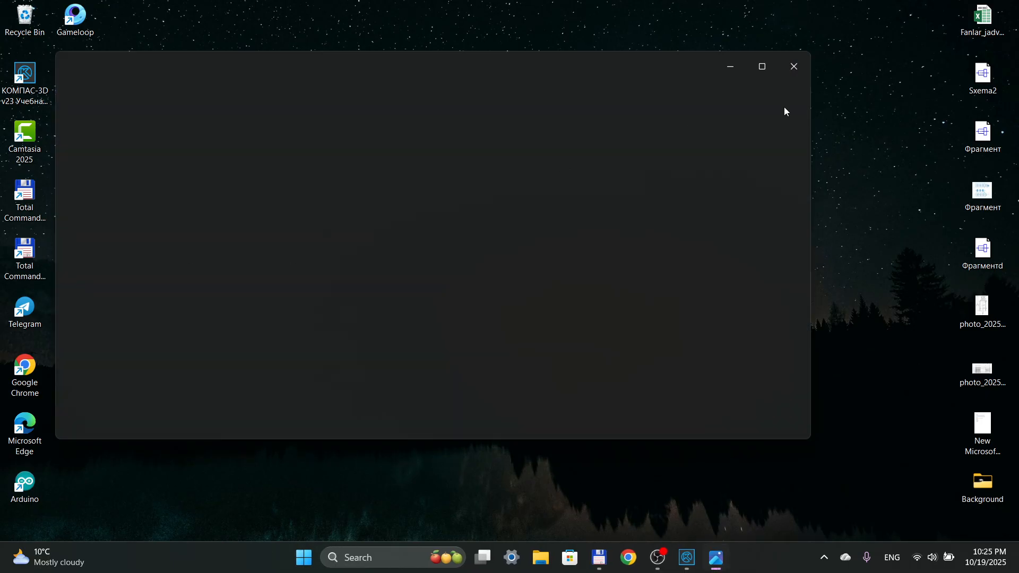
click(761, 66)
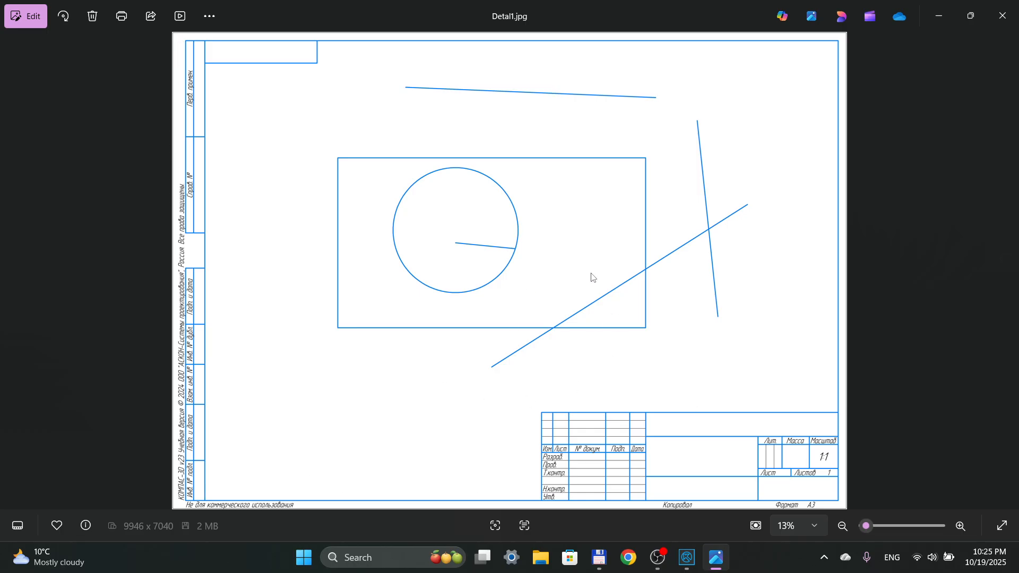
scroll(648, 232, up, 5)
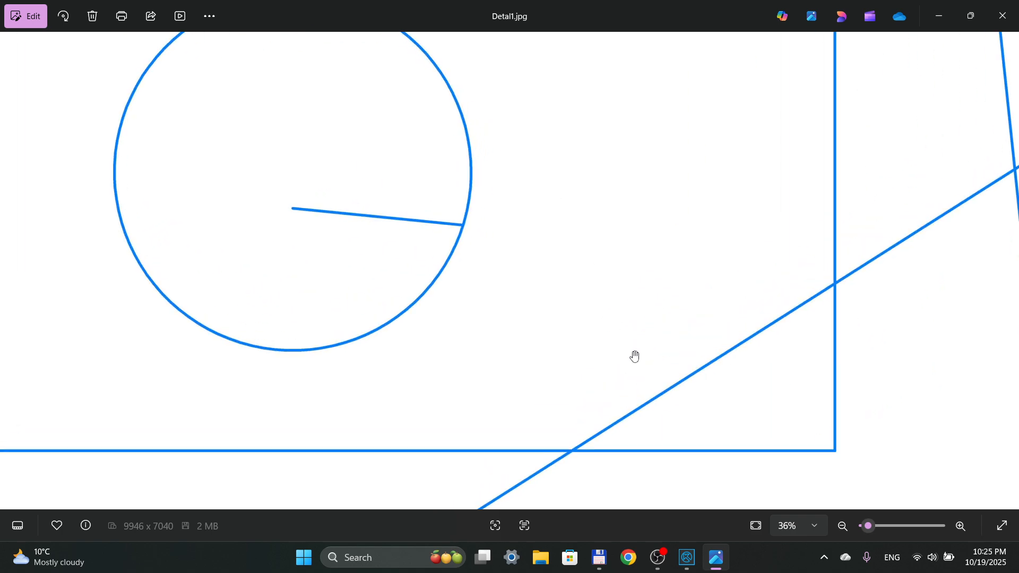
drag(632, 355, 441, 134)
drag(493, 247, 551, 140)
scroll(466, 350, up, 4)
scroll(523, 364, down, 12)
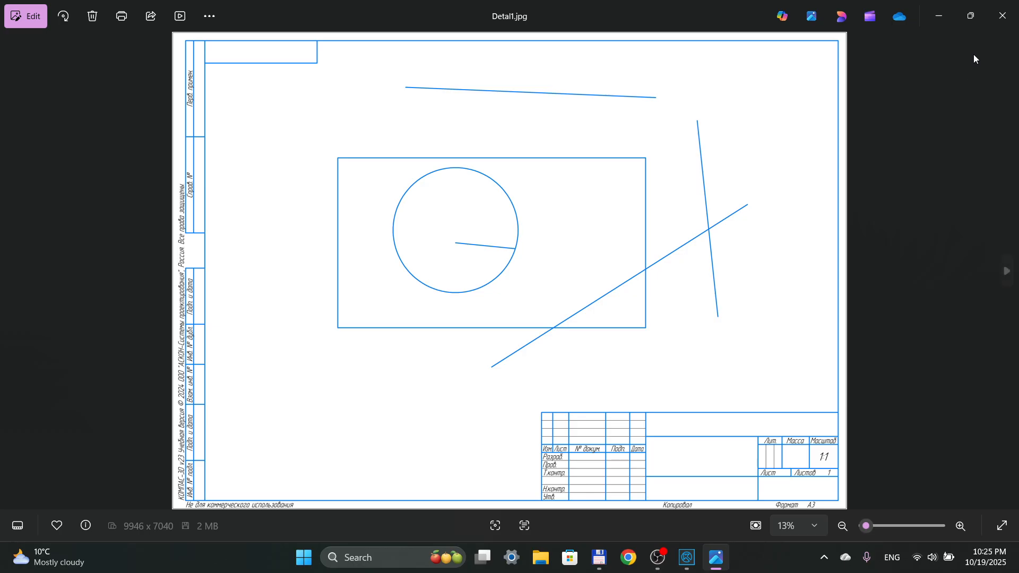
click(1003, 16)
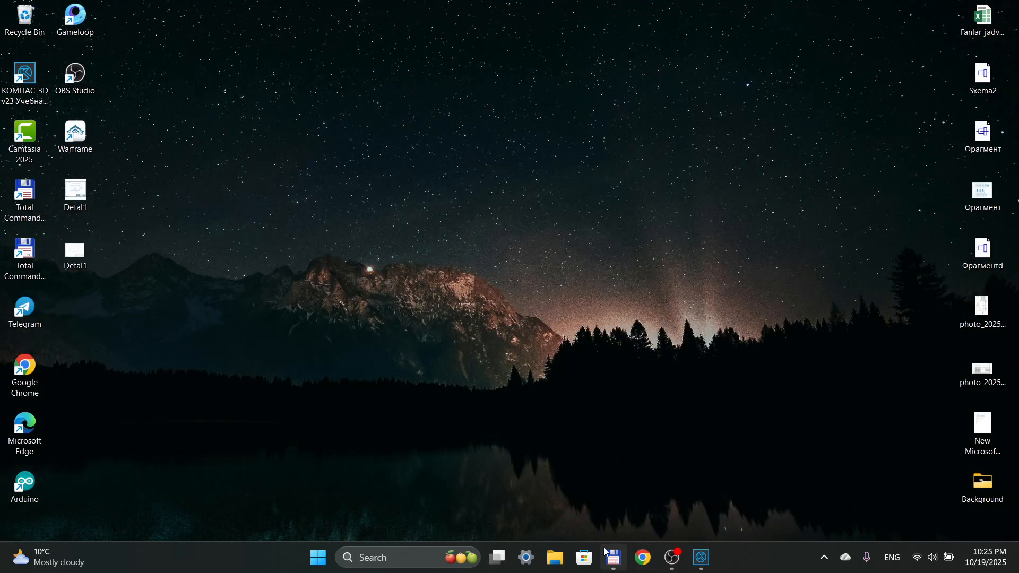
Return to KOMPAS and save the Detal1 drawing to the Desktop as Portable Document Format (*.pdf)
click(698, 561)
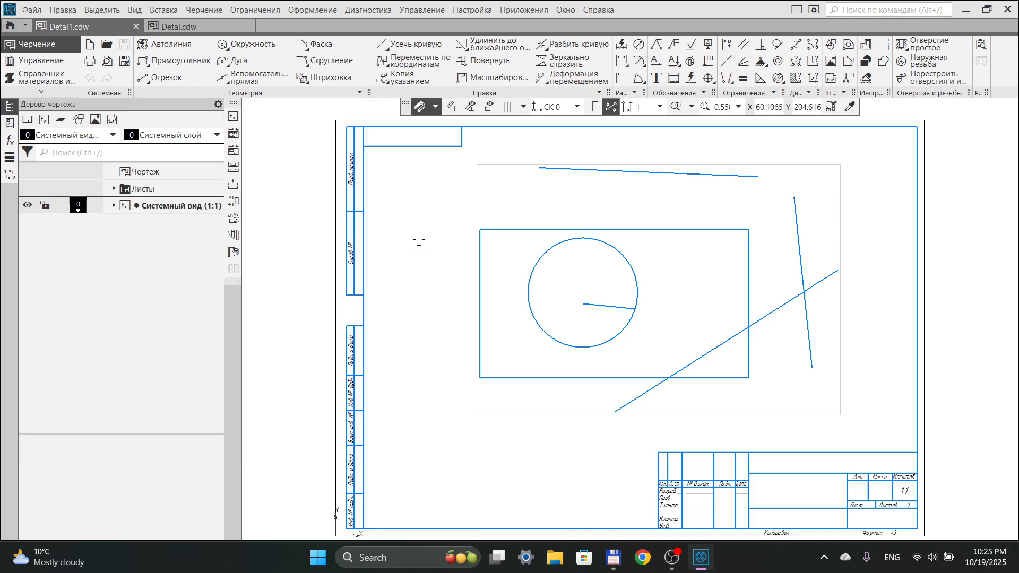
click(126, 61)
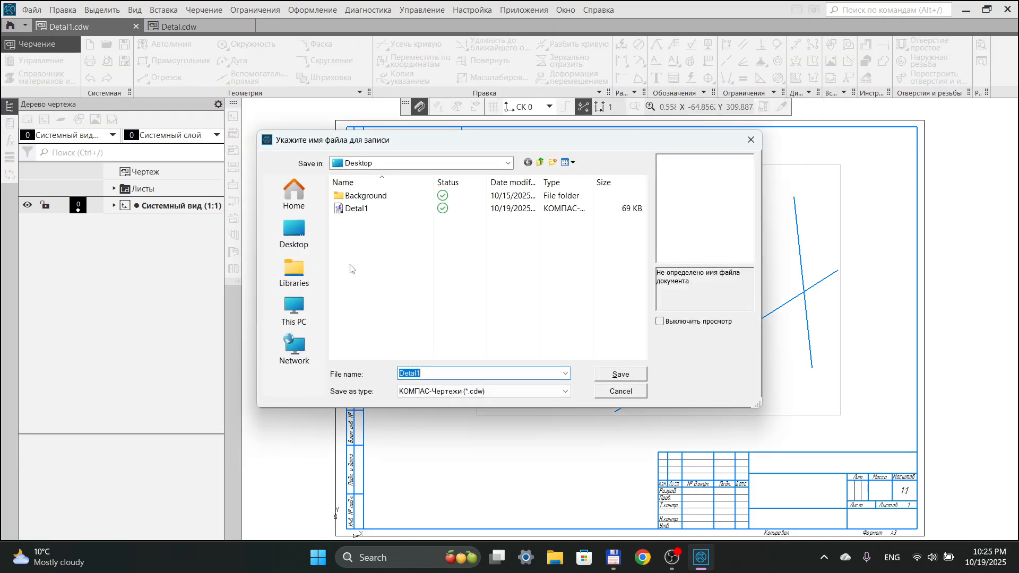
click(528, 391)
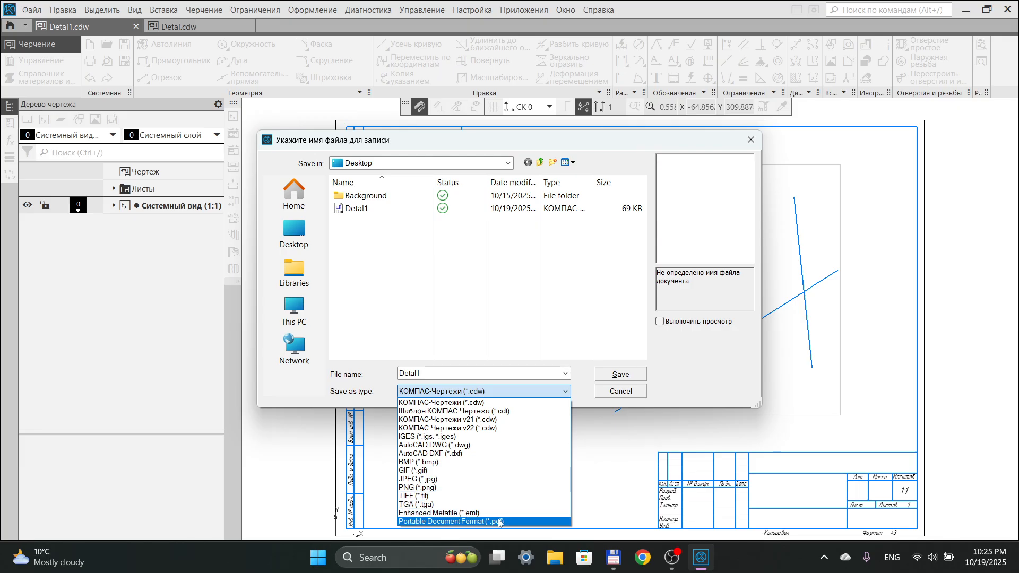
click(499, 522)
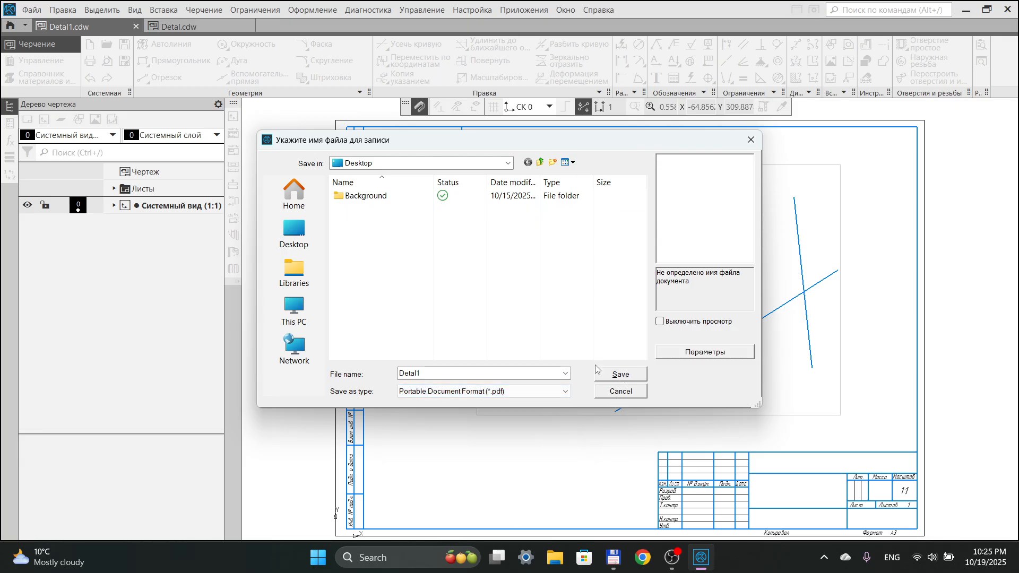
click(288, 197)
click(289, 230)
click(625, 376)
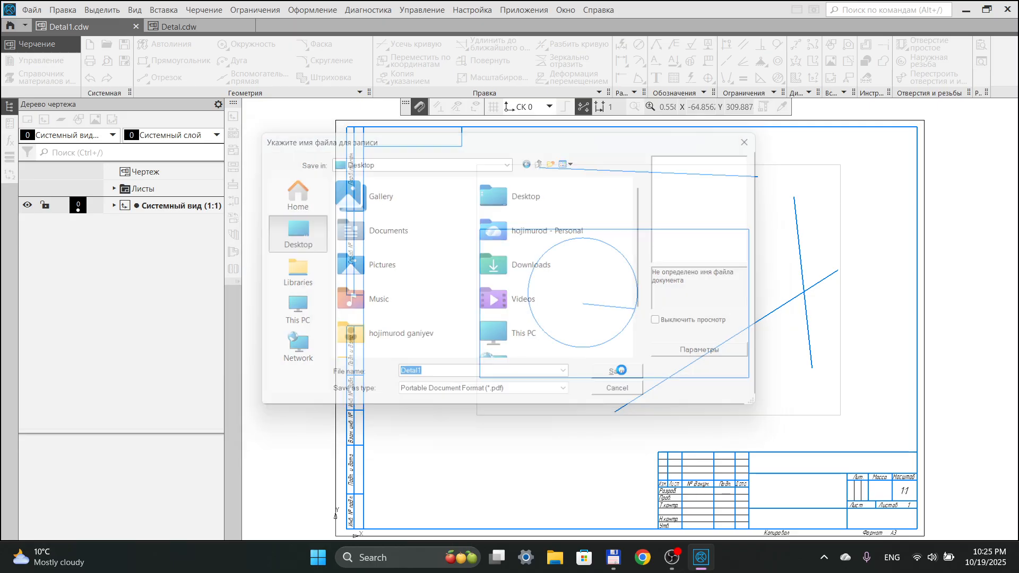
Open the exported Detal1 PDF from the Windows desktop and look over the drawing sheet
click(965, 11)
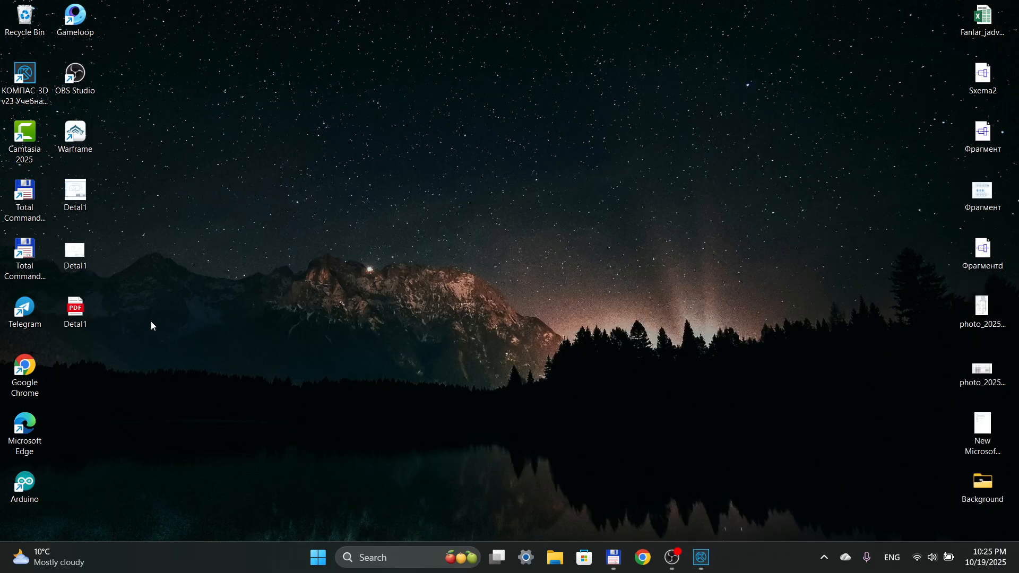
double_click(80, 319)
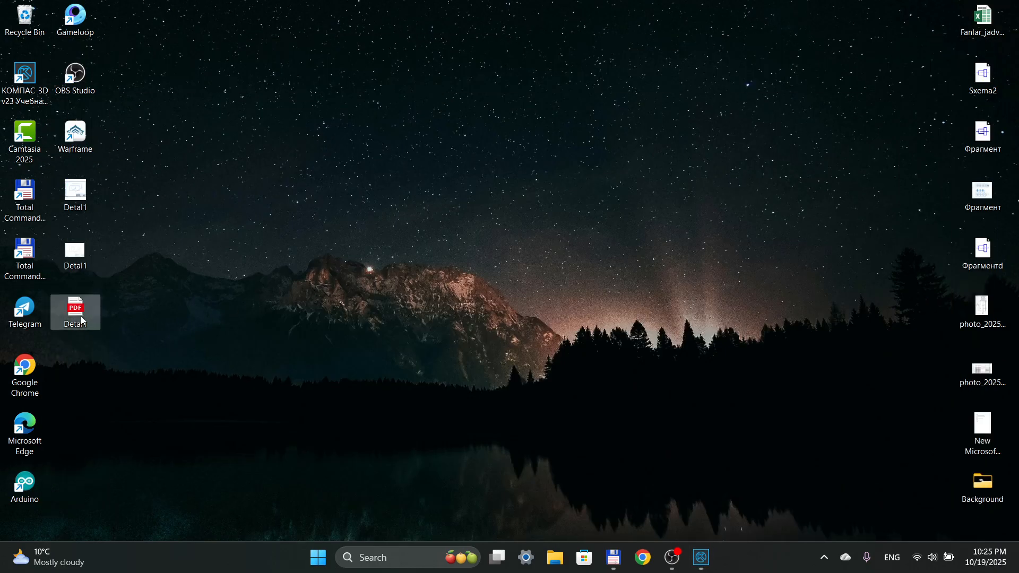
scroll(574, 318, down, 5)
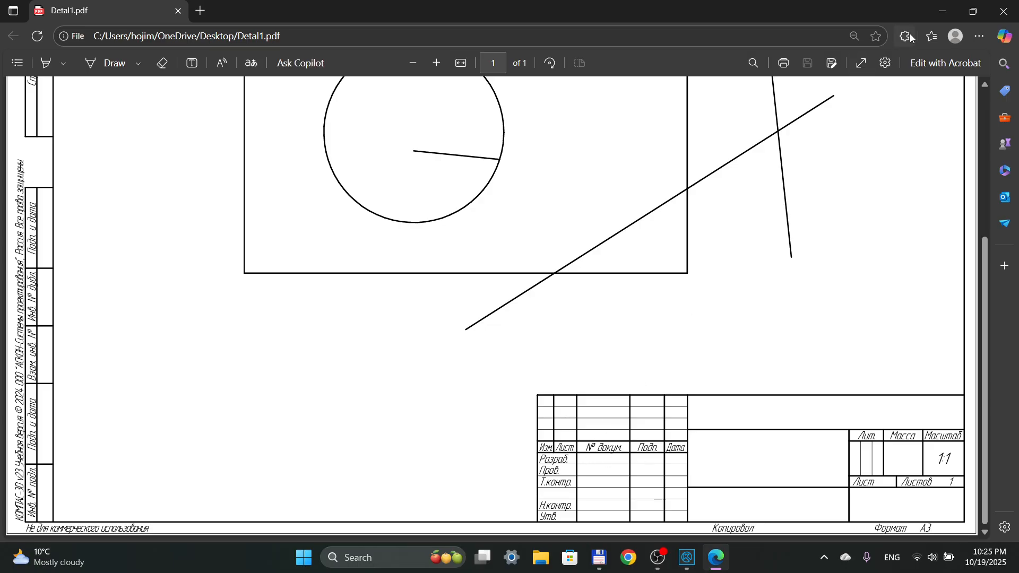
click(942, 10)
Reopen the Detal1 JPG and compare its title block lines and text with those in the Detal1 PDF
double_click(81, 254)
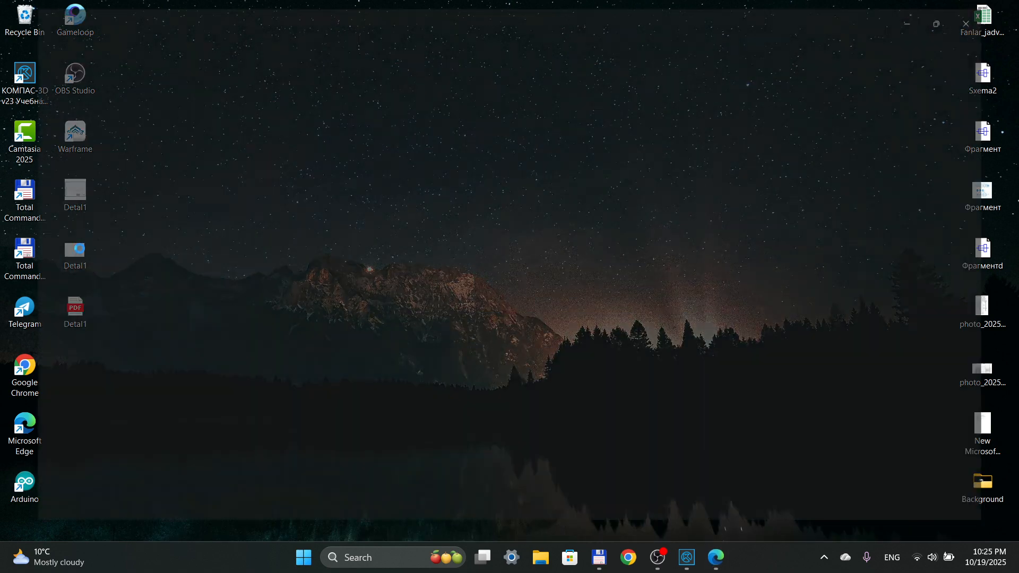
scroll(553, 467, up, 5)
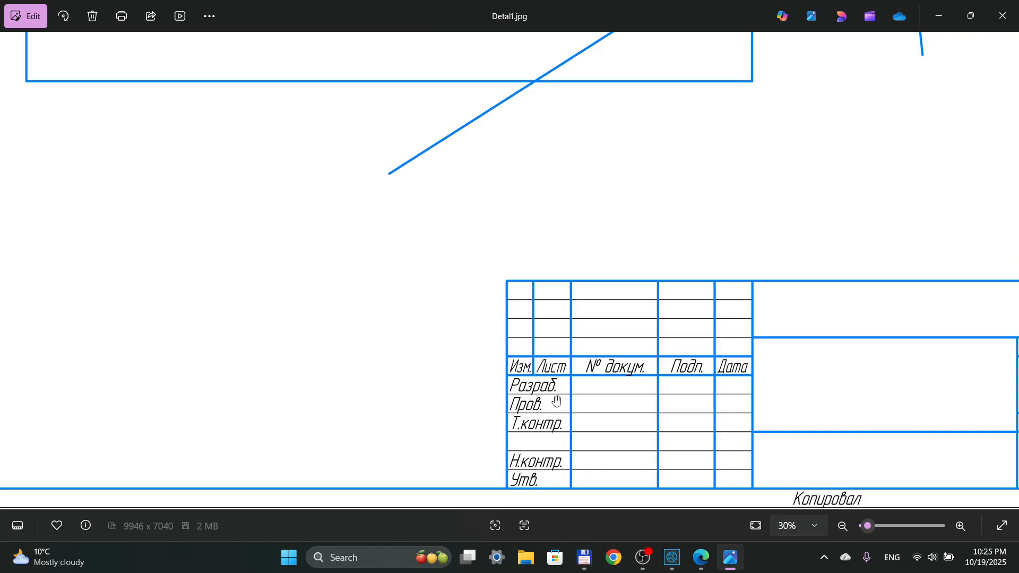
scroll(556, 401, down, 1)
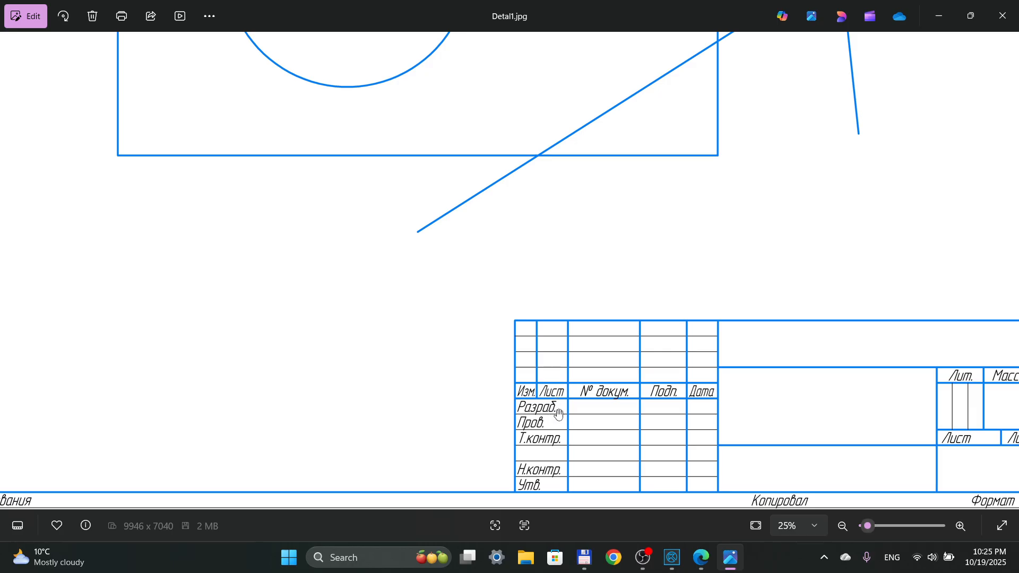
key(alt+Tab)
scroll(570, 484, up, 3)
scroll(570, 484, down, 3)
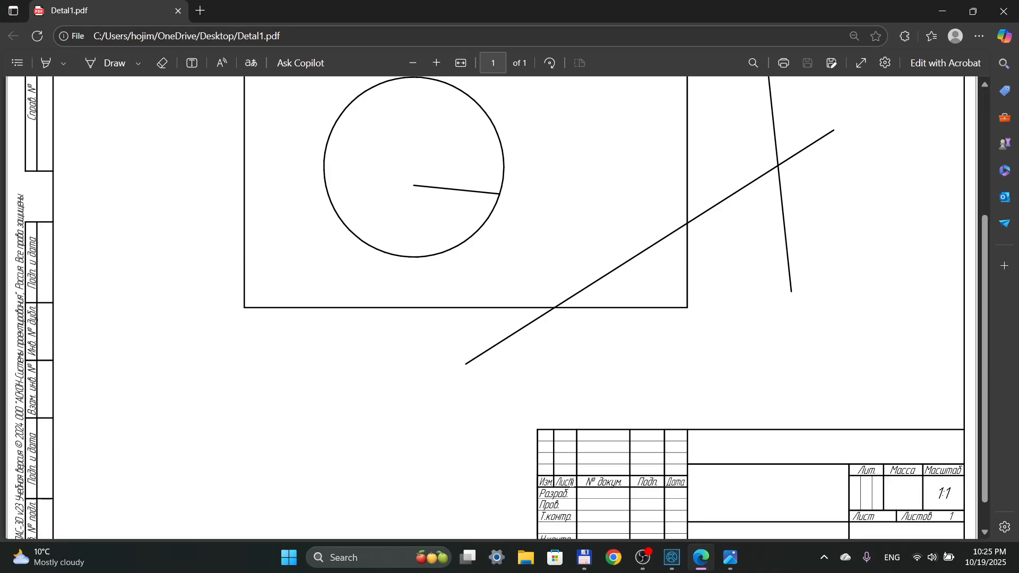
ctrl+scroll(570, 483, up, 5)
ctrl+scroll(566, 491, down, 5)
ctrl+scroll(564, 497, up, 5)
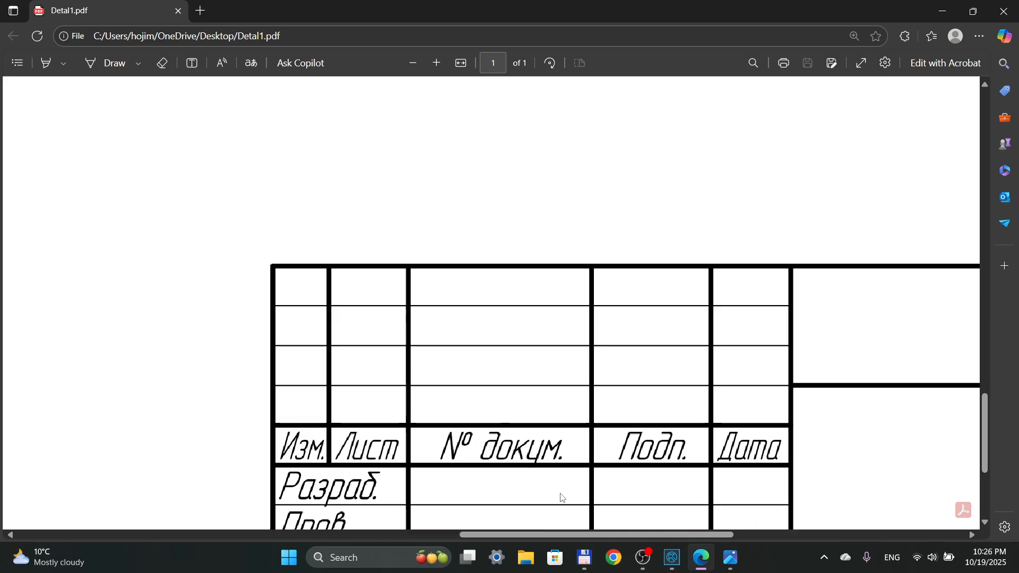
middle_drag(449, 454, 438, 515)
key(alt+Tab)
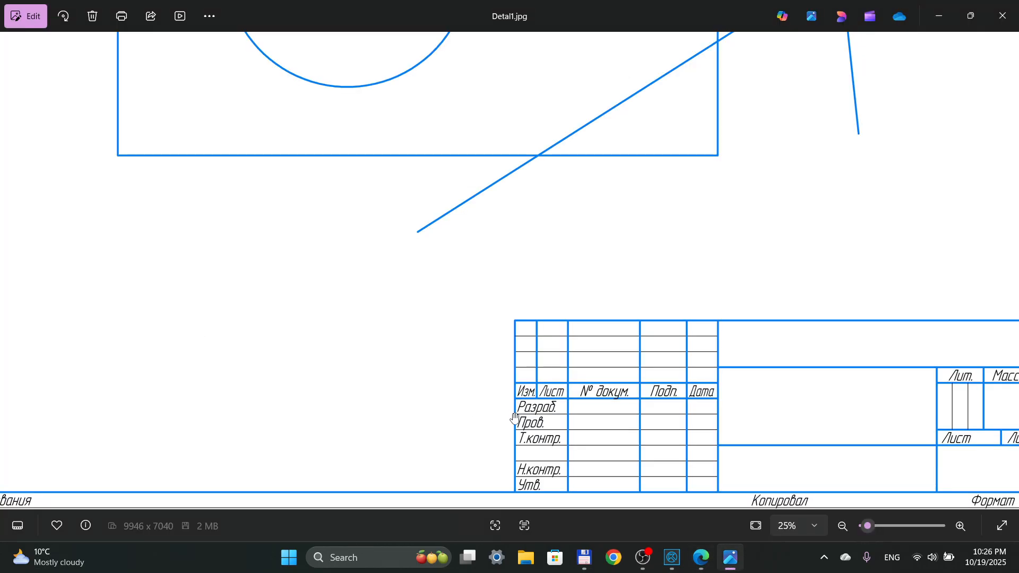
Look over the full sheet in the Detal1 PDF and close both the PDF and JPG viewers
key(alt+Tab)
ctrl+scroll(513, 408, down, 5)
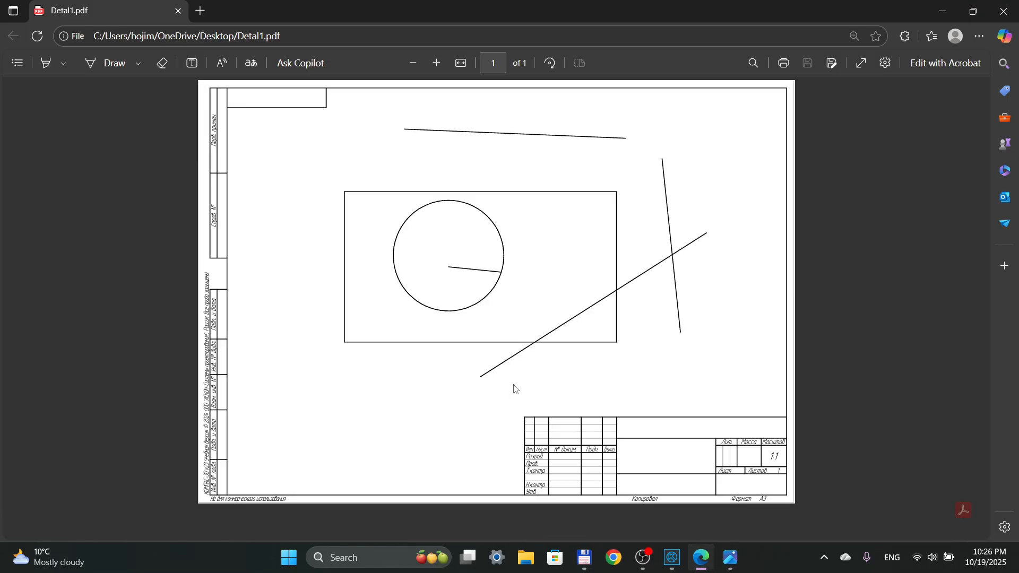
ctrl+scroll(520, 379, down, 3)
ctrl+scroll(532, 360, up, 2)
click(1004, 10)
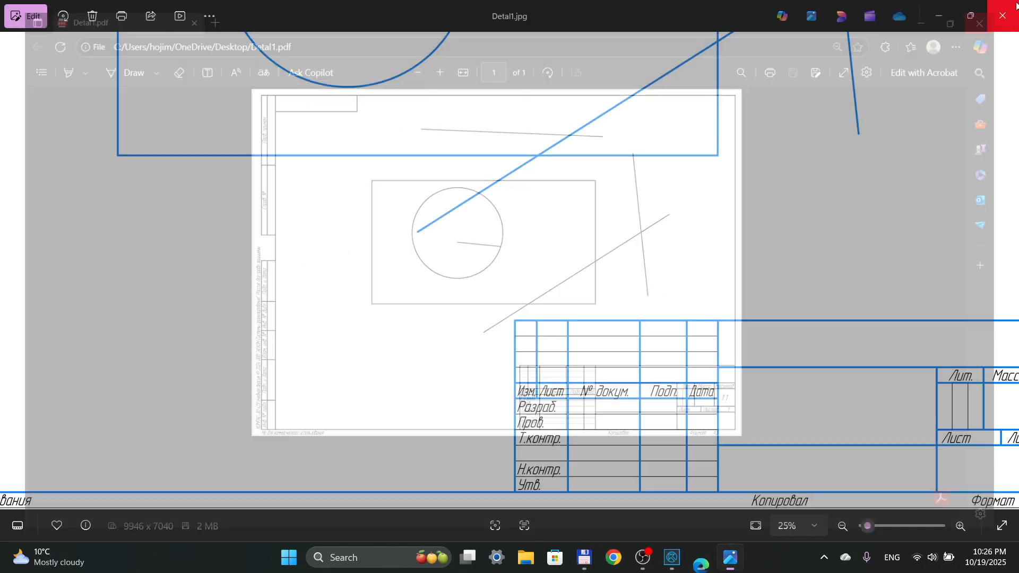
click(1015, 7)
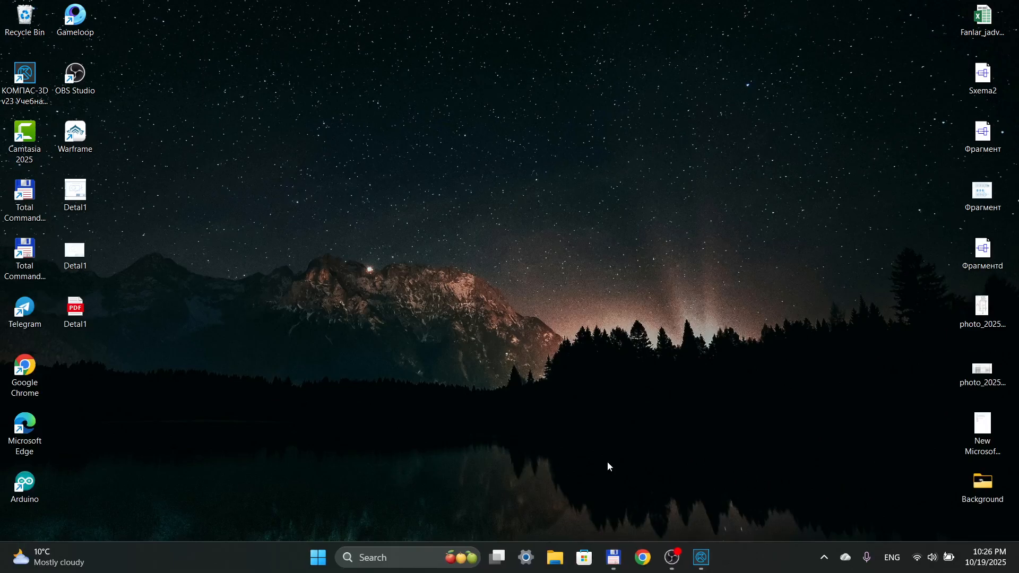
Return to KOMPAS and fill in the Detal1 title block with the developer's name for Разраб. and "Kimdur" for Пров. and Т.контр
click(701, 557)
middle_drag(683, 376, 542, 276)
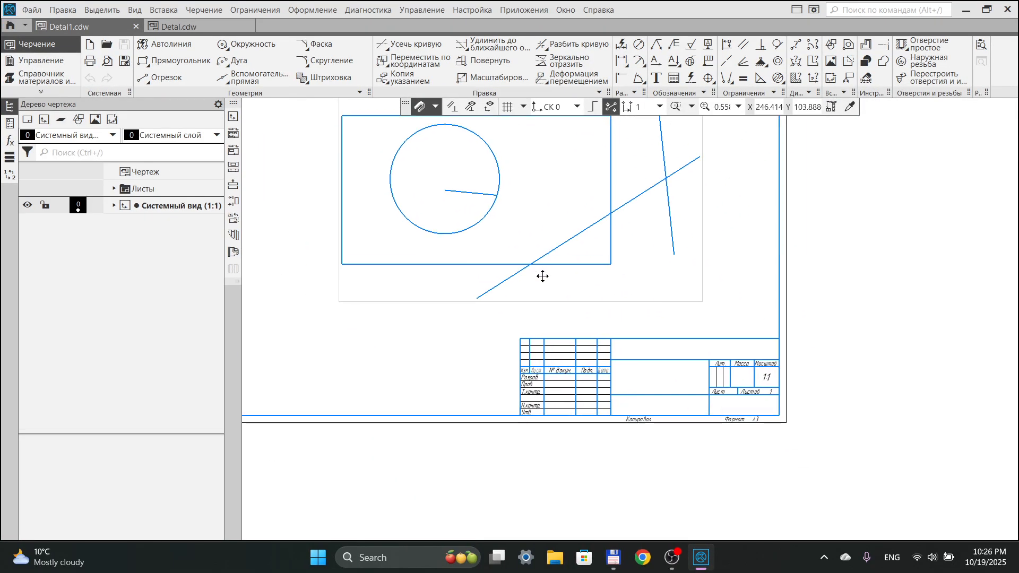
scroll(557, 393, up, 3)
scroll(609, 354, up, 1)
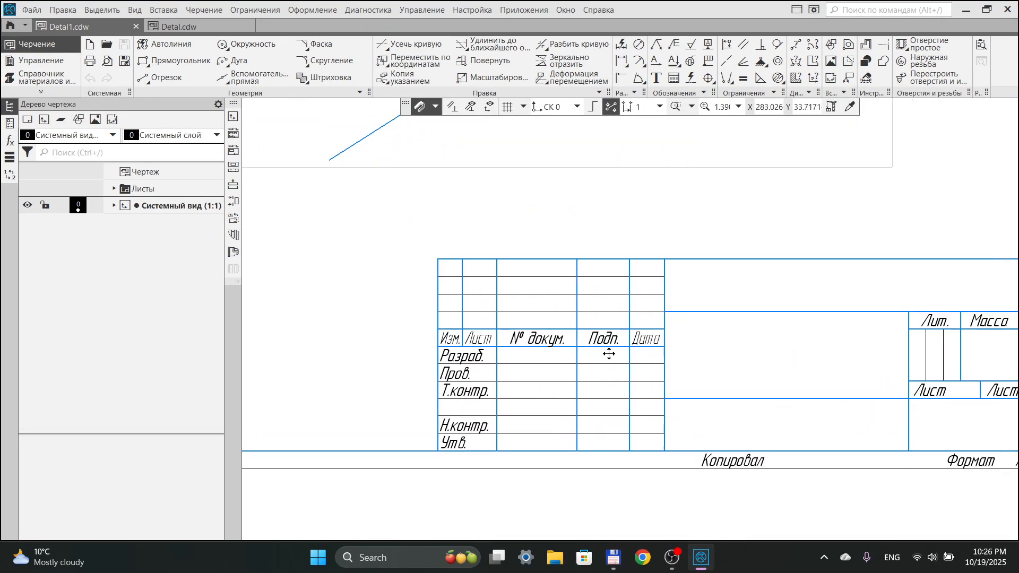
middle_drag(609, 354, 535, 380)
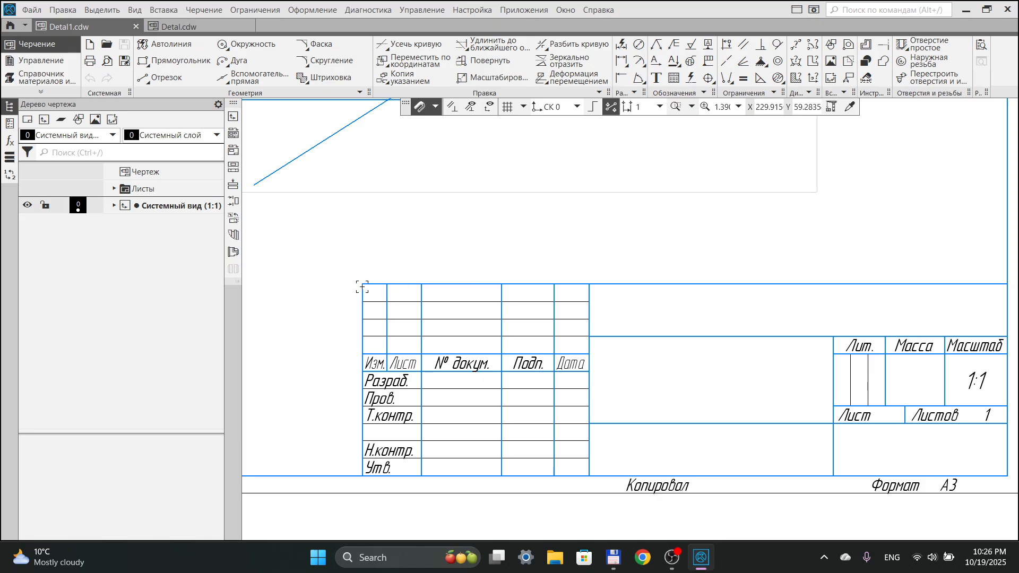
scroll(589, 295, down, 1)
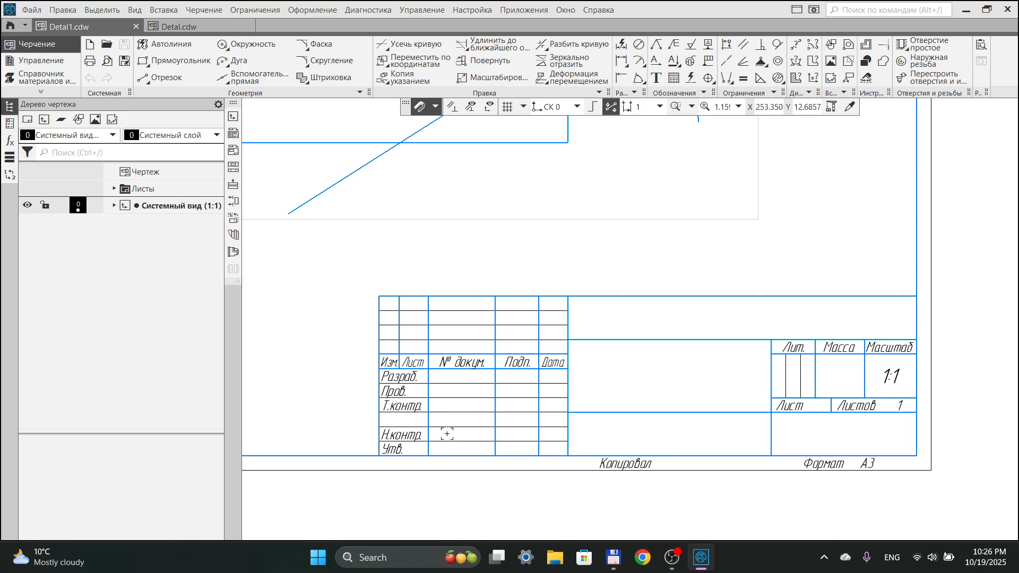
double_click(455, 377)
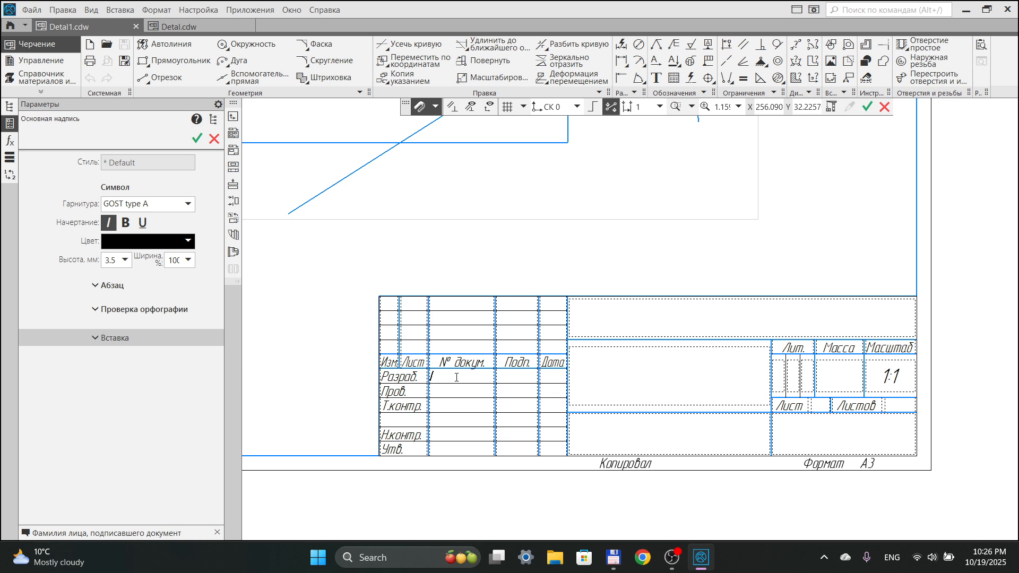
text(G'aniyev H K)
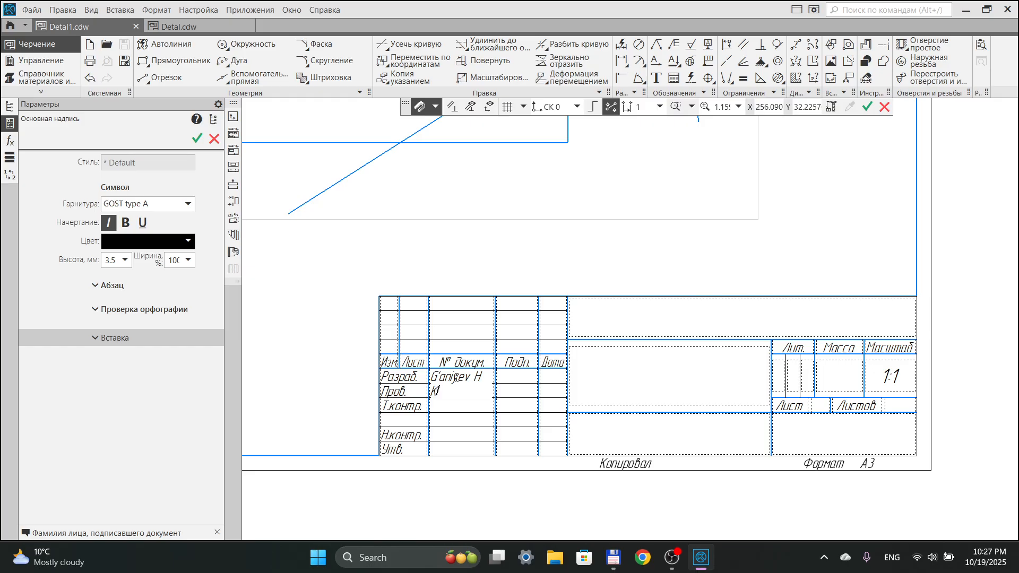
text(imdur)
text(Kimdur)
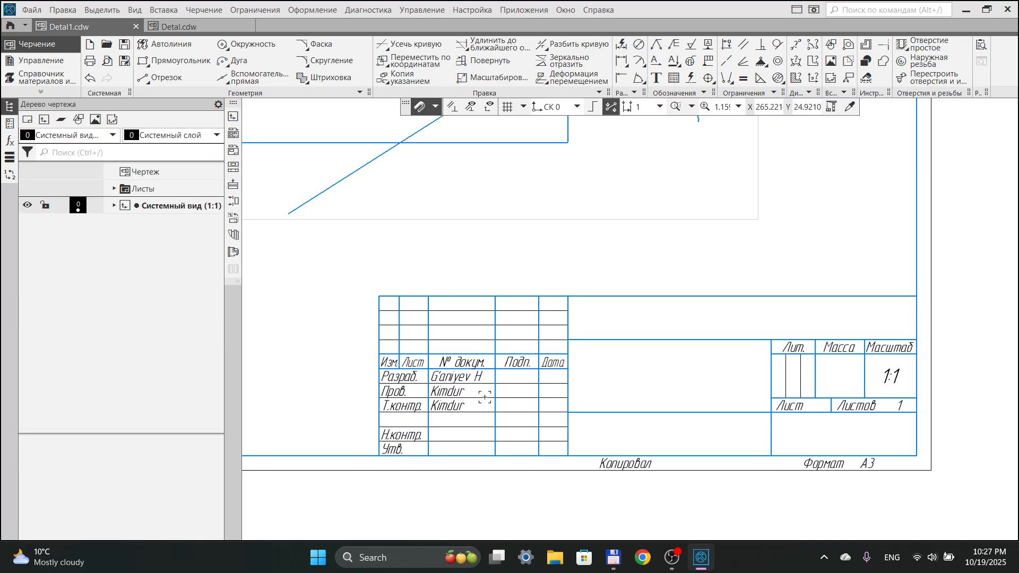
Enter "Detal" as the part name in the title block's large middle cell and apply the edit
double_click(676, 364)
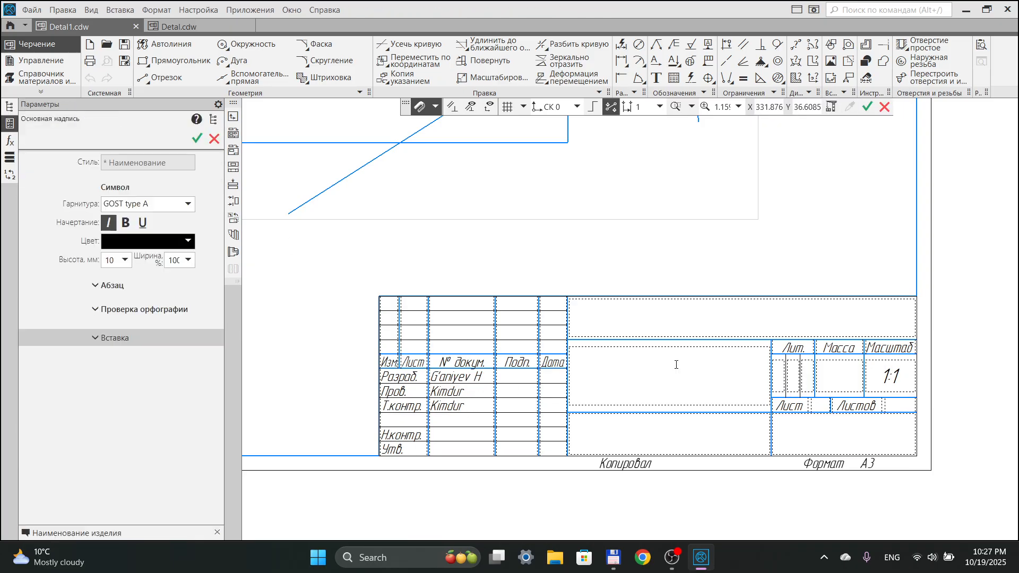
scroll(675, 364, down, 3)
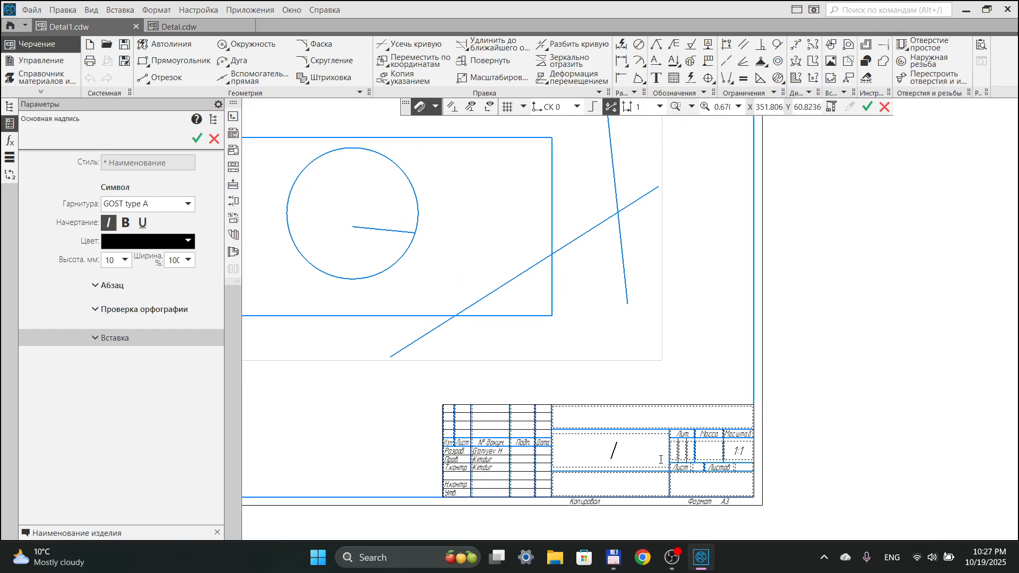
middle_drag(610, 442, 649, 400)
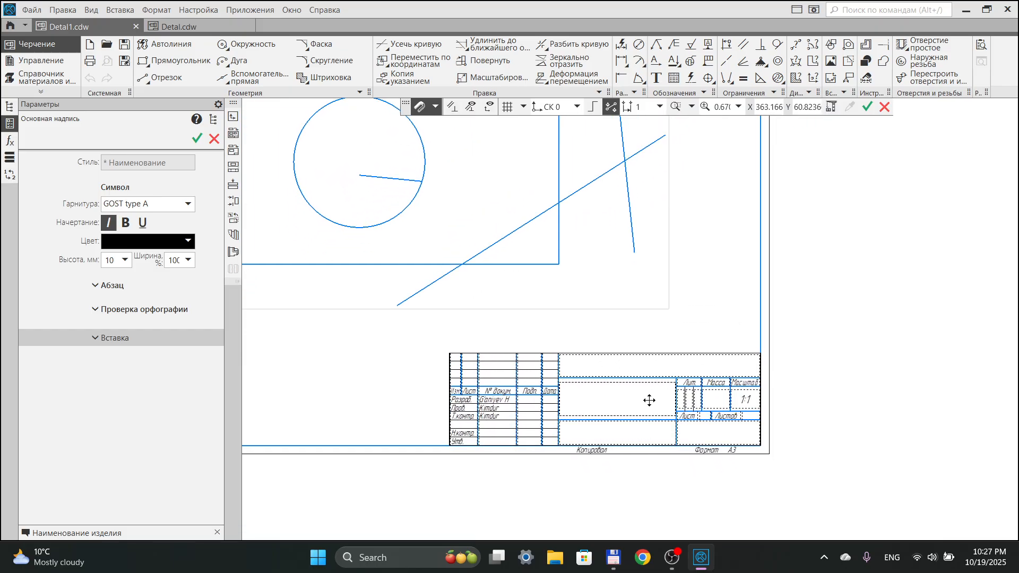
click(650, 400)
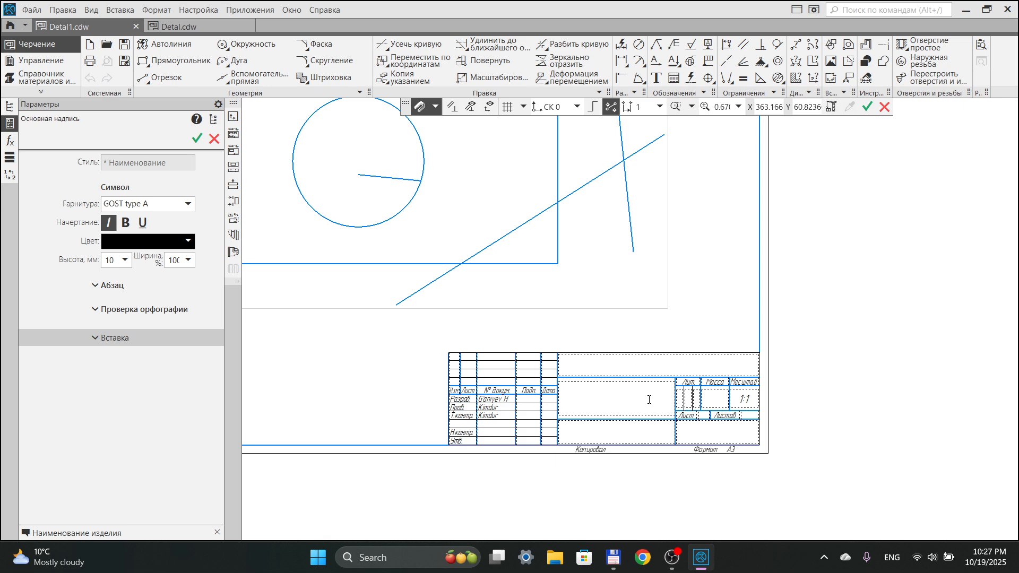
text(Detal)
scroll(457, 480, down, 2)
scroll(474, 468, up, 3)
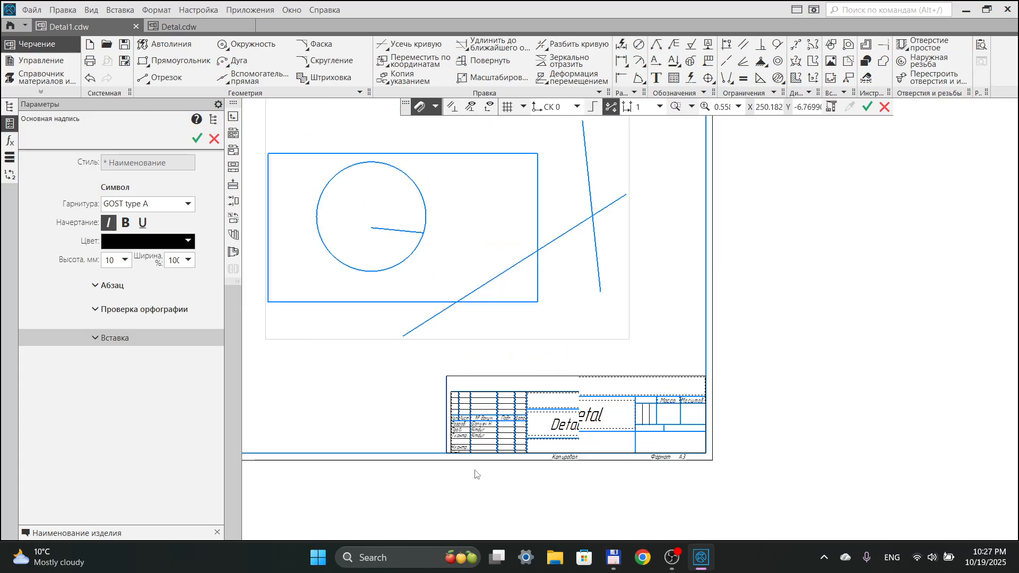
scroll(477, 463, down, 2)
mouse_move(520, 430)
middle_down()
mouse_move(625, 406)
mouse_move(580, 426)
mouse_move(545, 426)
middle_up()
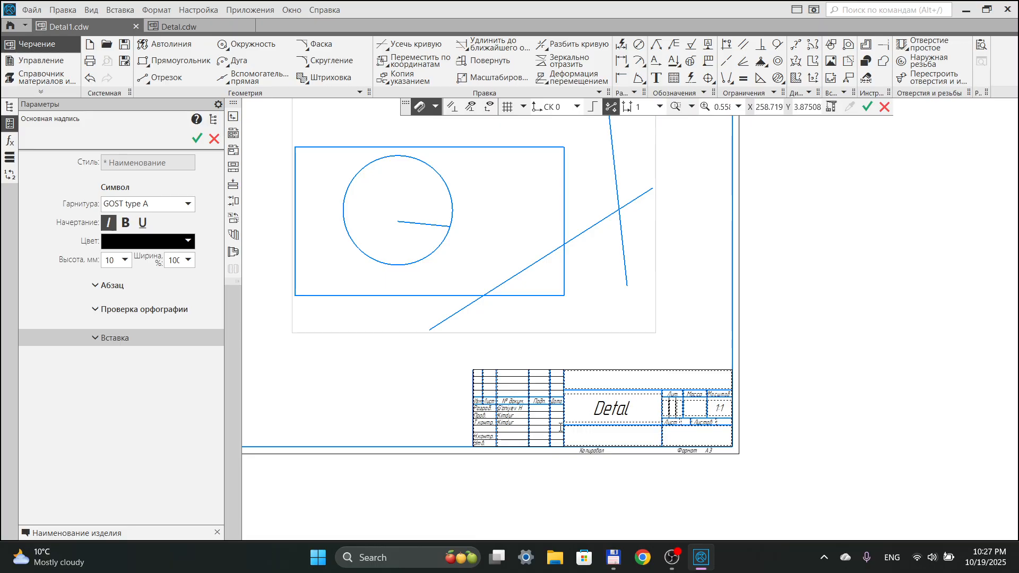
key(ctrl+Return)
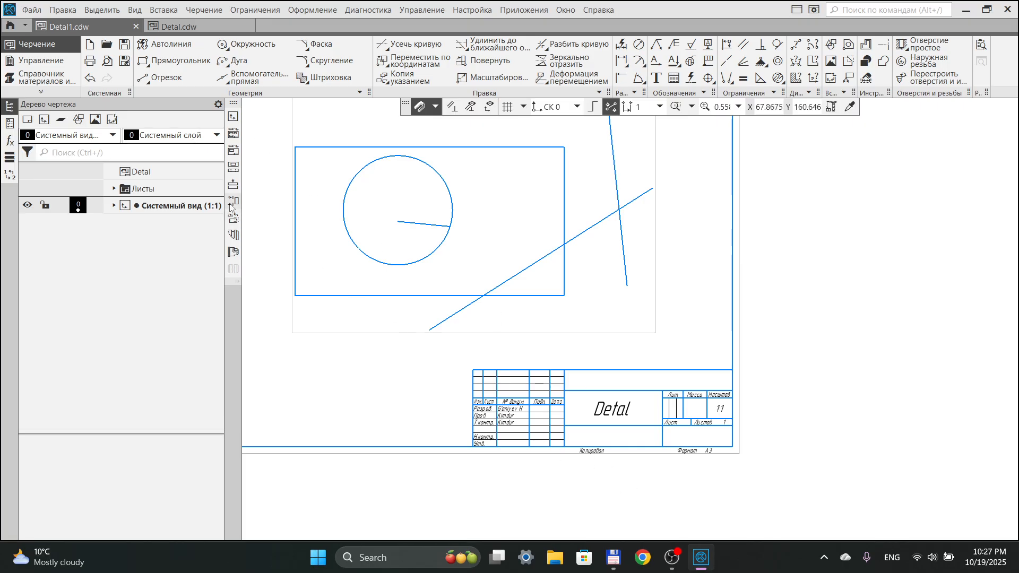
Reopen the title block for editing, try its document number, material and designation cells, and discard the edit
middle_drag(496, 350, 578, 394)
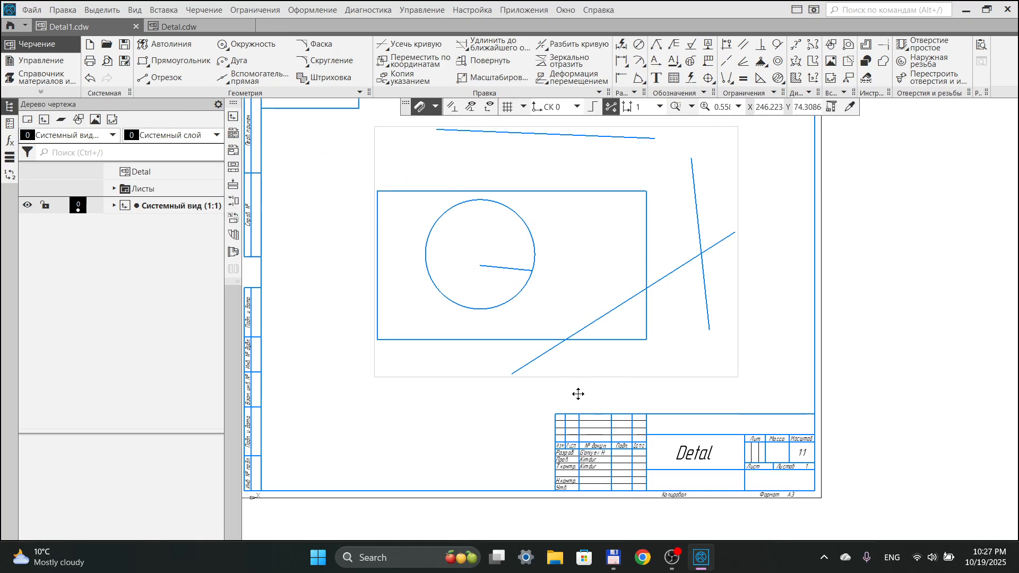
scroll(543, 358, down, 1)
middle_drag(545, 358, 592, 398)
mouse_move(653, 443)
middle_down()
mouse_move(610, 412)
mouse_move(634, 422)
middle_up()
scroll(588, 424, up, 6)
double_click(528, 383)
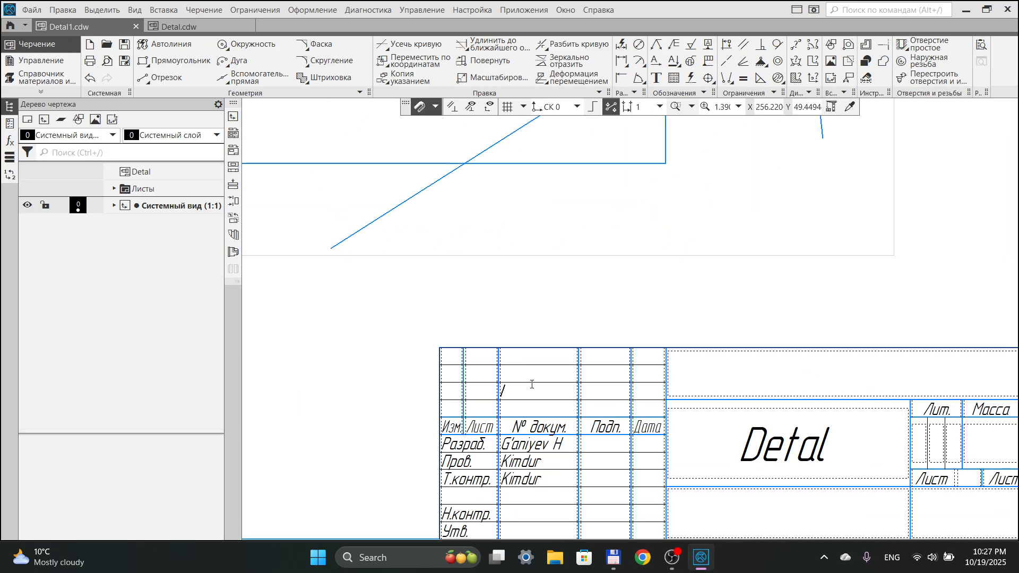
scroll(502, 353, down, 2)
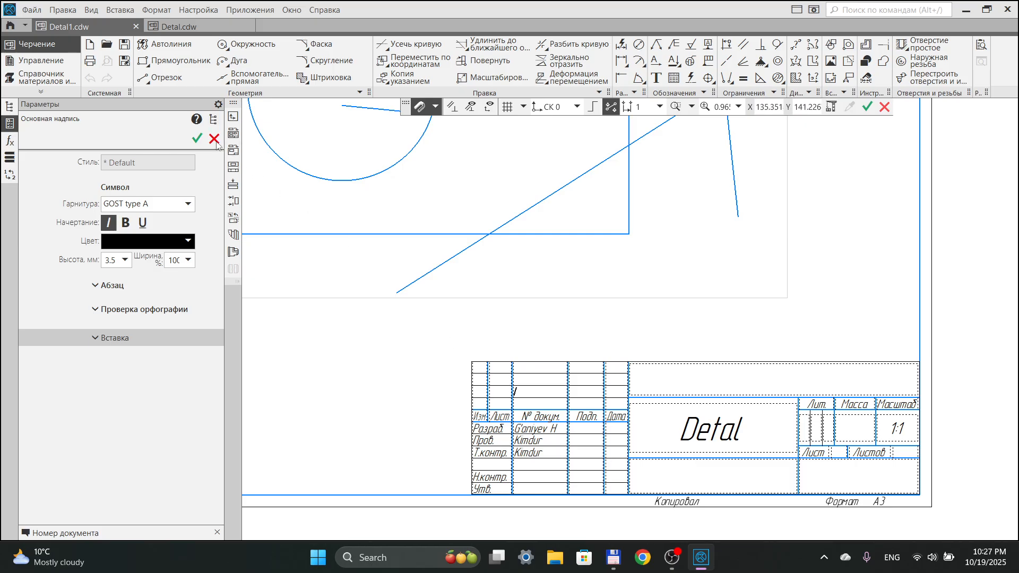
click(659, 474)
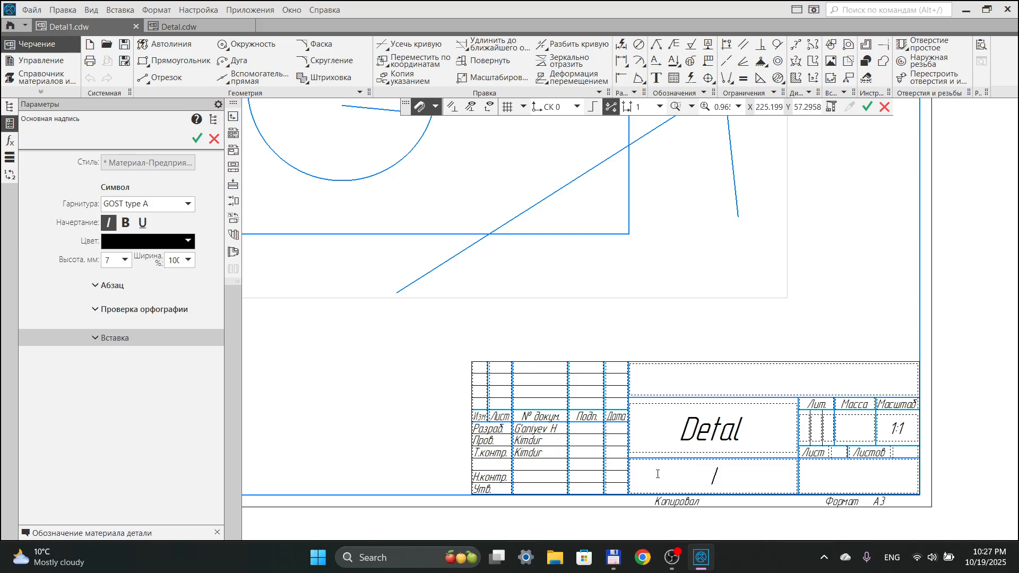
click(712, 377)
click(214, 139)
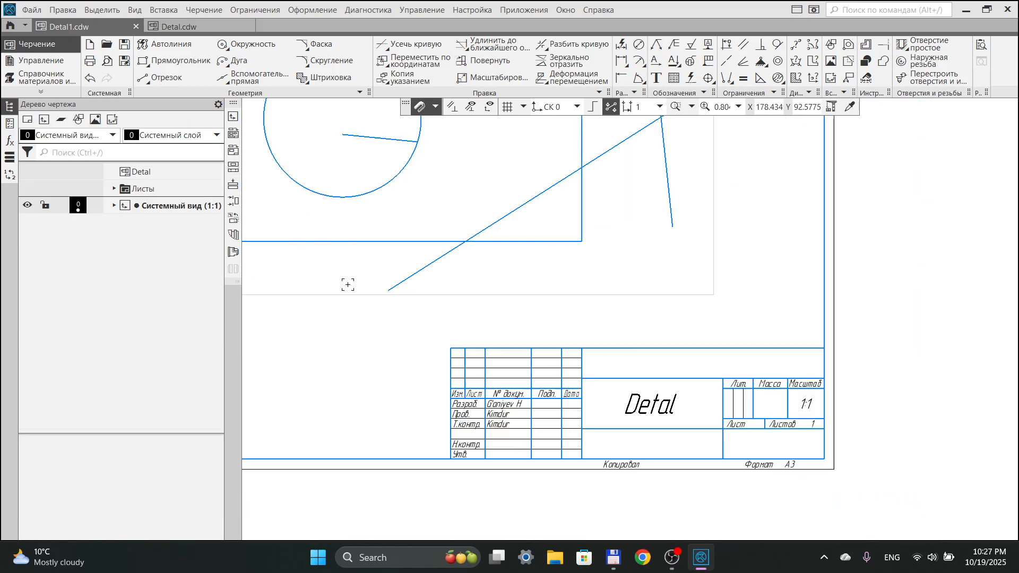
scroll(513, 385, down, 5)
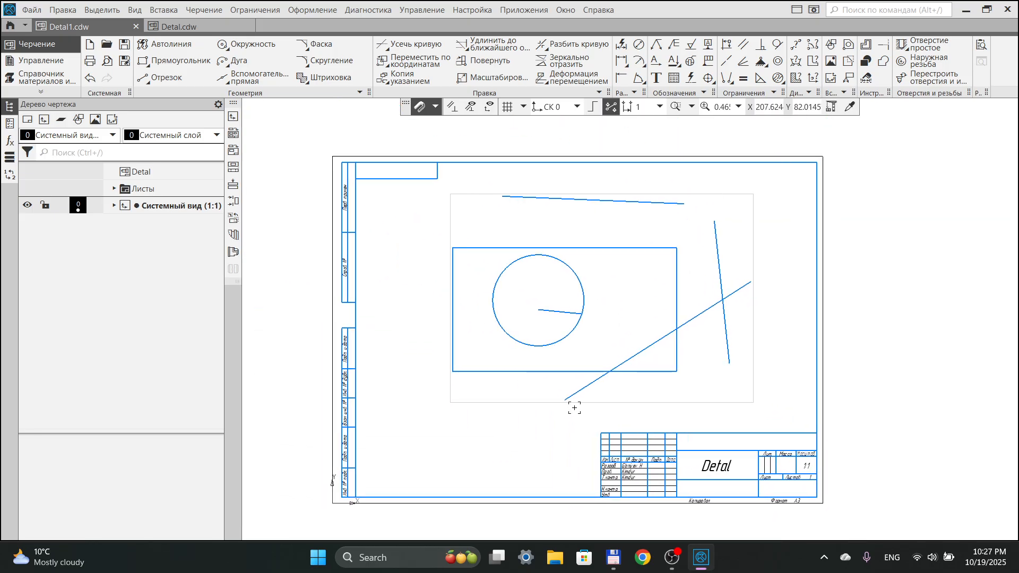
scroll(570, 403, up, 1)
scroll(552, 386, down, 1)
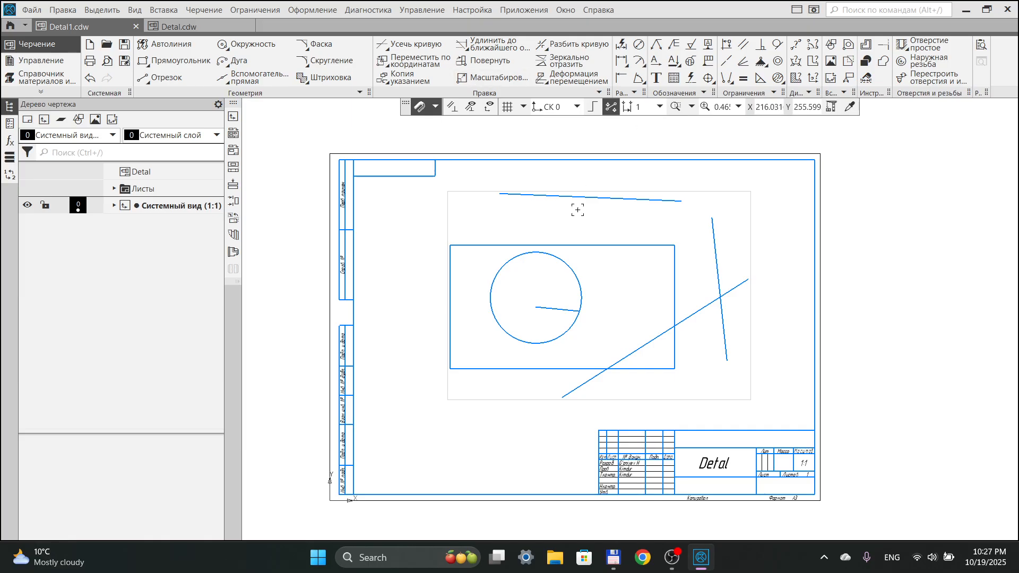
click(672, 557)
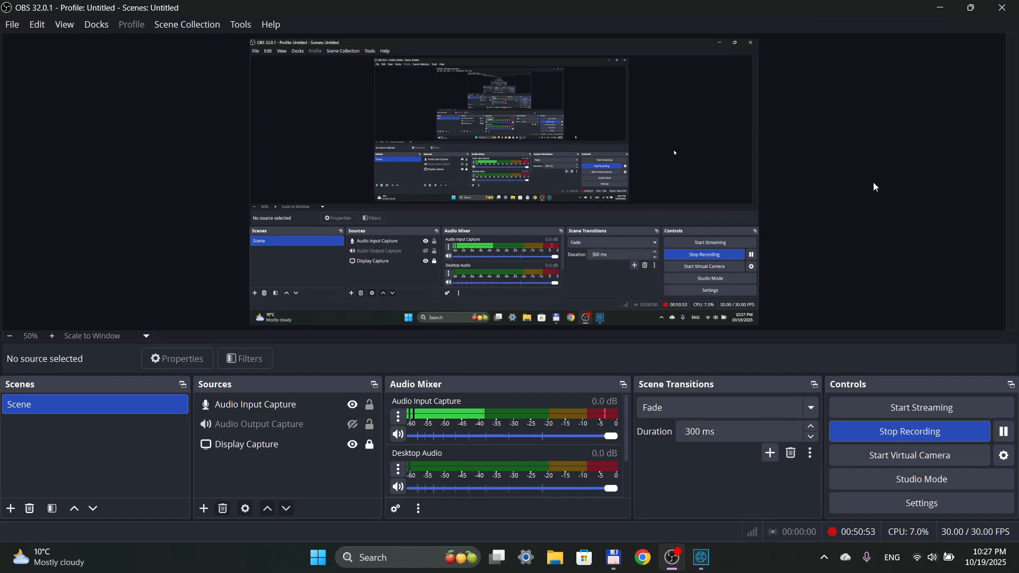